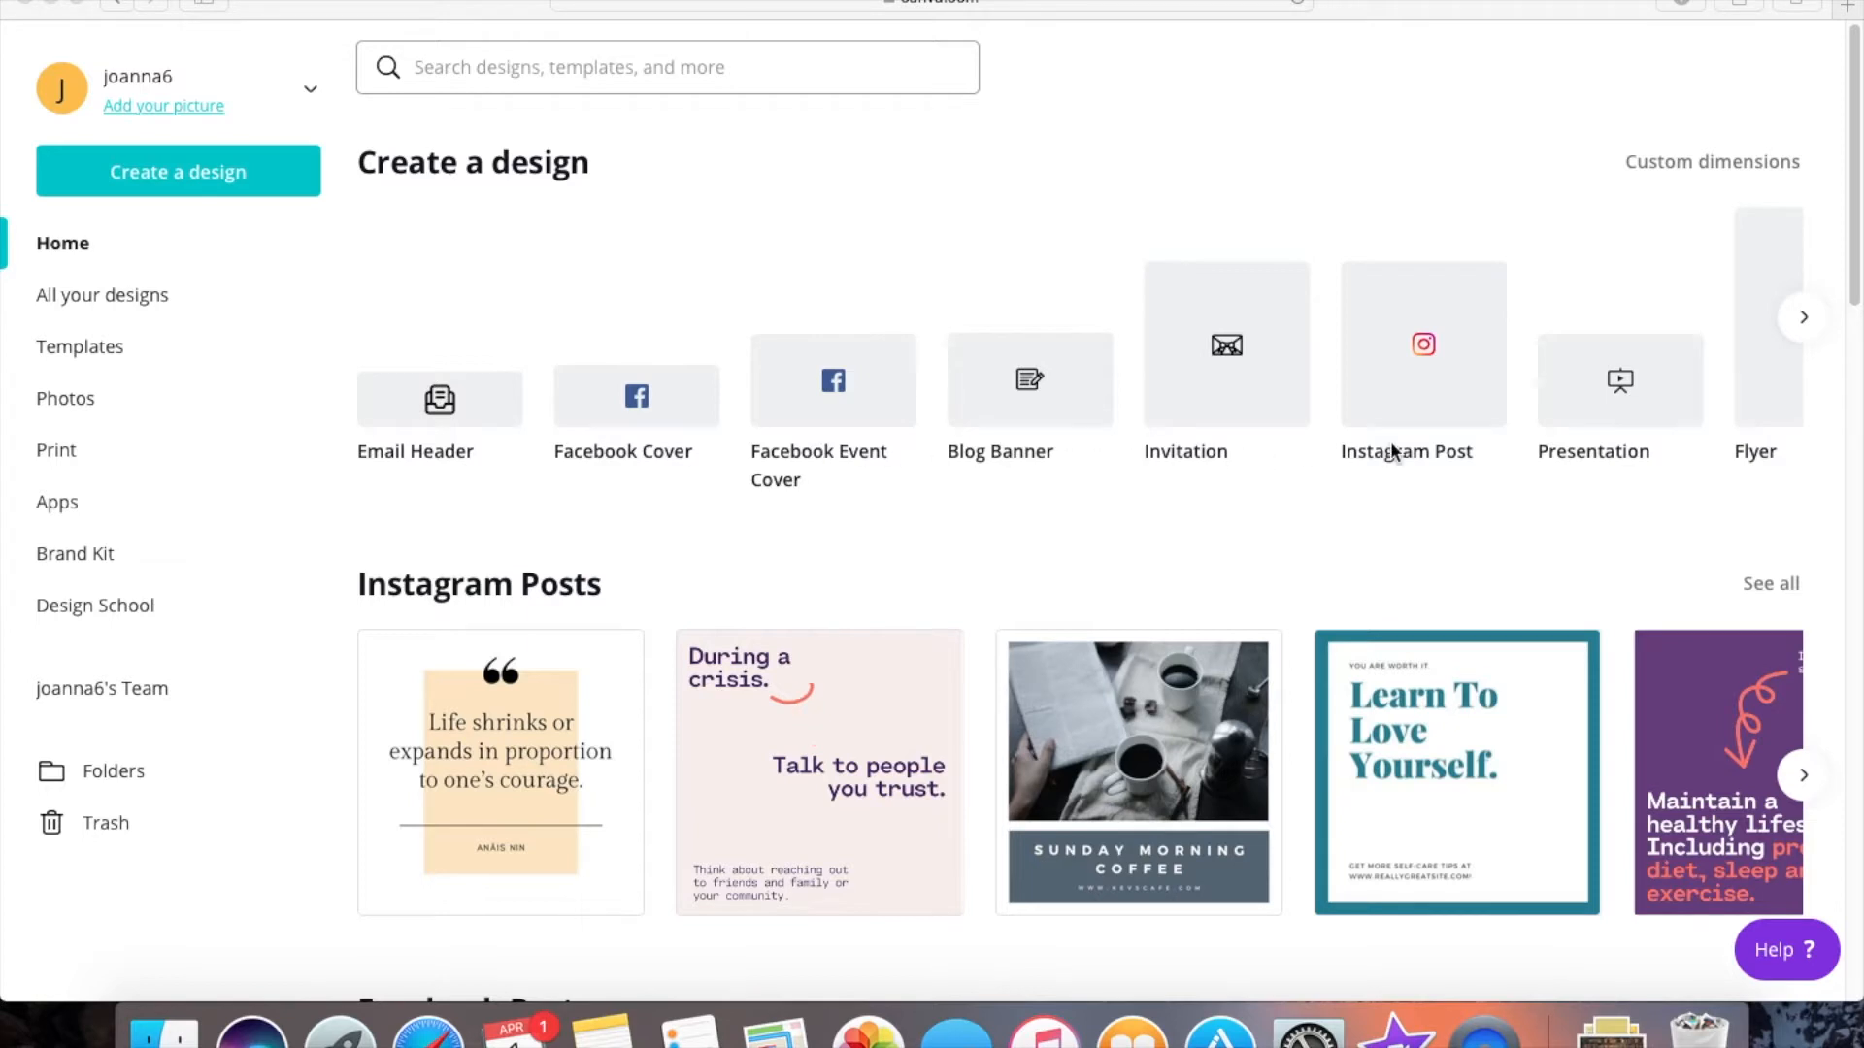
# - Look through the available design types and the template categories on the home page, from Instagram posts to Pinterest pins
pyautogui.click(1805, 322)
pyautogui.click(1805, 322)
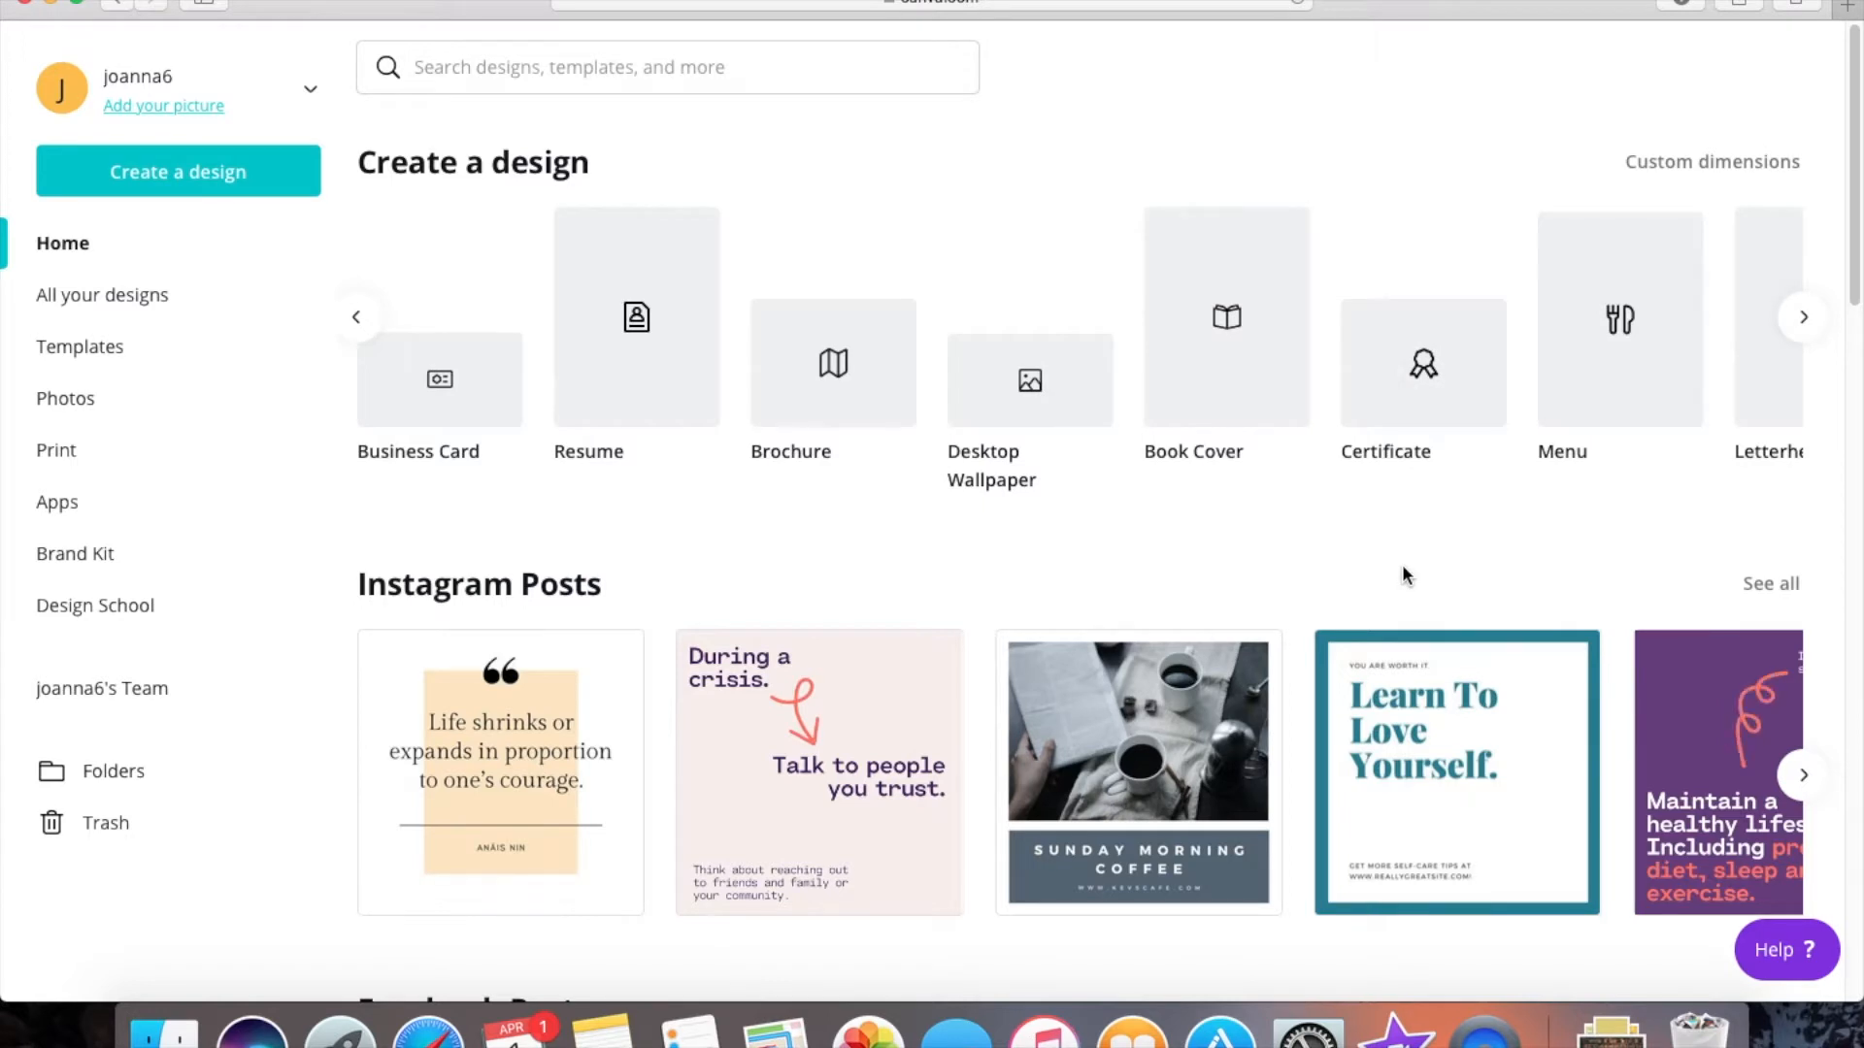
pyautogui.scroll(-3, 1403, 574)
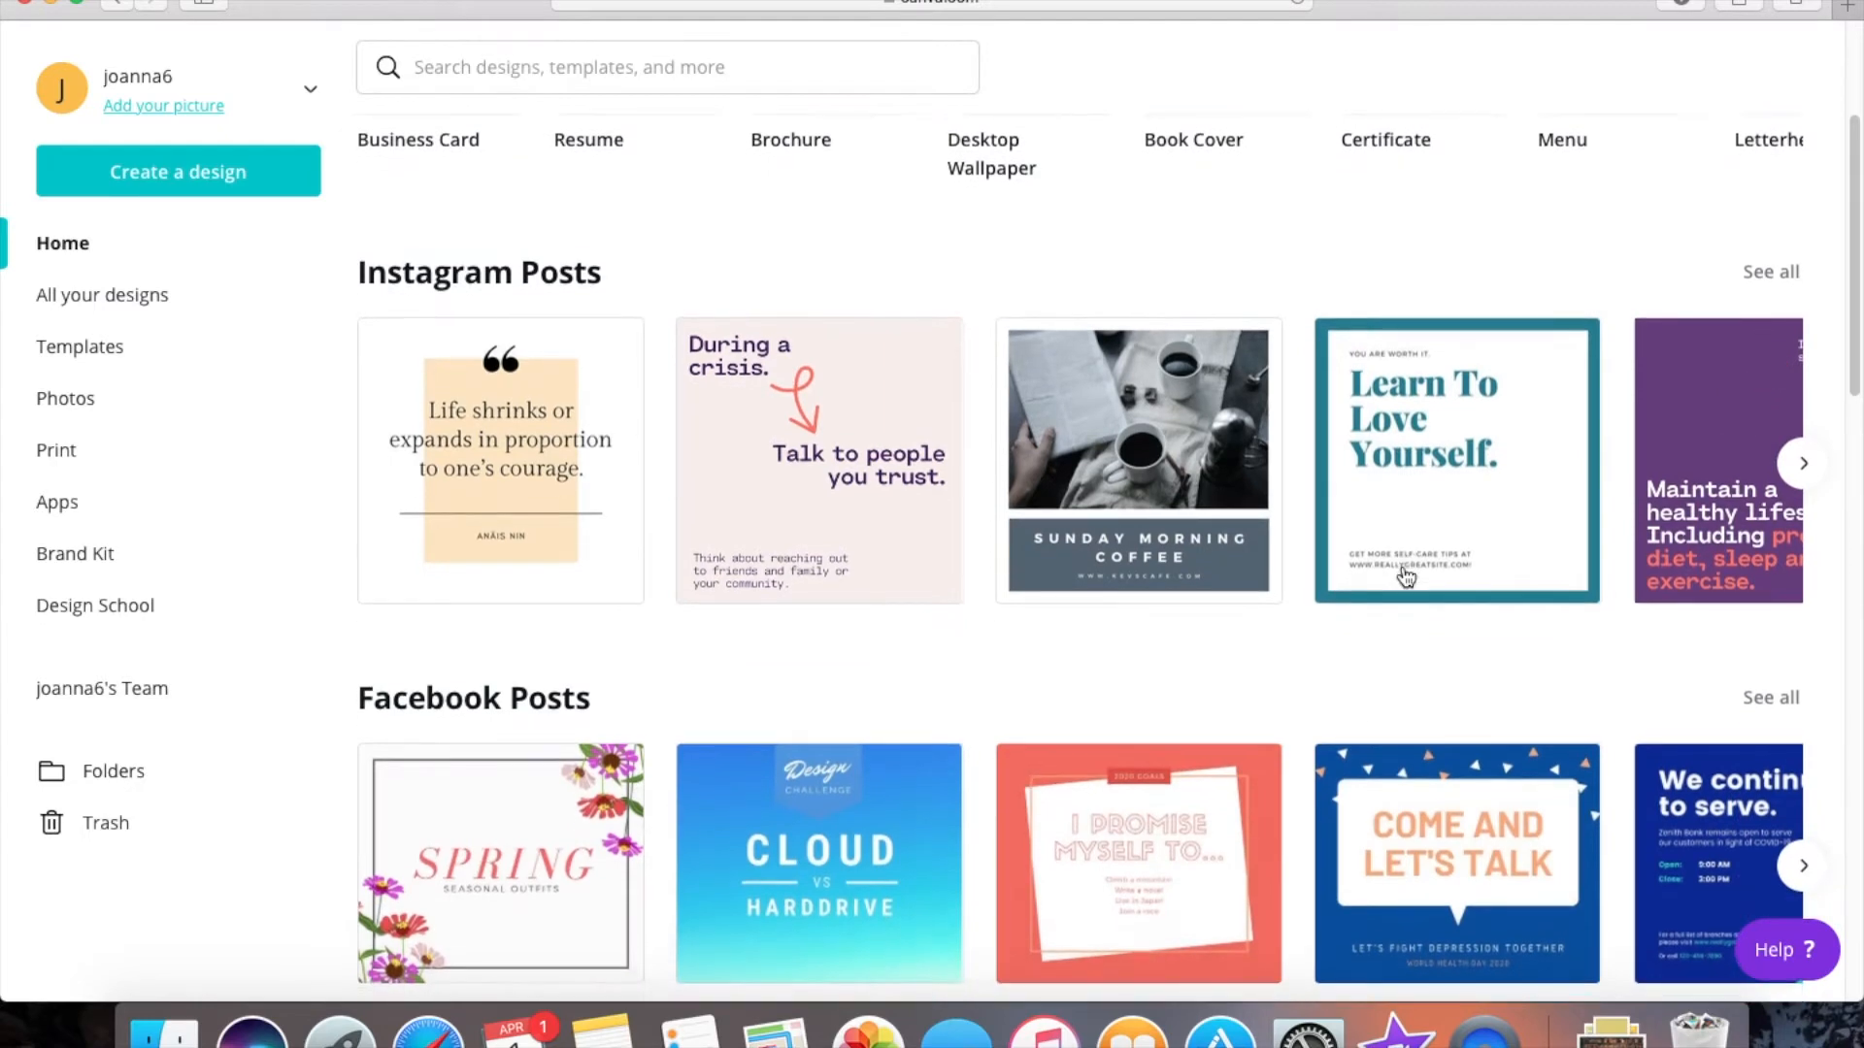
pyautogui.scroll(-4, 1403, 575)
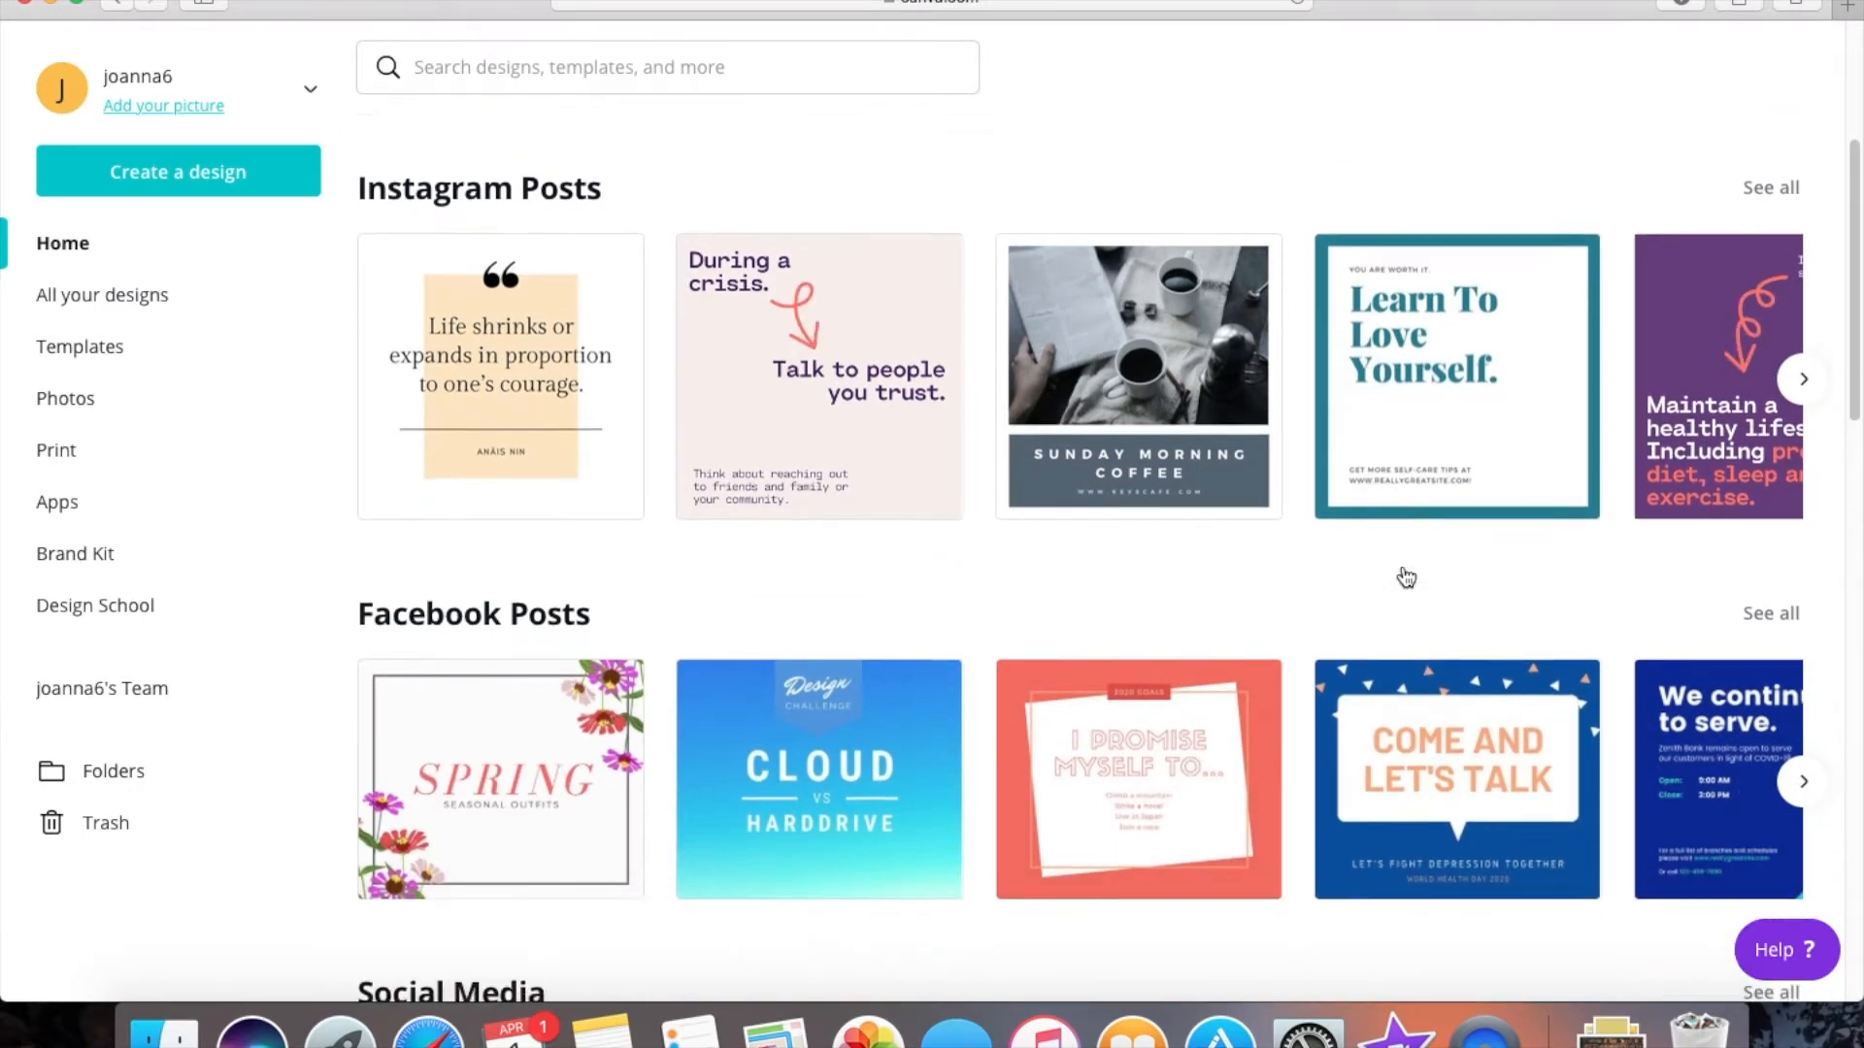
pyautogui.scroll(-5, 1404, 574)
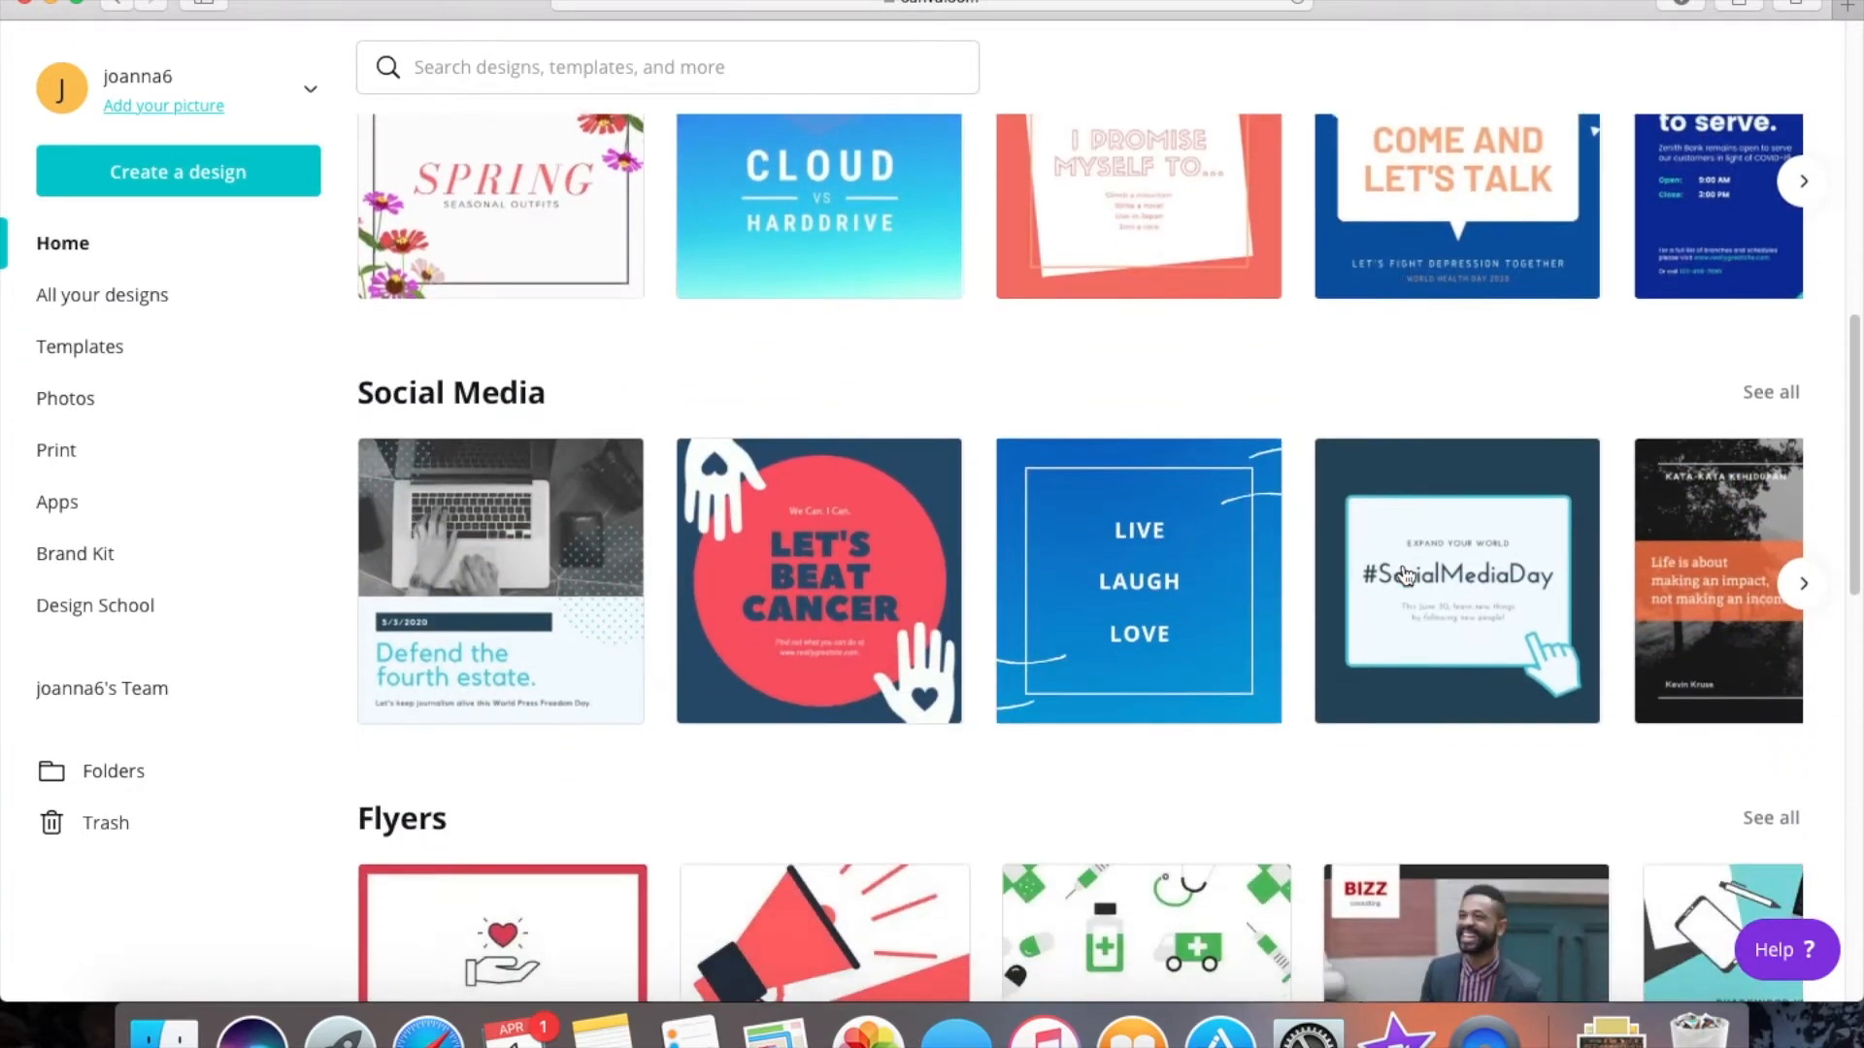
pyautogui.scroll(-4, 1404, 575)
pyautogui.scroll(-10, 1404, 575)
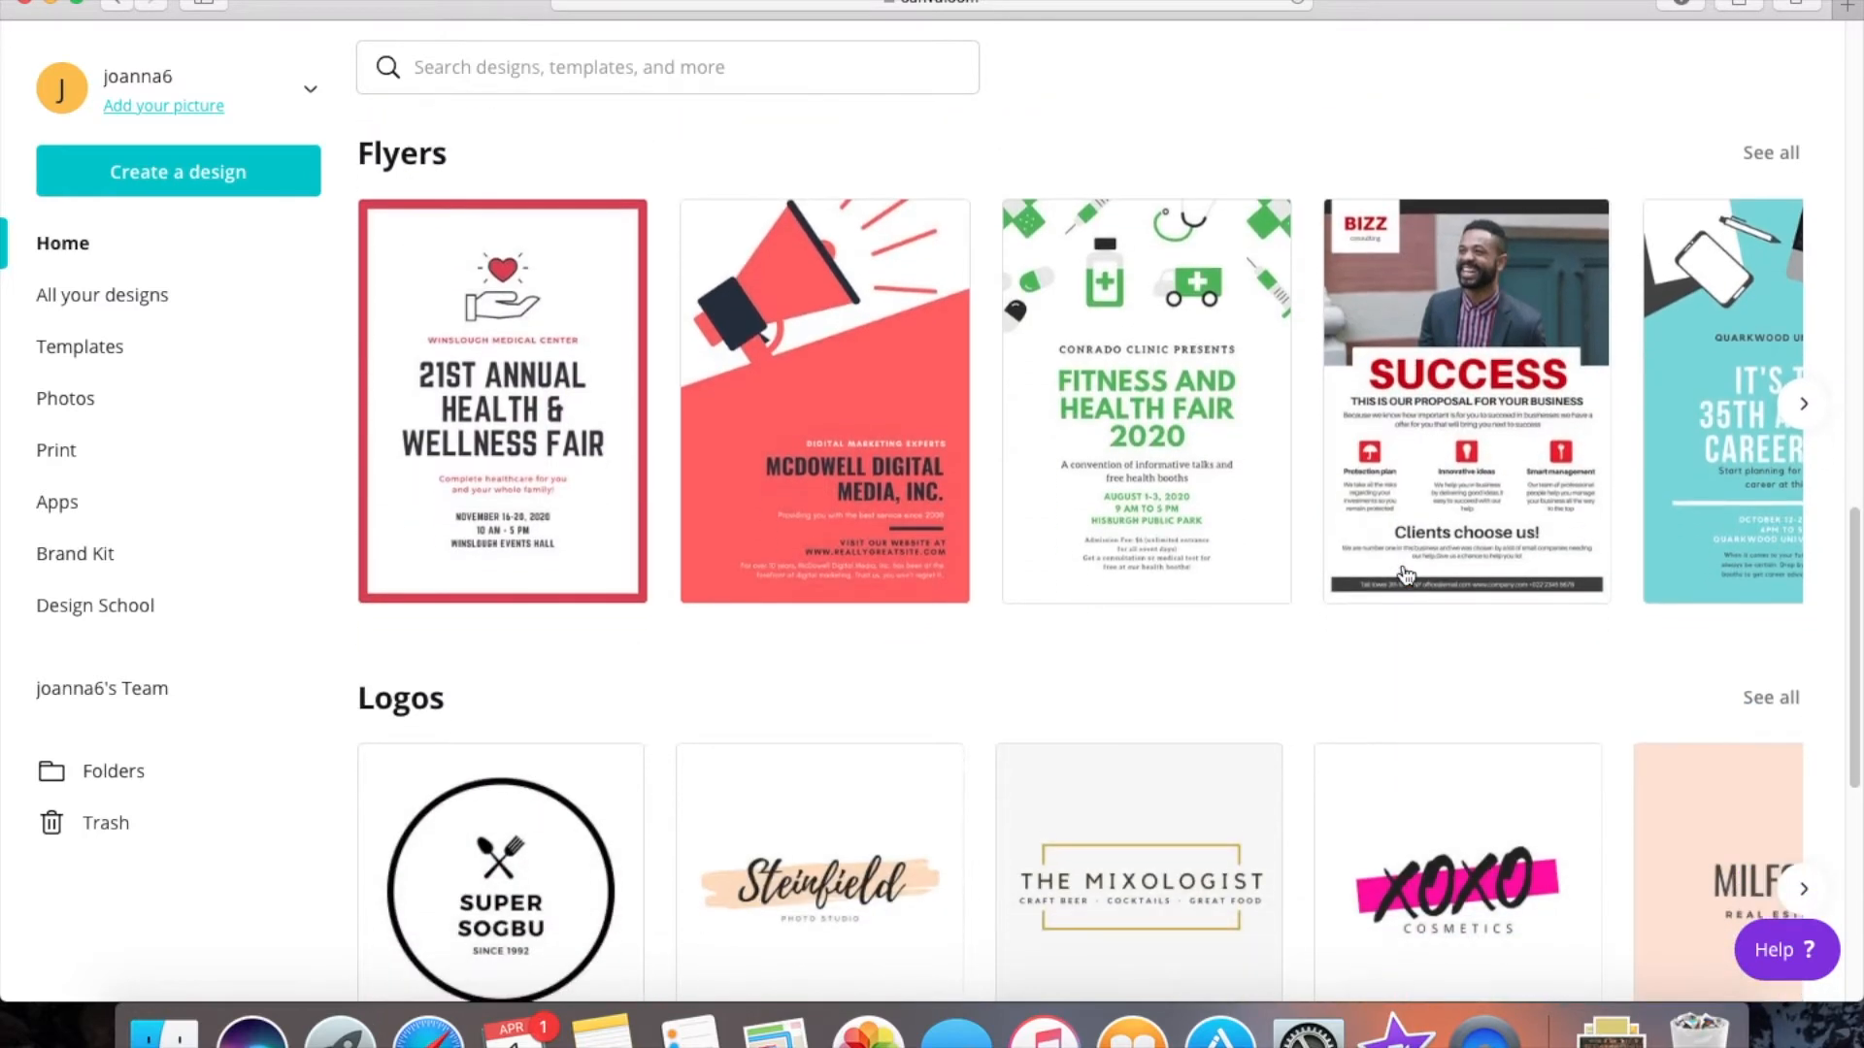
pyautogui.scroll(-12, 1401, 568)
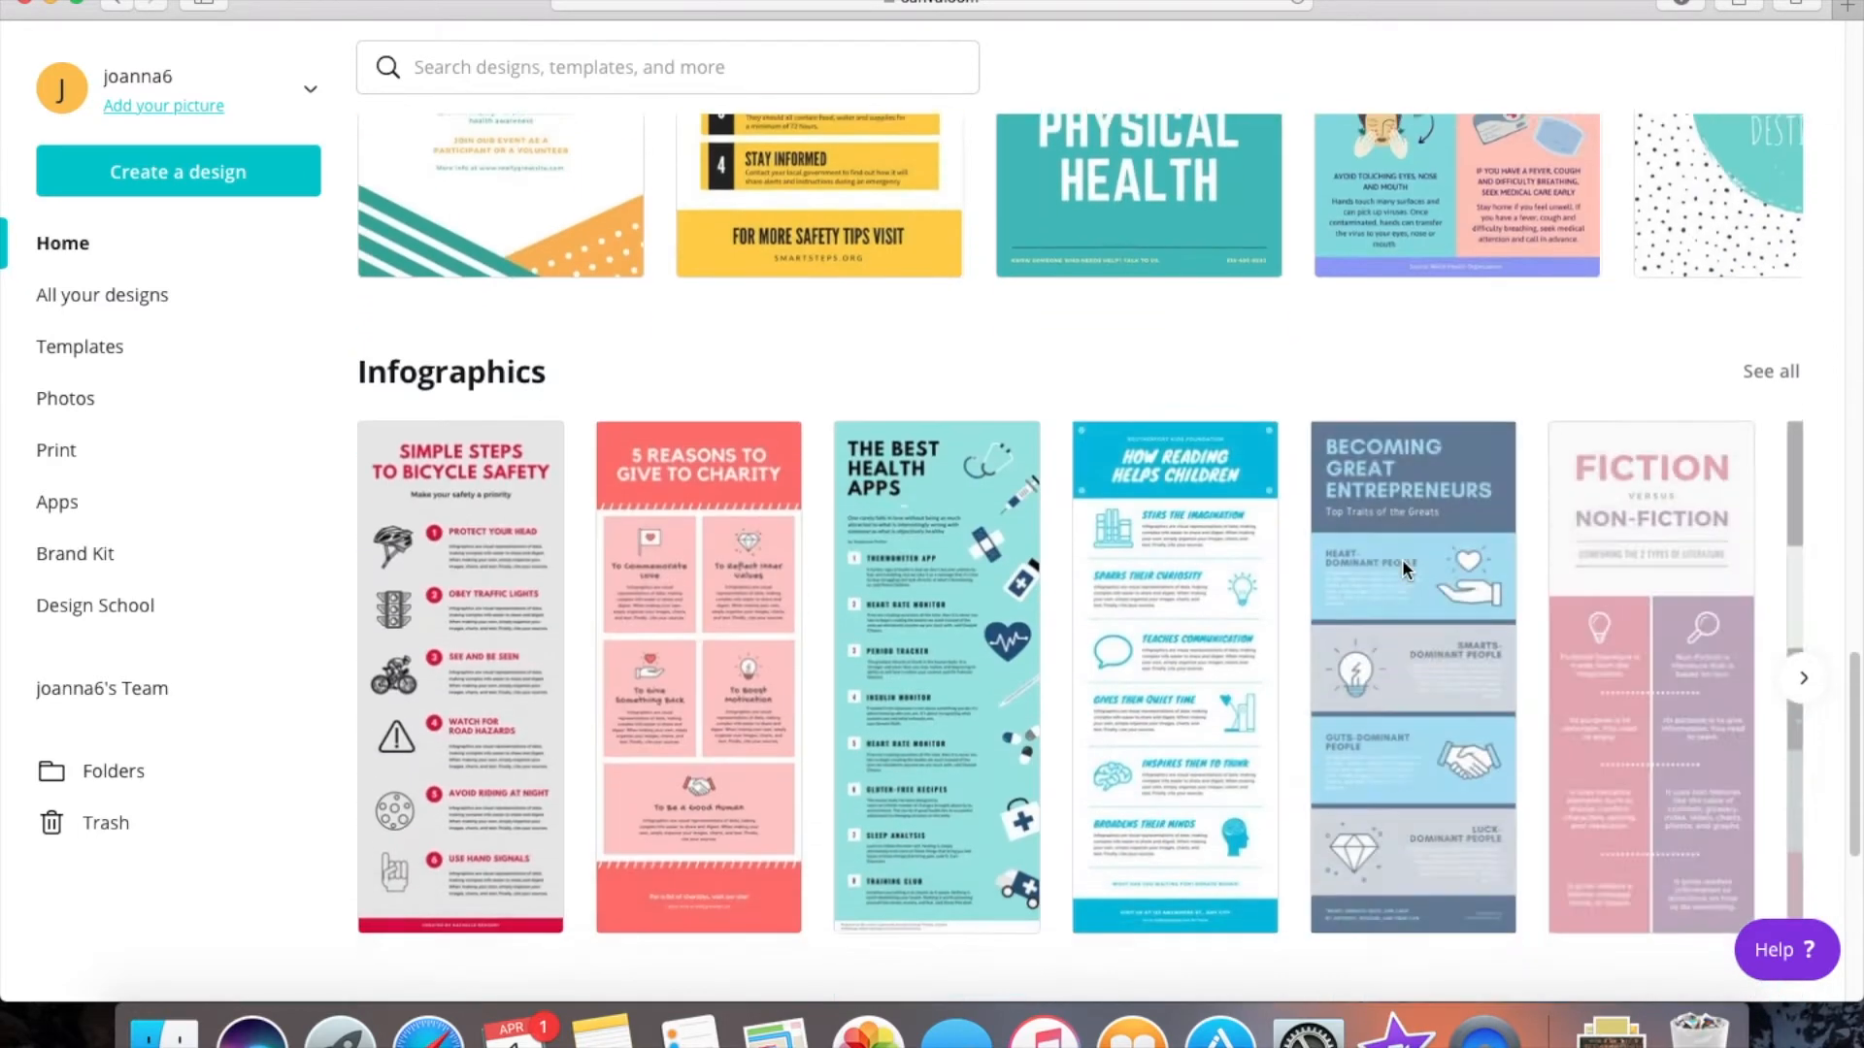
pyautogui.scroll(-7, 1403, 572)
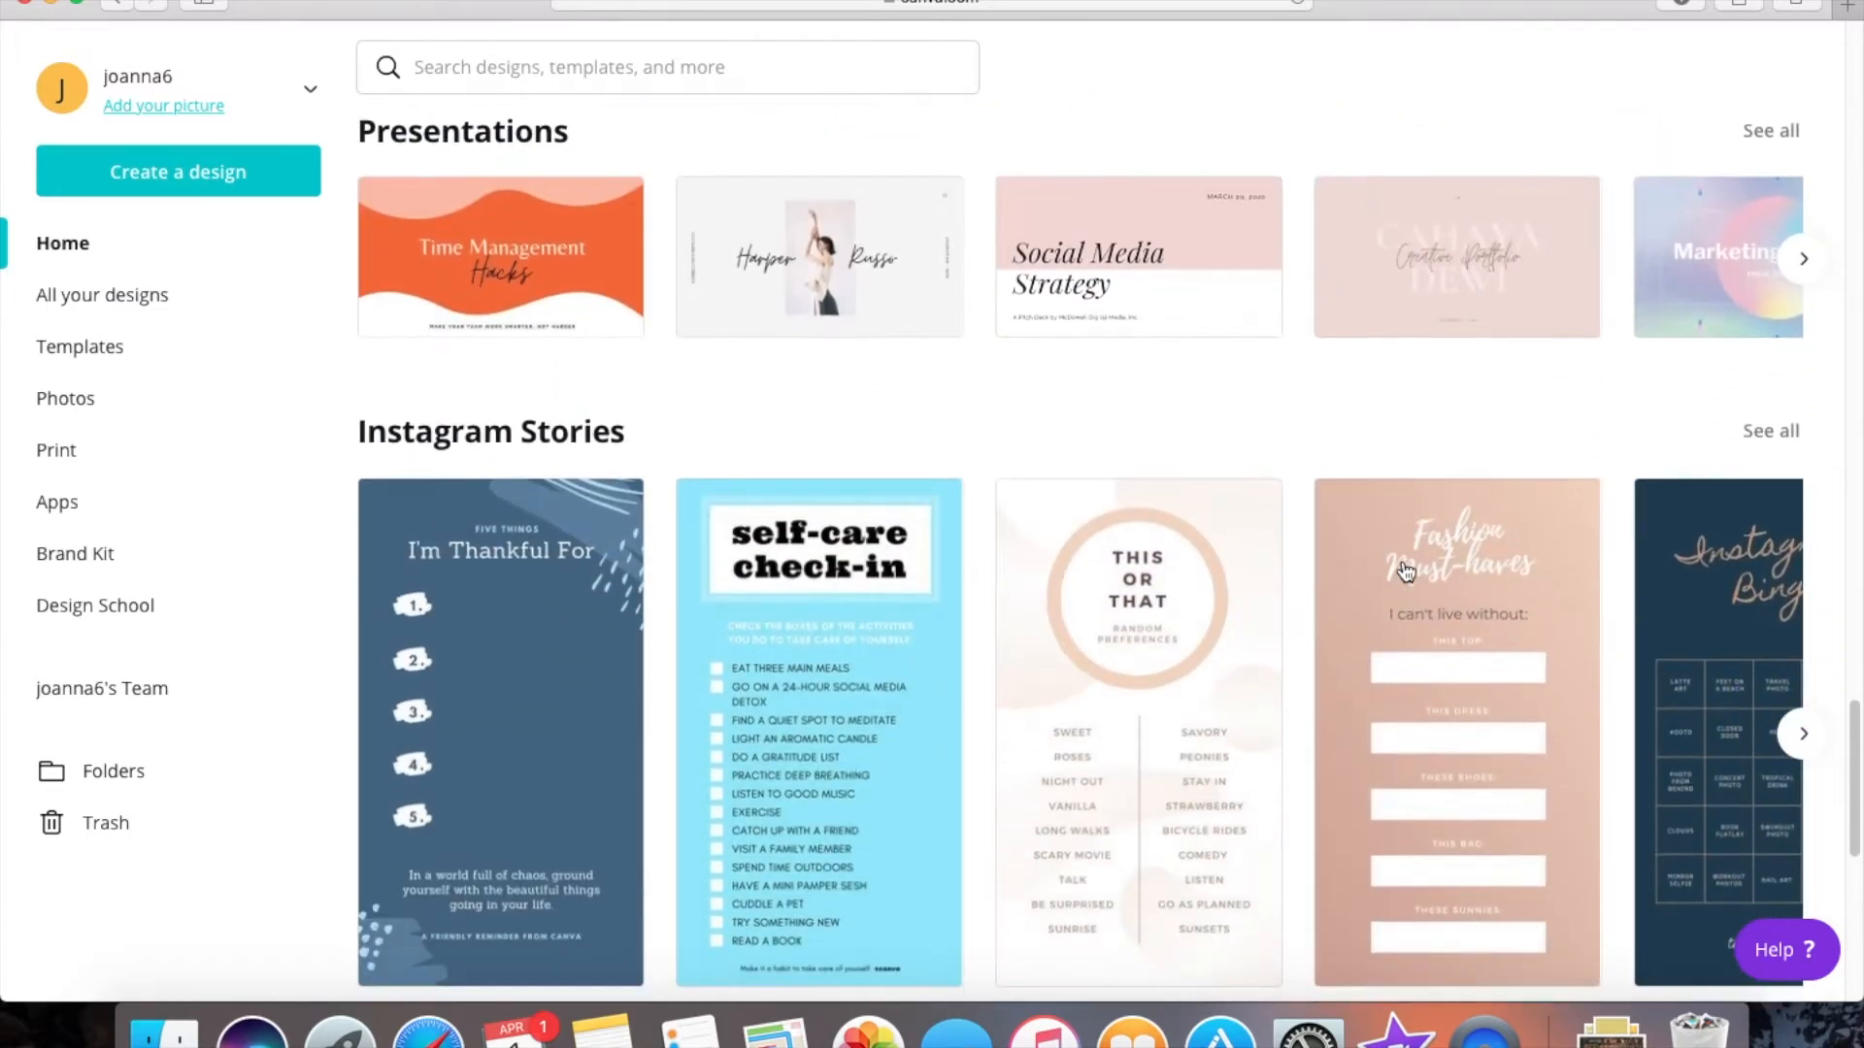
pyautogui.scroll(-5, 1403, 570)
pyautogui.scroll(-6, 1406, 571)
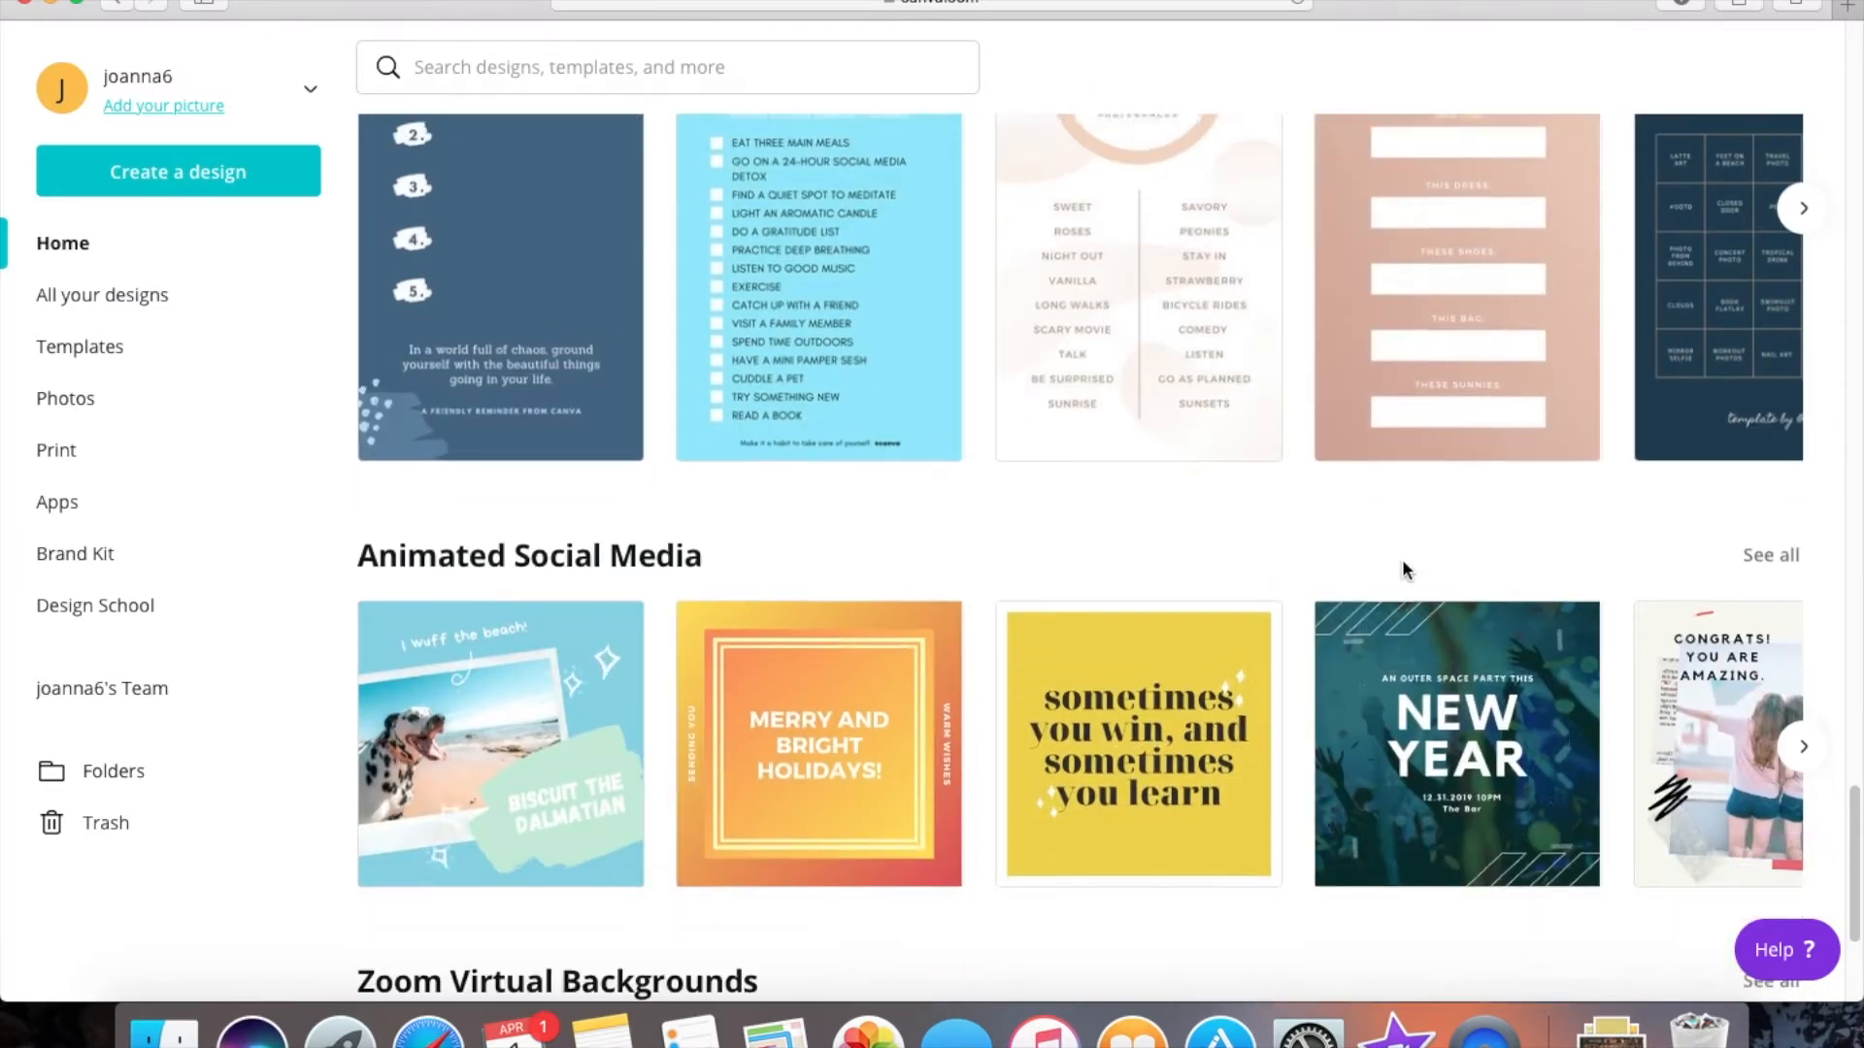
pyautogui.scroll(-4, 1407, 563)
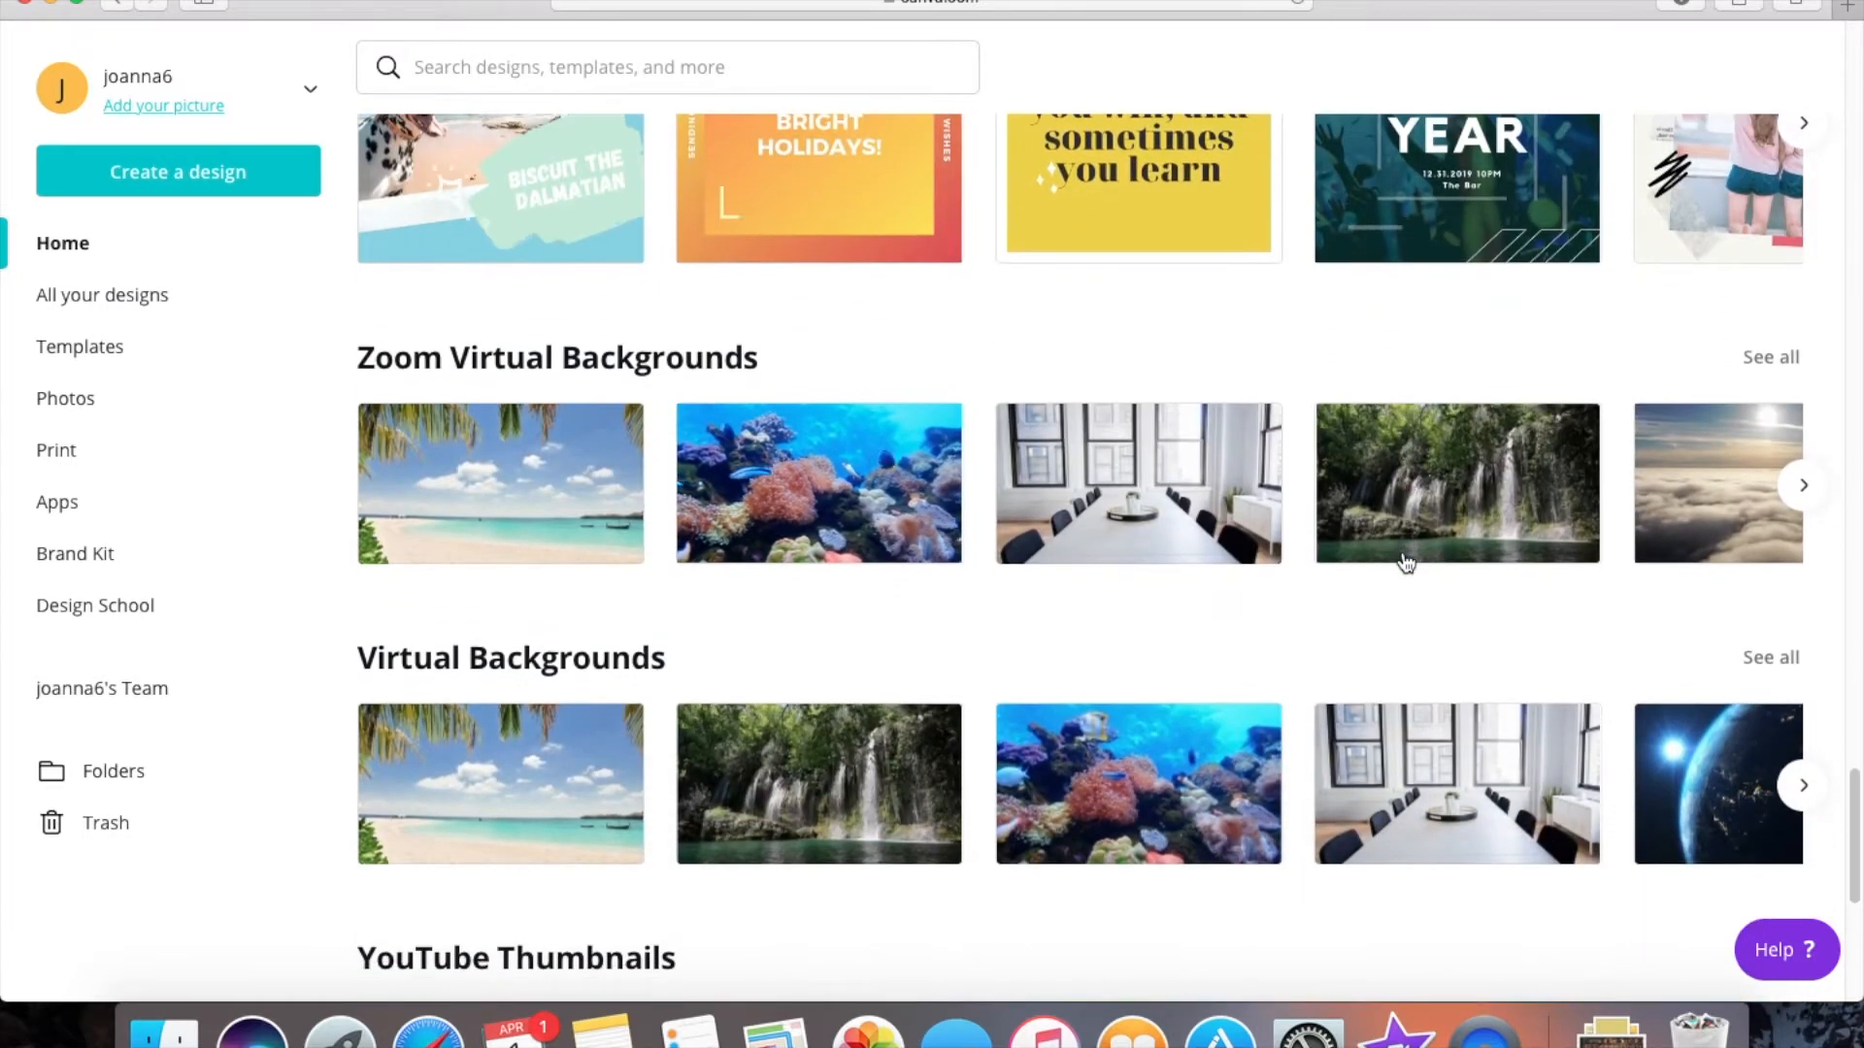
pyautogui.scroll(-5, 1406, 563)
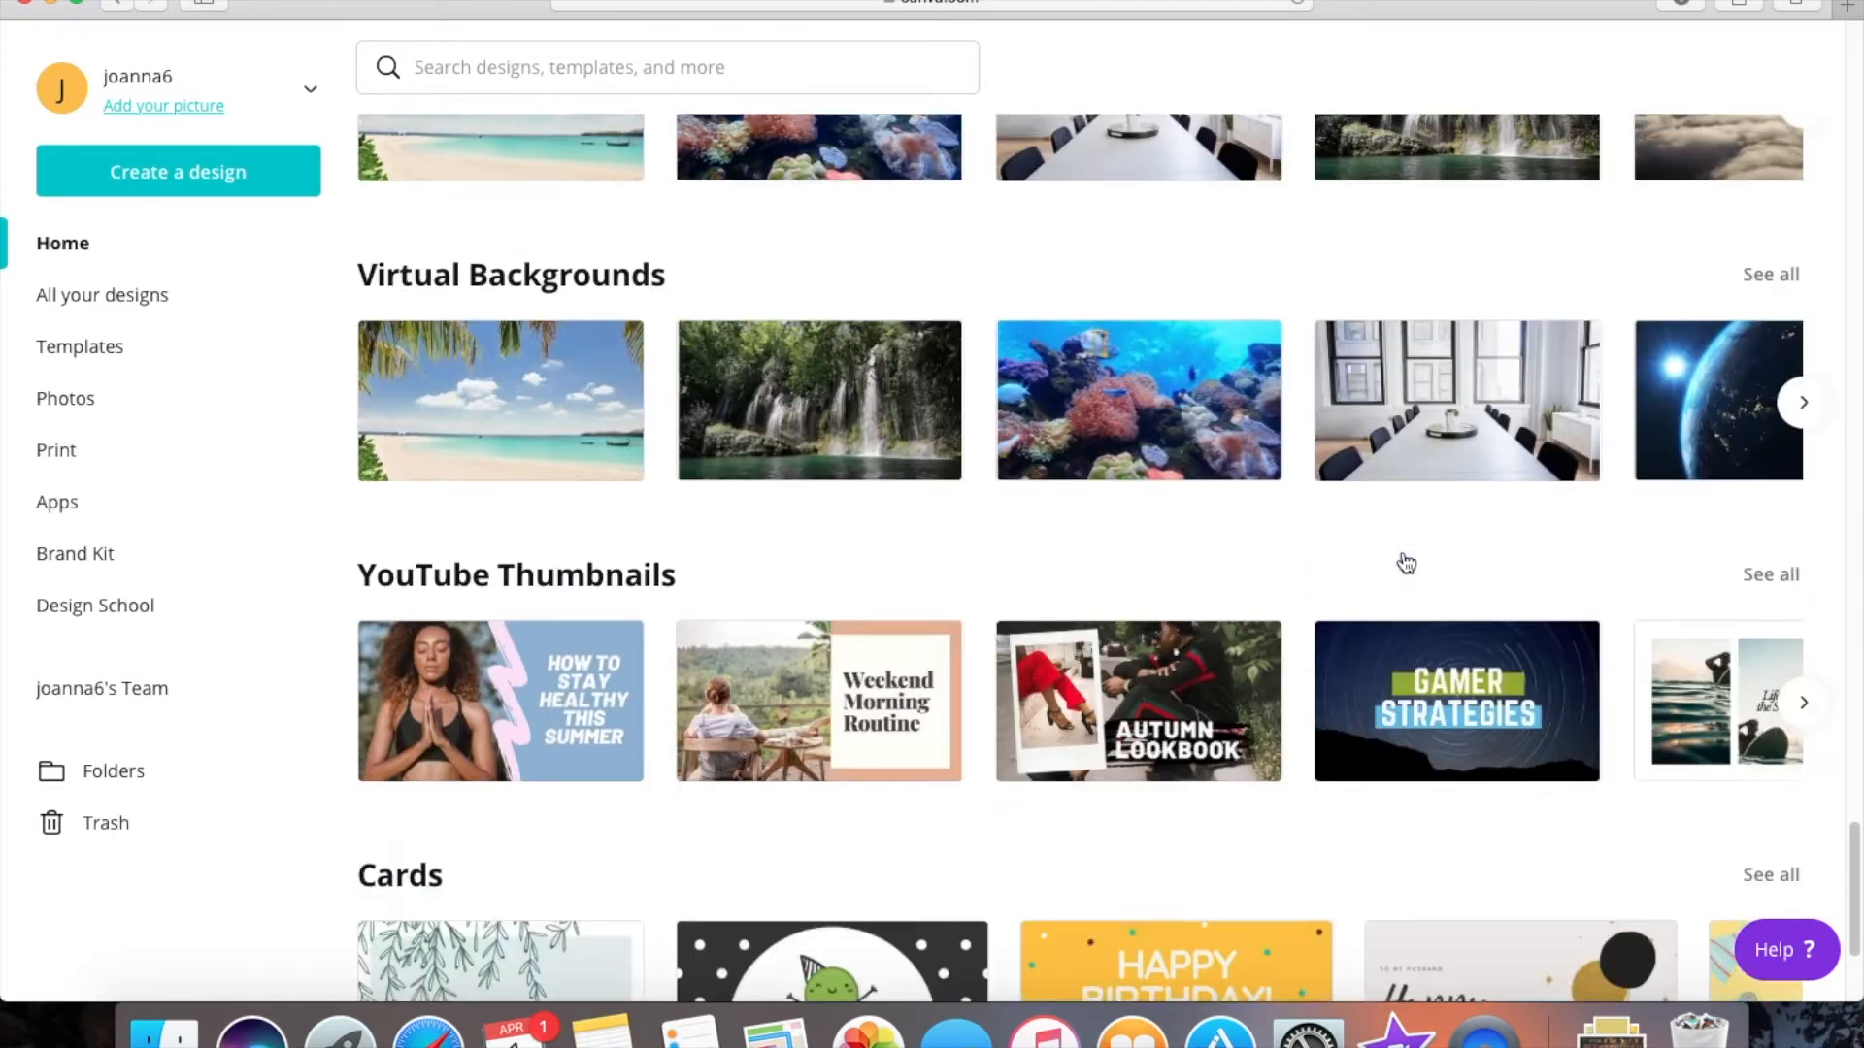
pyautogui.scroll(-8, 1406, 563)
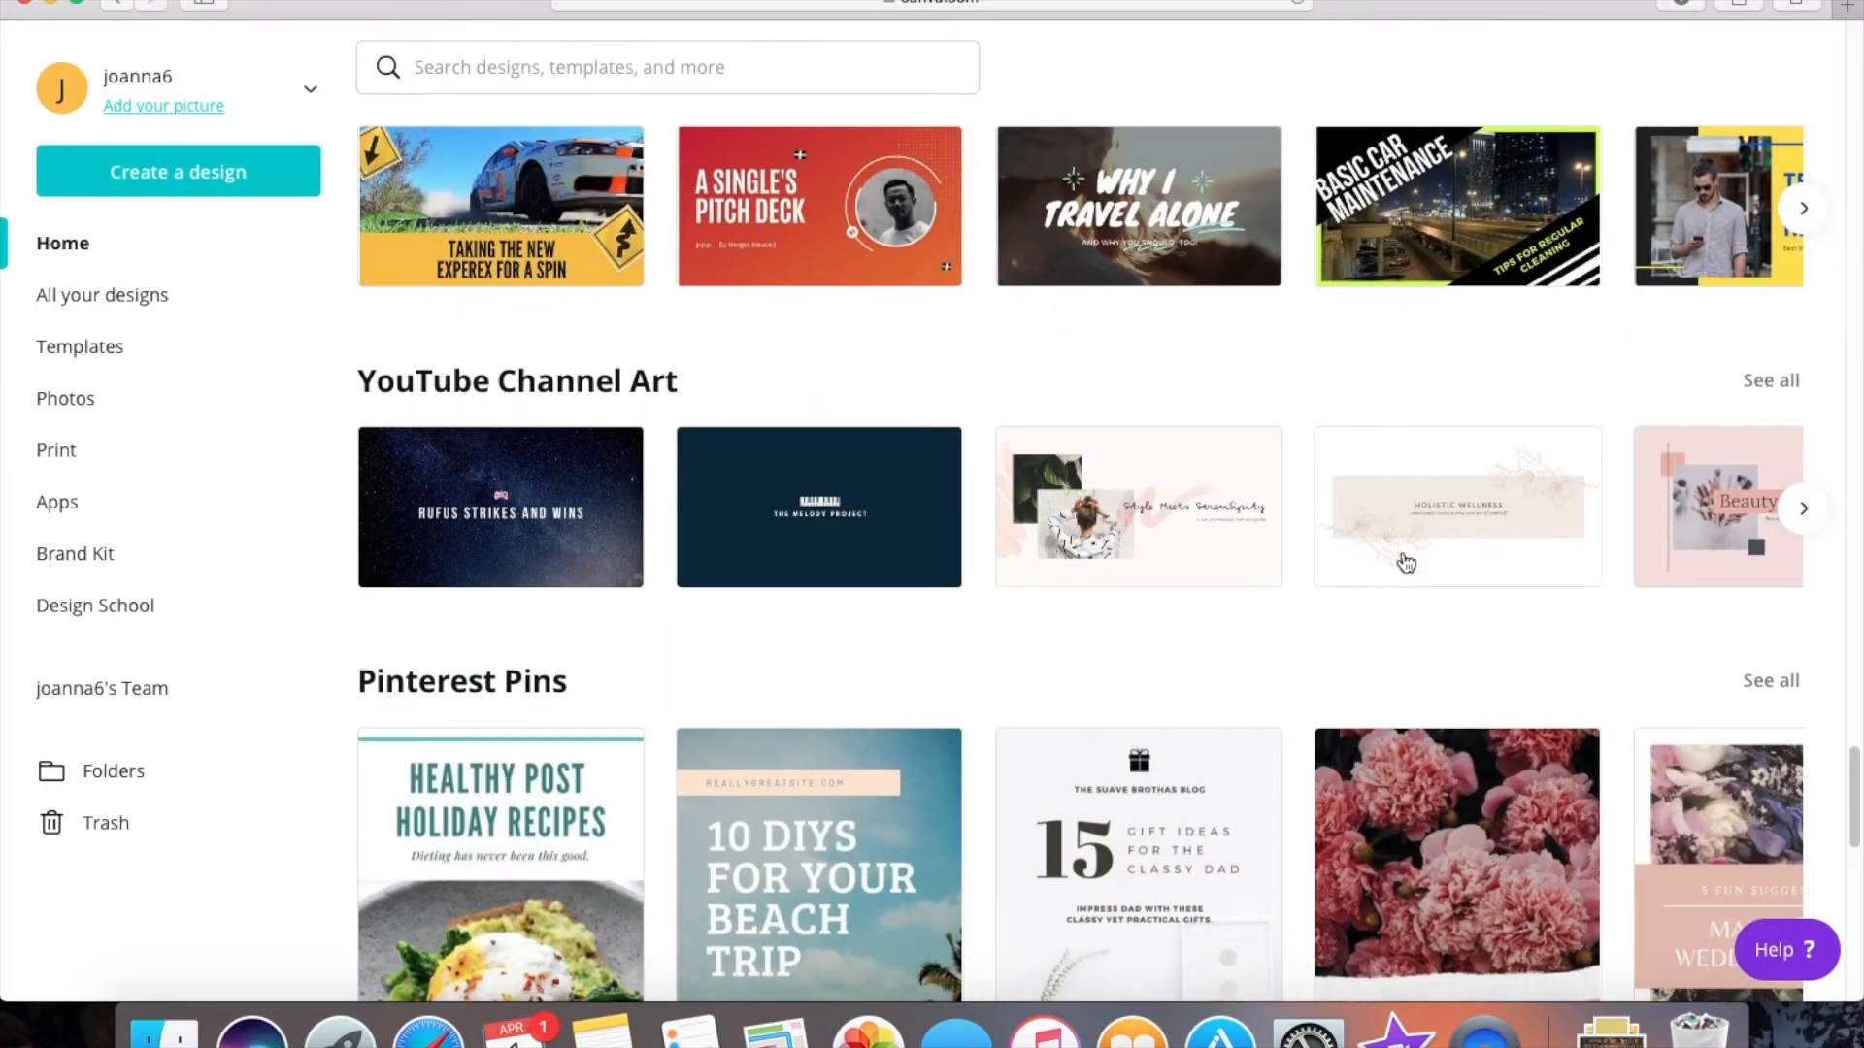
pyautogui.scroll(20, 1406, 563)
pyautogui.scroll(15, 1406, 563)
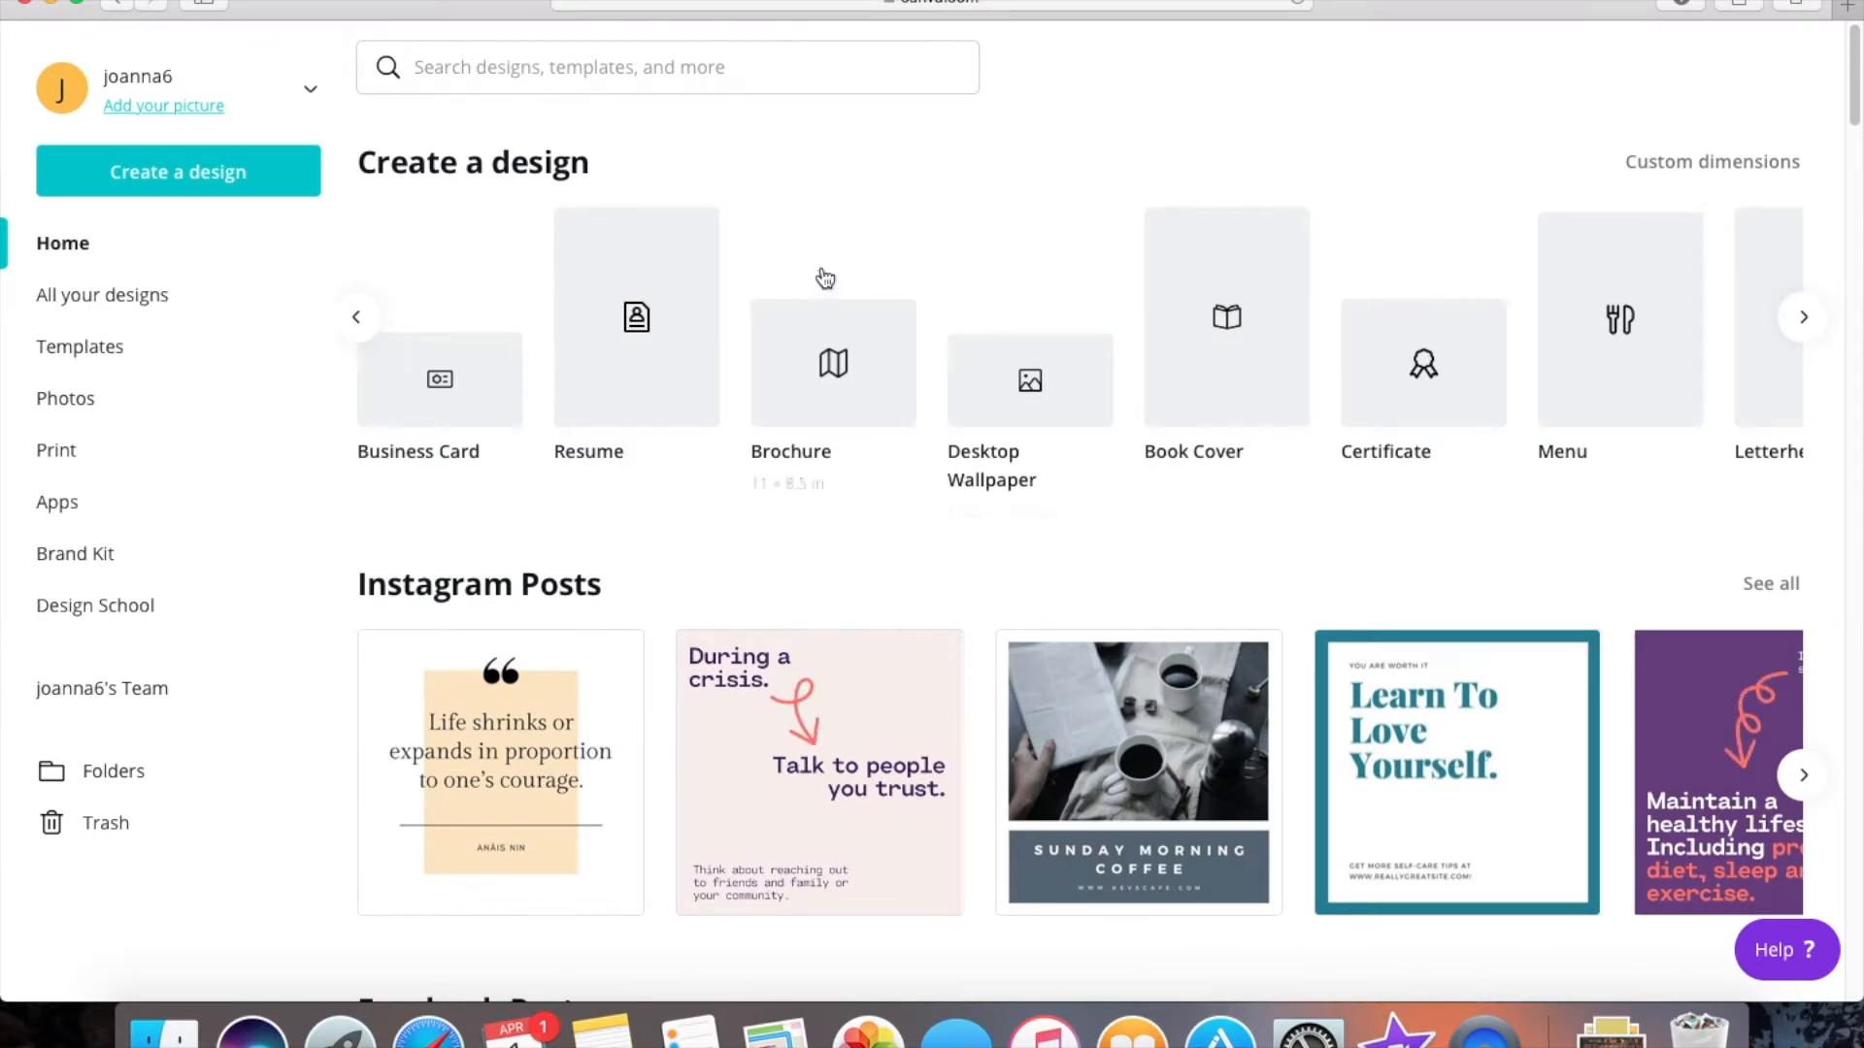
# - Search the designs for "real" and open the Real Estate Postcard templates from the suggestions
pyautogui.click(739, 70)
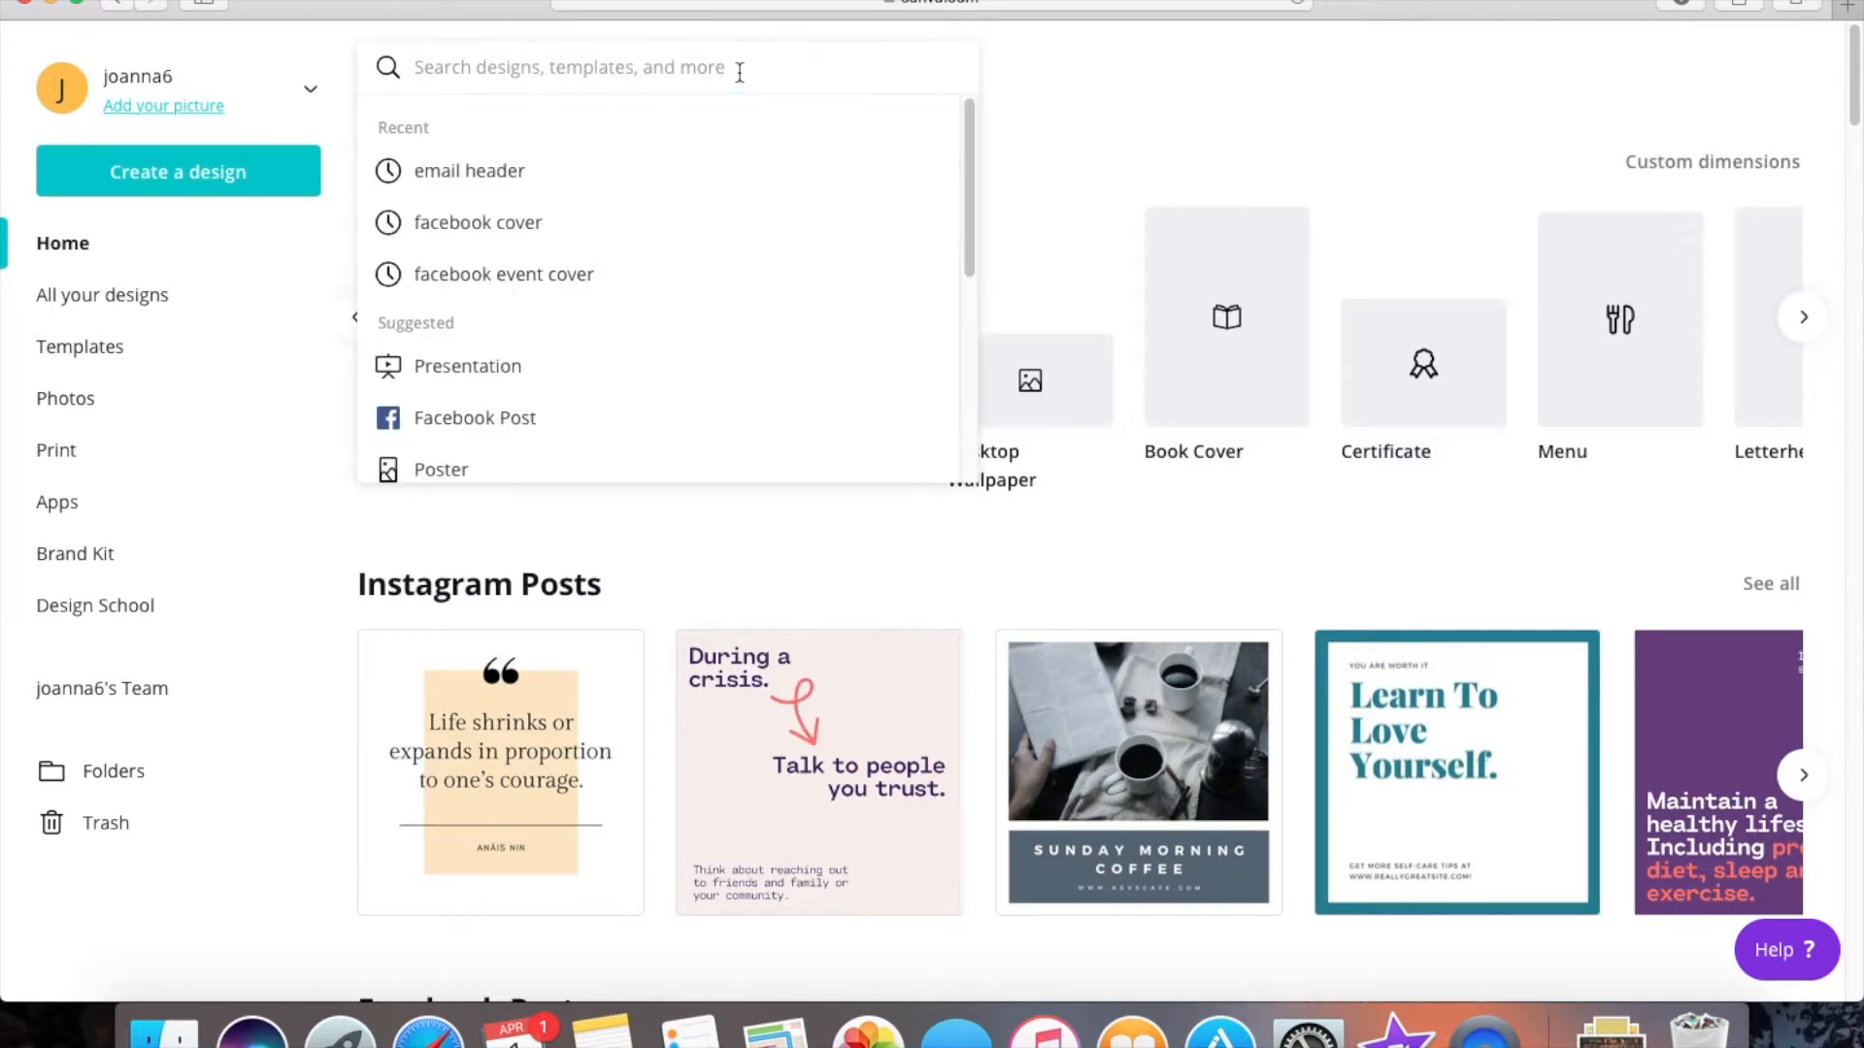
pyautogui.write('rea')
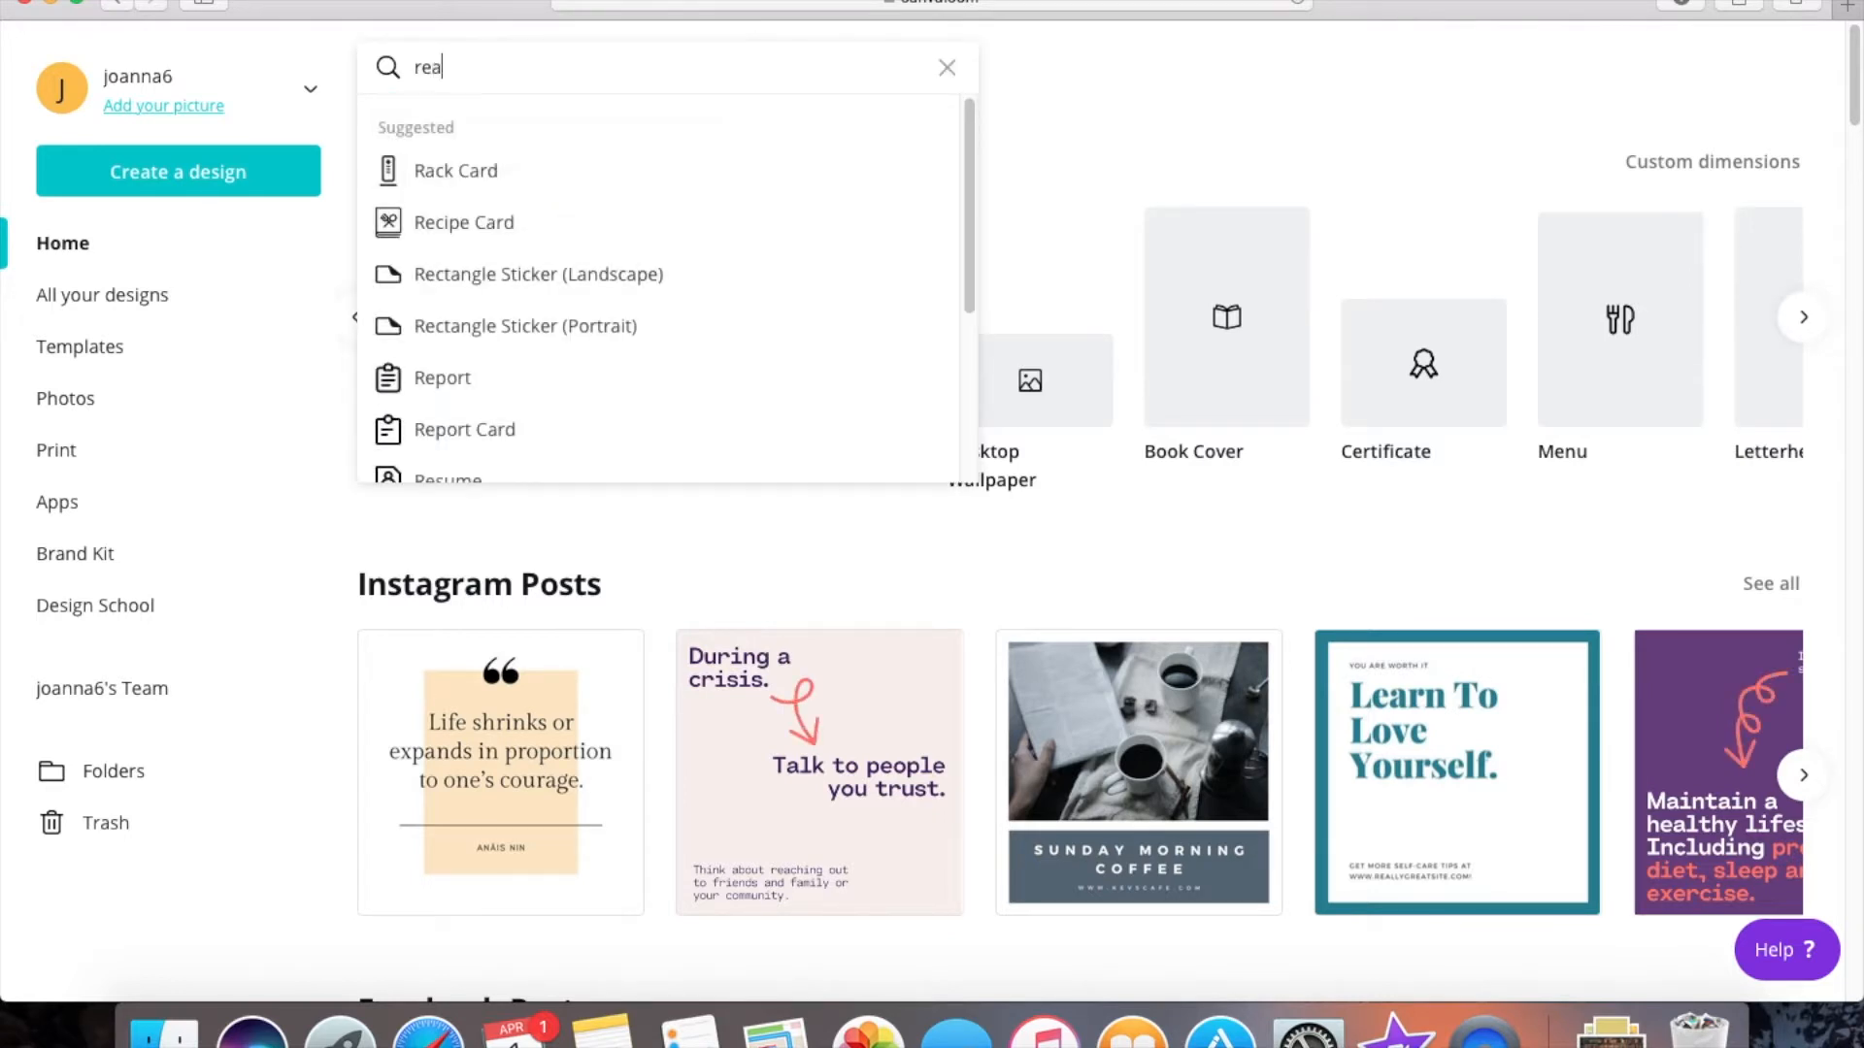
pyautogui.write('l')
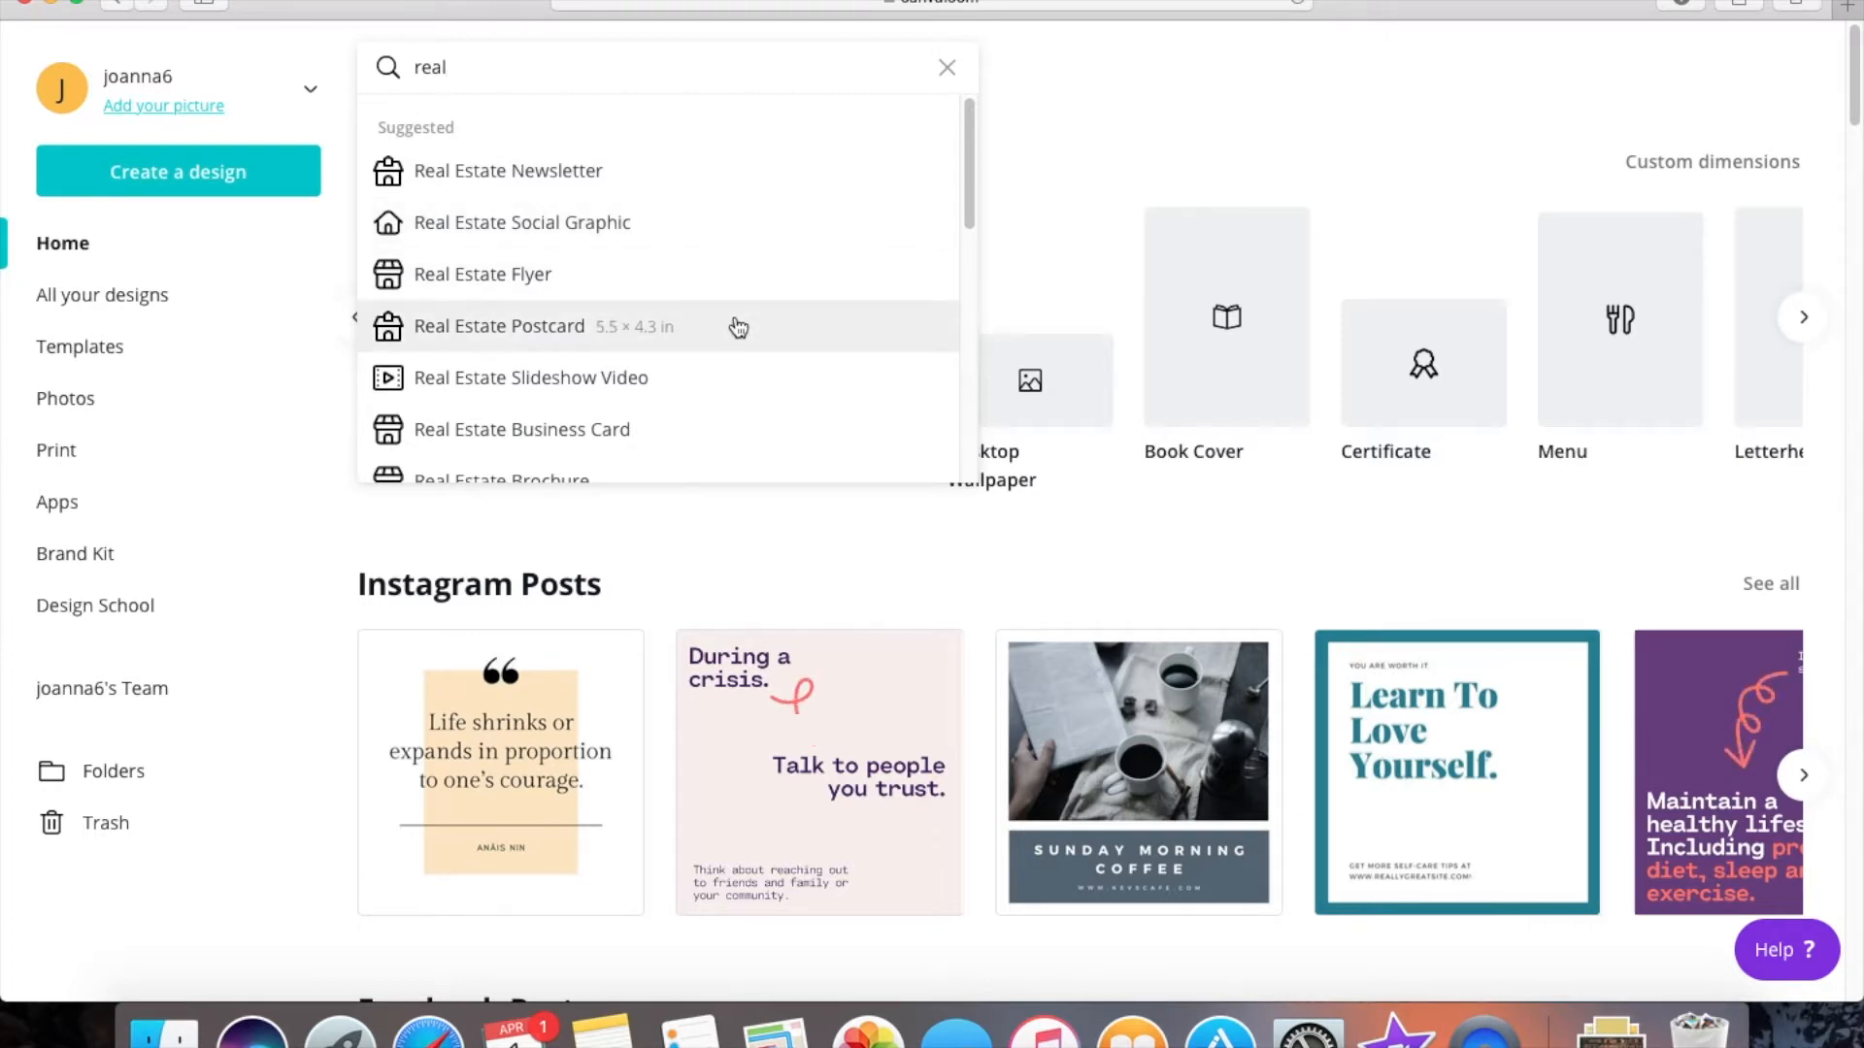
pyautogui.scroll(-4, 739, 327)
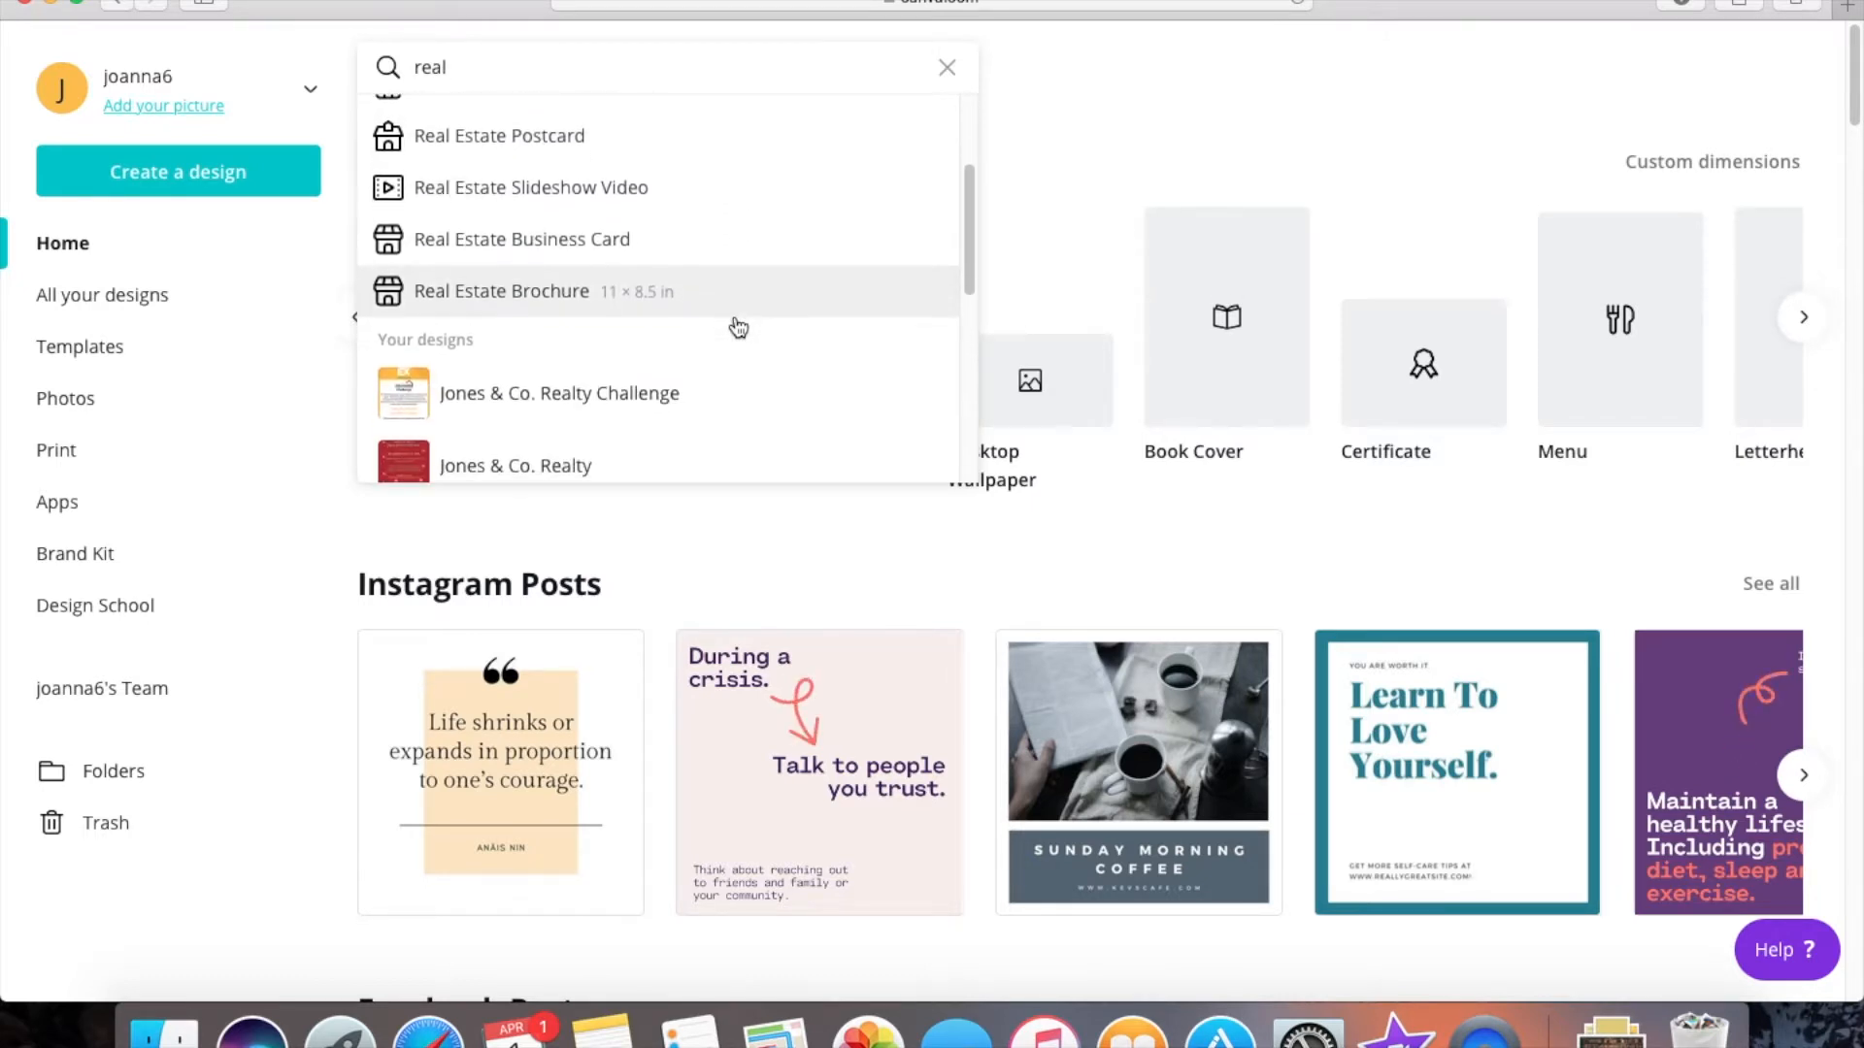
pyautogui.scroll(-4, 739, 327)
pyautogui.scroll(3, 739, 327)
pyautogui.scroll(5, 739, 327)
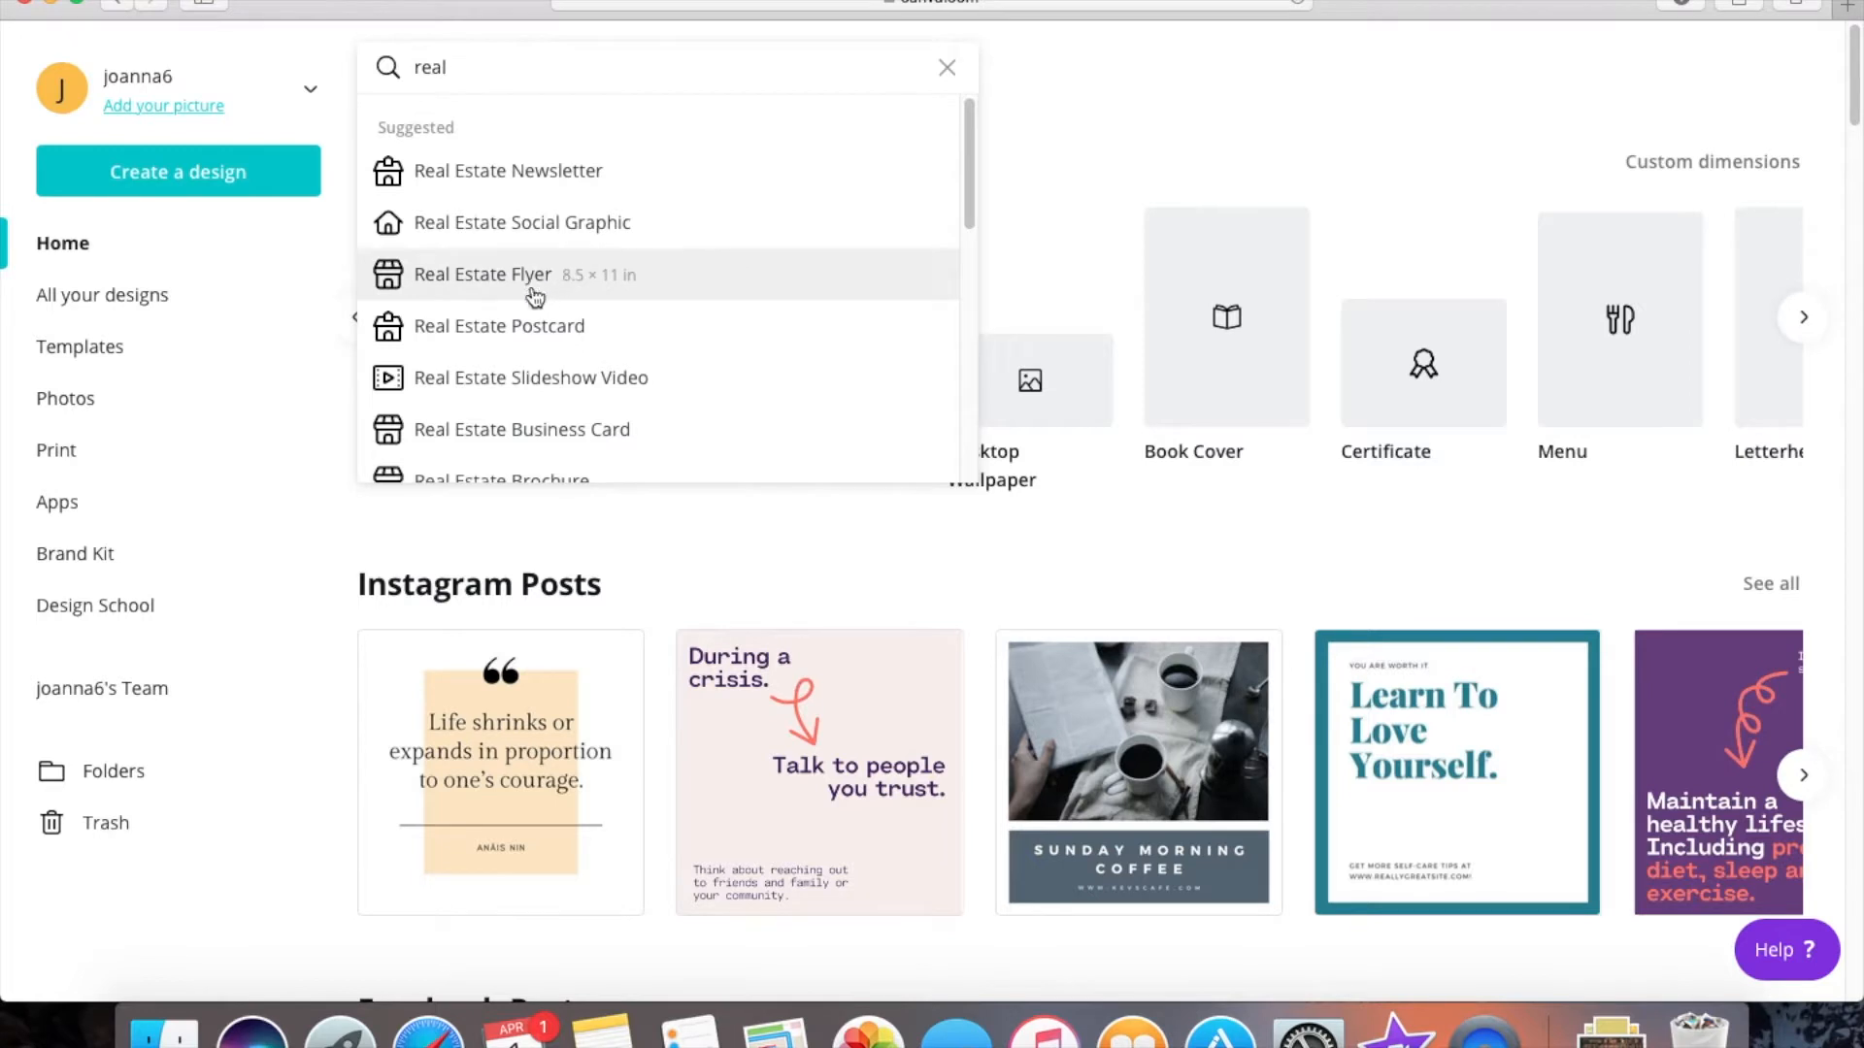
pyautogui.click(526, 328)
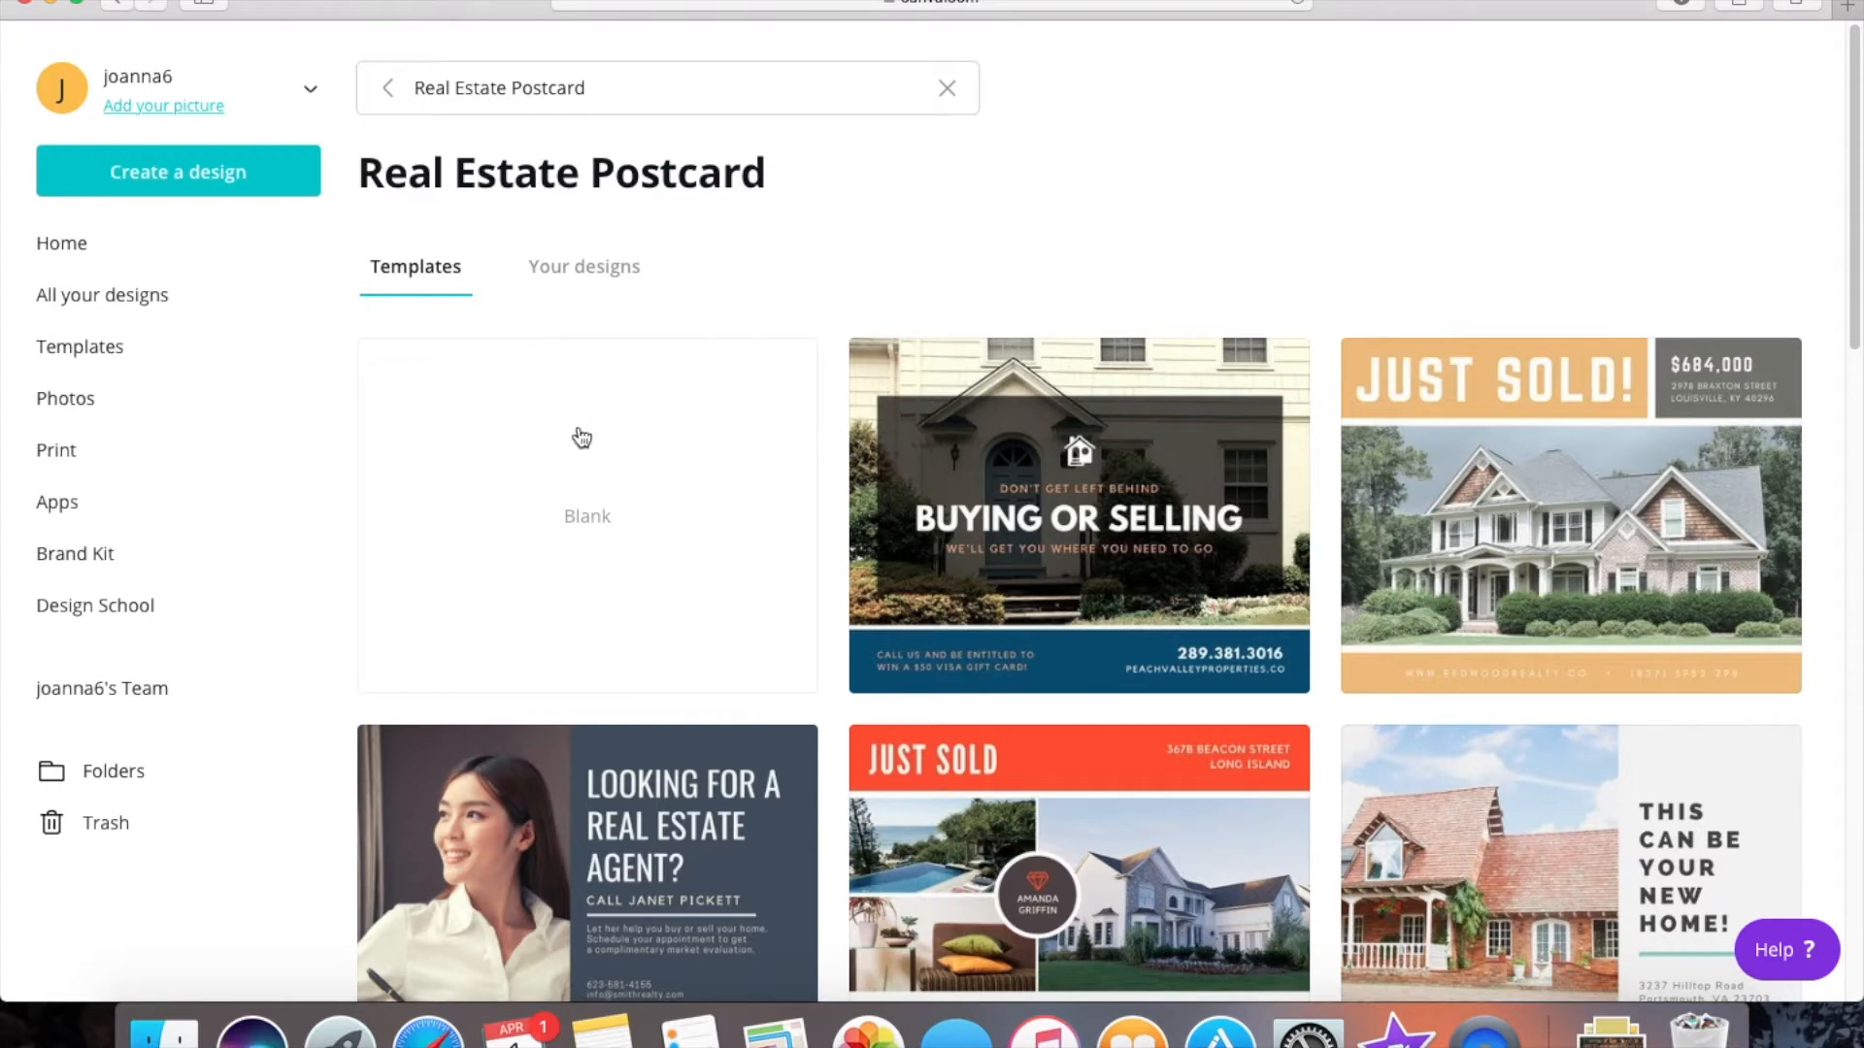
# - Examine the range of layouts offered among the Real Estate Postcard templates
pyautogui.scroll(-7, 920, 570)
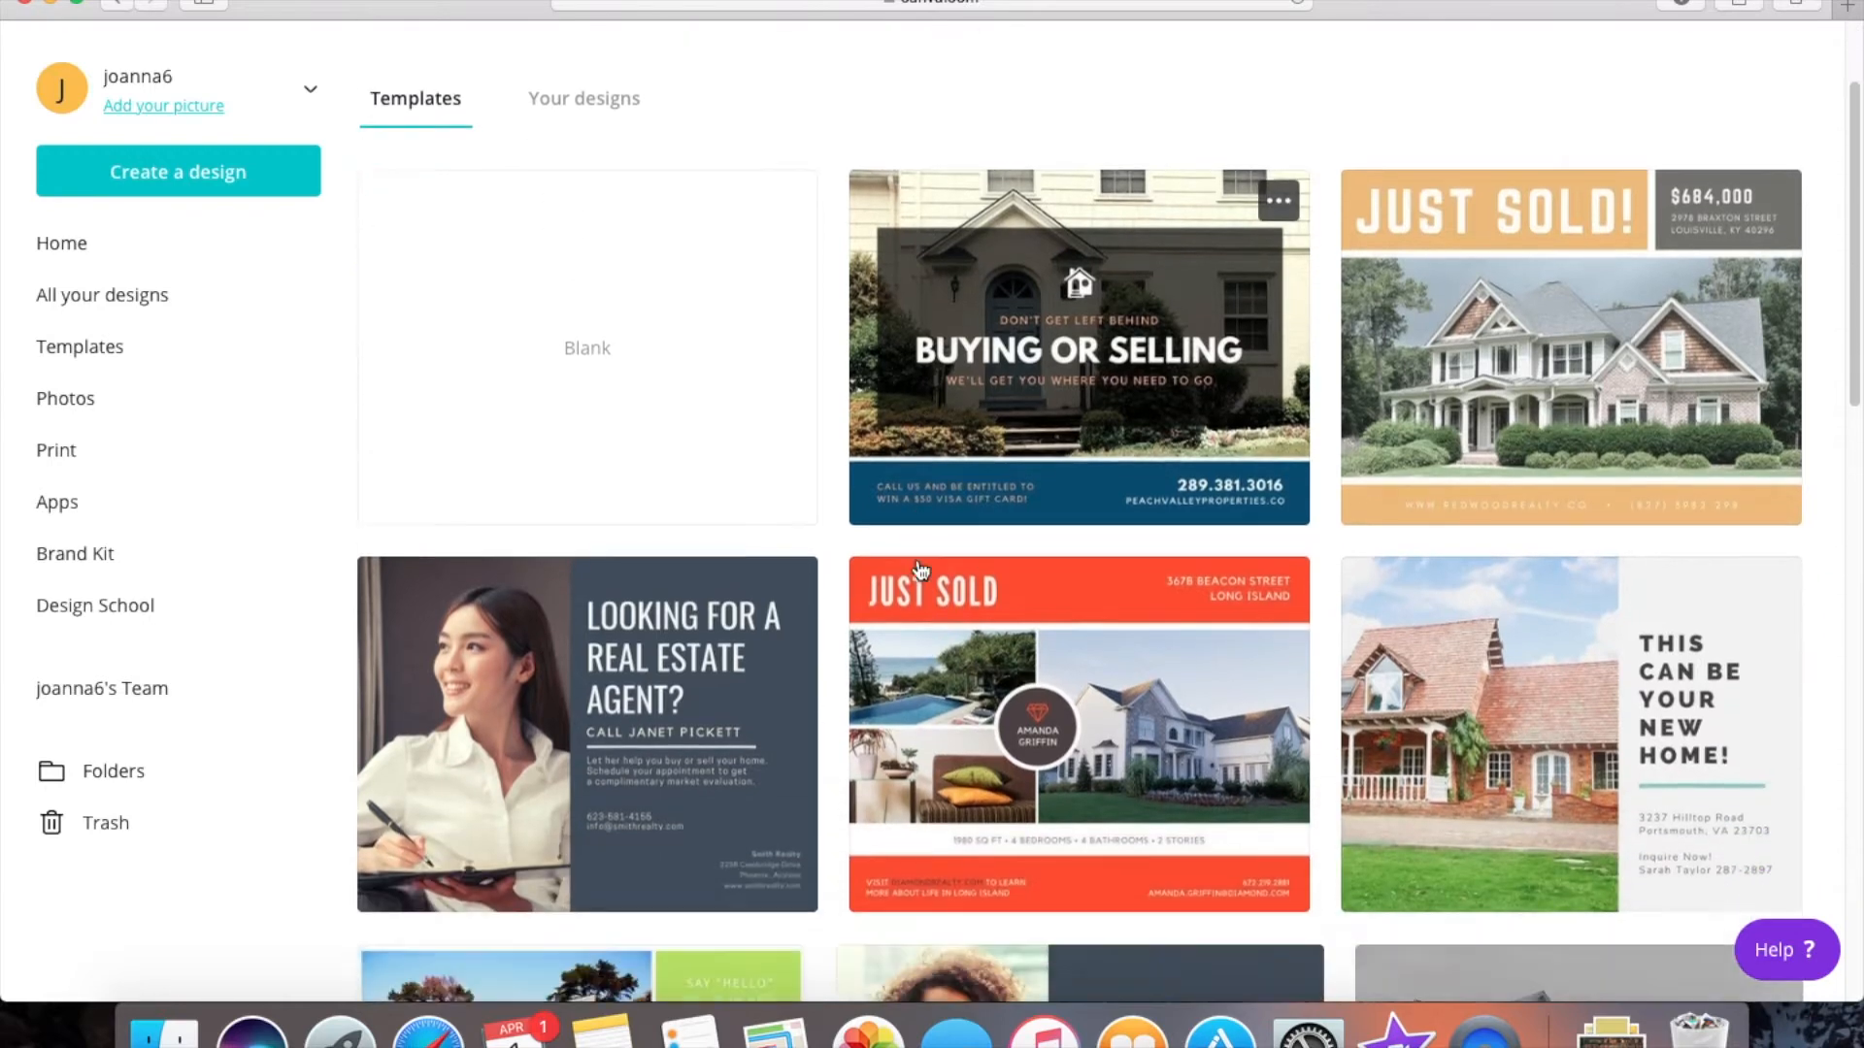
pyautogui.scroll(-6, 920, 570)
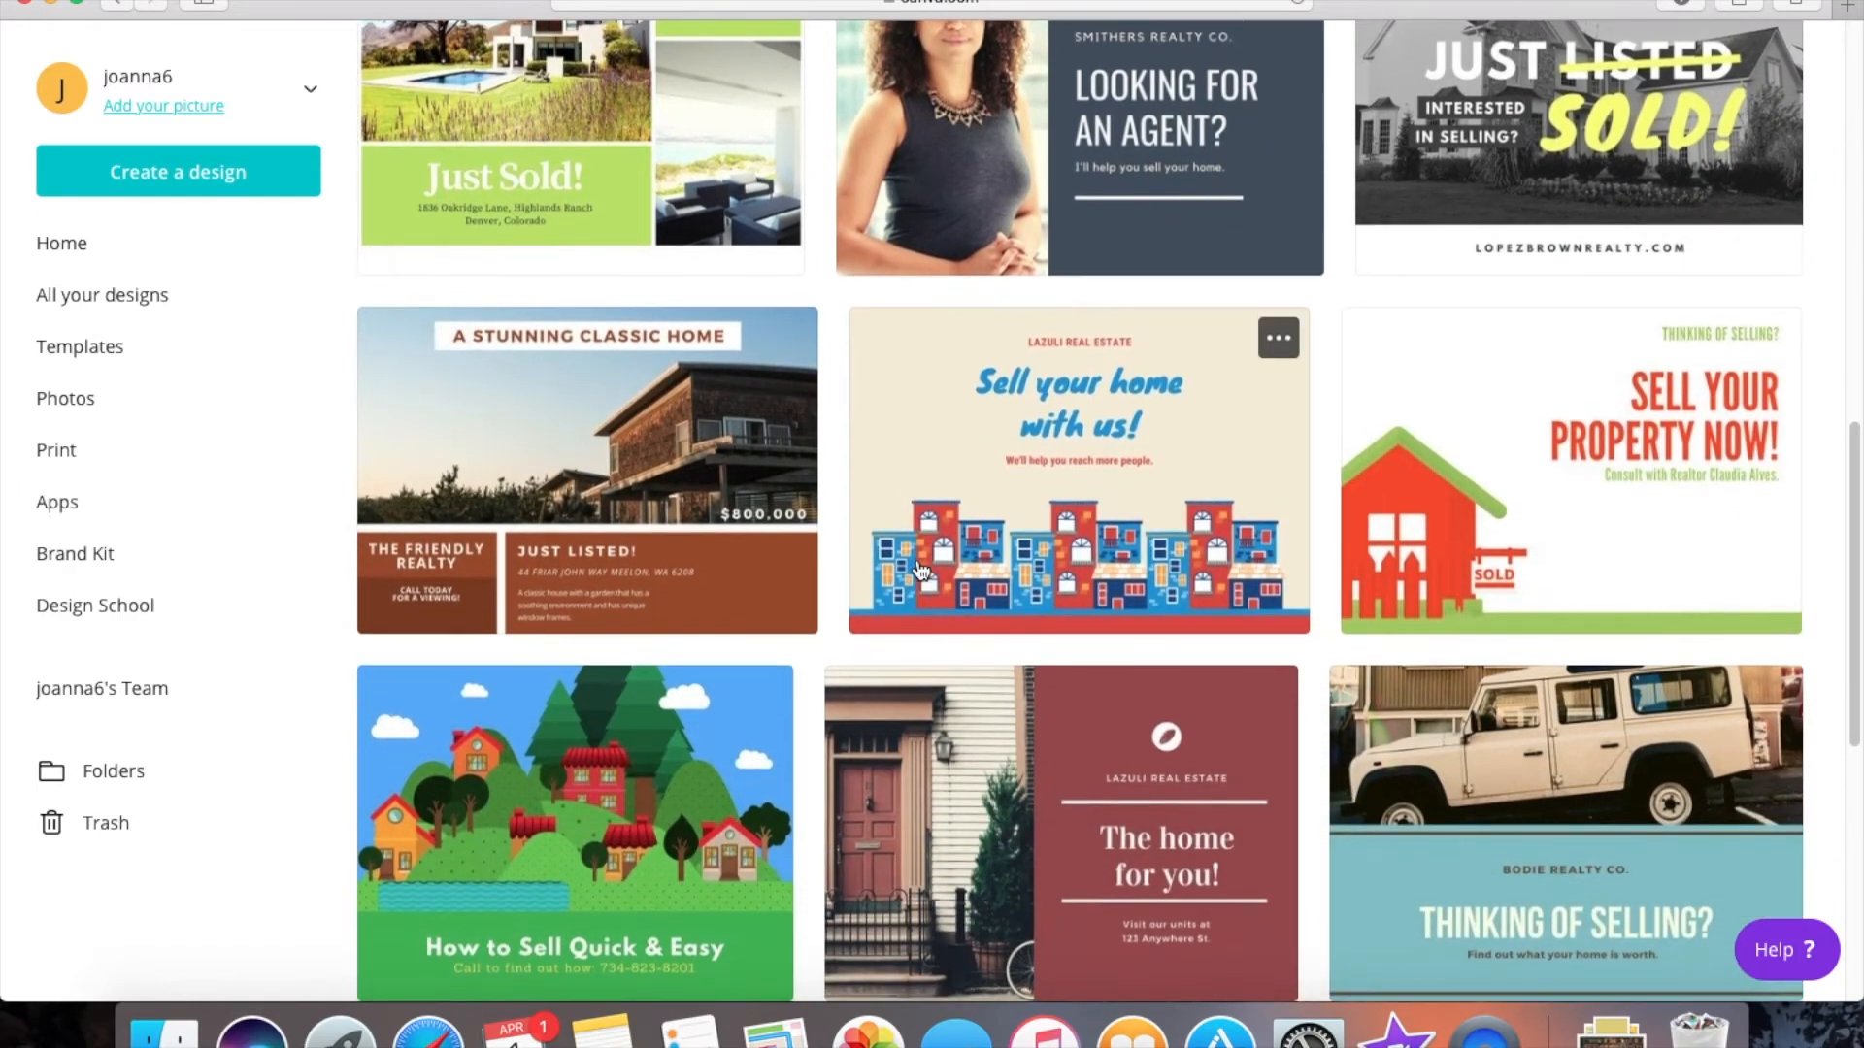
pyautogui.scroll(-5, 920, 570)
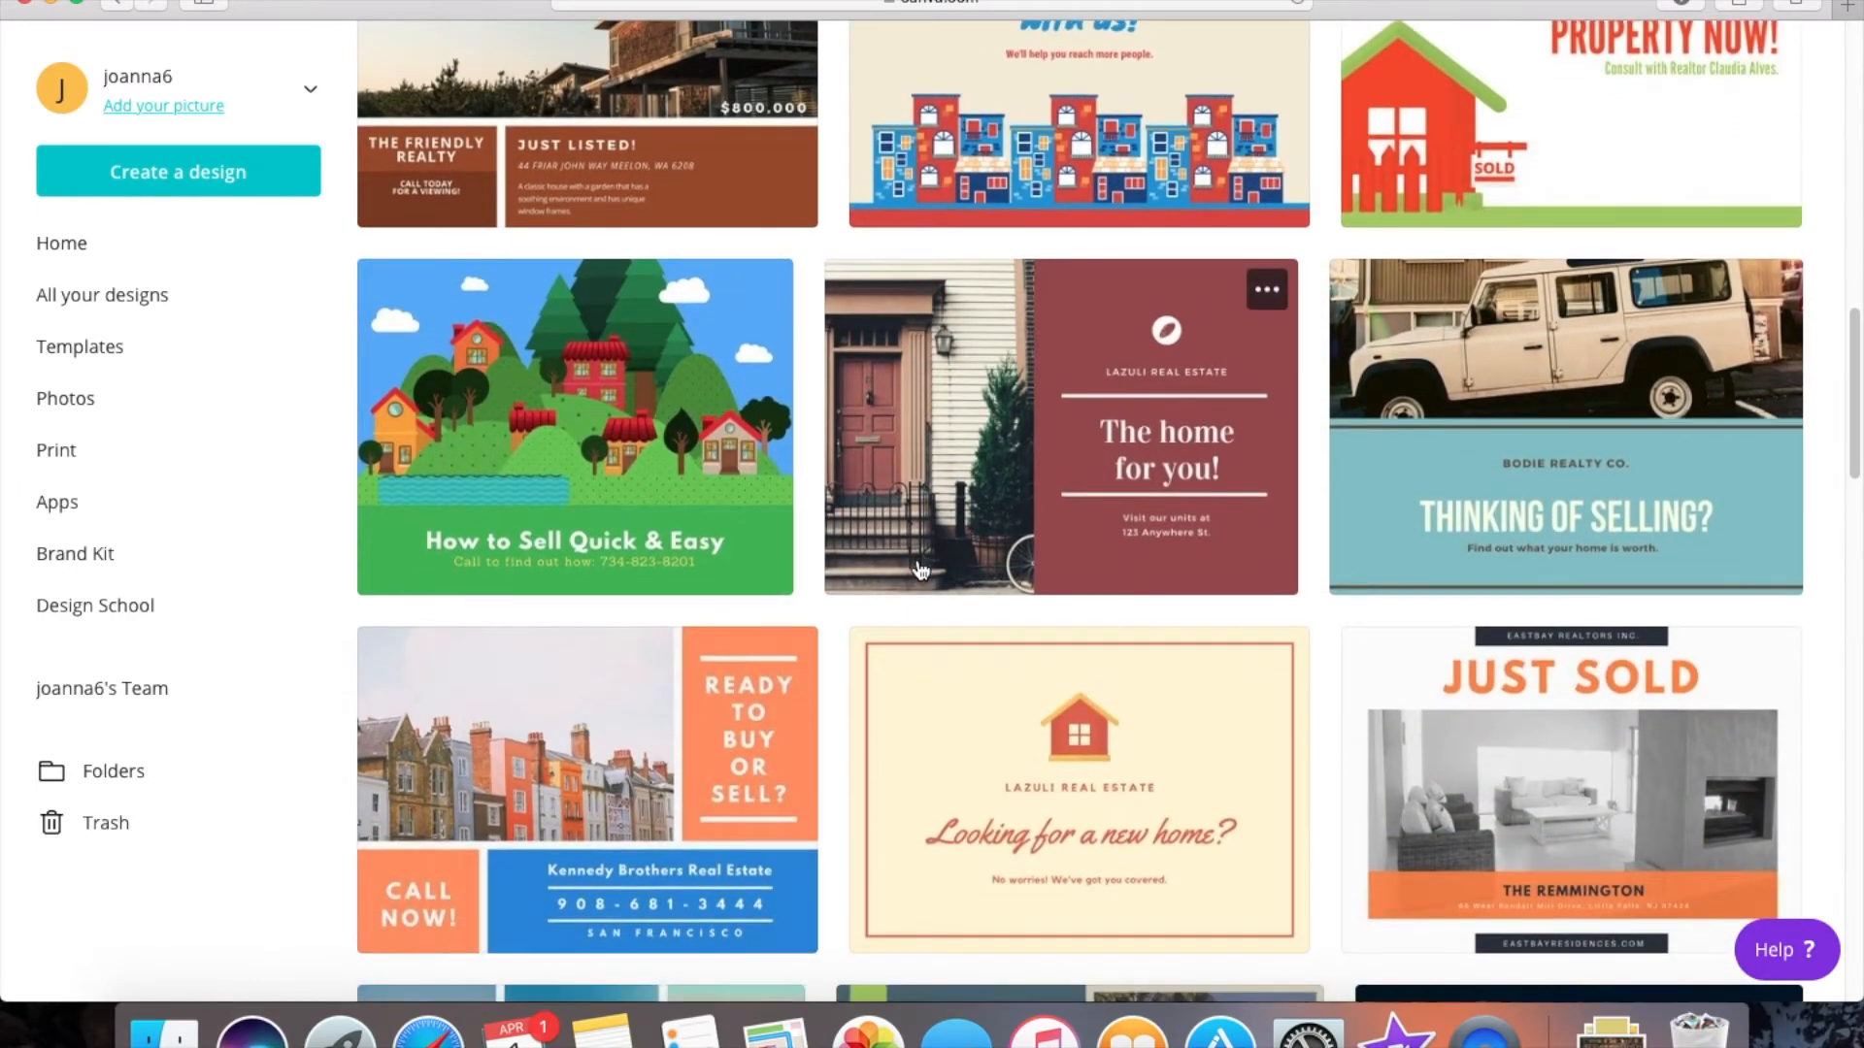
pyautogui.scroll(-4, 920, 569)
pyautogui.scroll(-4, 920, 570)
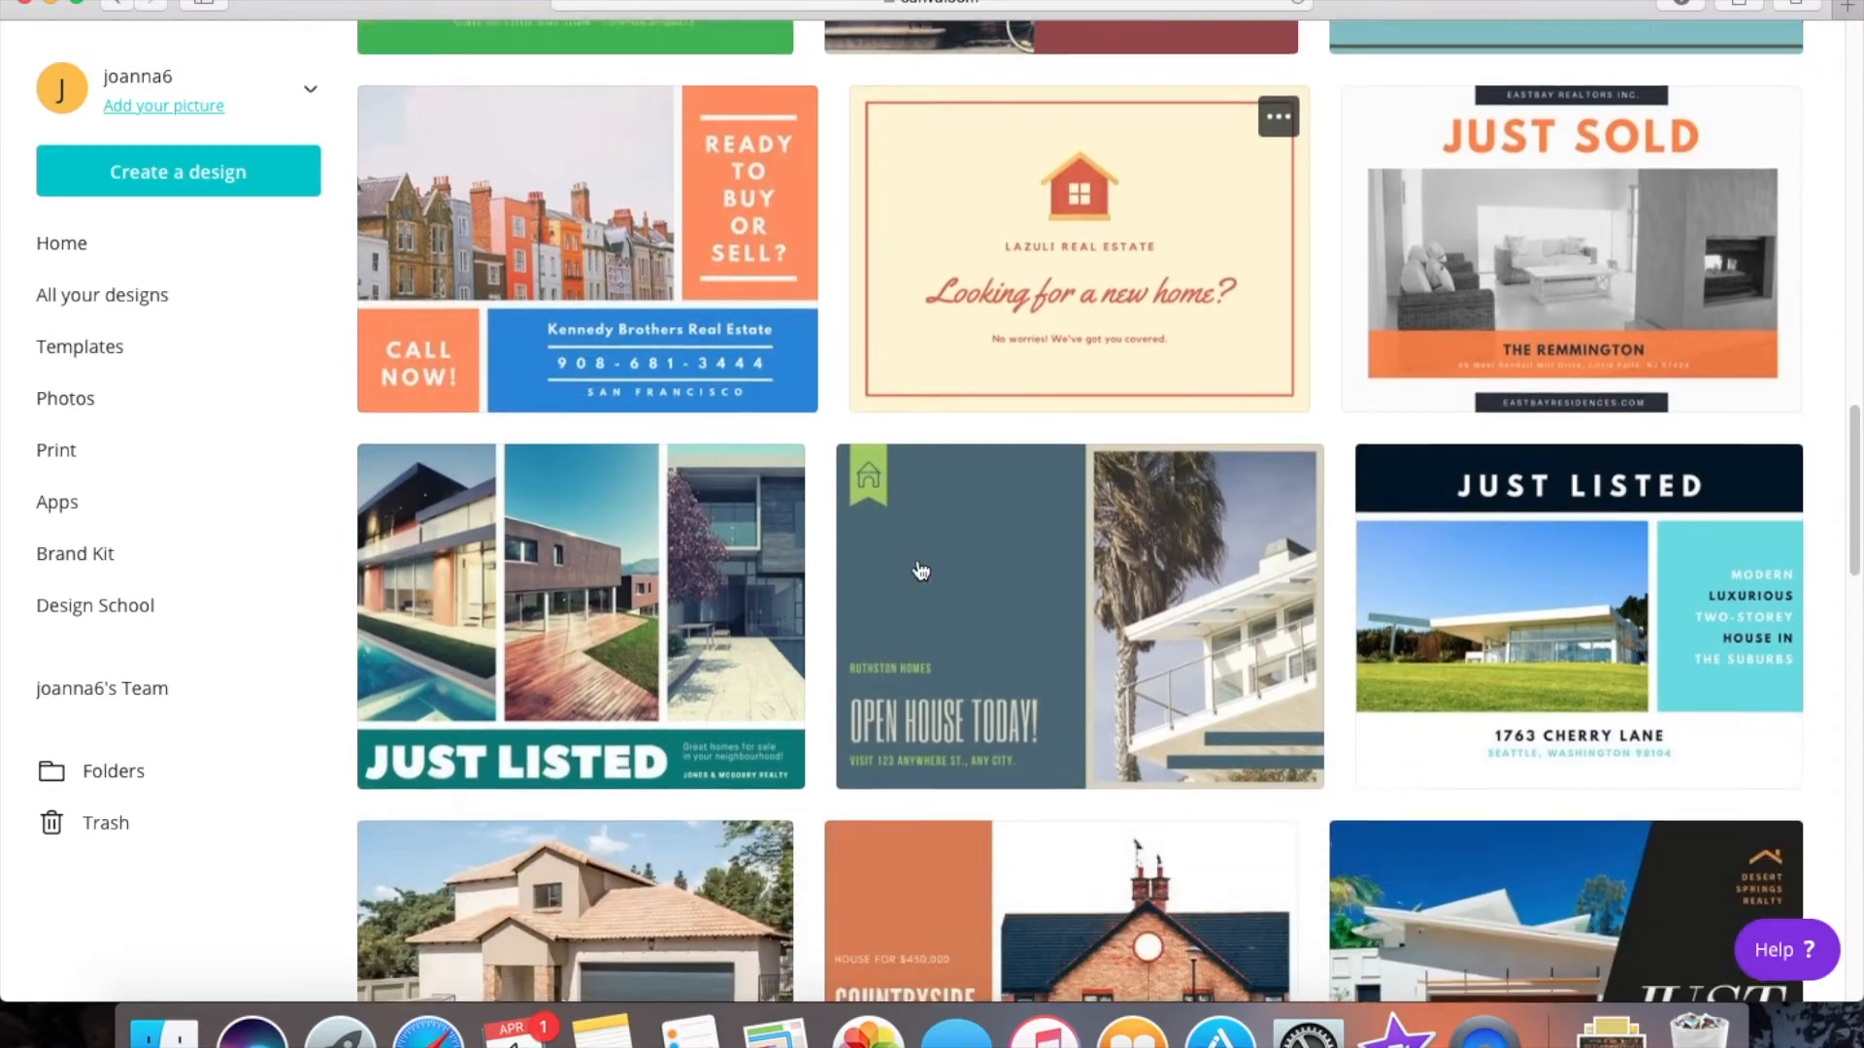
pyautogui.scroll(-8, 920, 569)
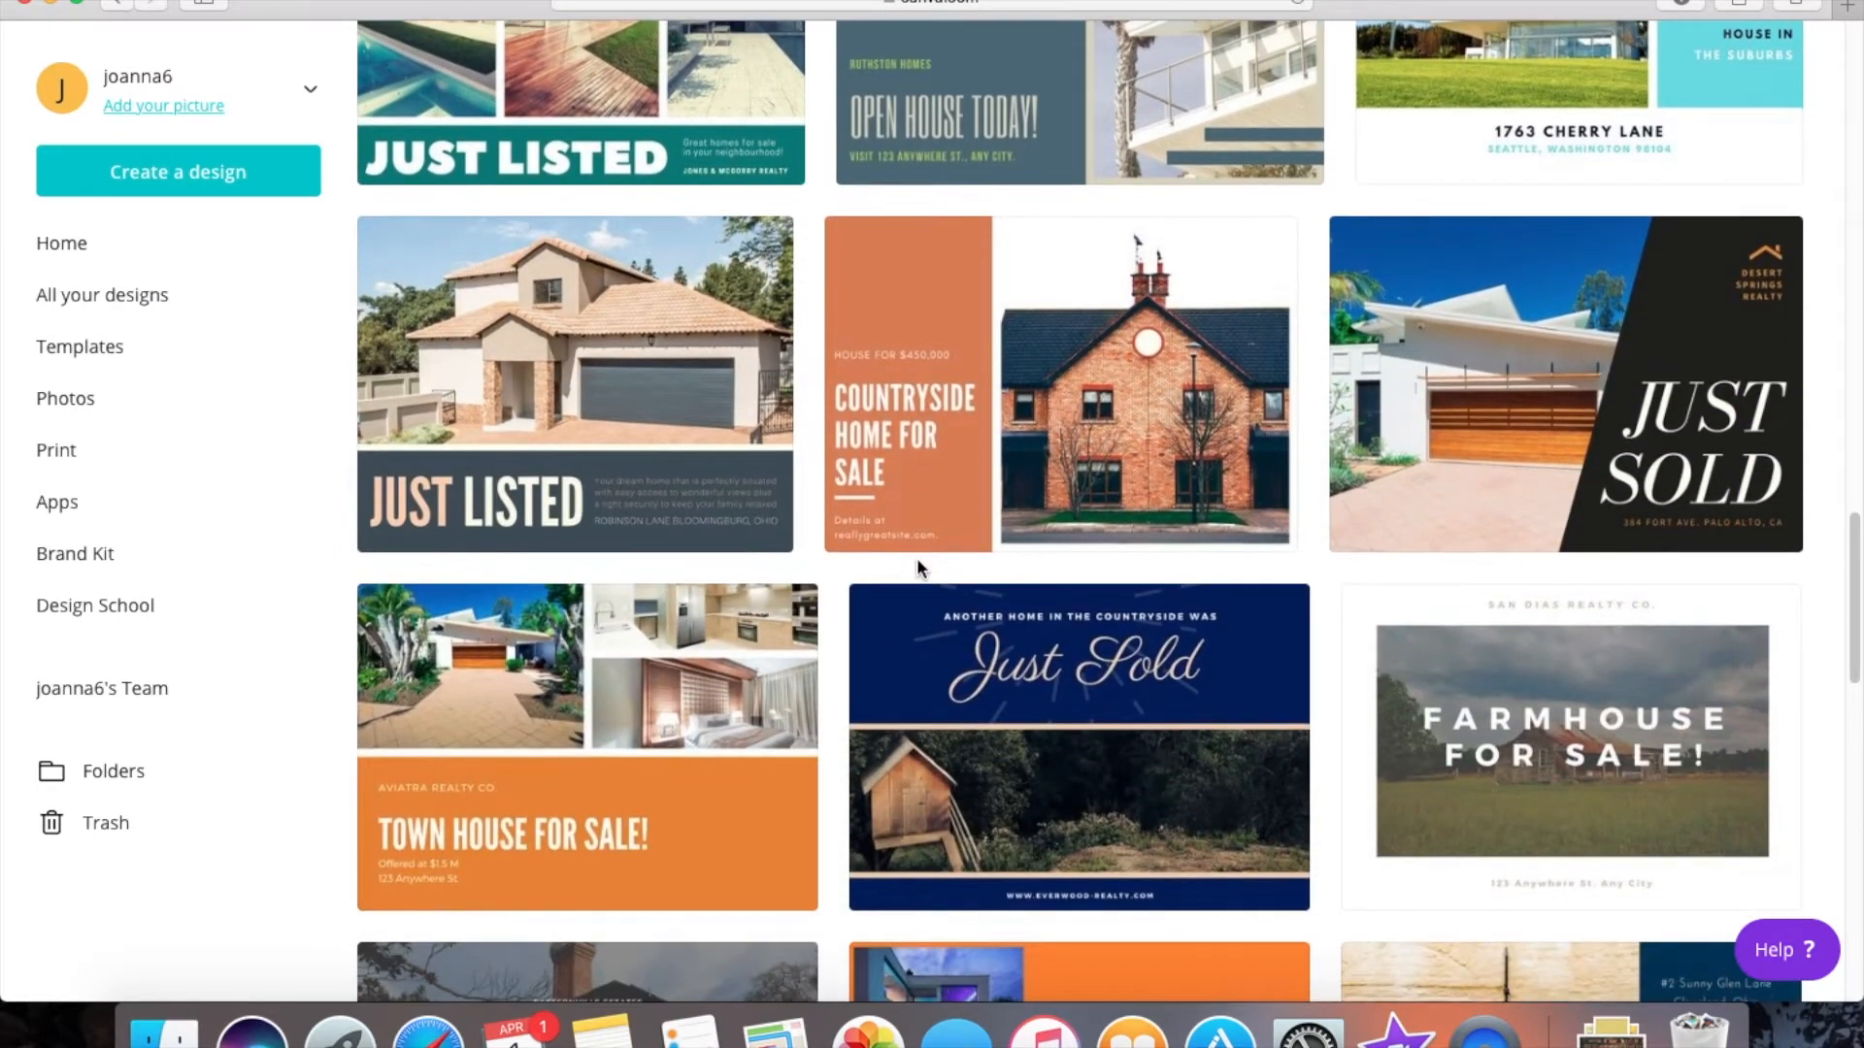
pyautogui.scroll(-5, 920, 569)
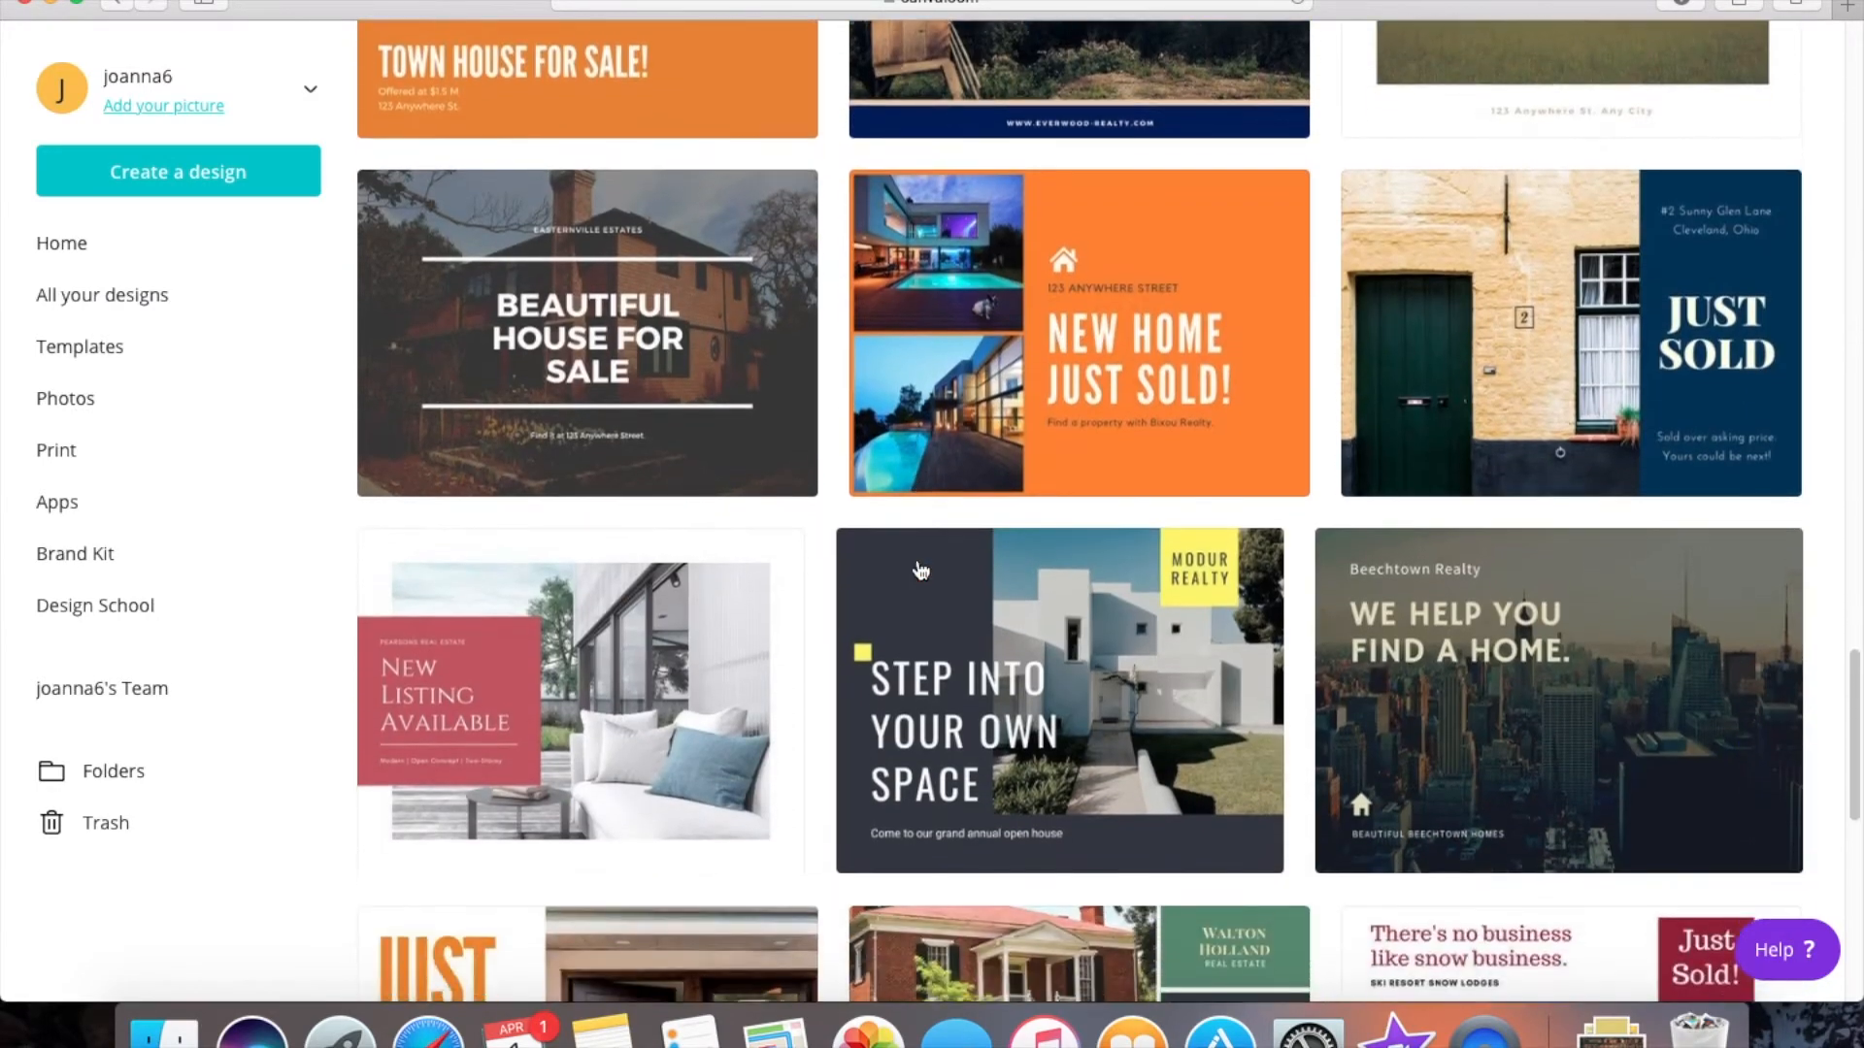
pyautogui.scroll(-3, 921, 569)
pyautogui.scroll(-1, 920, 570)
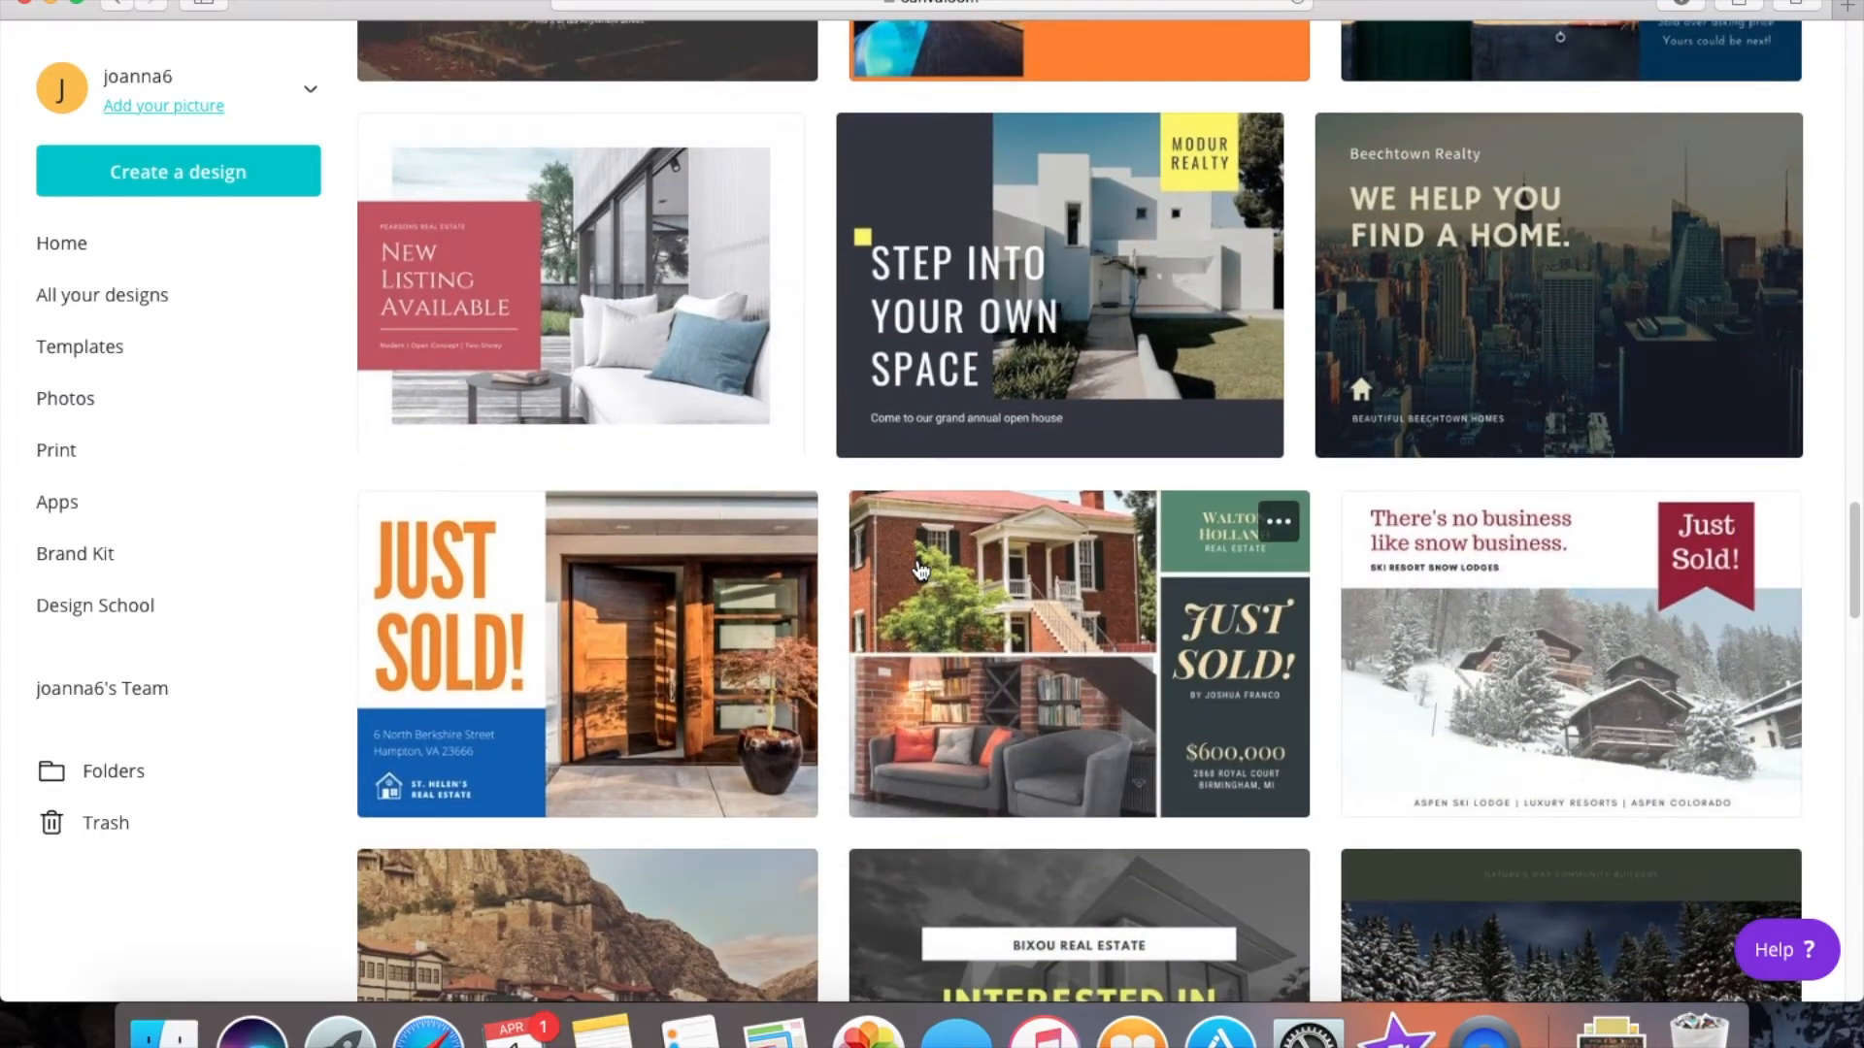
pyautogui.scroll(-5, 920, 570)
pyautogui.scroll(-2, 920, 569)
pyautogui.scroll(-3, 920, 570)
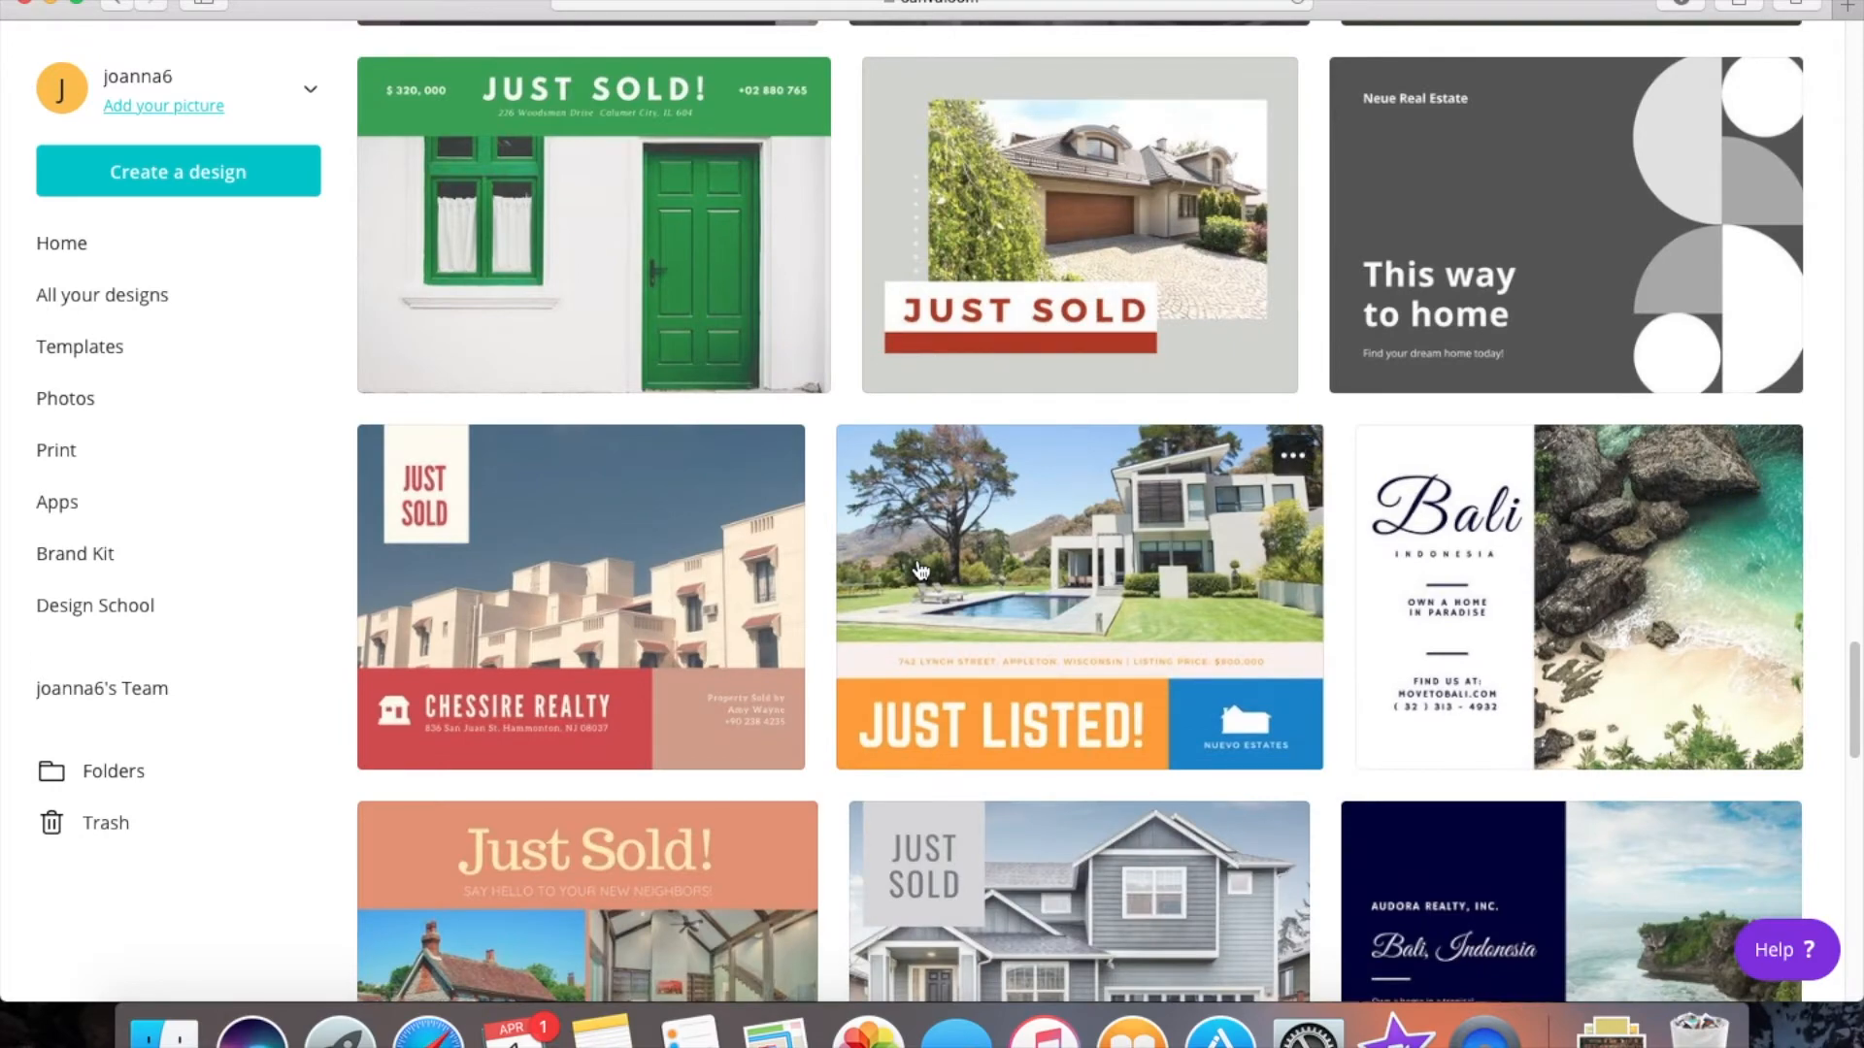
pyautogui.scroll(-3, 920, 570)
pyautogui.scroll(-4, 921, 570)
pyautogui.scroll(14, 920, 569)
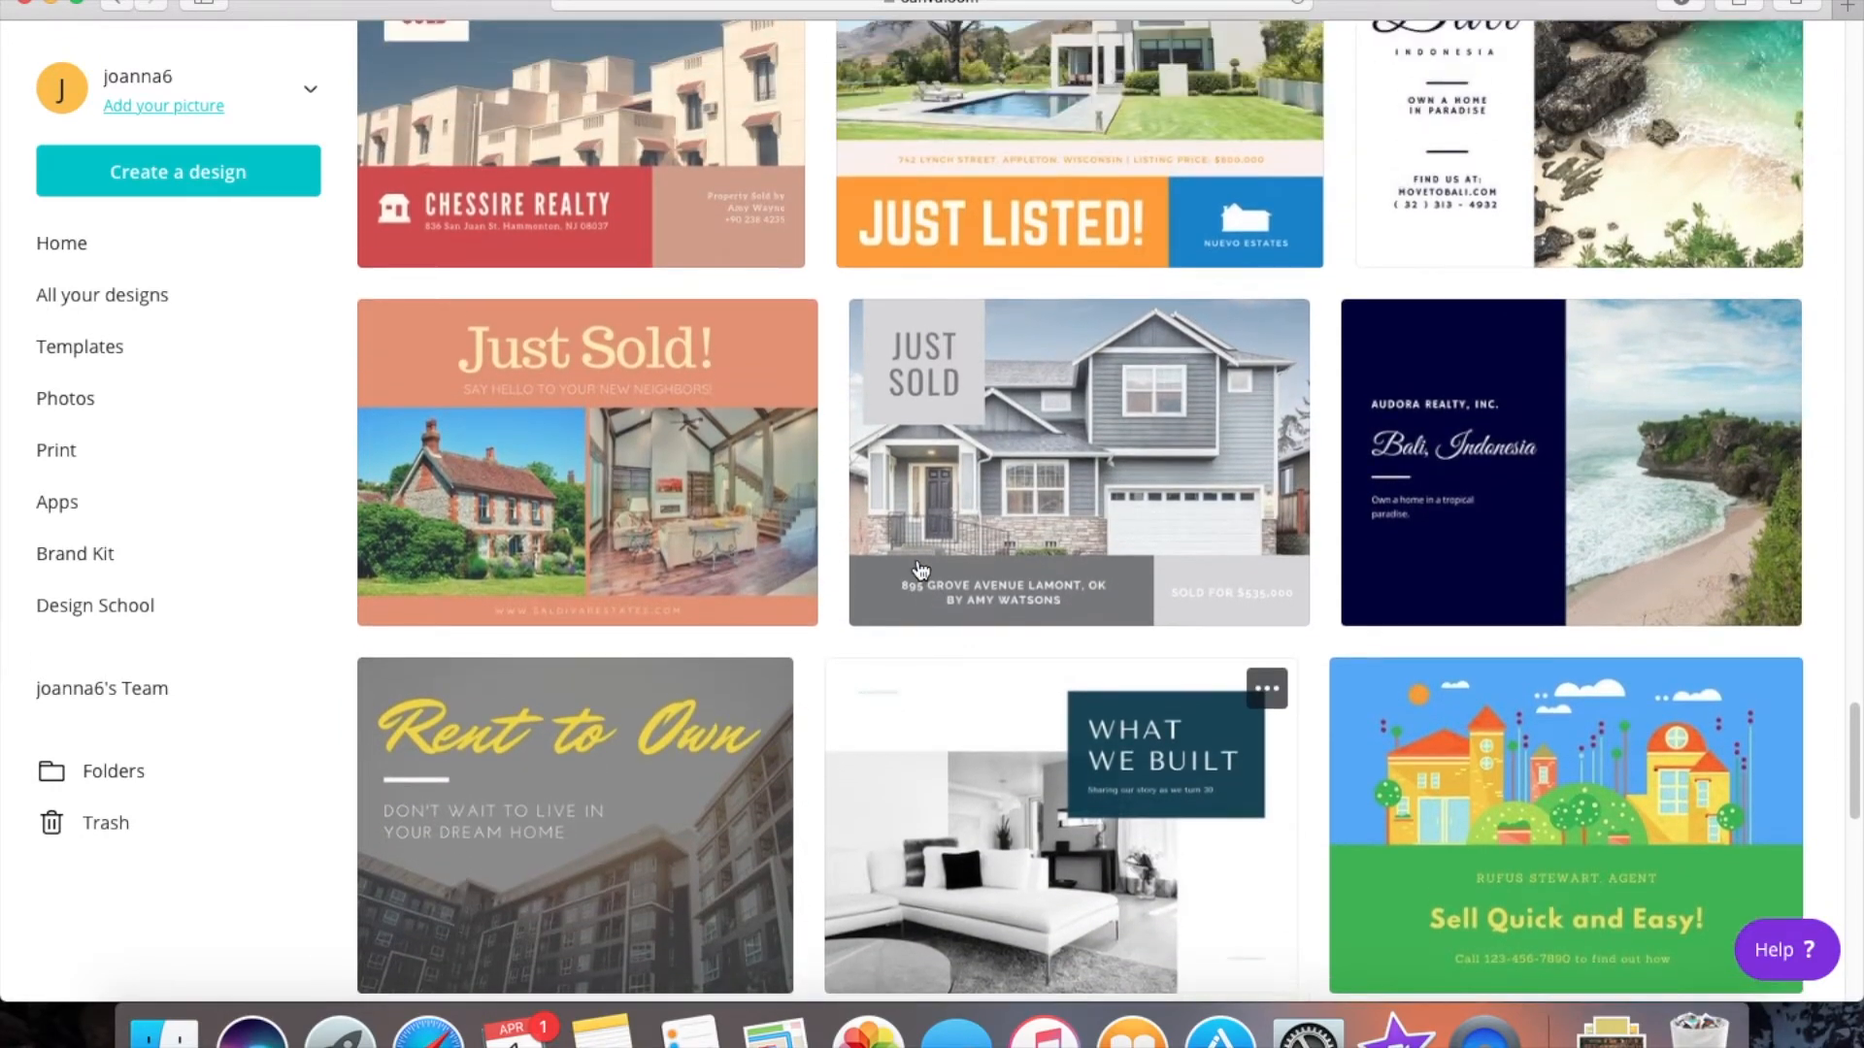
pyautogui.scroll(19, 920, 569)
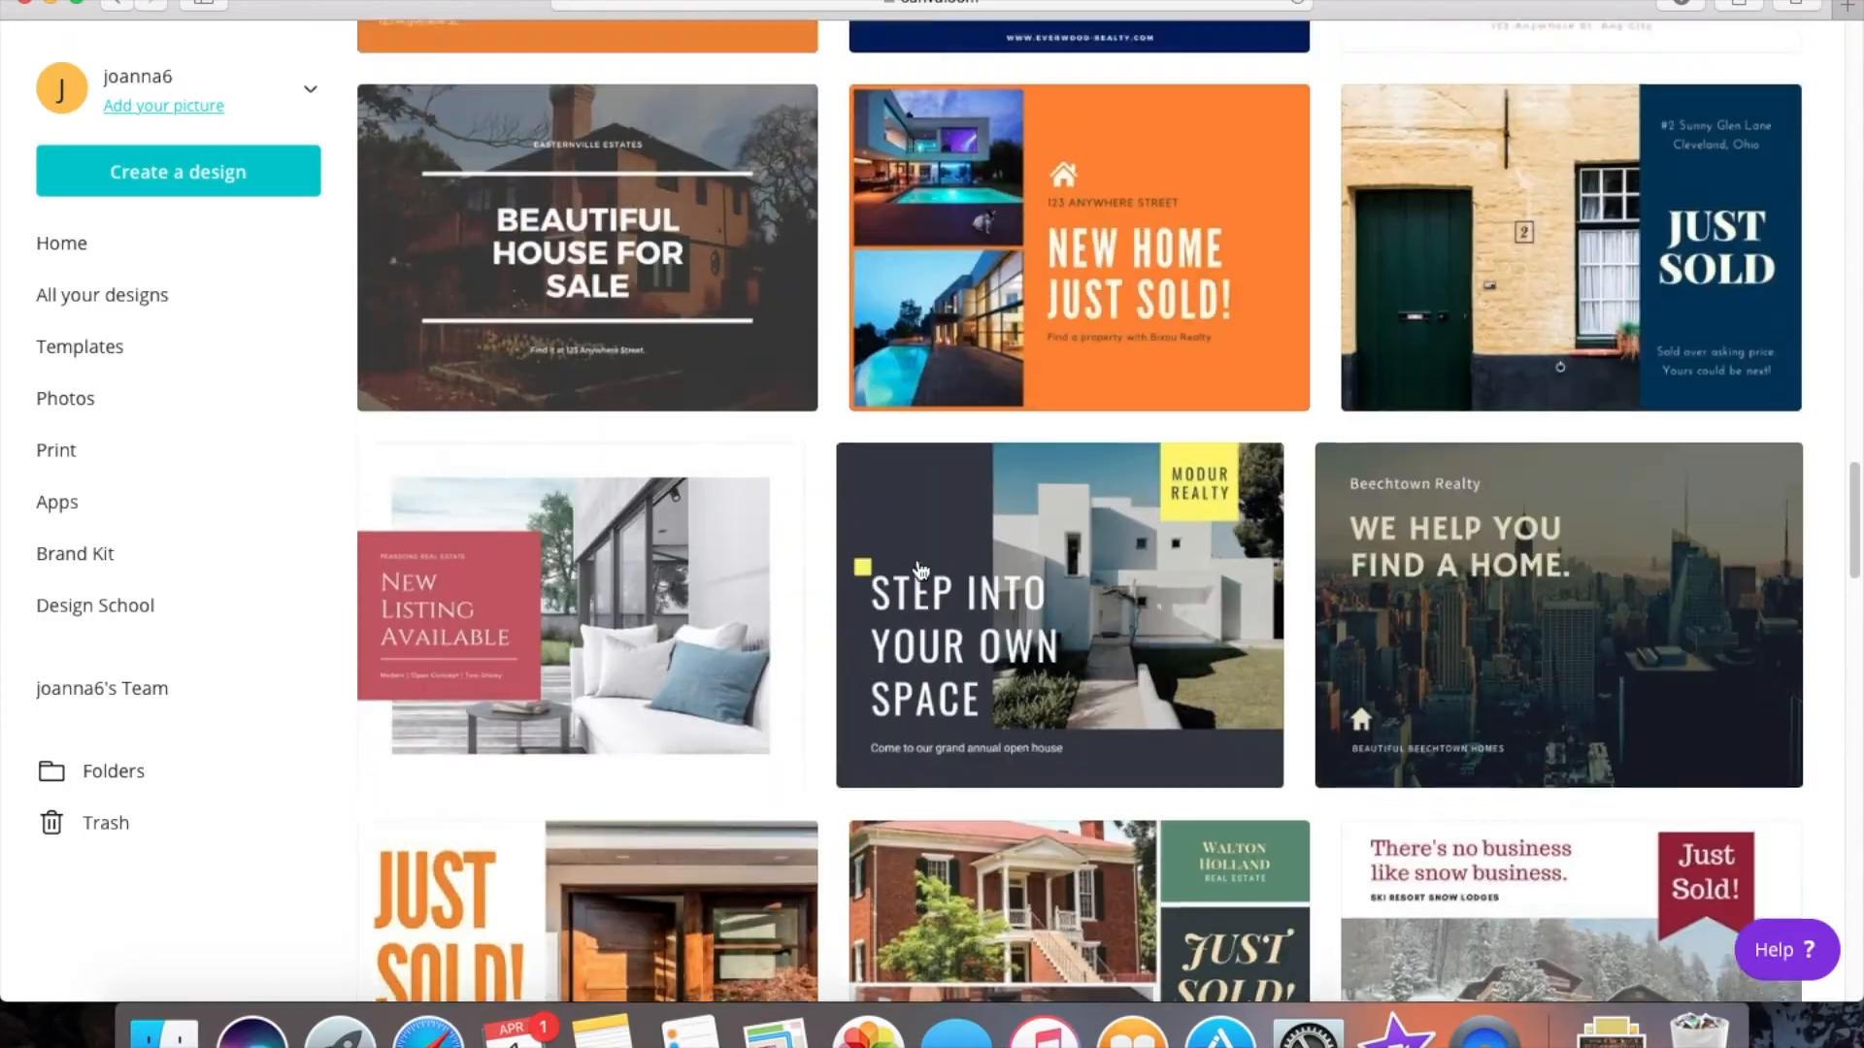
pyautogui.scroll(20, 920, 570)
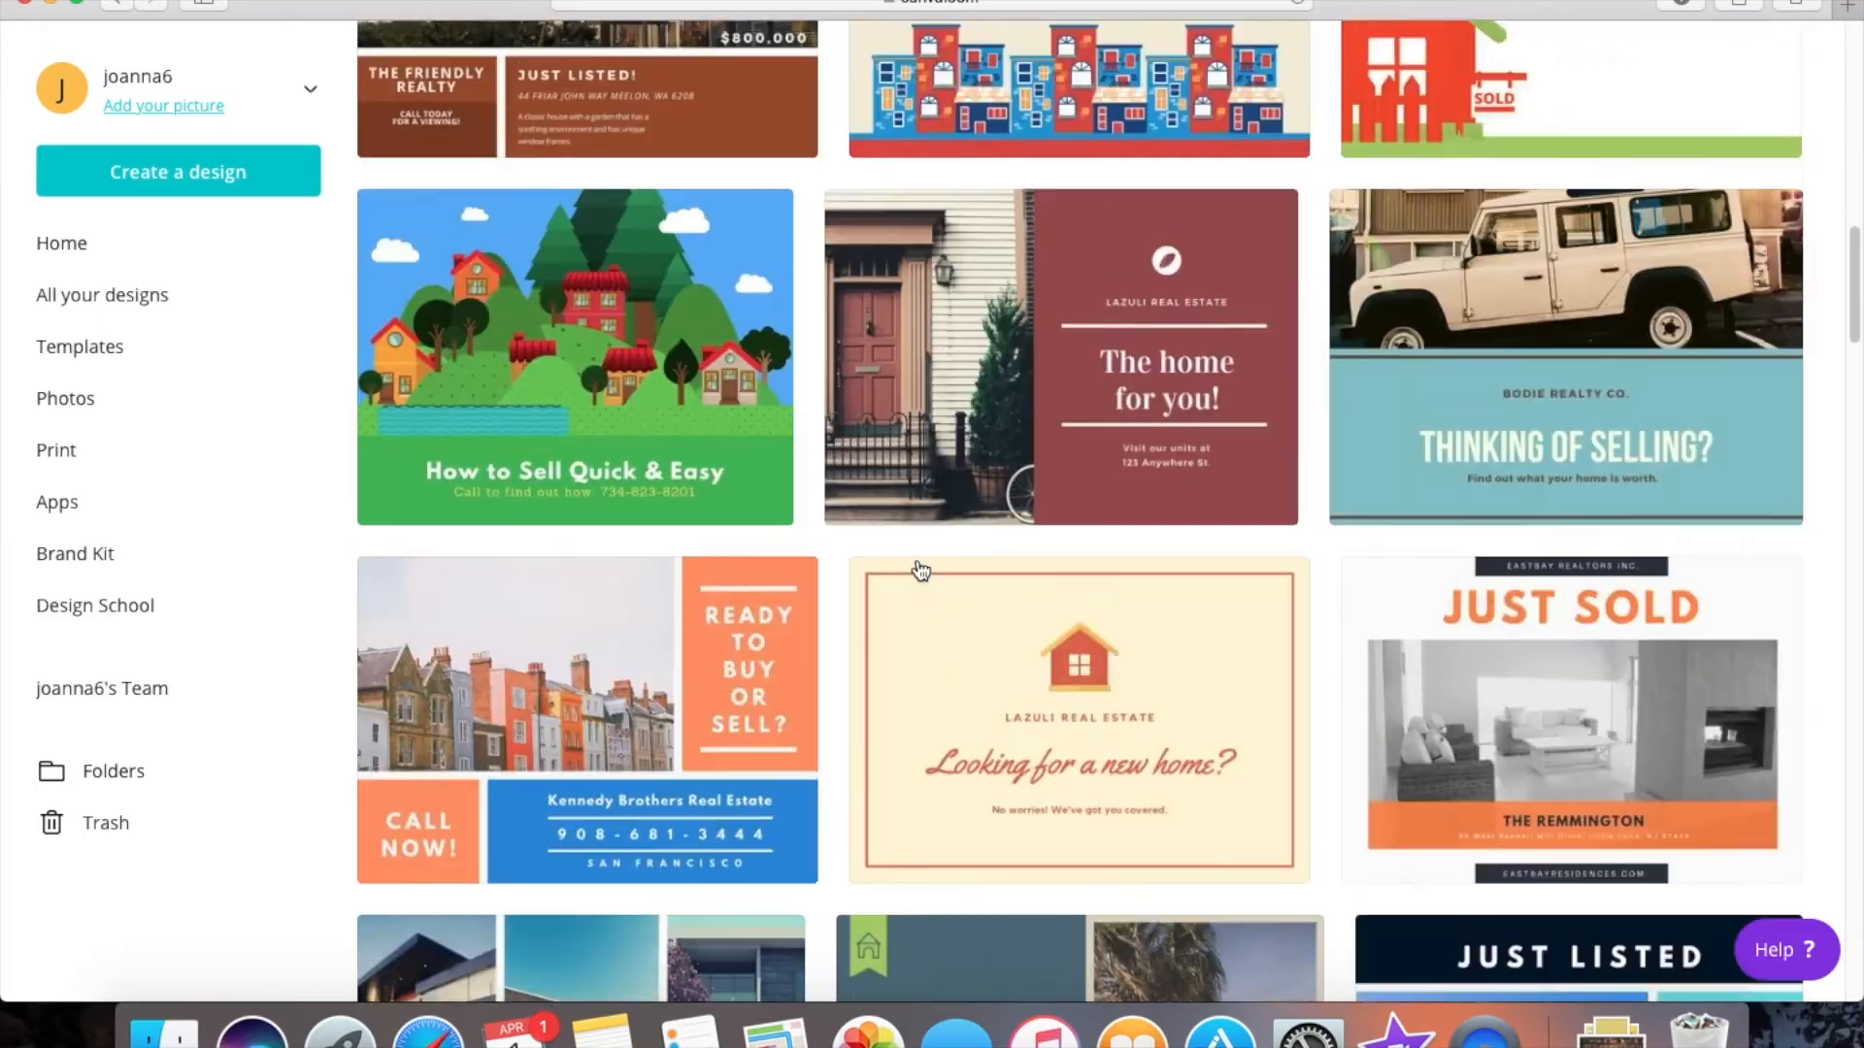
pyautogui.scroll(1, 920, 570)
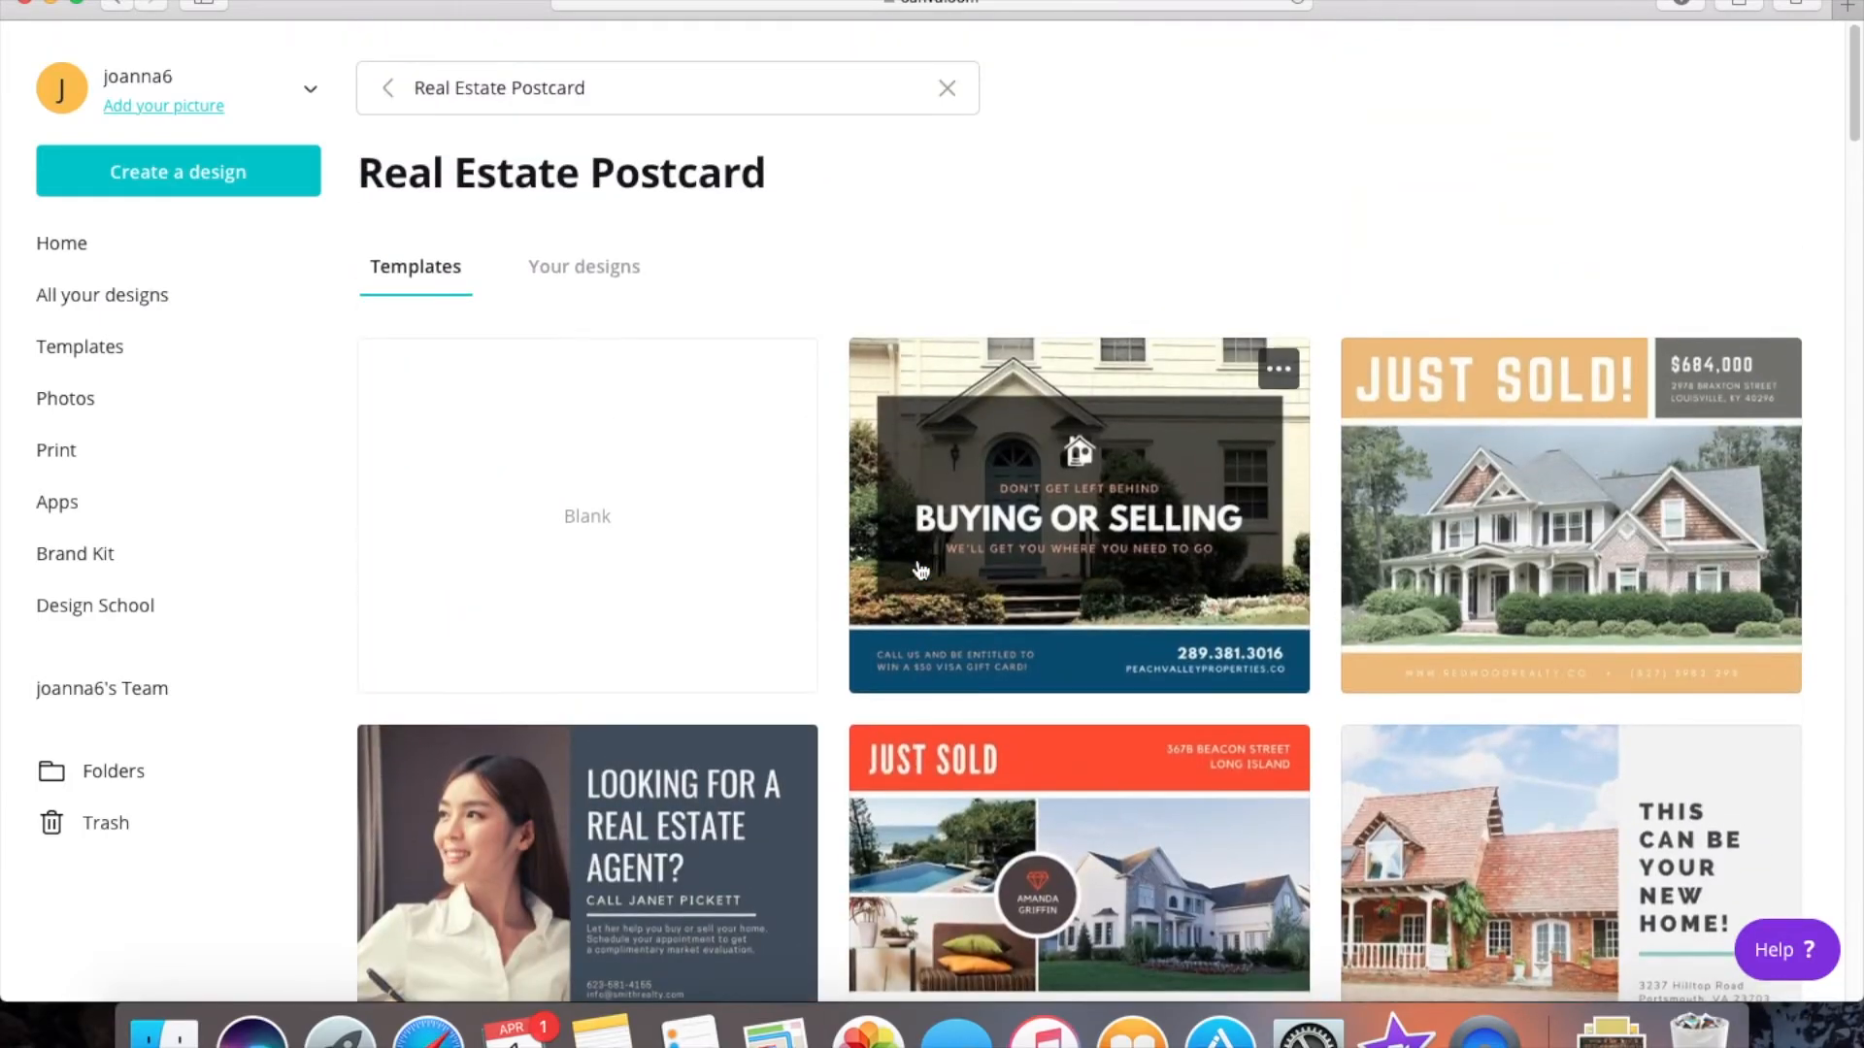
# - Open a blank Real Estate Postcard design and look through the real estate templates offered for it
pyautogui.click(538, 550)
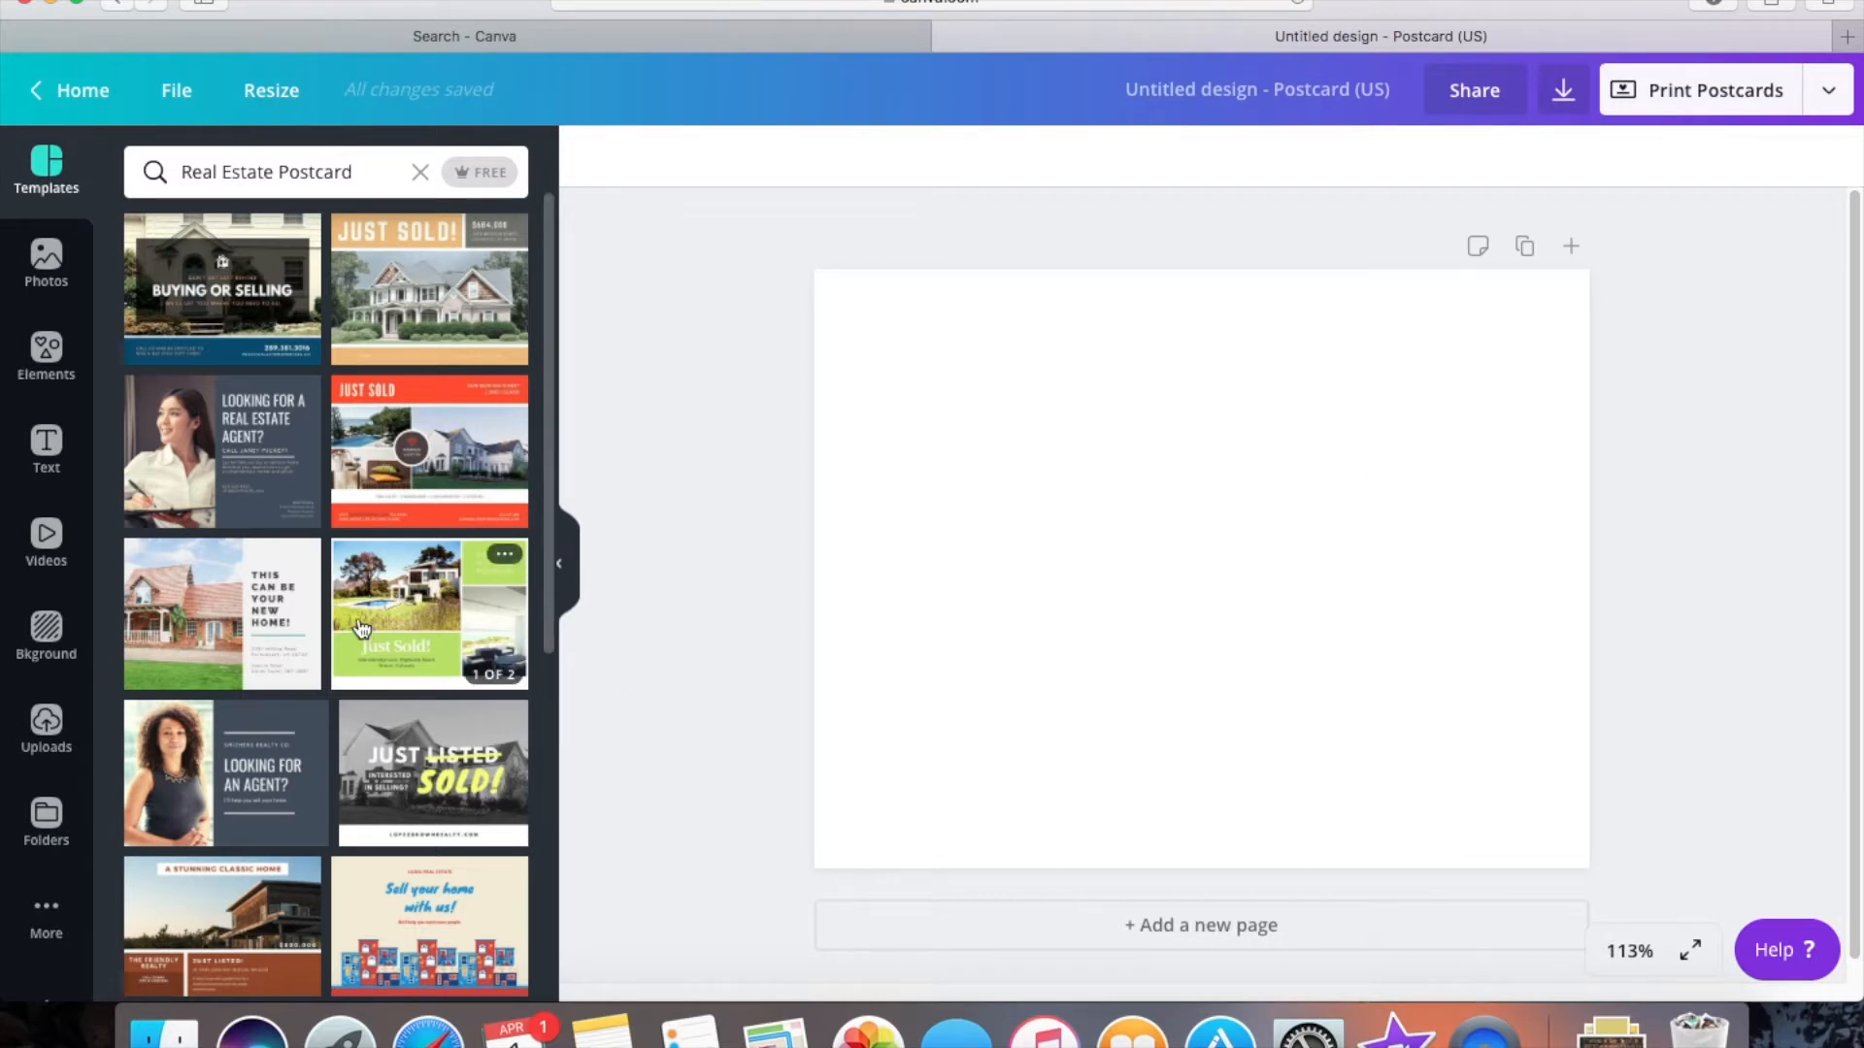
pyautogui.scroll(-5, 361, 629)
pyautogui.scroll(-5, 361, 629)
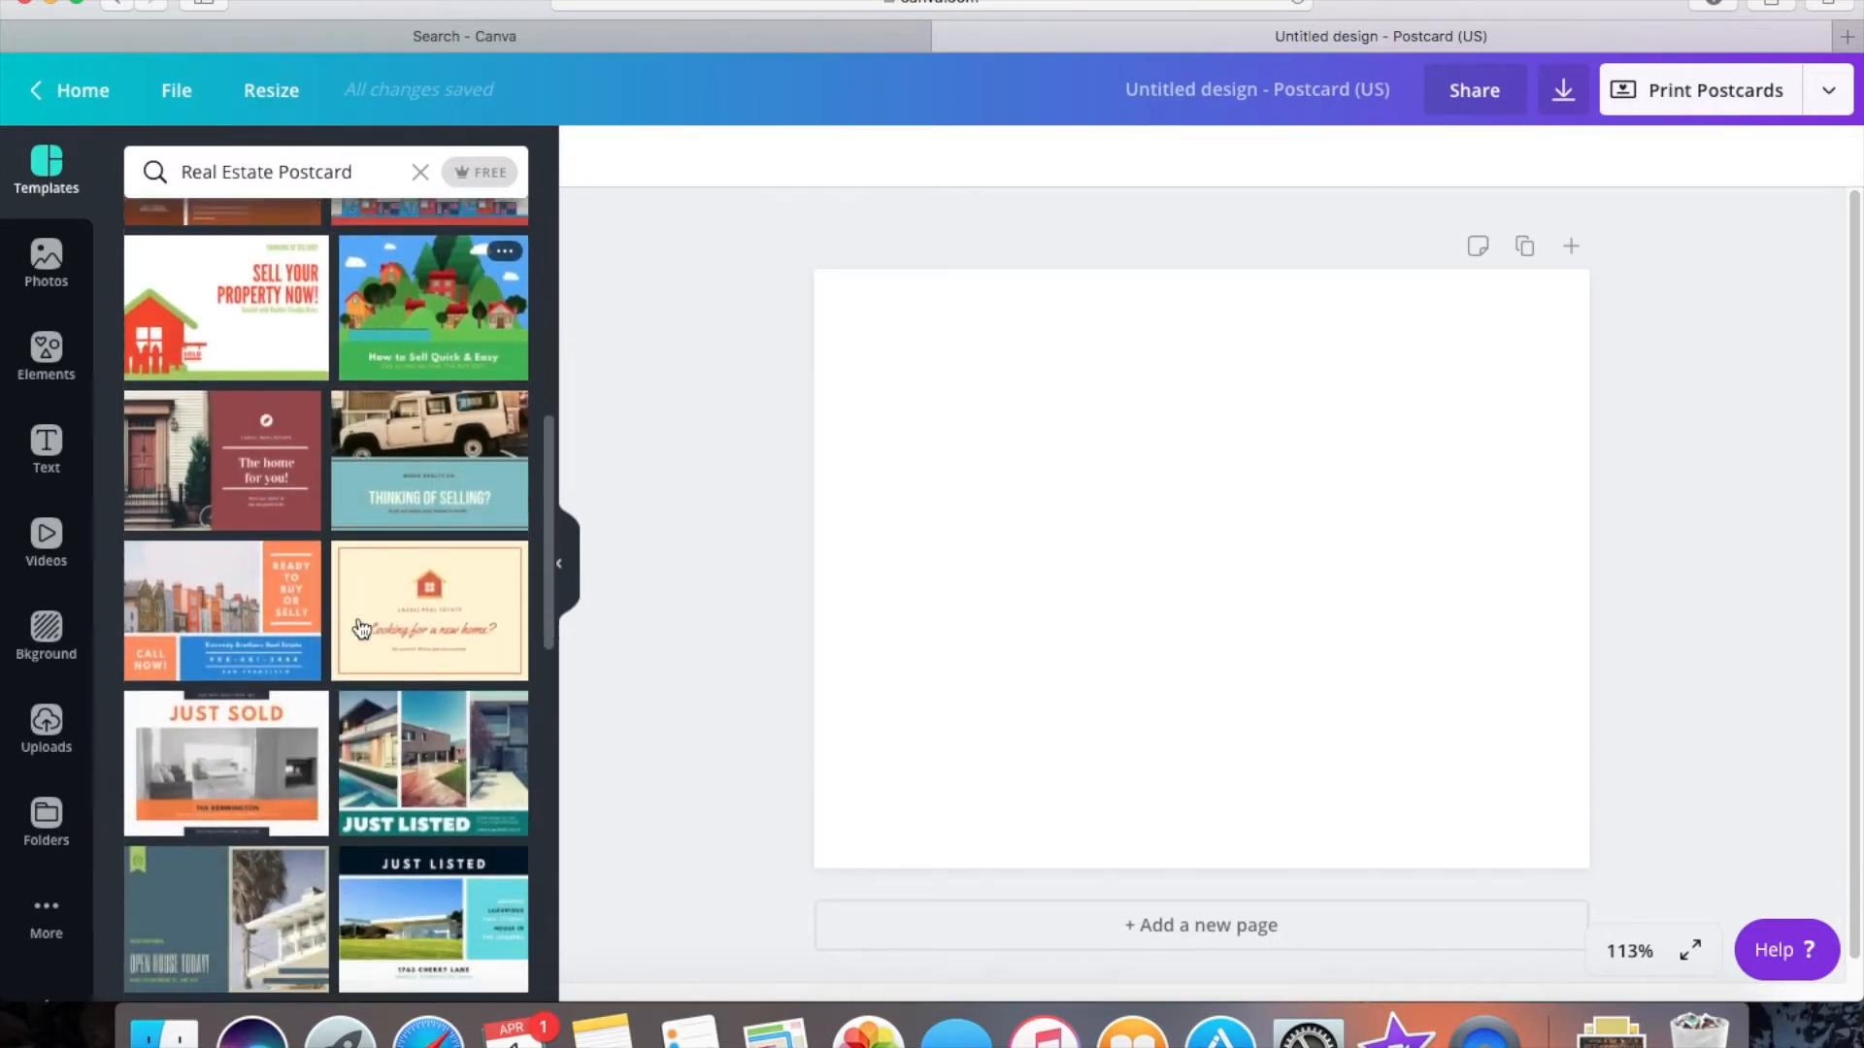
pyautogui.scroll(-5, 361, 626)
pyautogui.scroll(-7, 361, 623)
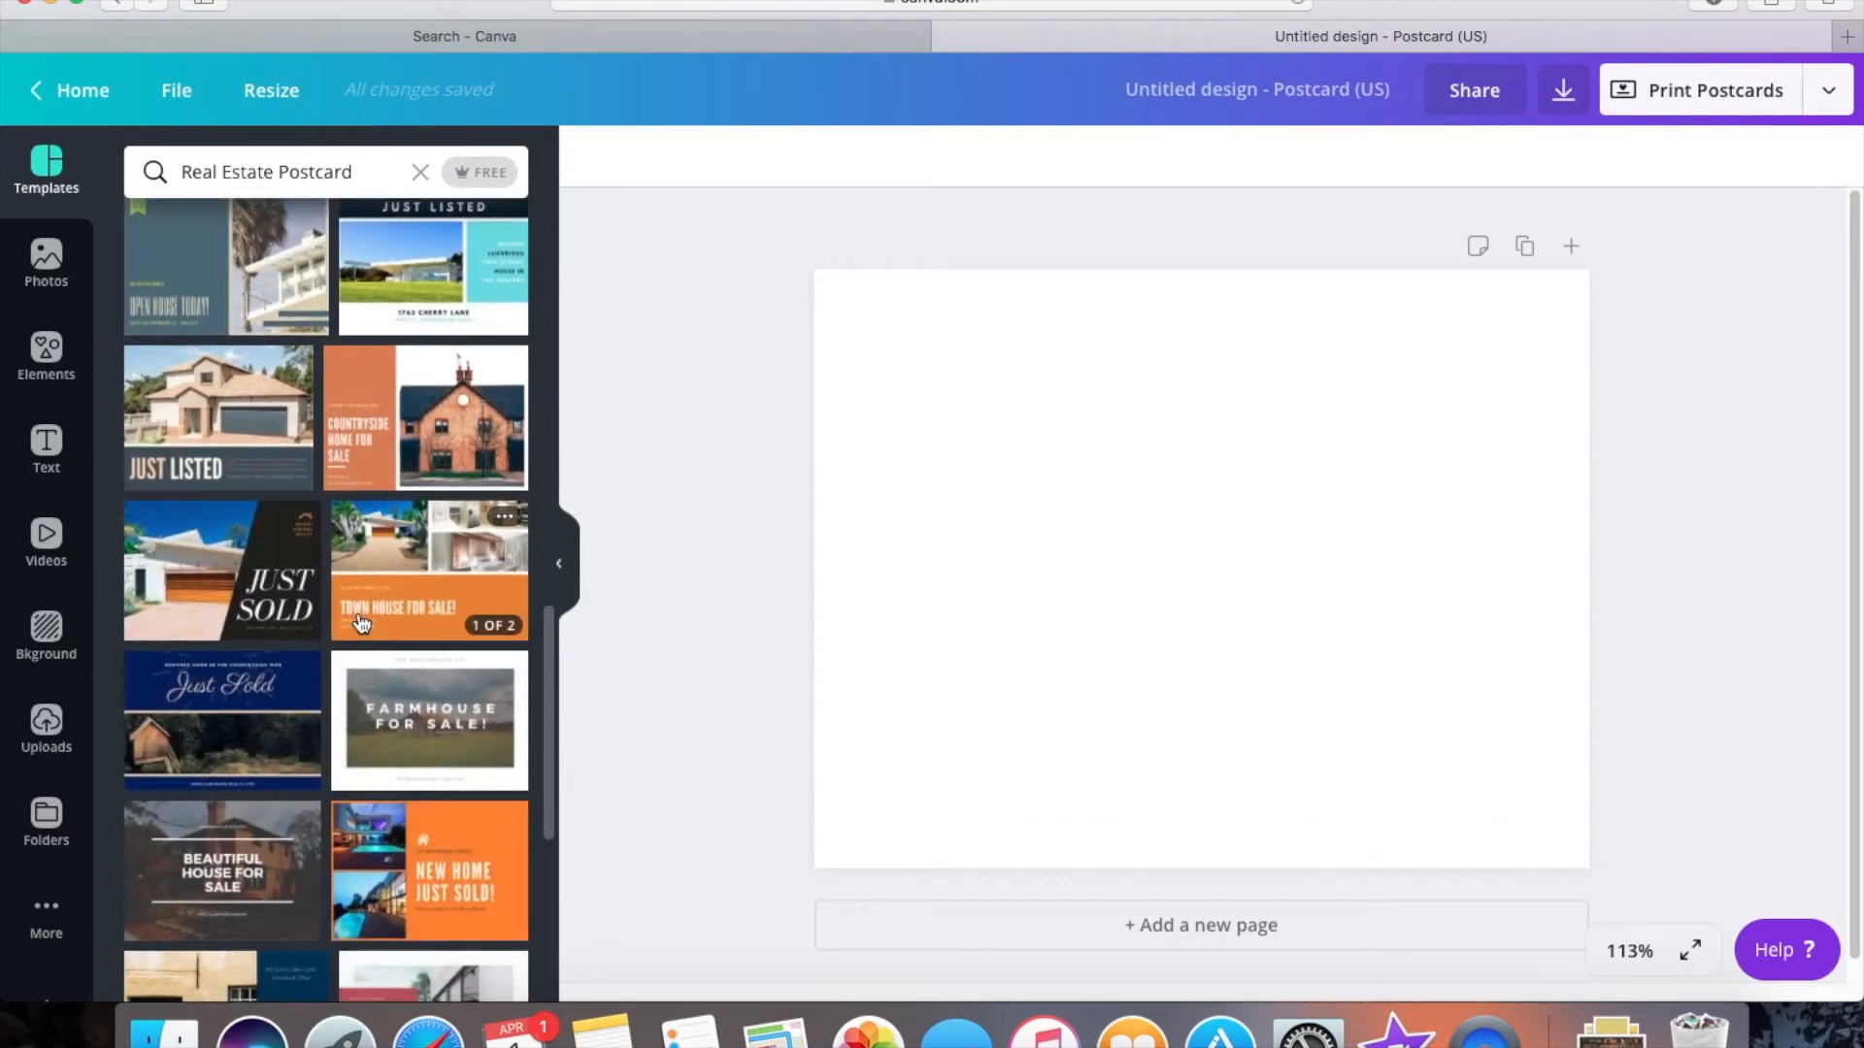
pyautogui.scroll(-3, 361, 619)
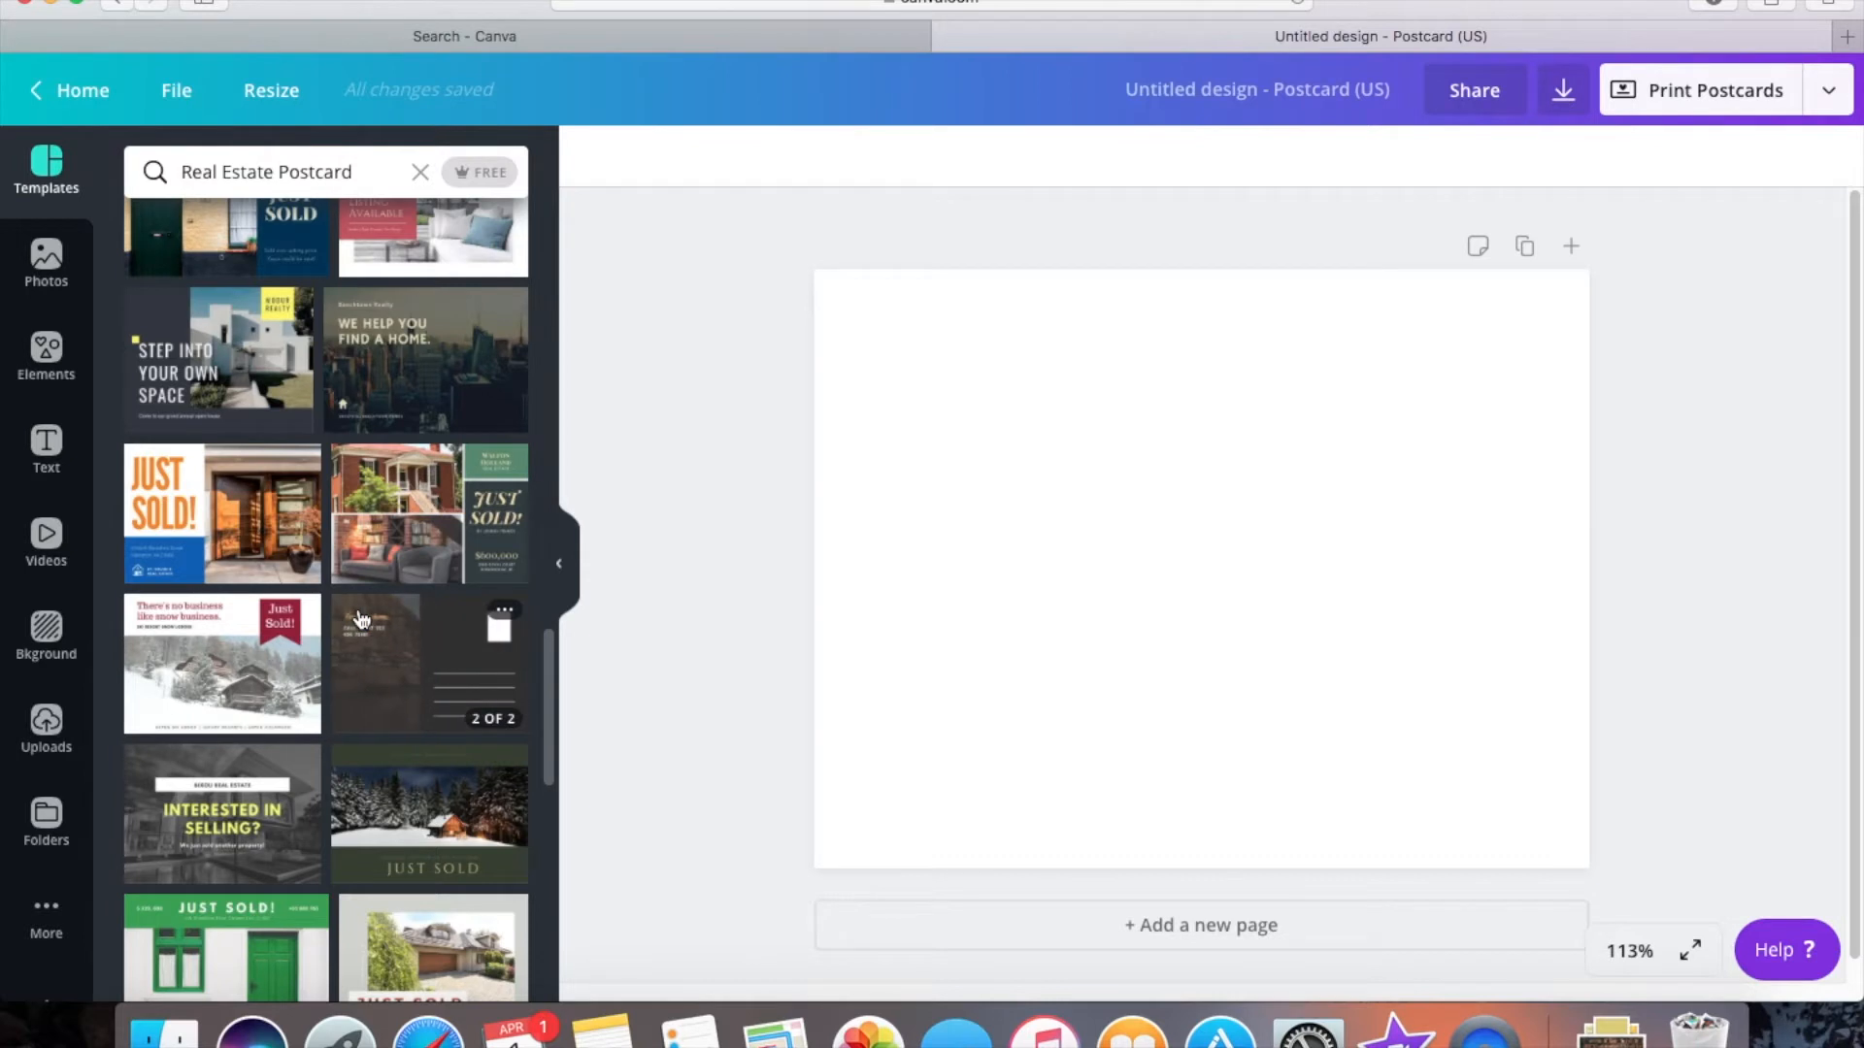
pyautogui.scroll(-5, 361, 620)
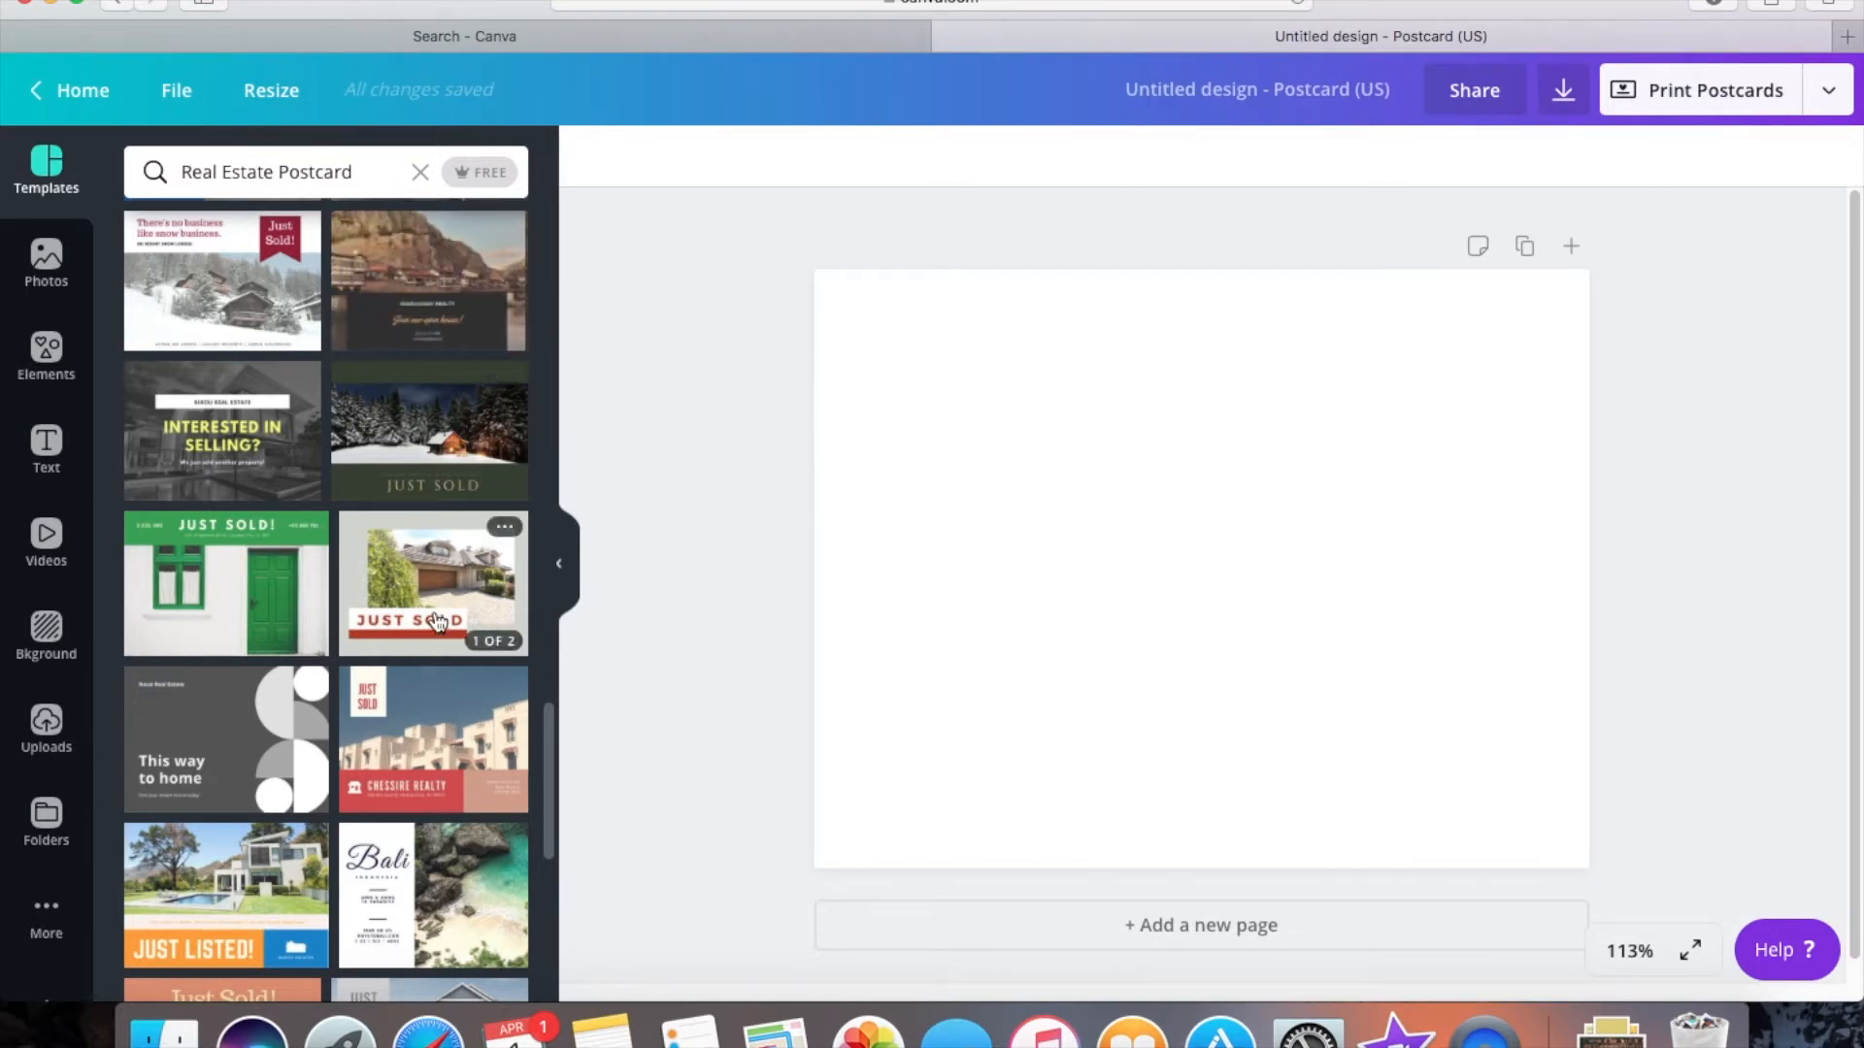
pyautogui.scroll(-2, 420, 401)
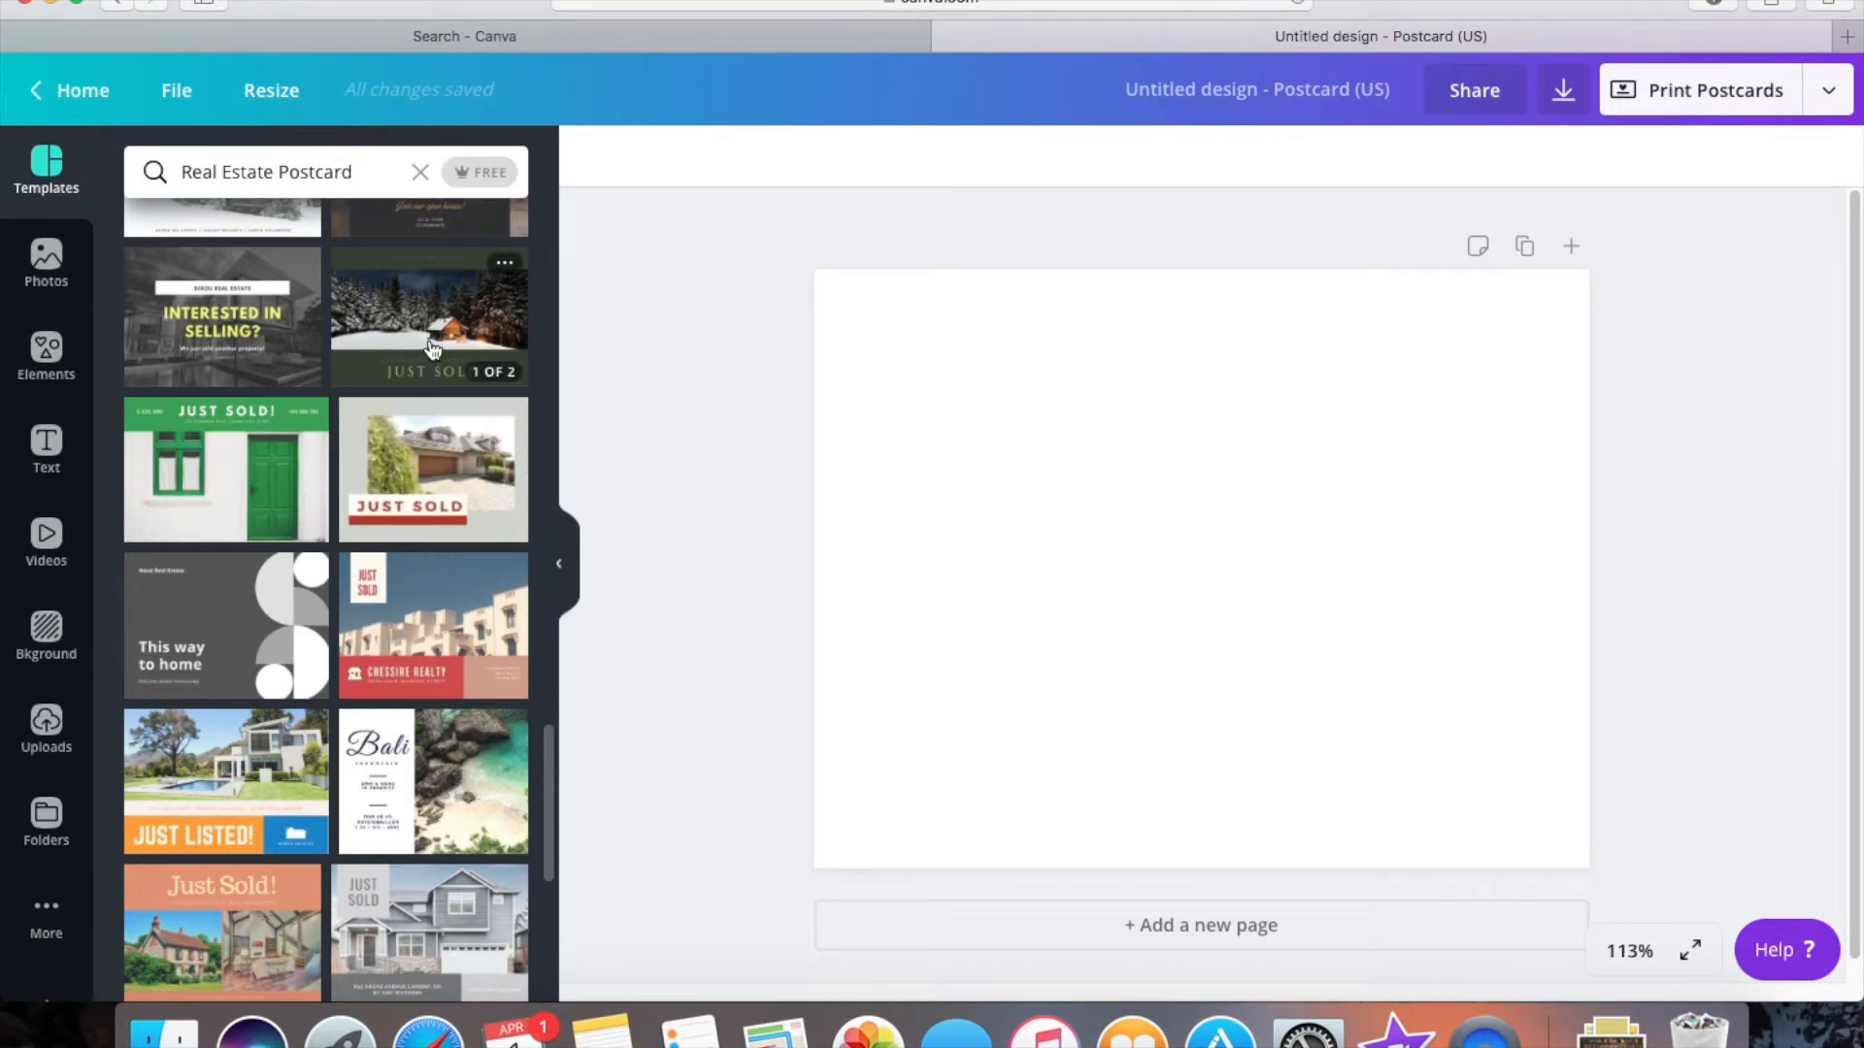
pyautogui.scroll(-10, 323, 825)
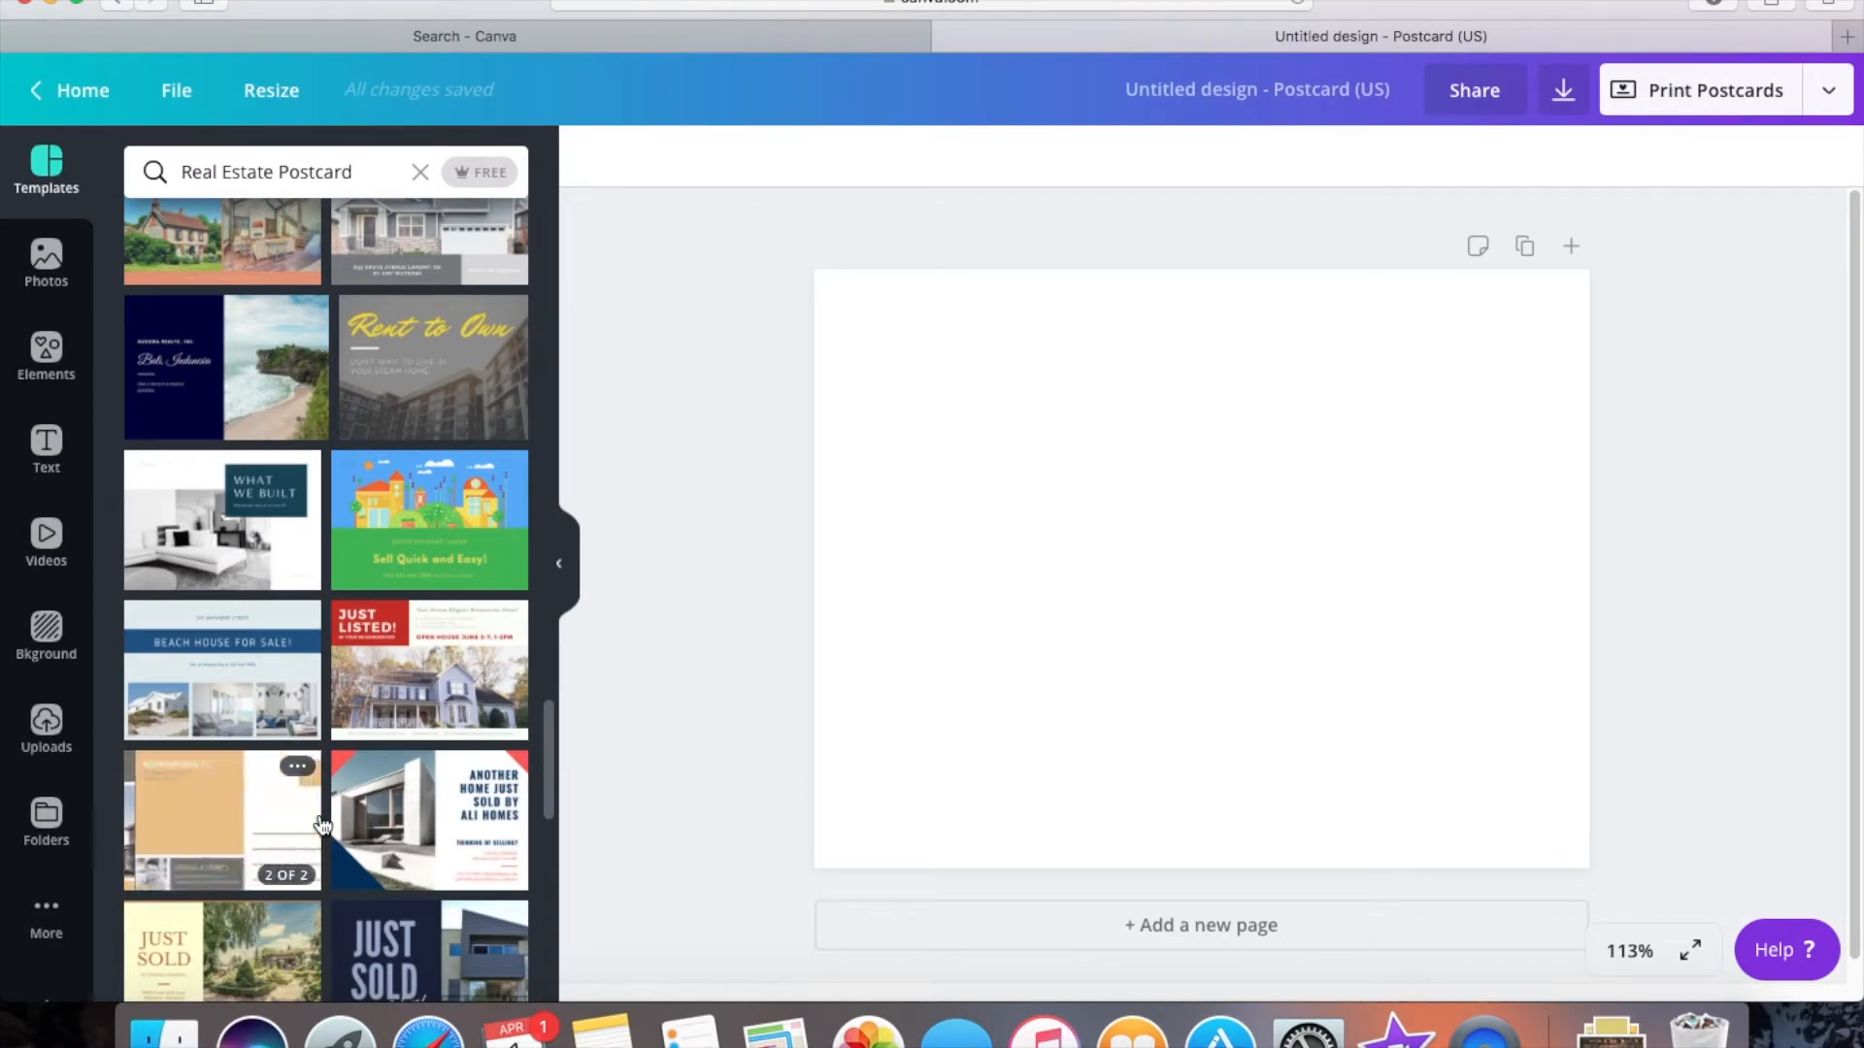
pyautogui.scroll(-5, 396, 809)
pyautogui.scroll(-3, 396, 809)
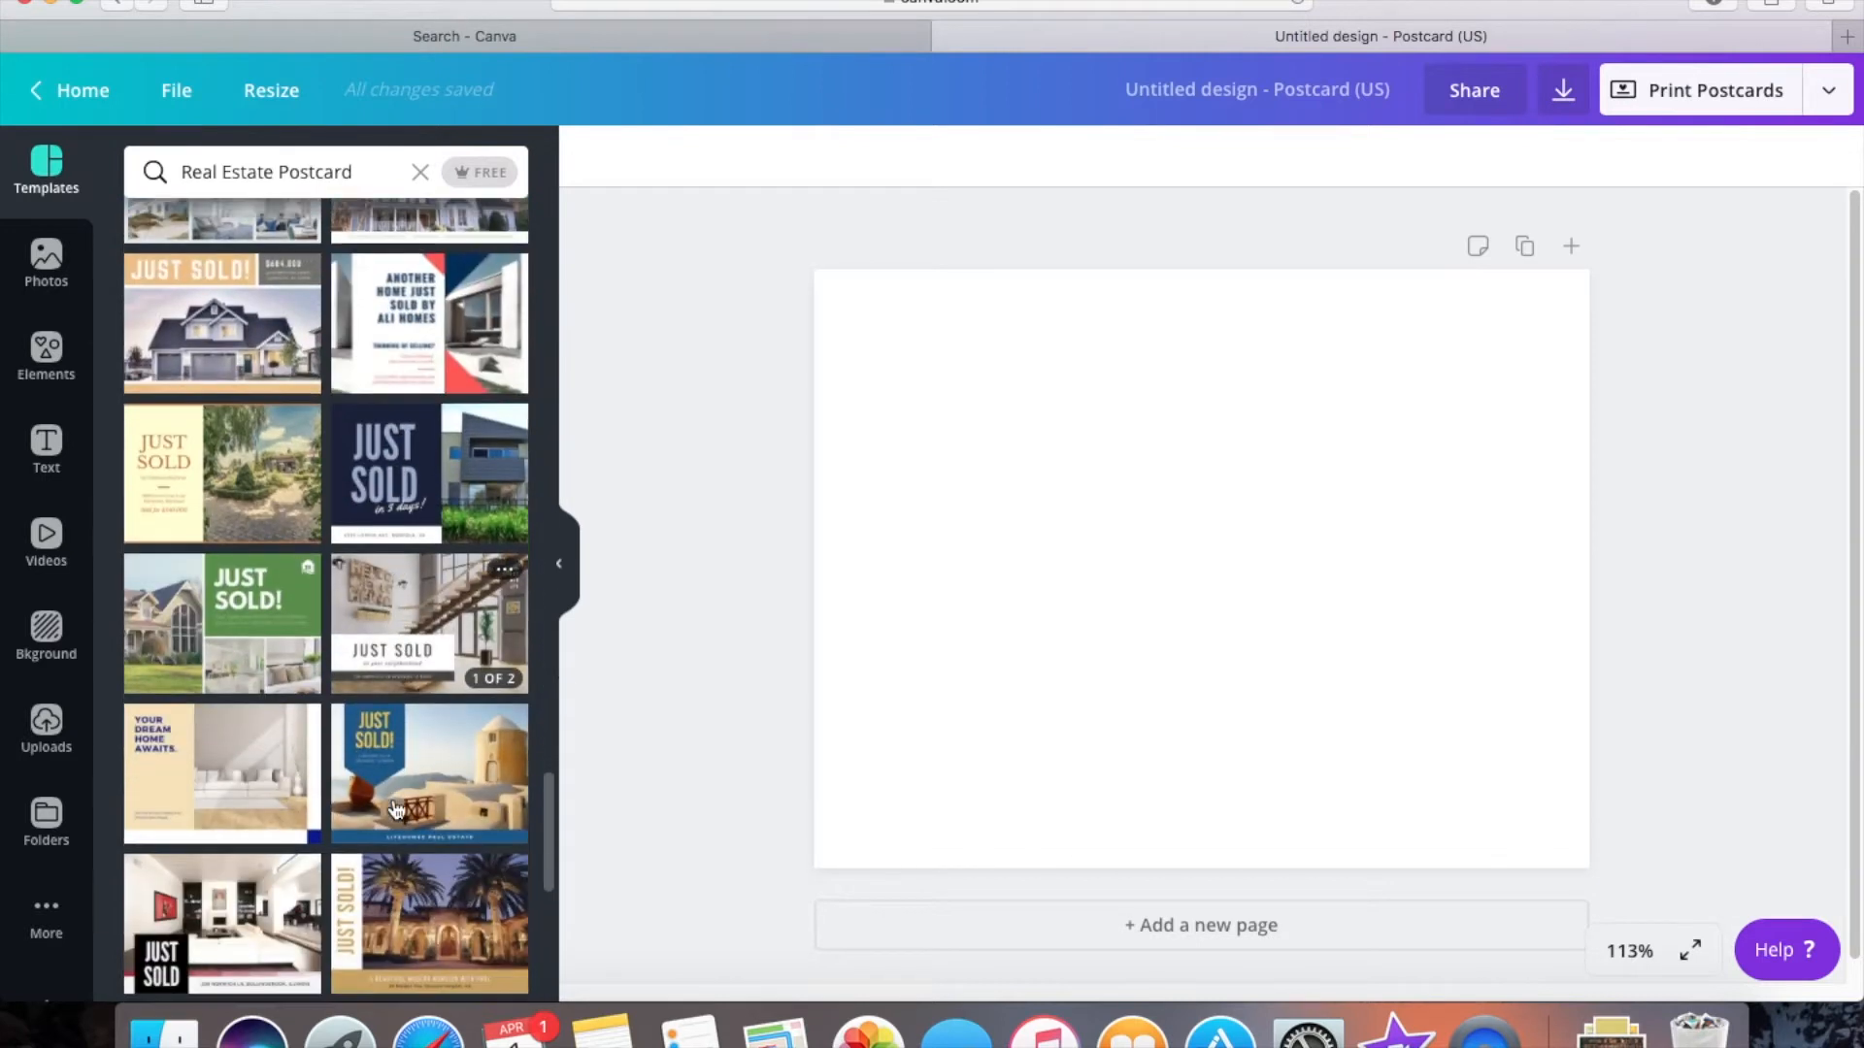
pyautogui.scroll(5, 396, 808)
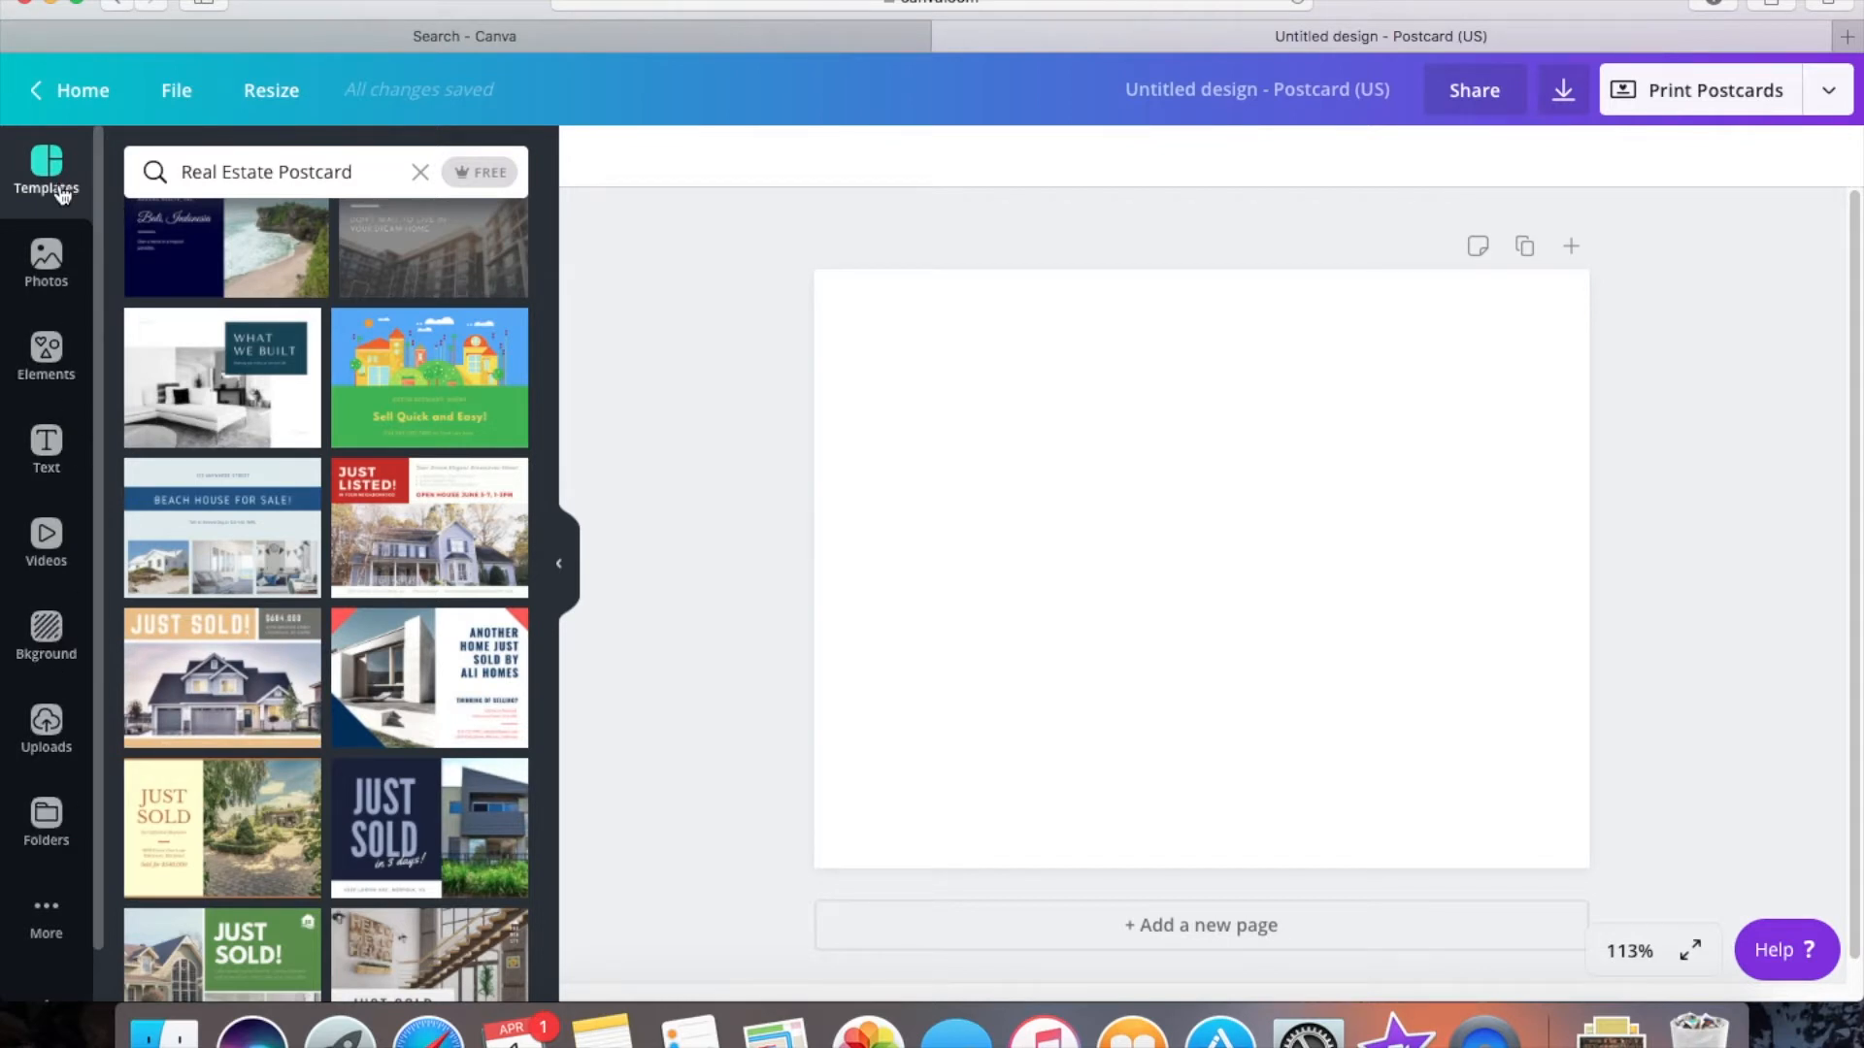
# - Search the photo library for "real estate" and check which images are paid
pyautogui.click(60, 266)
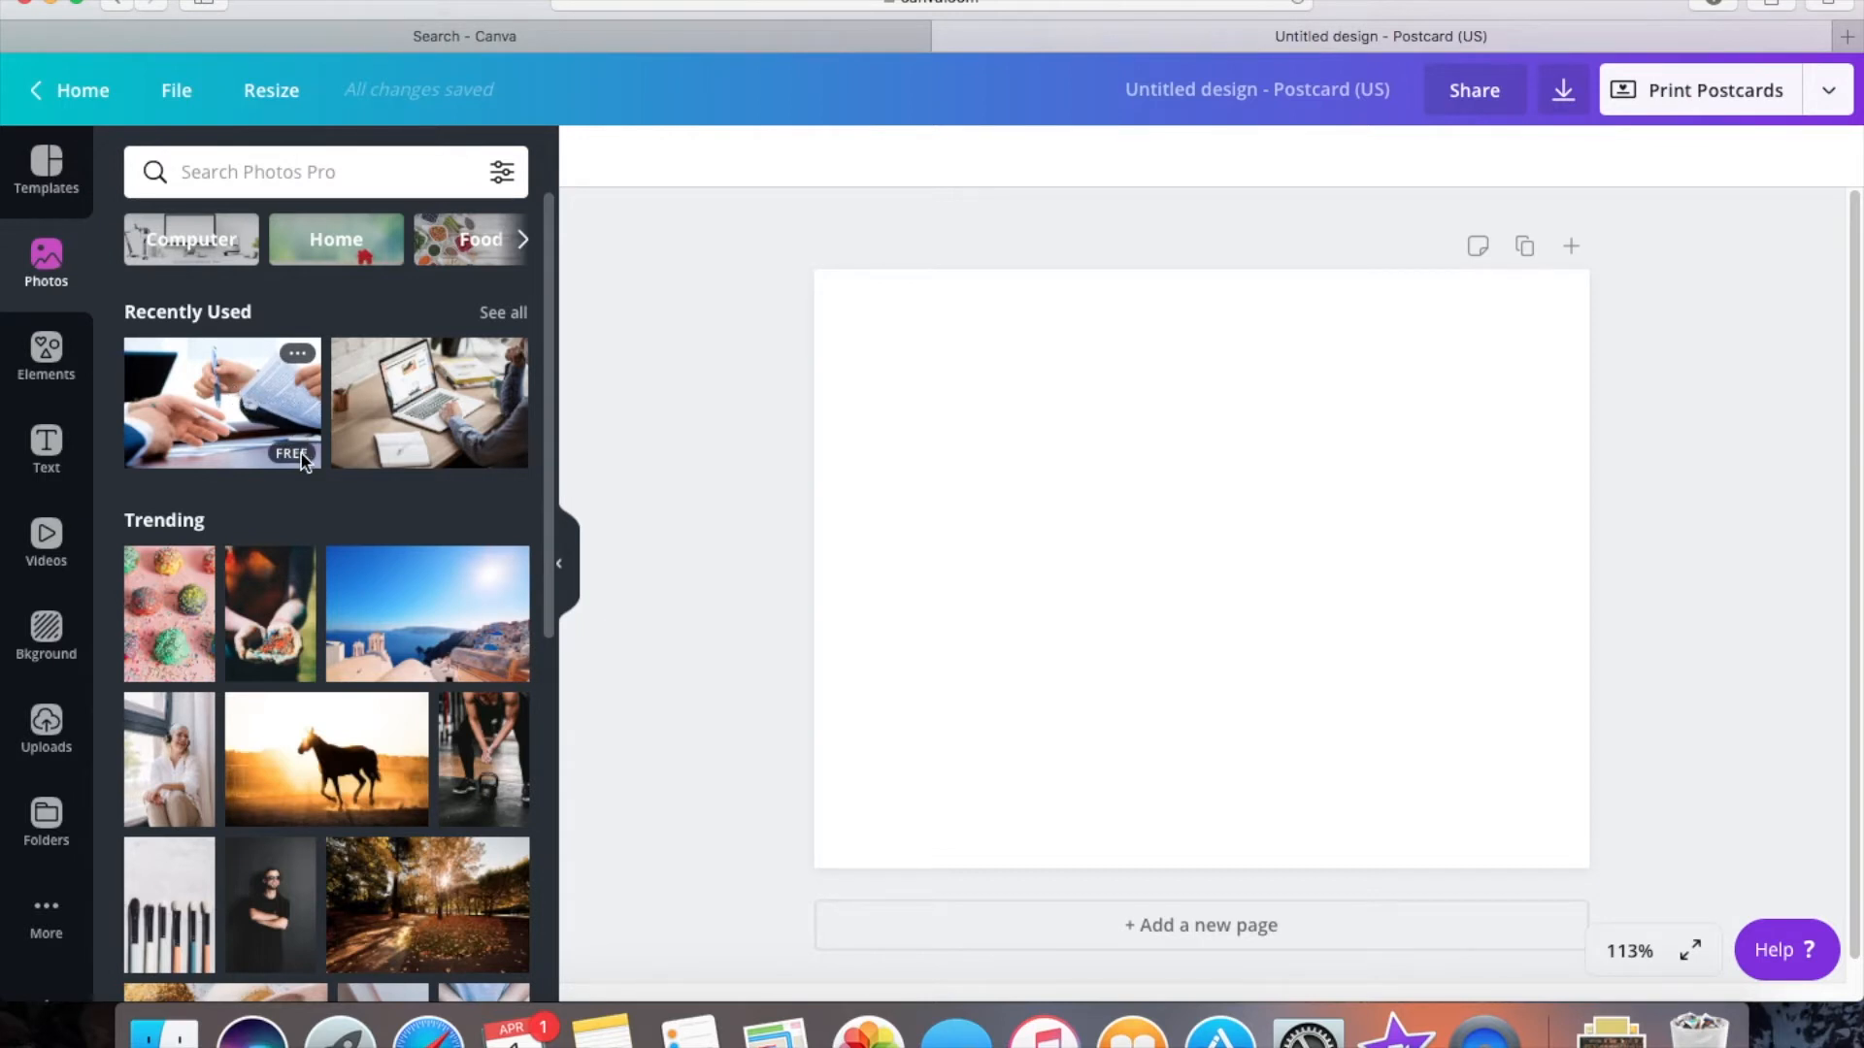
pyautogui.click(328, 167)
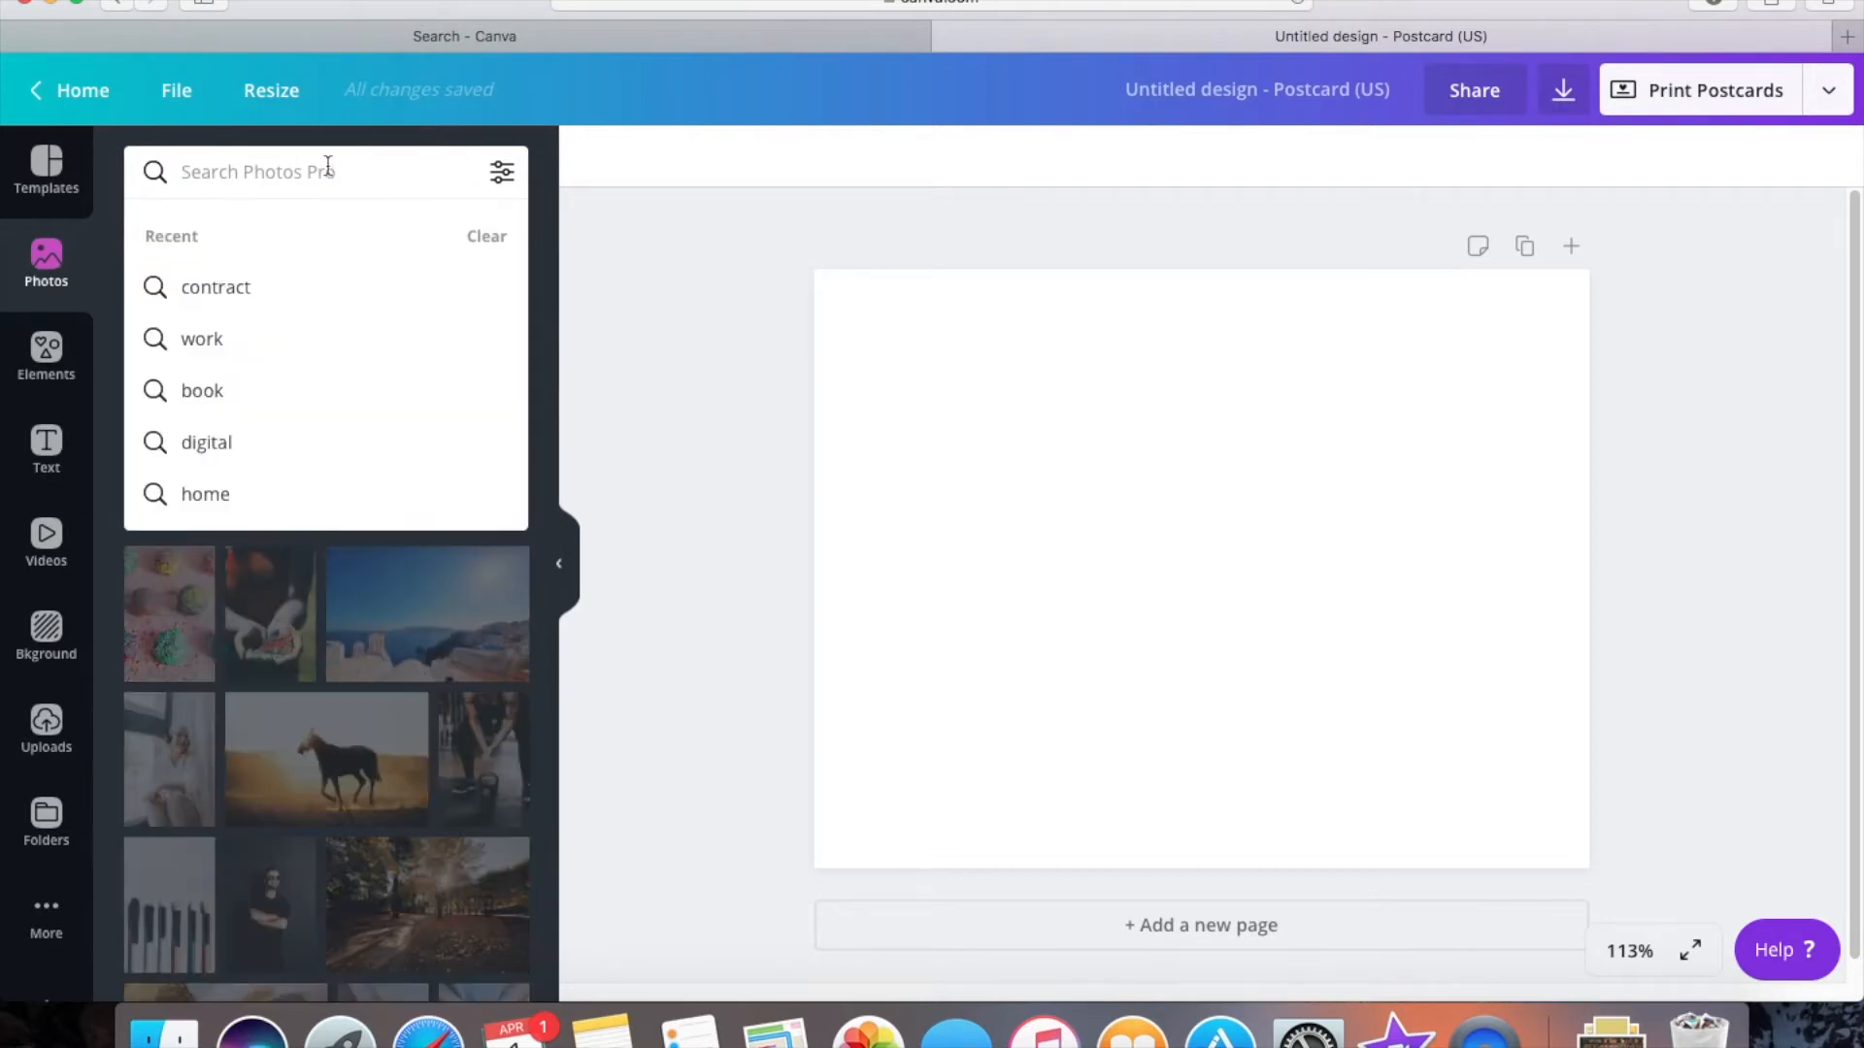
pyautogui.write('real estate')
pyautogui.press('Return')
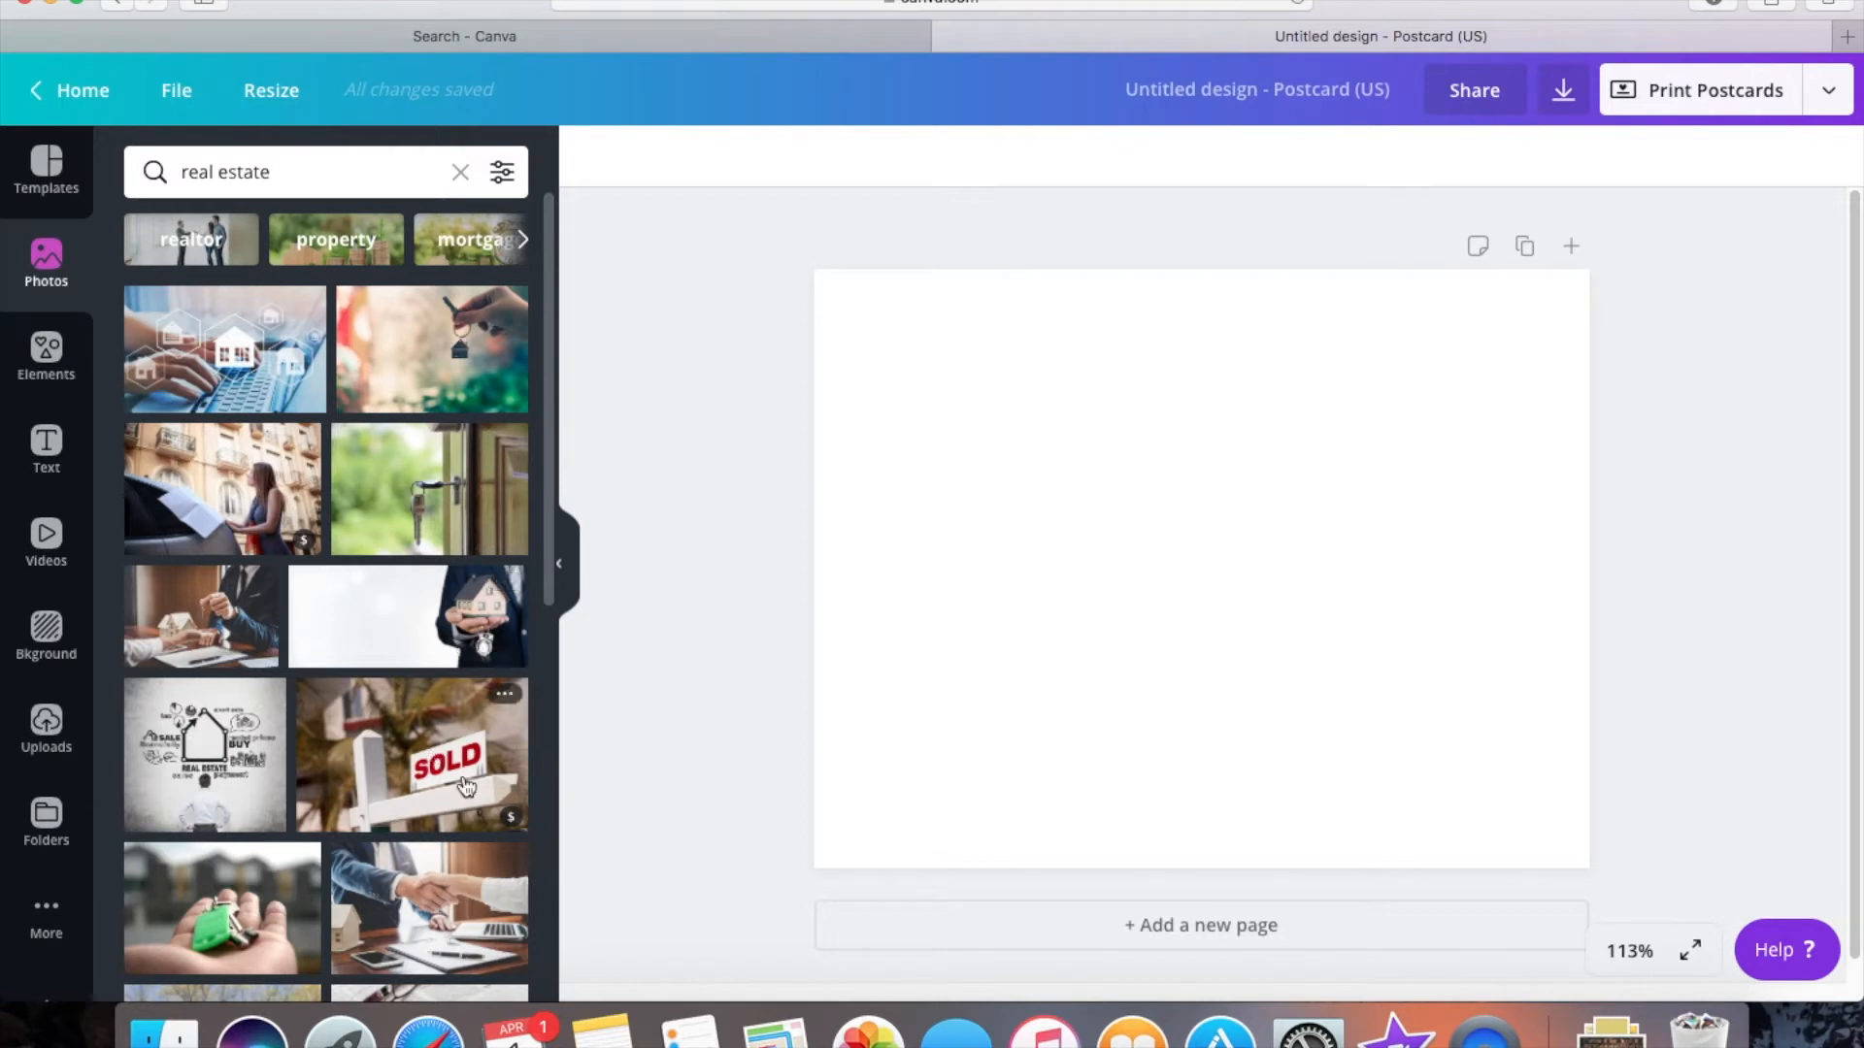
pyautogui.moveTo(515, 827)
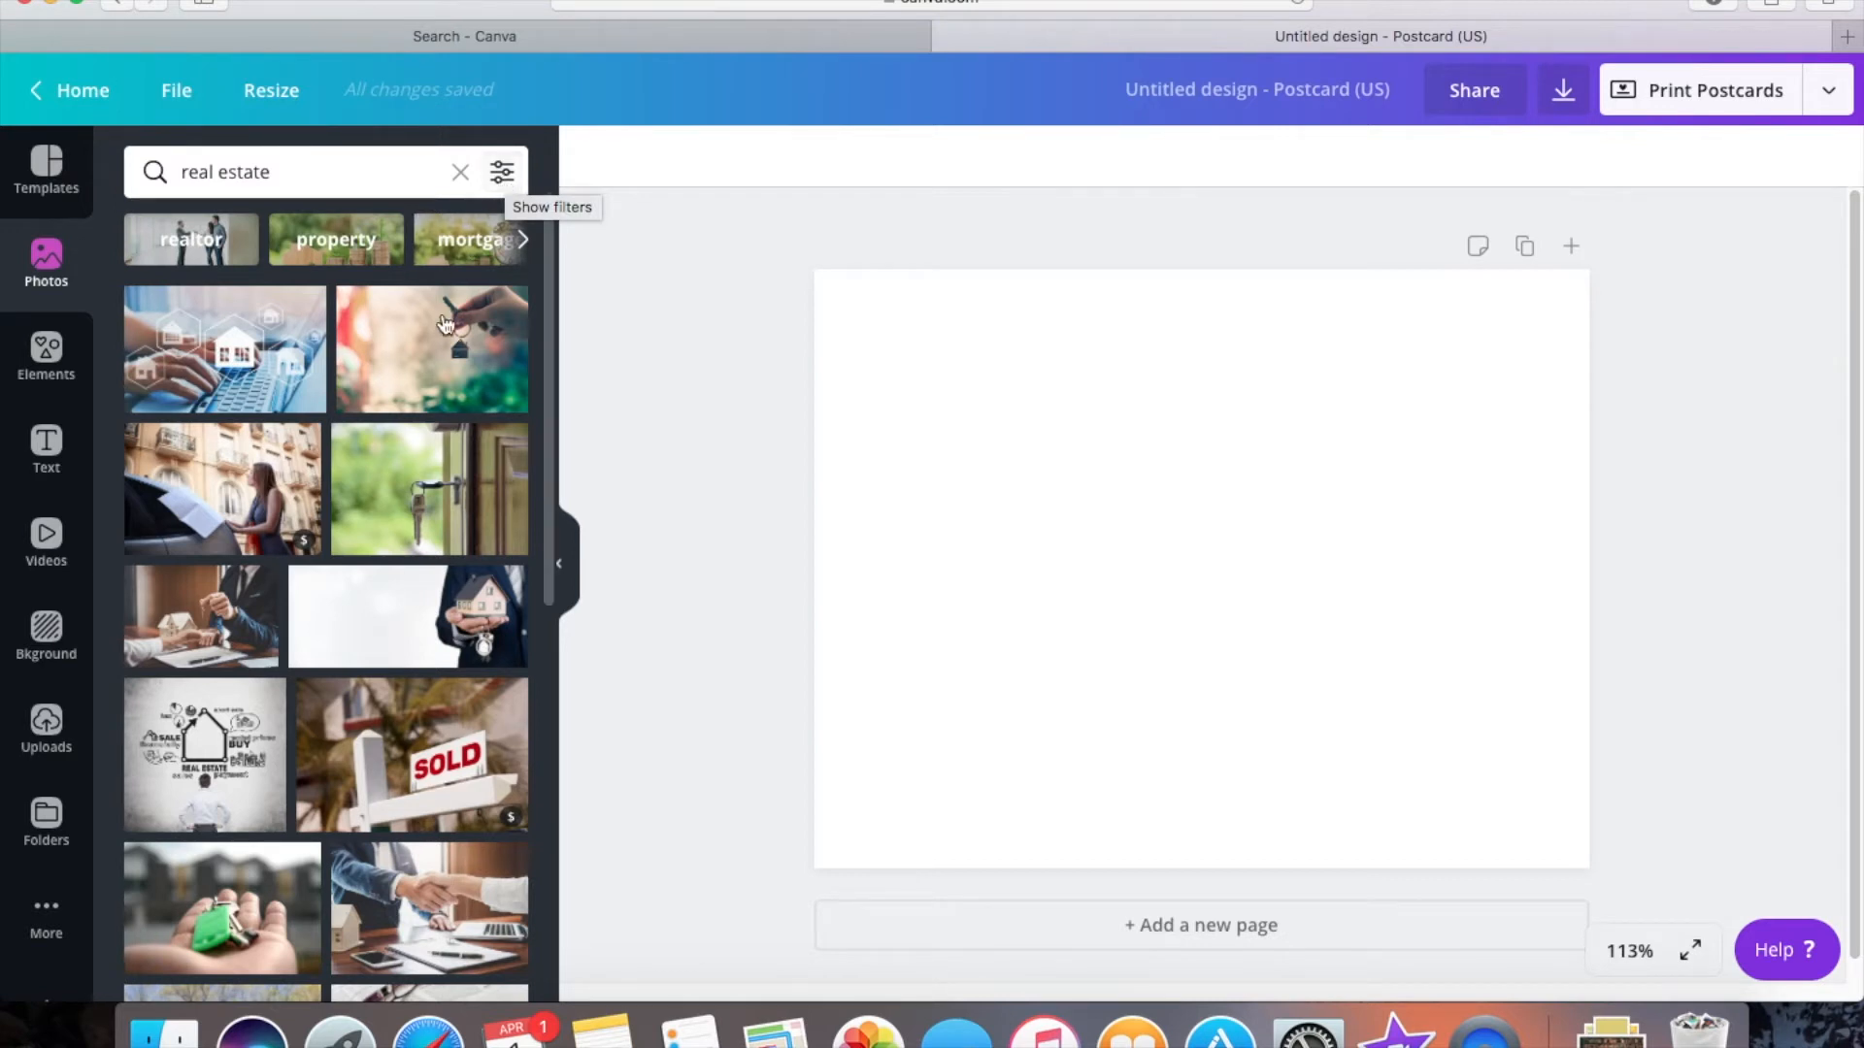
# - Look through the element categories, from grids, shapes and frames to stickers, charts, lines and illustration sets
pyautogui.click(73, 376)
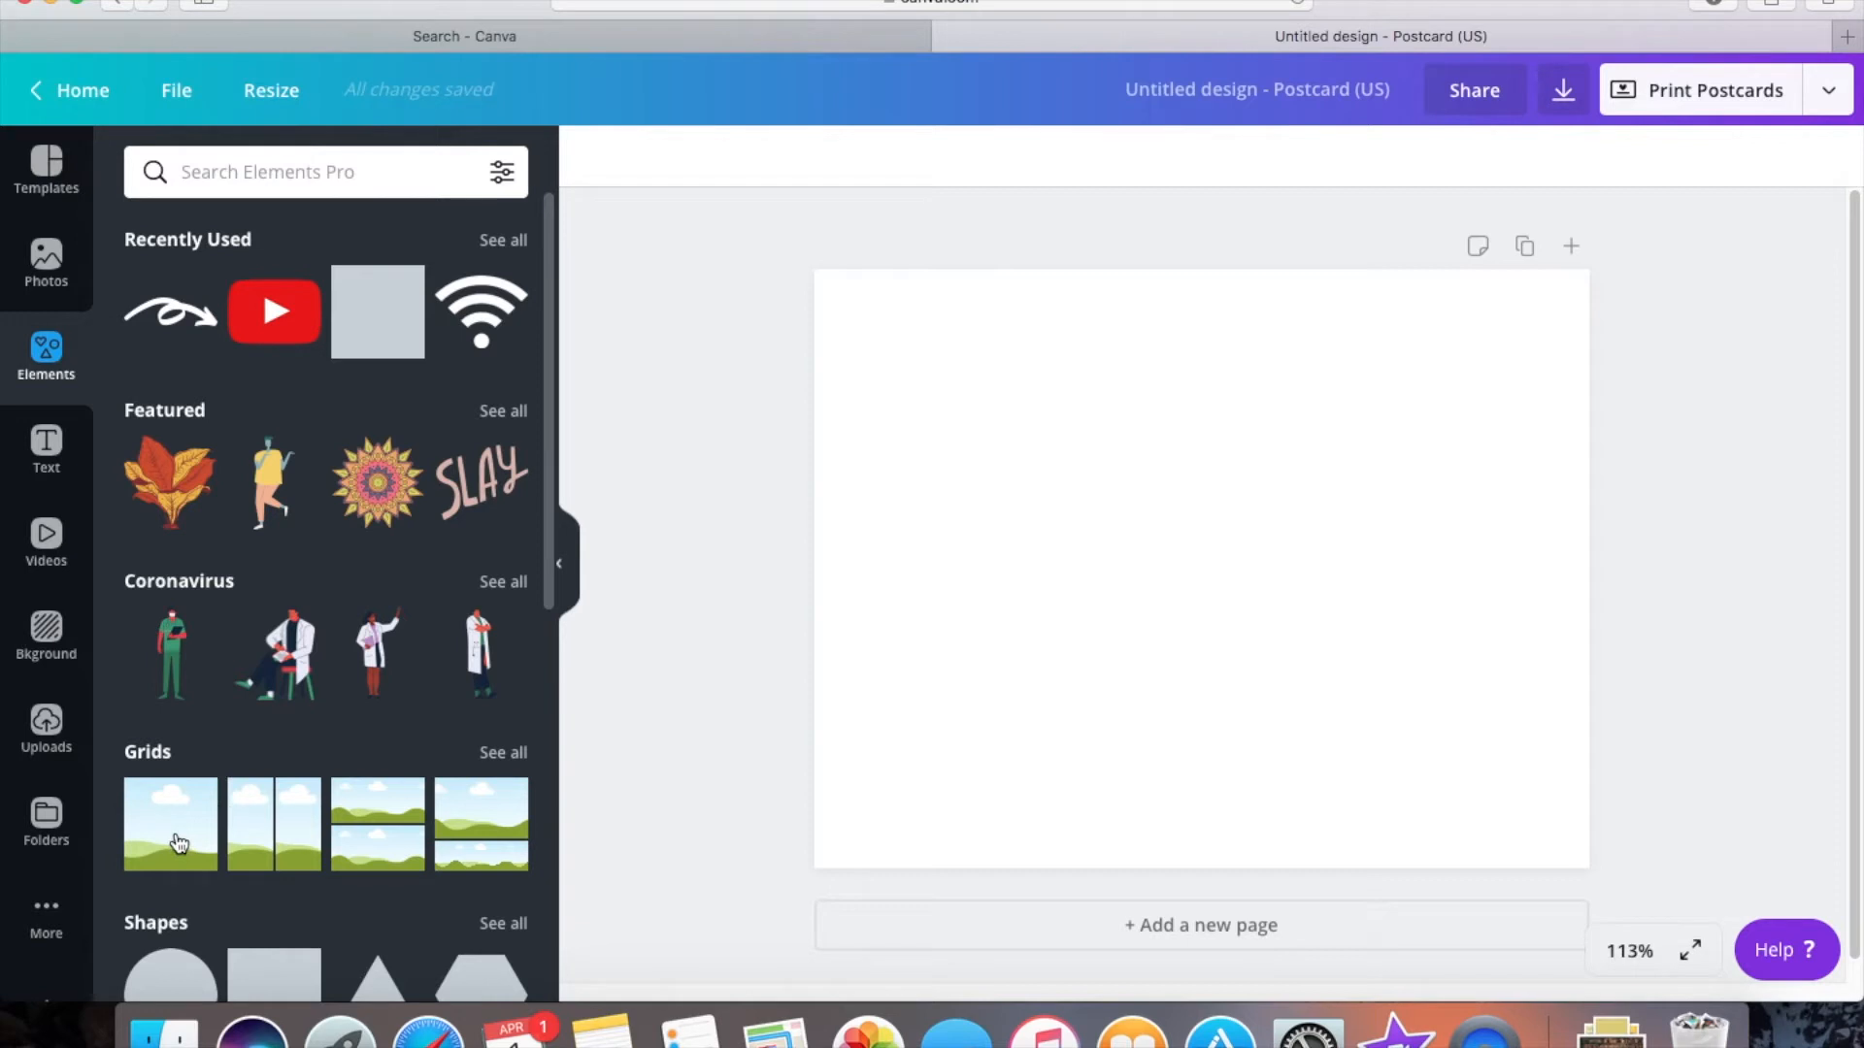
pyautogui.scroll(-5, 308, 585)
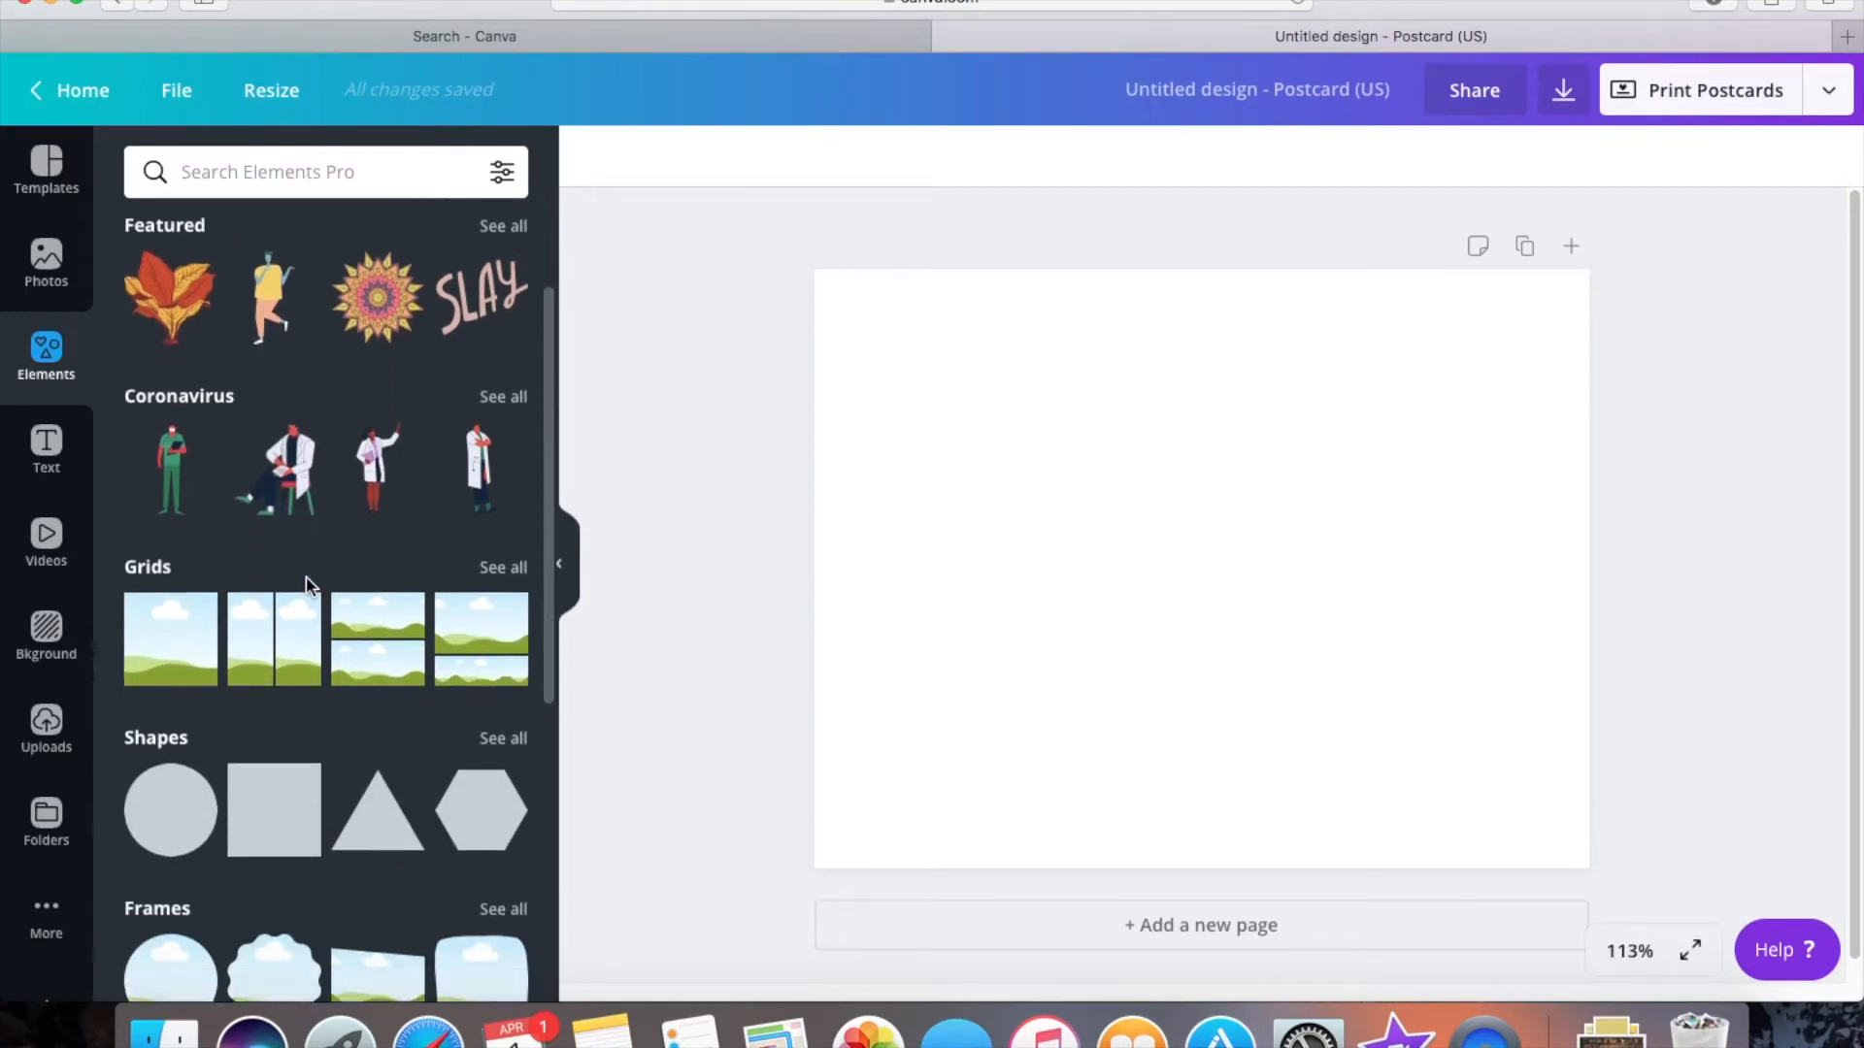
pyautogui.scroll(-7, 309, 585)
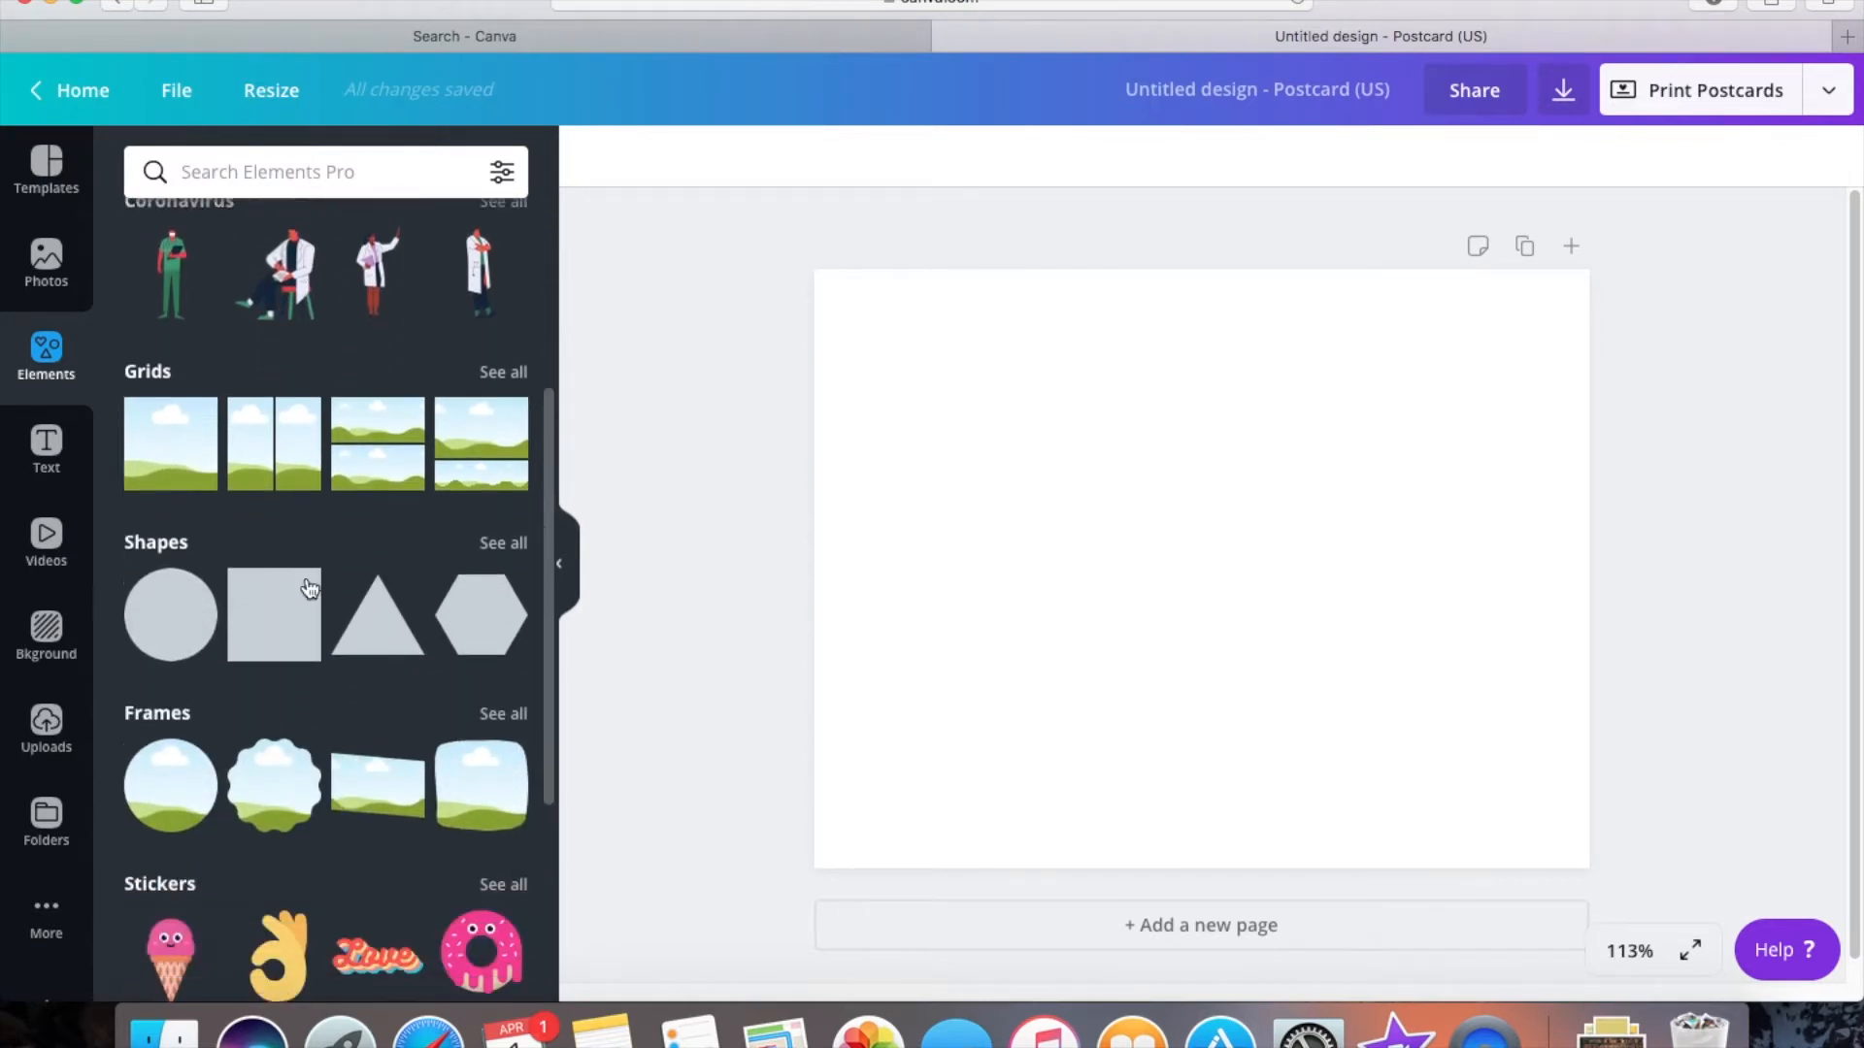
pyautogui.scroll(-2, 309, 585)
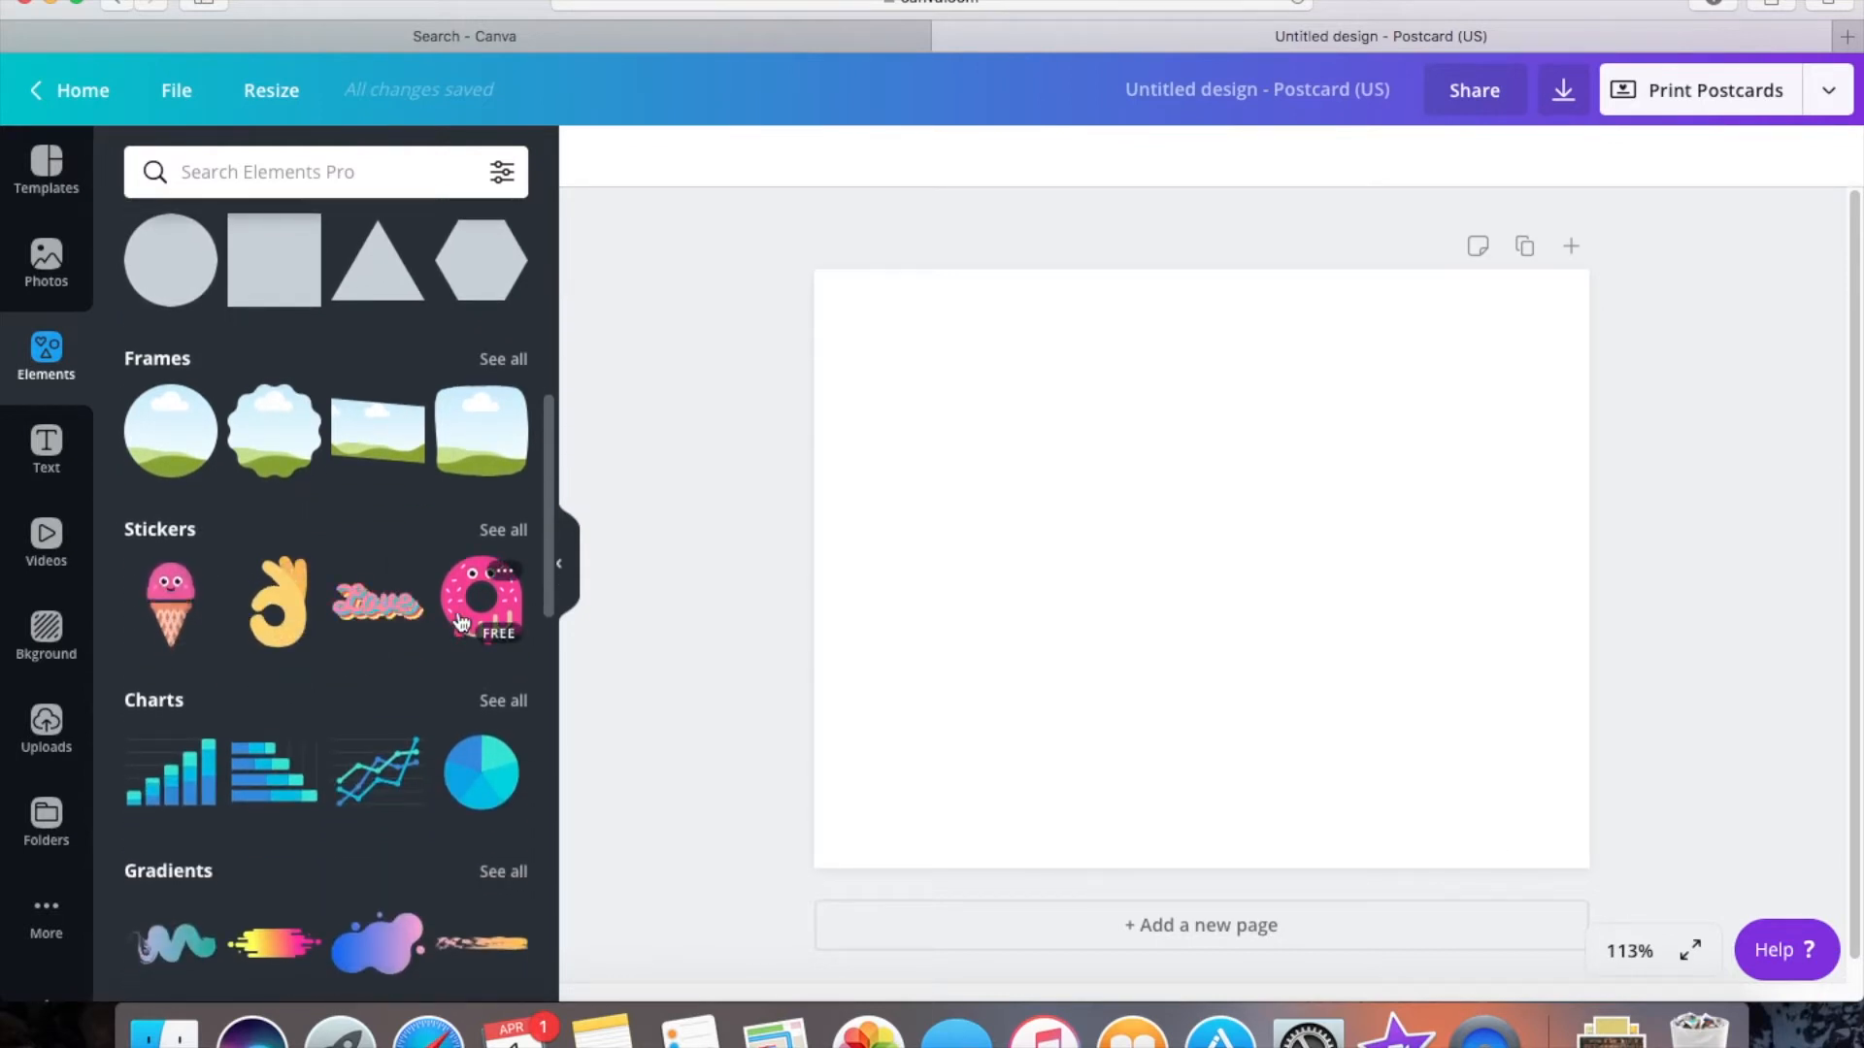
pyautogui.scroll(-9, 333, 796)
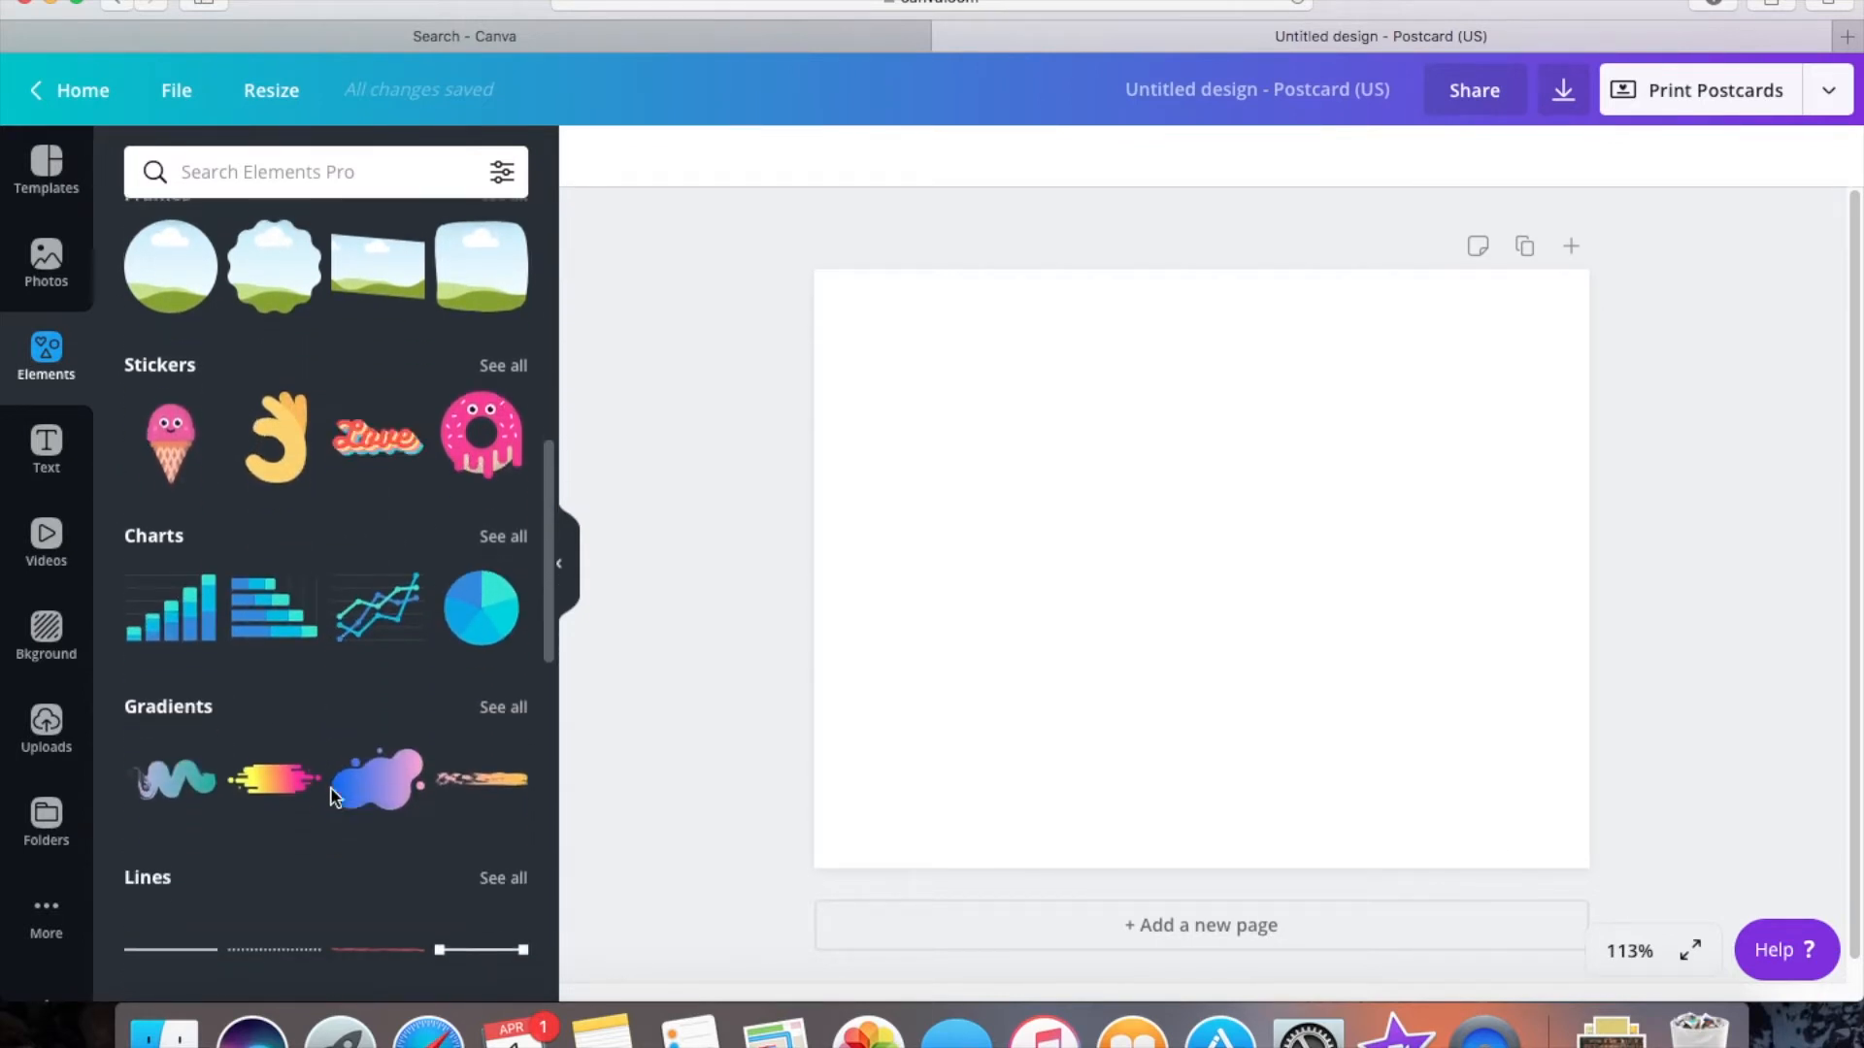
pyautogui.scroll(-7, 333, 796)
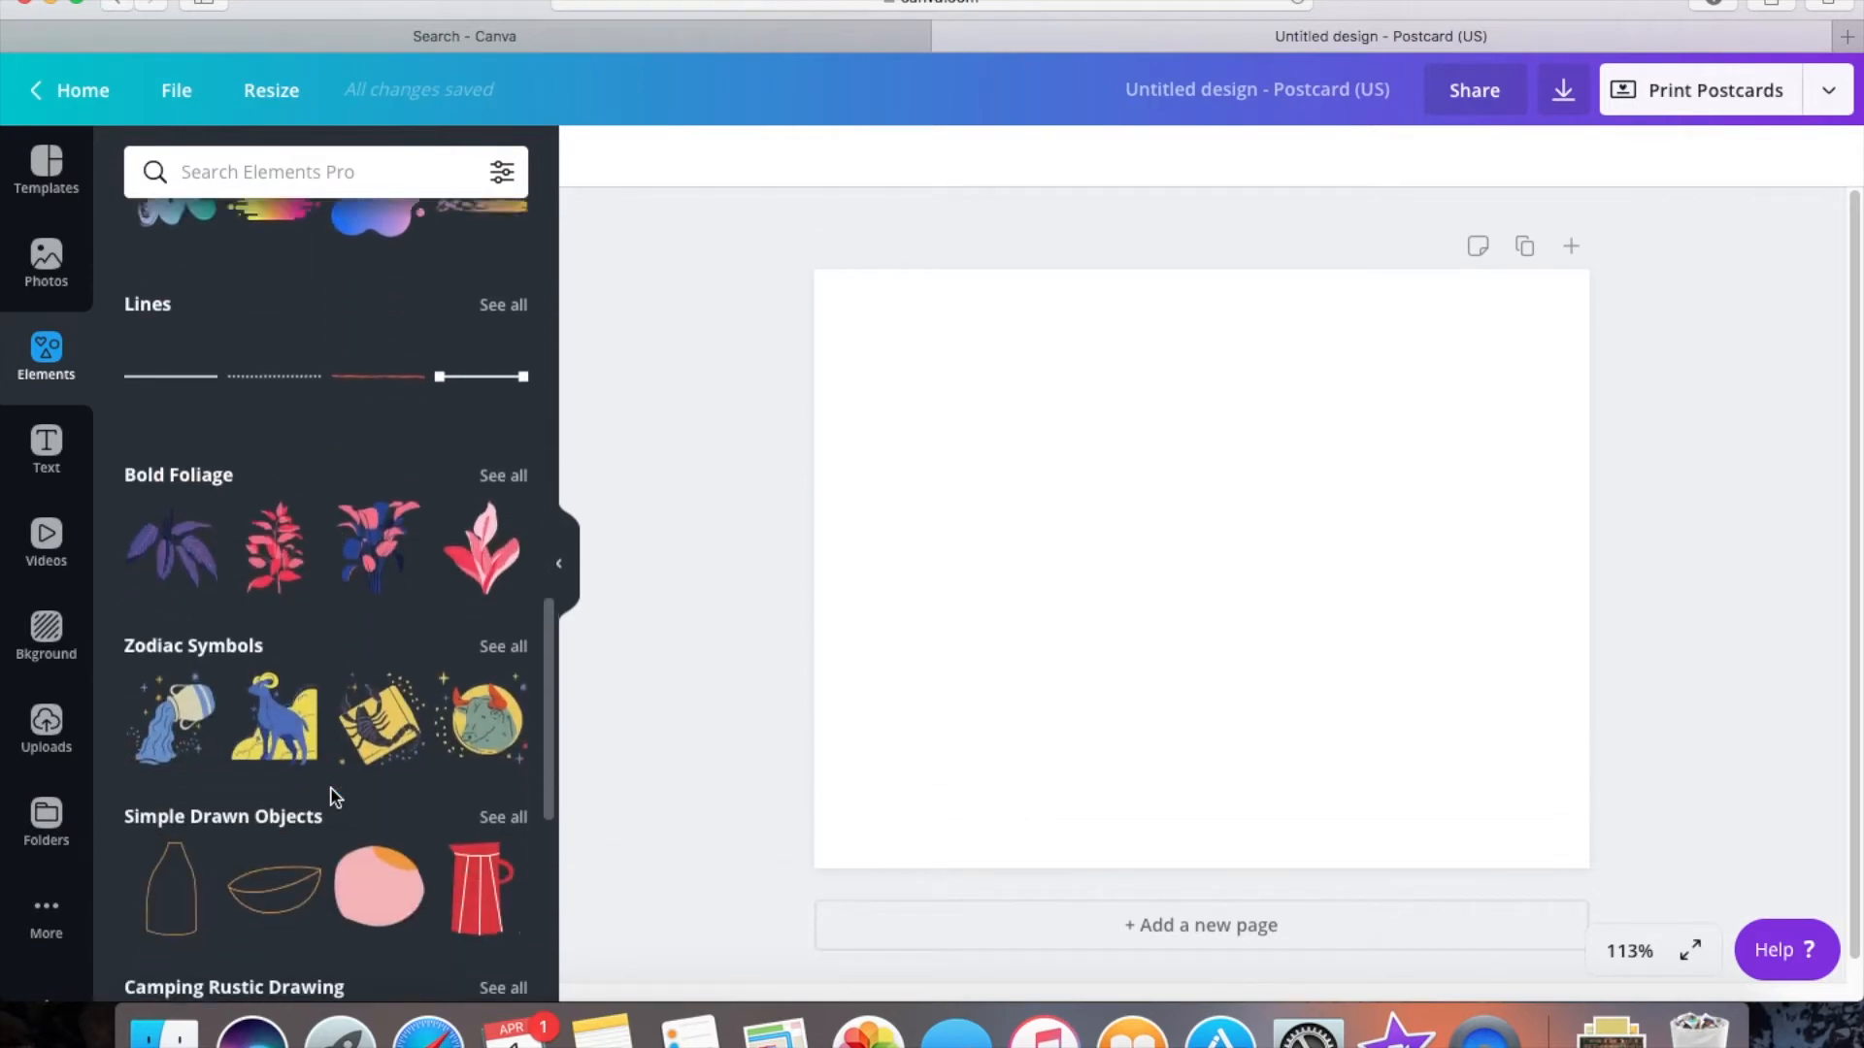
pyautogui.scroll(-10, 333, 795)
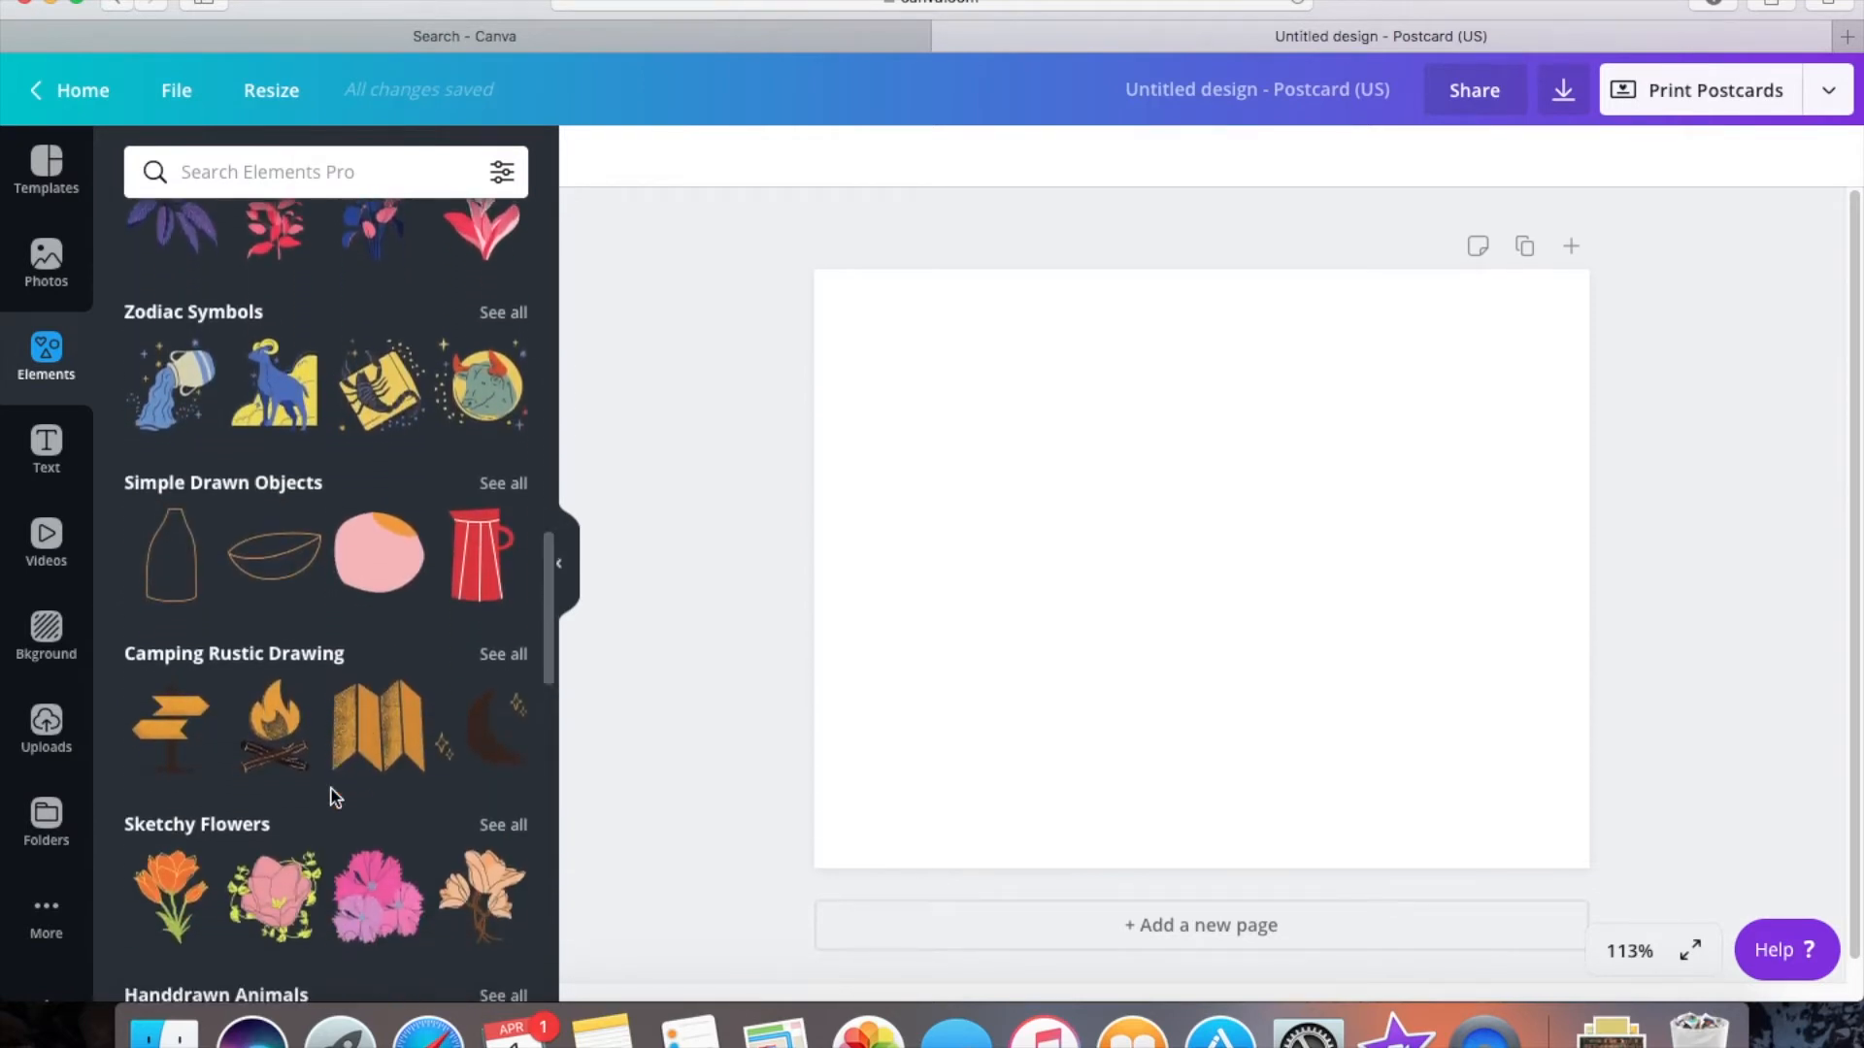
pyautogui.scroll(-6, 333, 796)
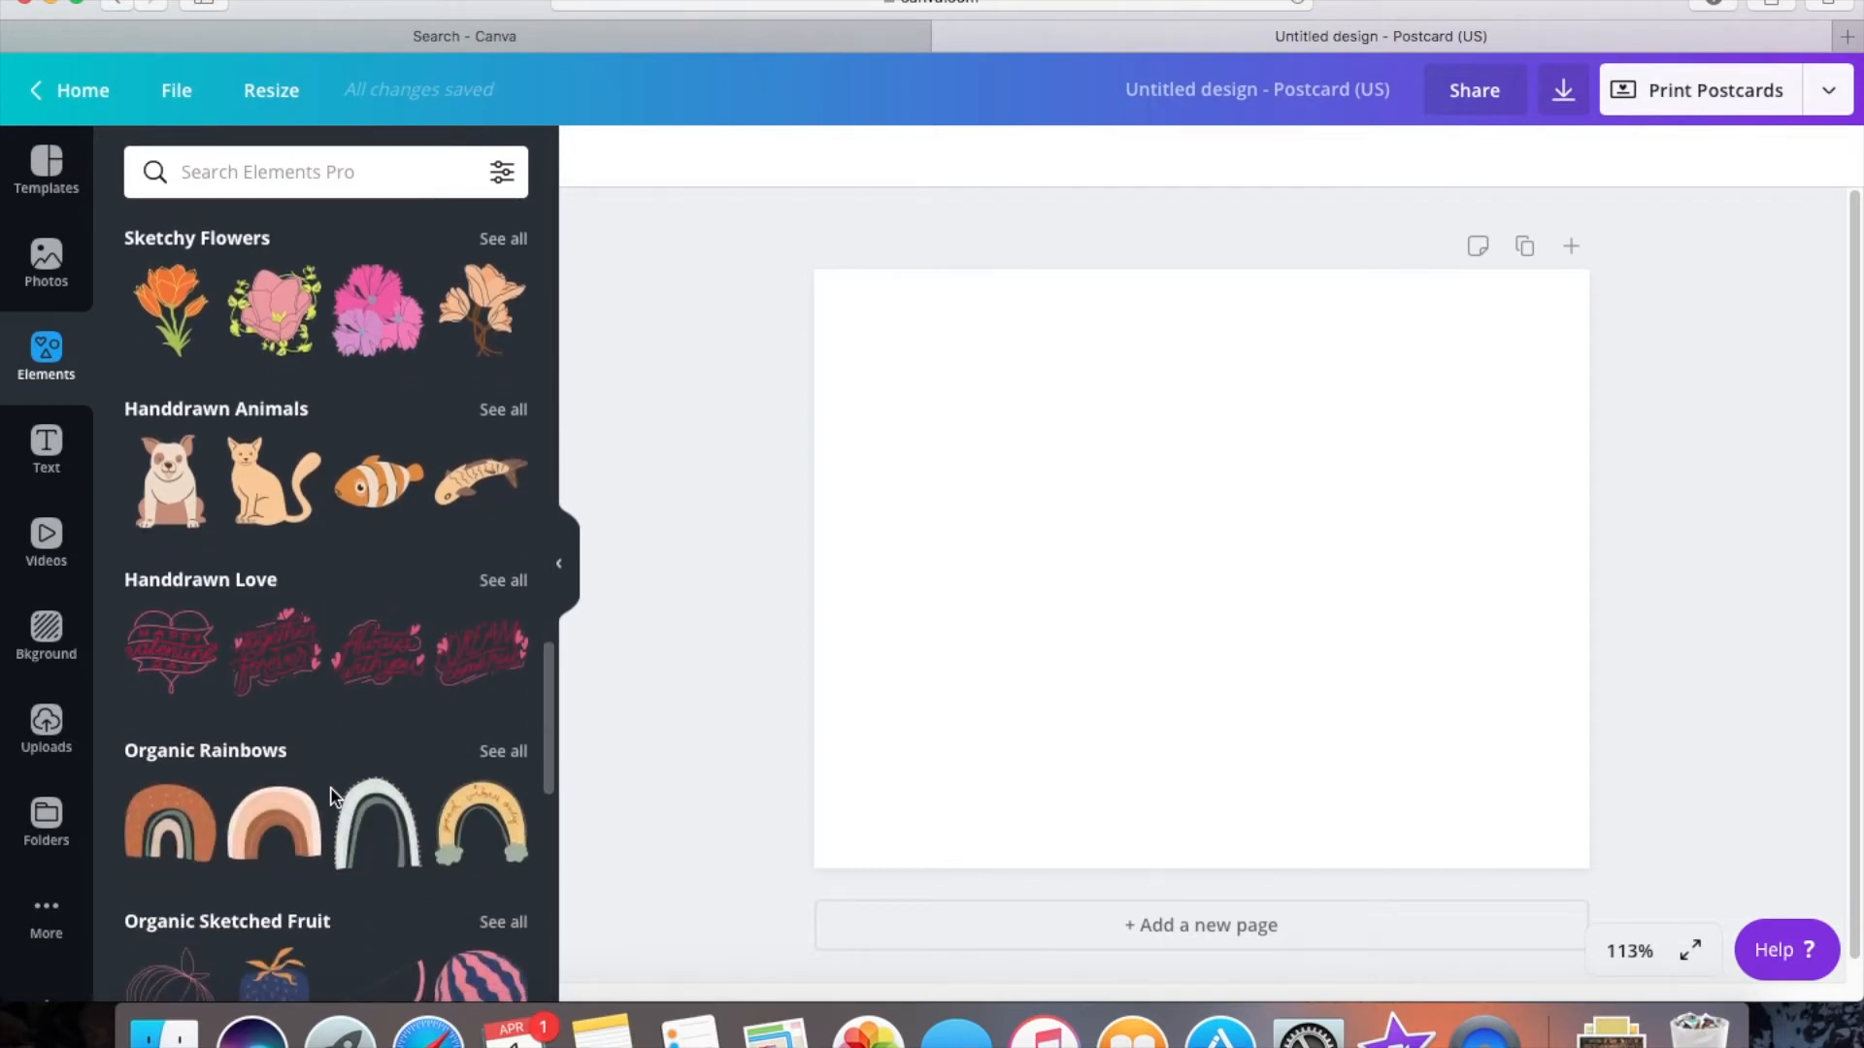
pyautogui.scroll(-12, 333, 796)
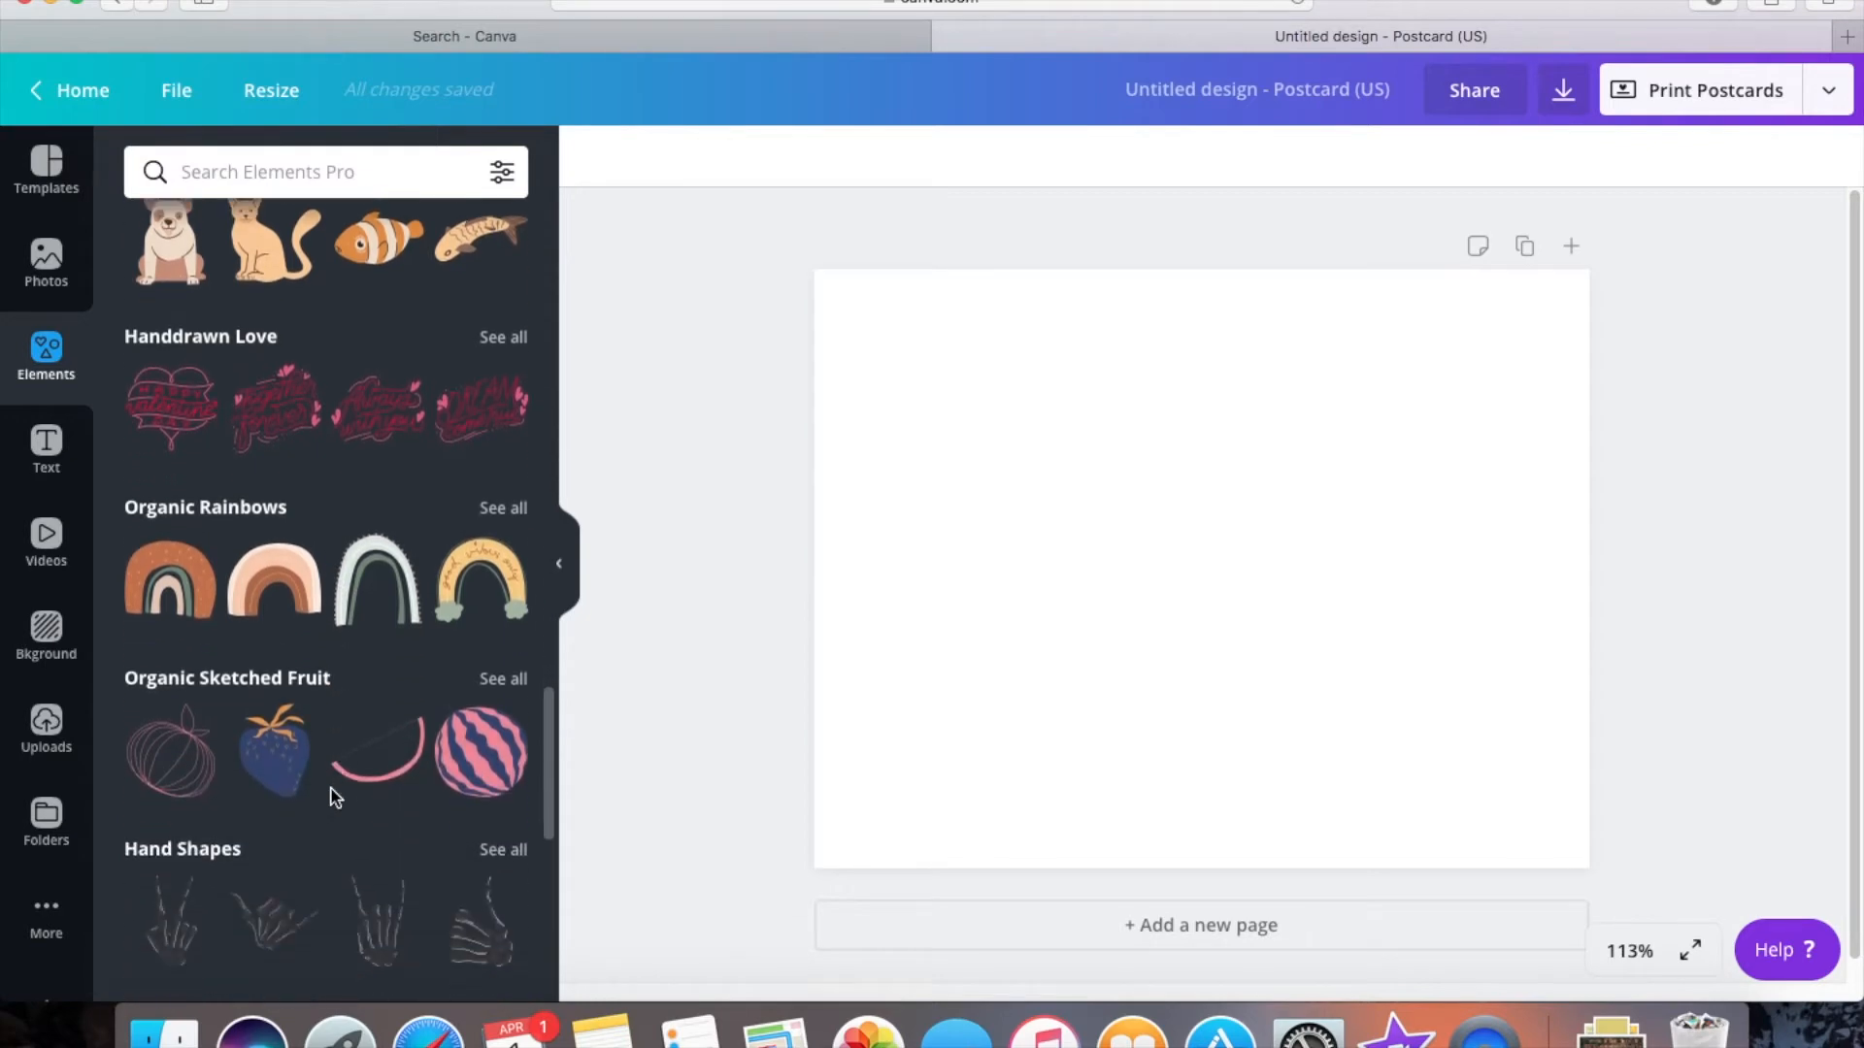
pyautogui.scroll(-9, 333, 796)
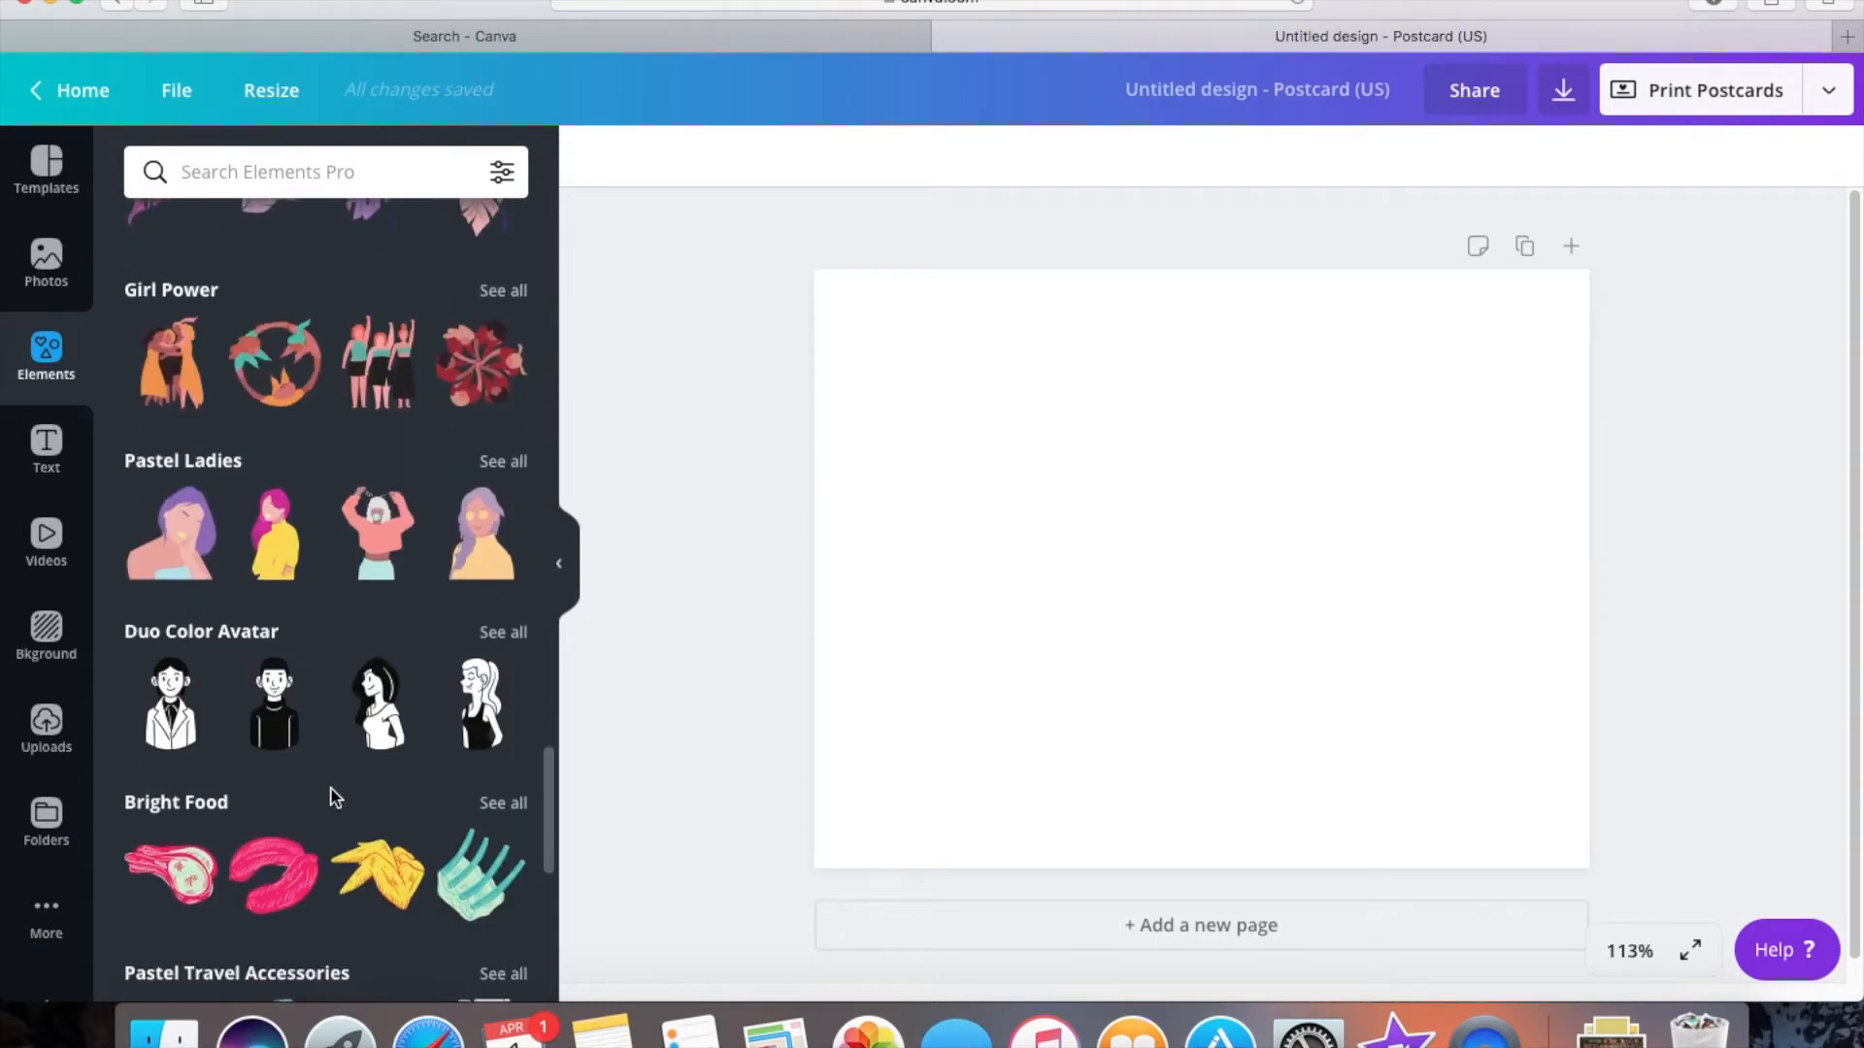
pyautogui.scroll(20, 333, 796)
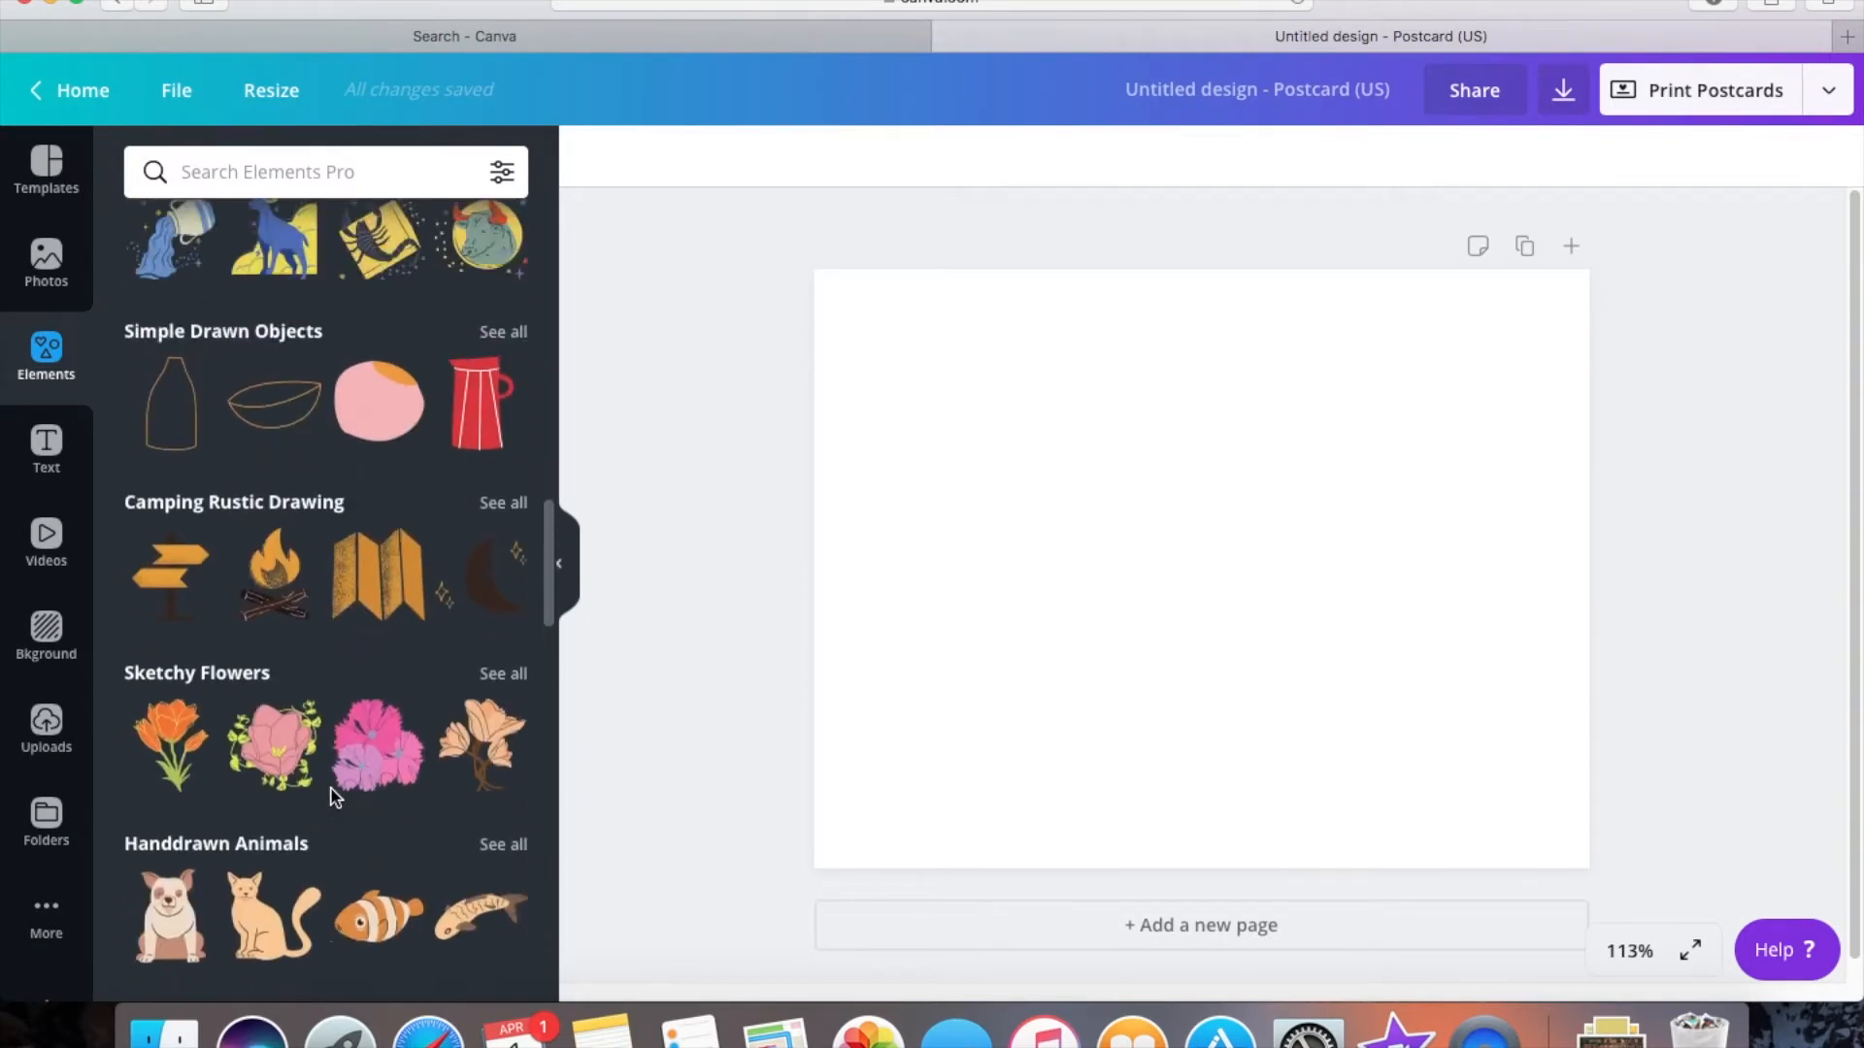
pyautogui.scroll(8, 333, 796)
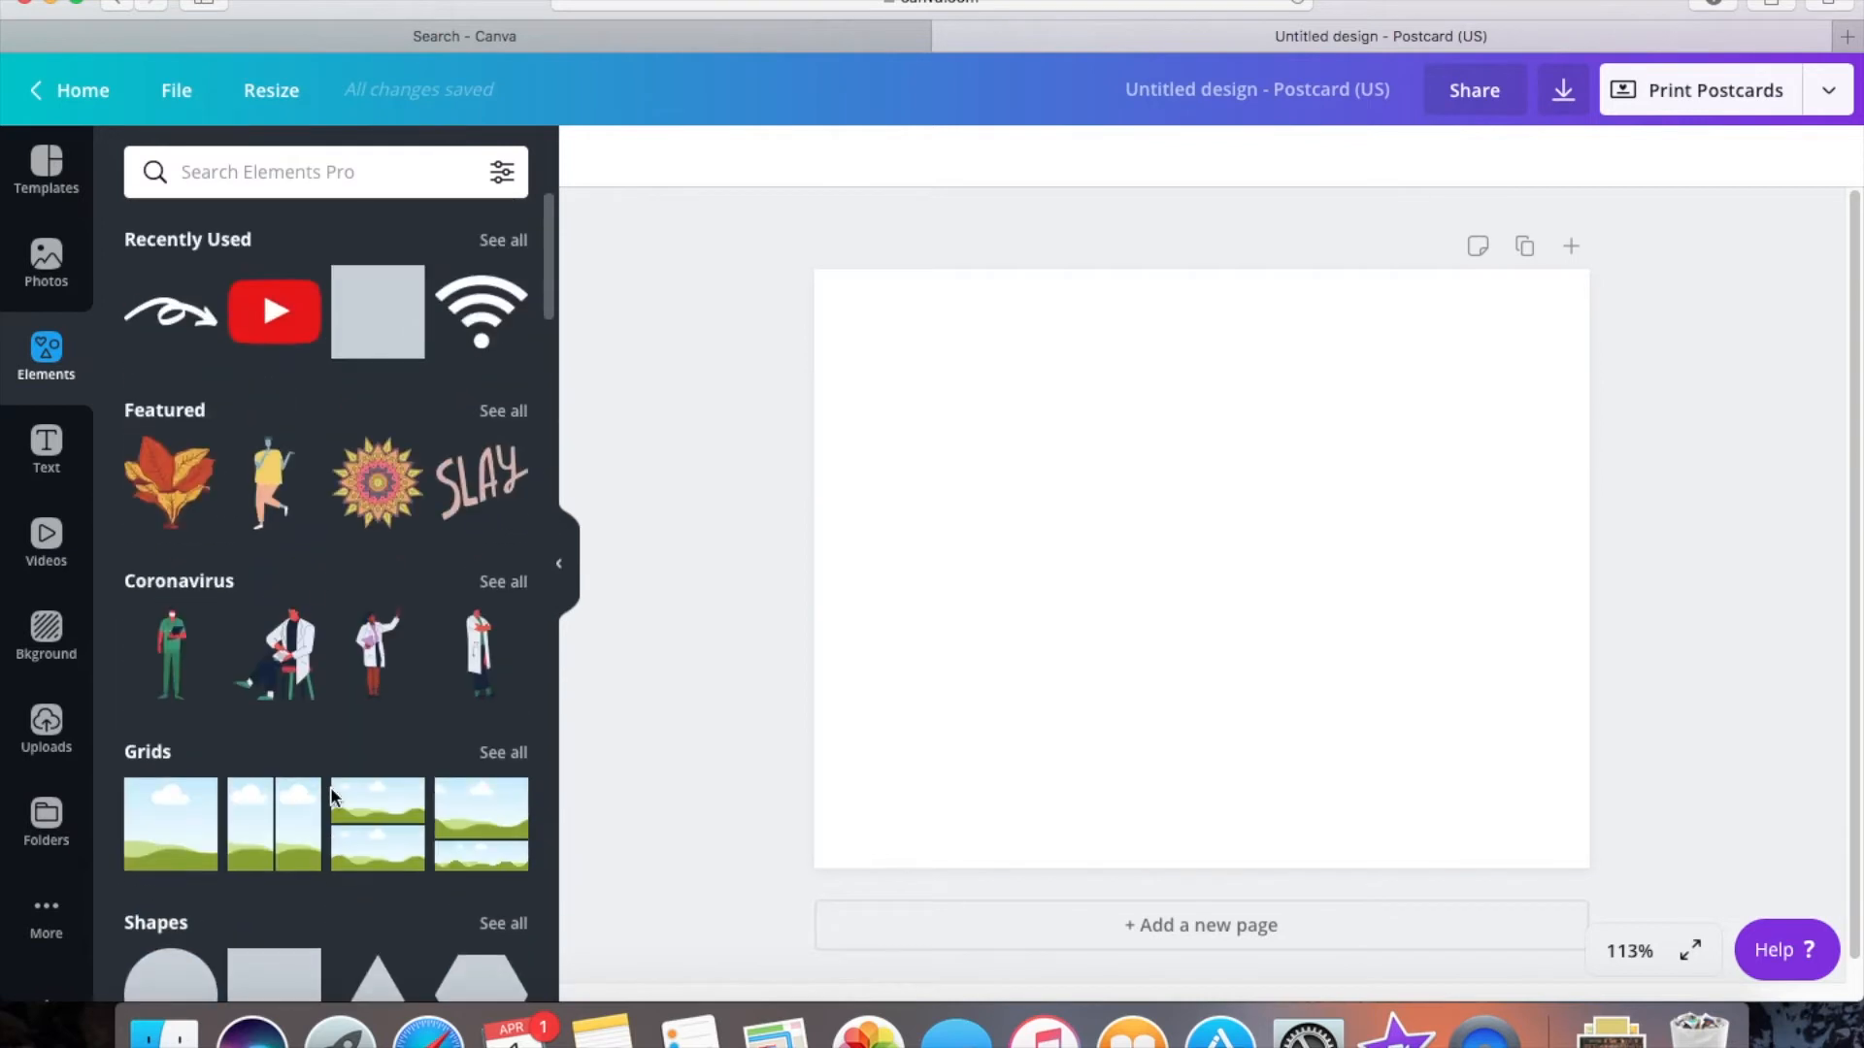
# - Search the elements for "home"
pyautogui.click(307, 173)
pyautogui.write('home')
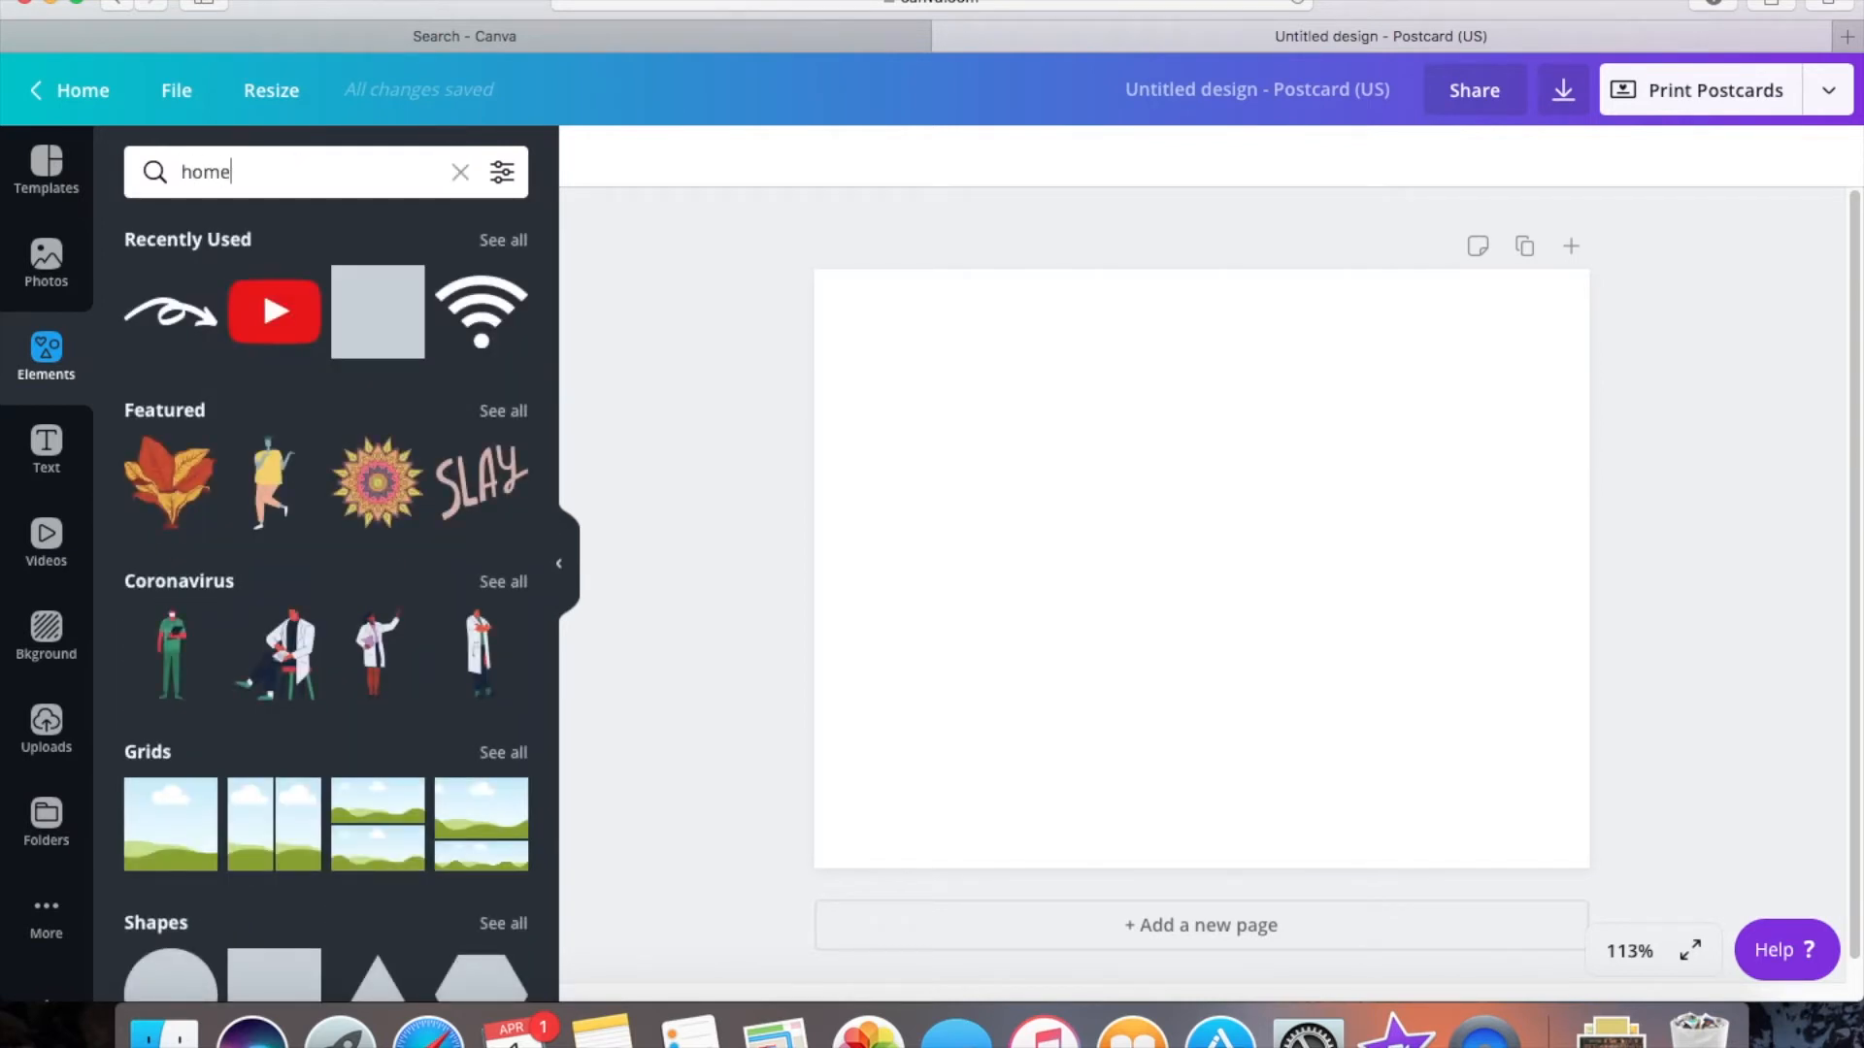
pyautogui.press('Return')
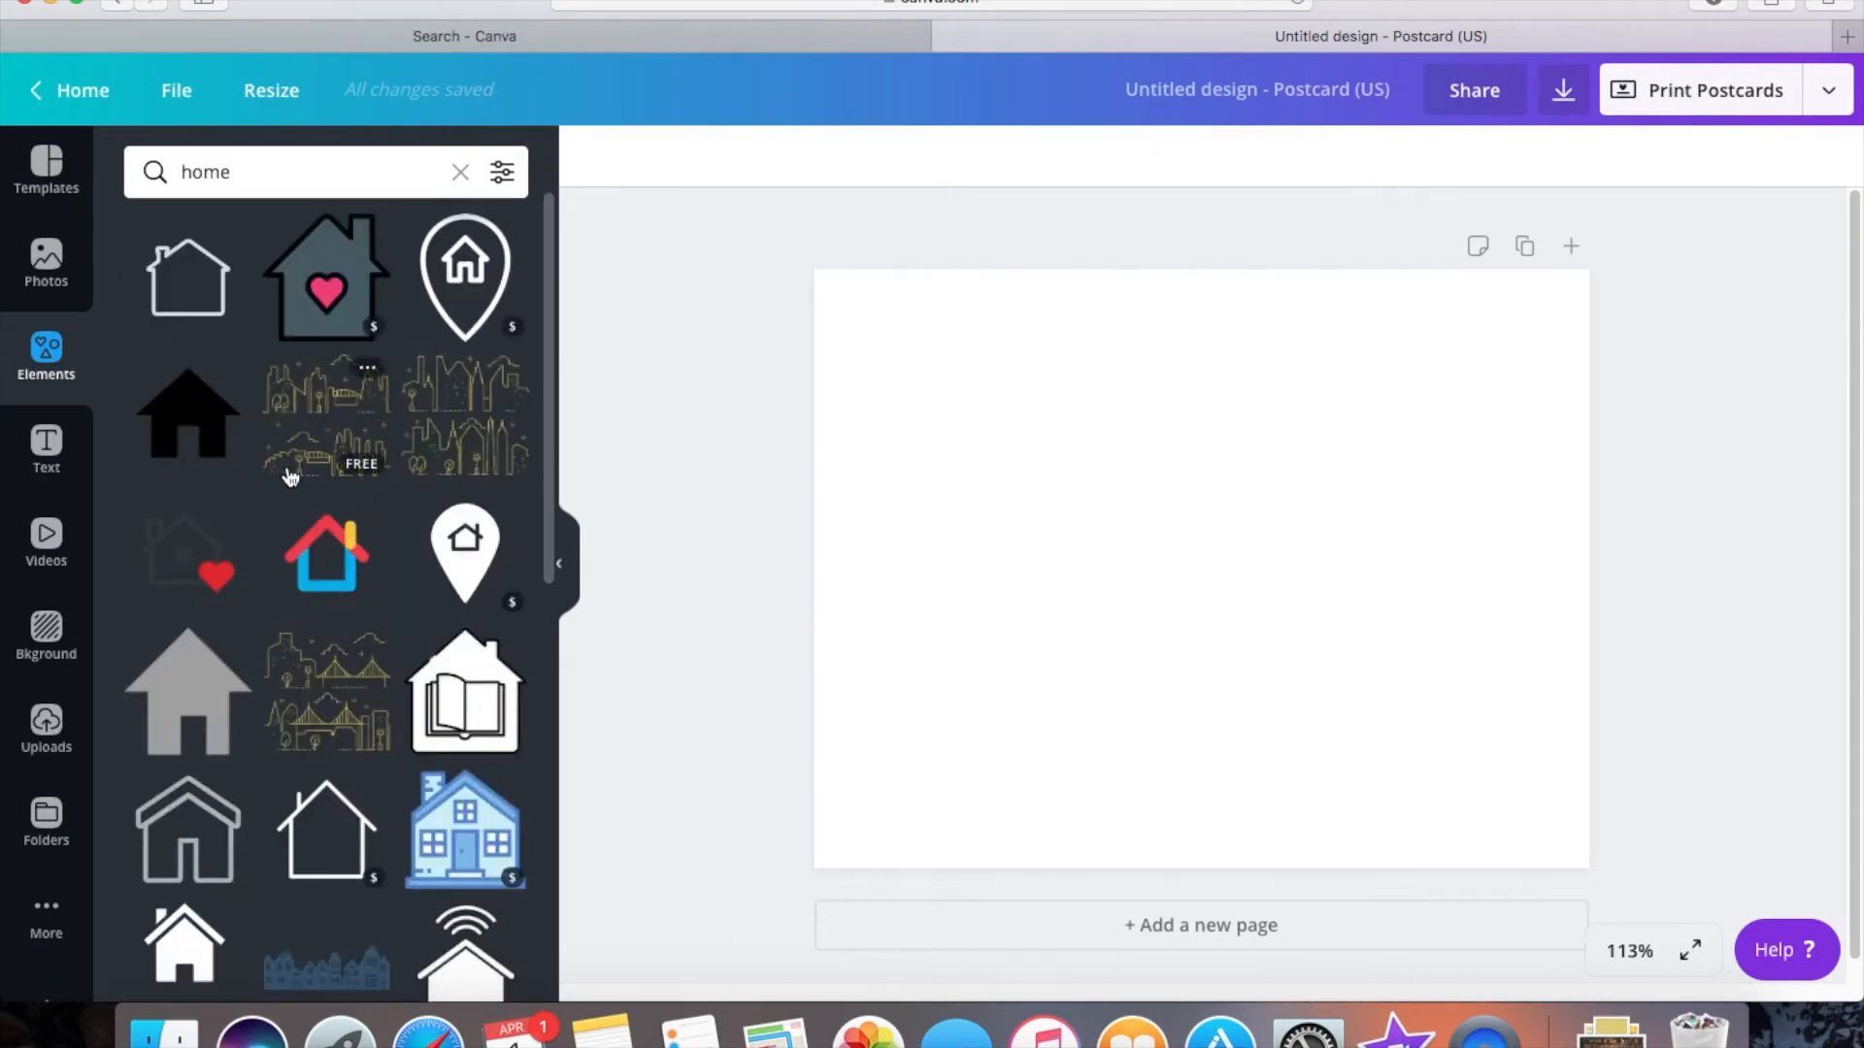
# - Look through the text styles and ready-made font combinations available for the postcard
pyautogui.click(47, 452)
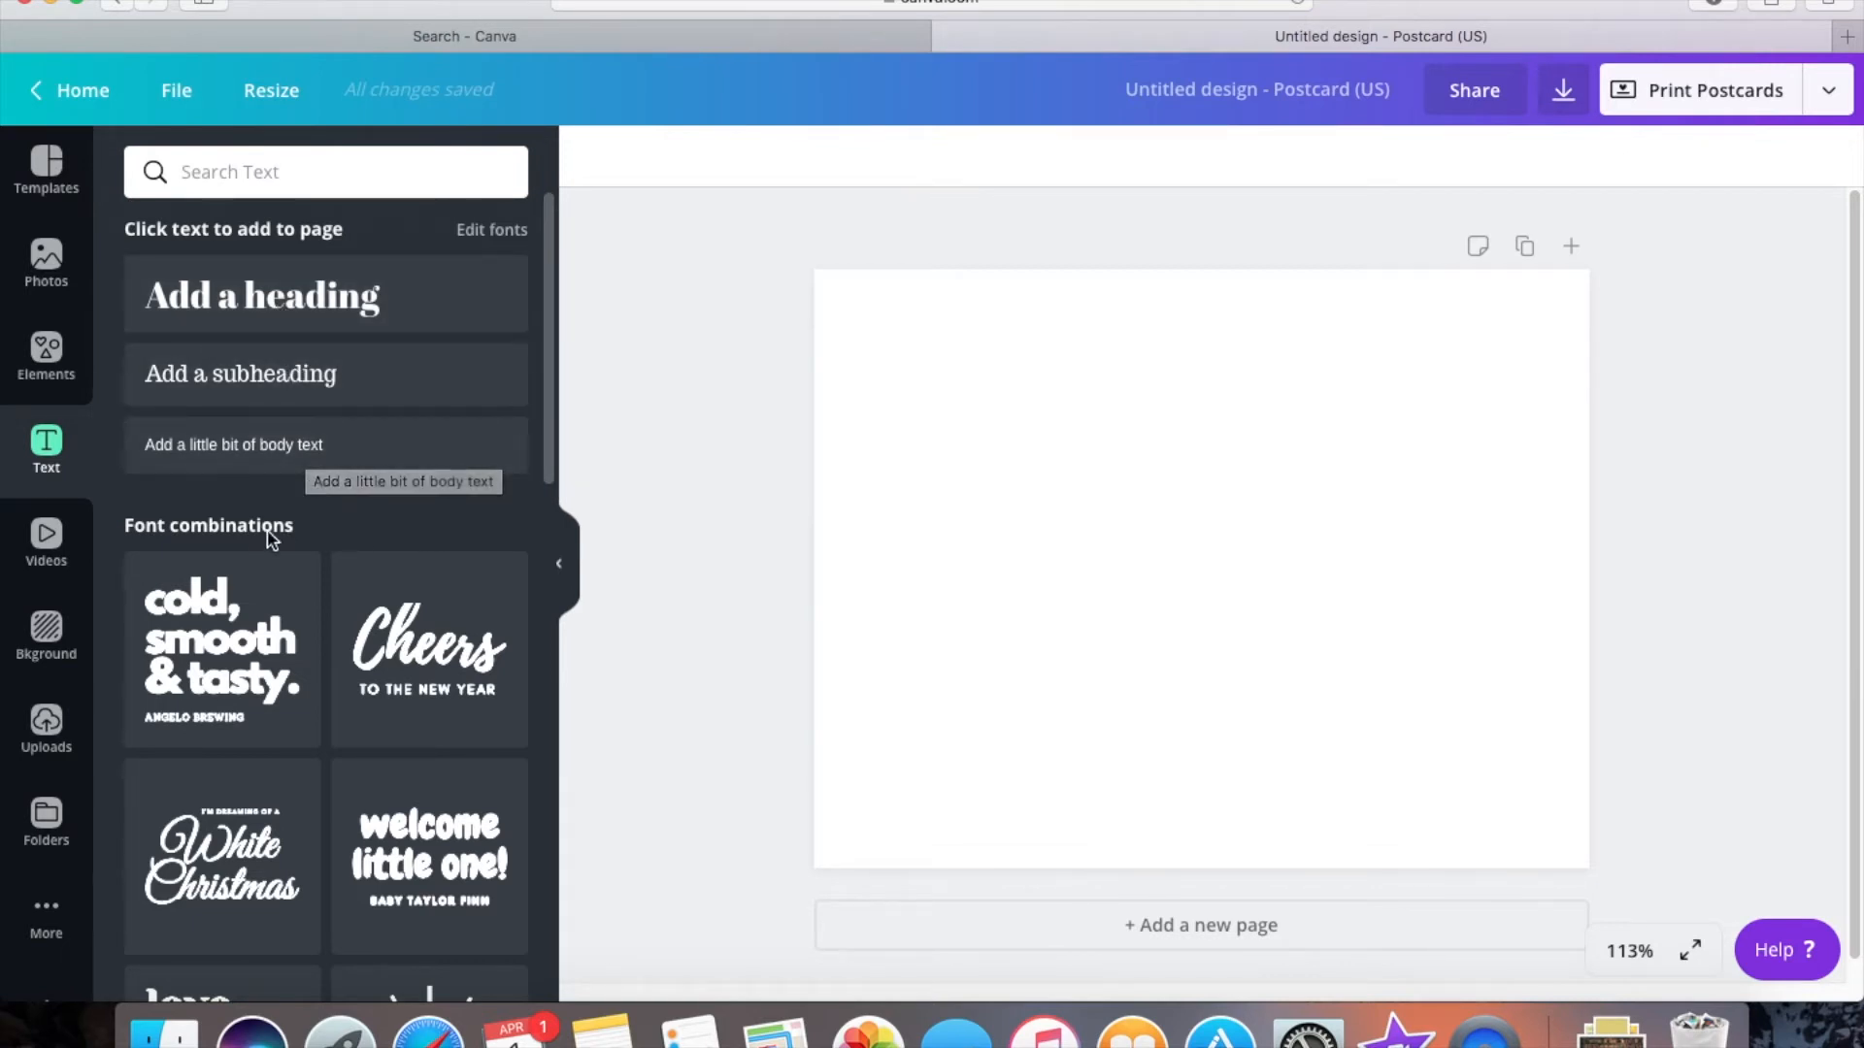
pyautogui.scroll(-3, 291, 525)
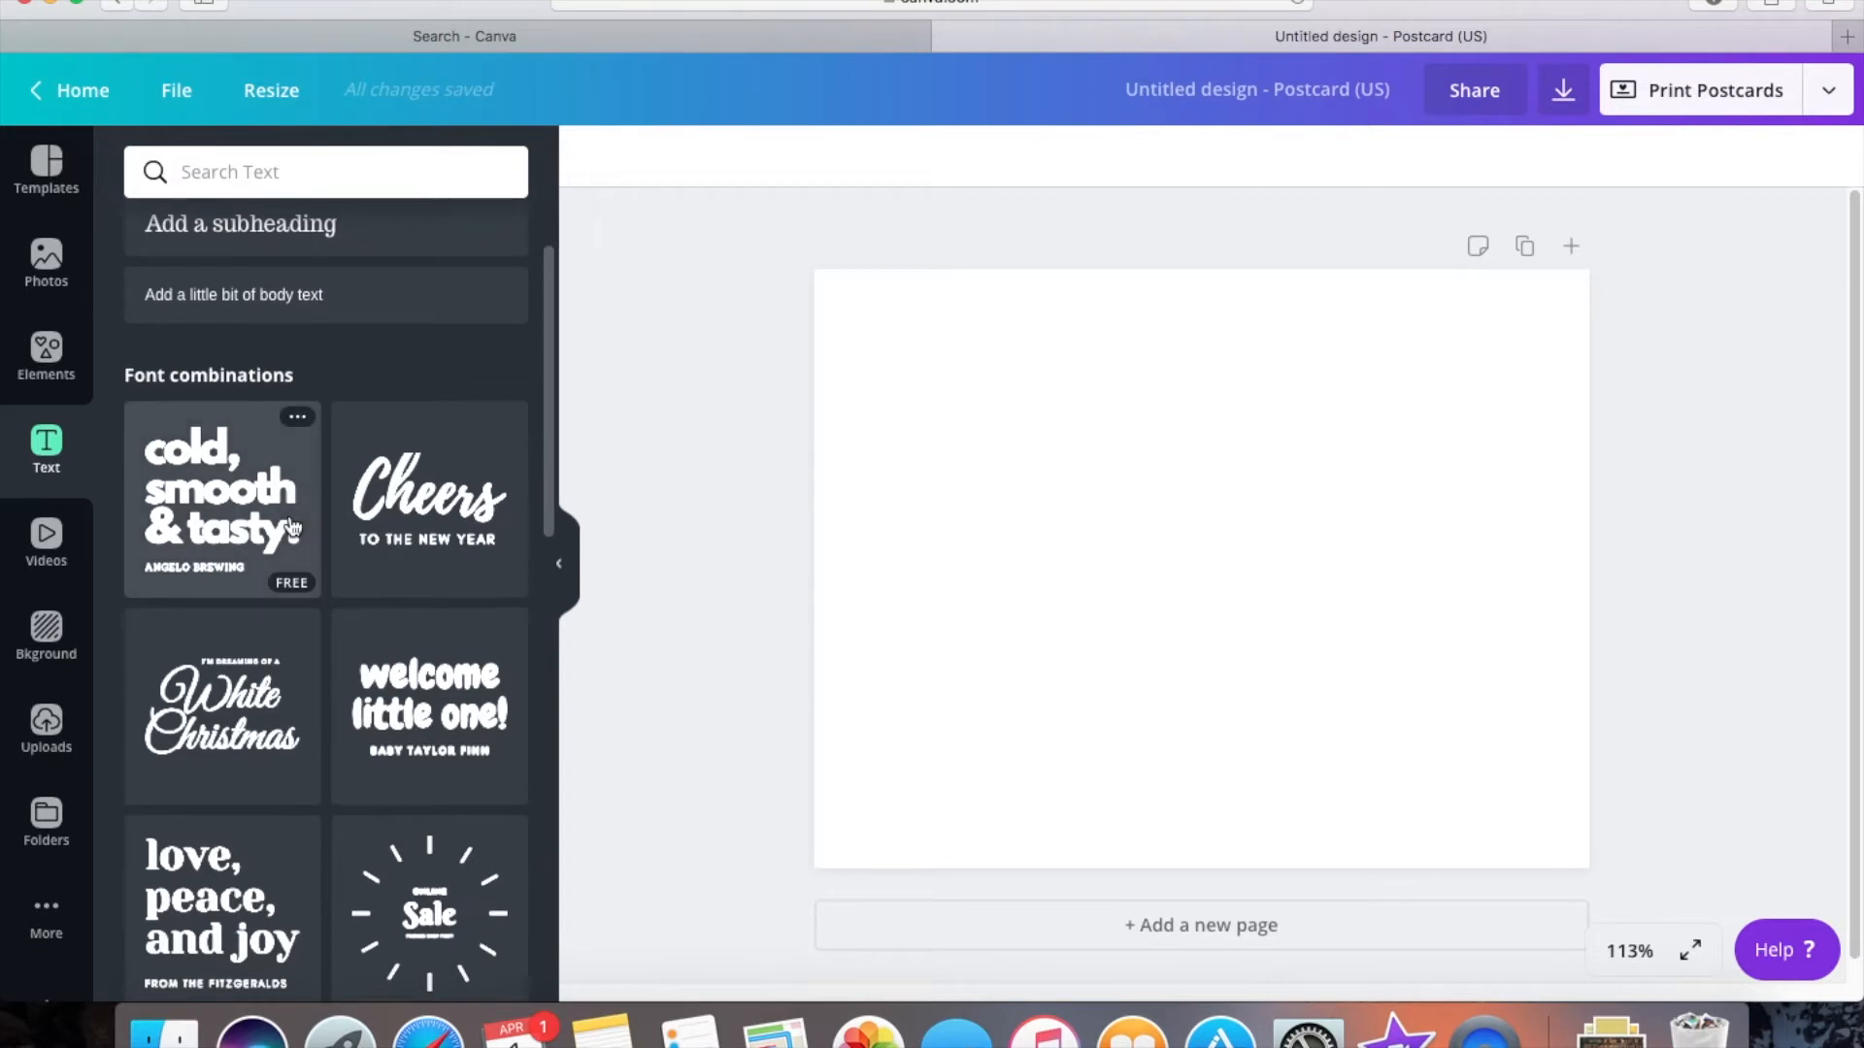
pyautogui.scroll(-4, 292, 534)
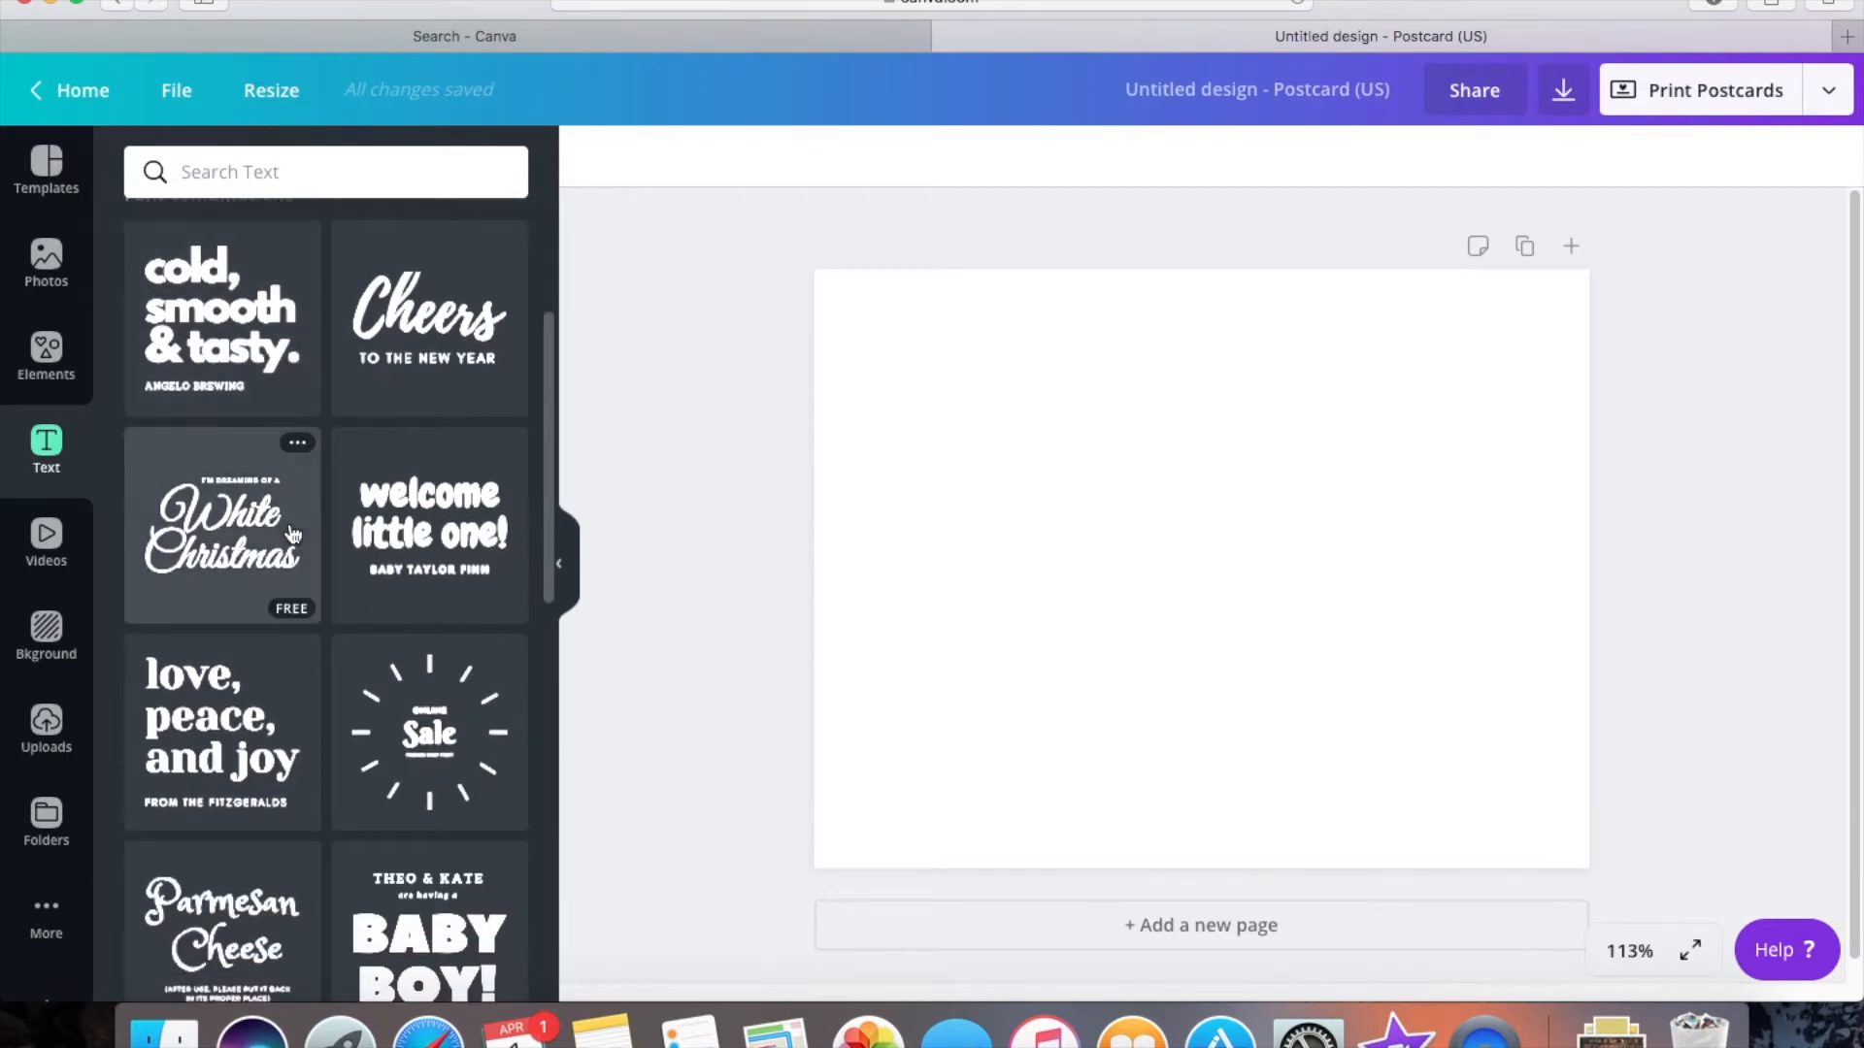
pyautogui.scroll(-3, 293, 535)
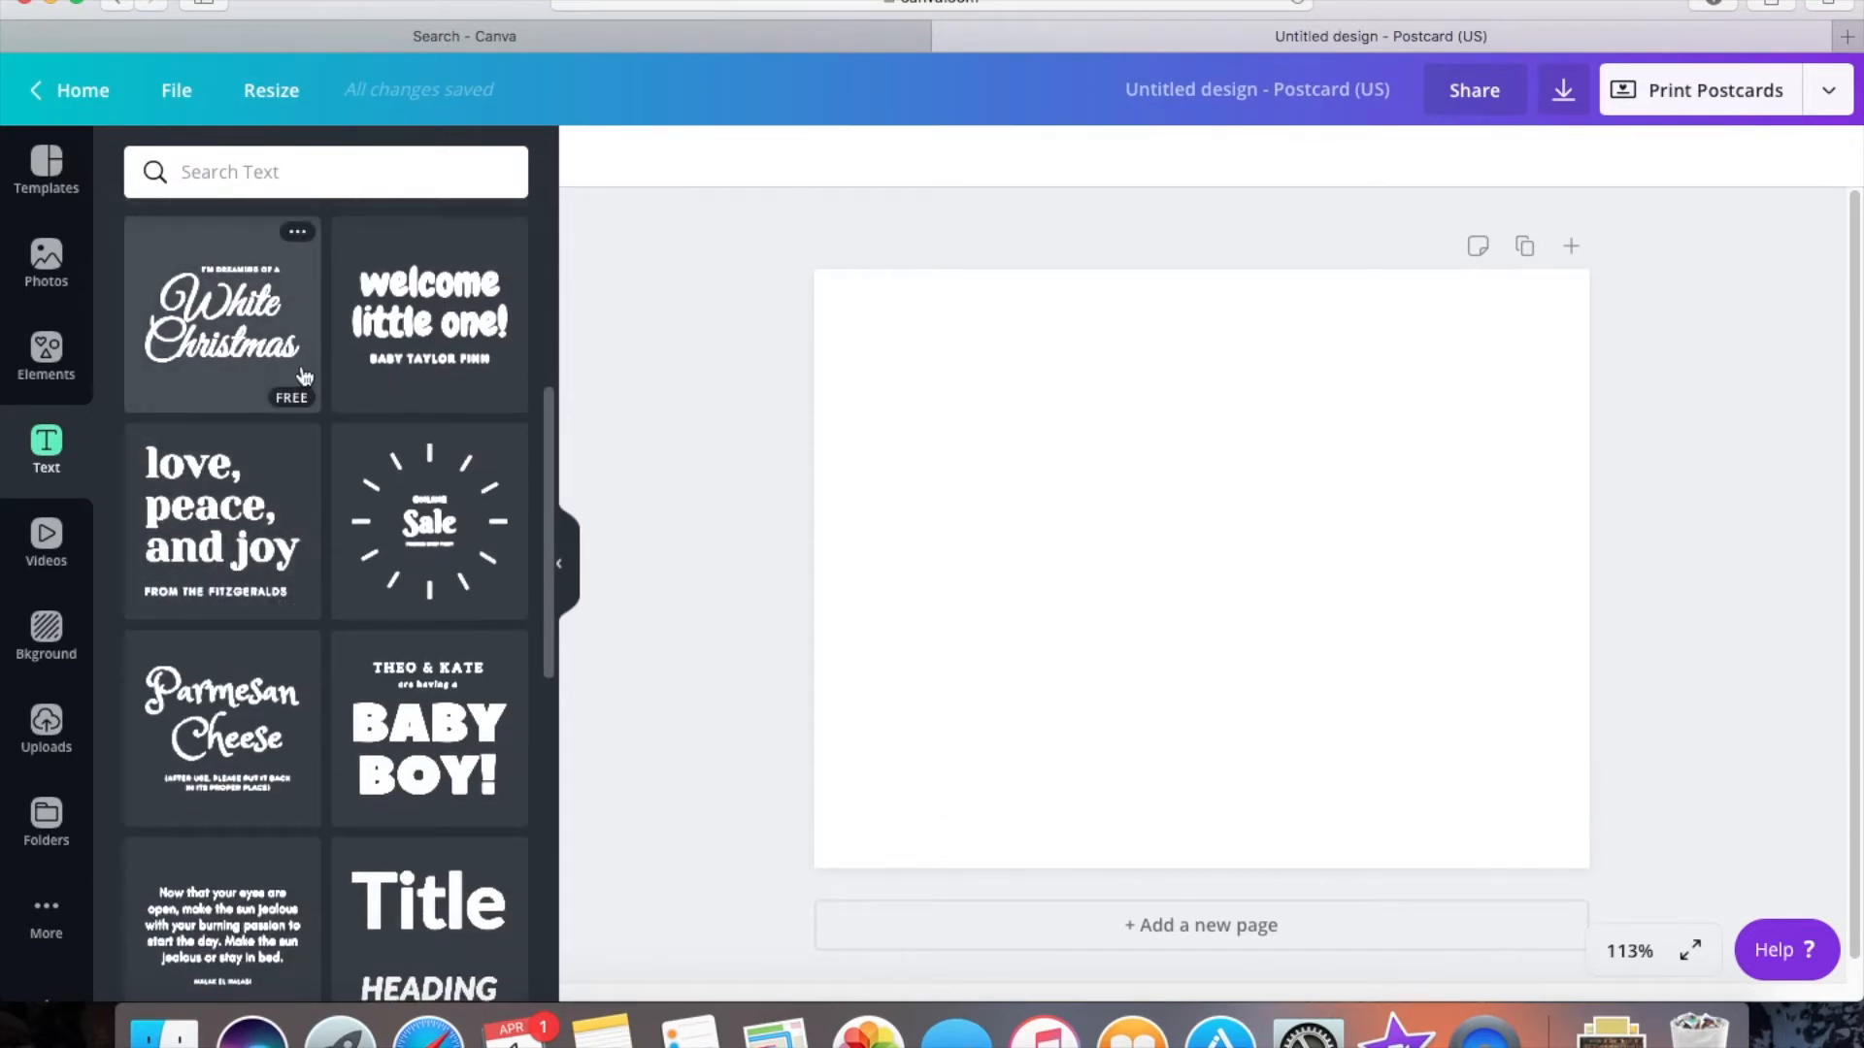
pyautogui.scroll(-9, 330, 637)
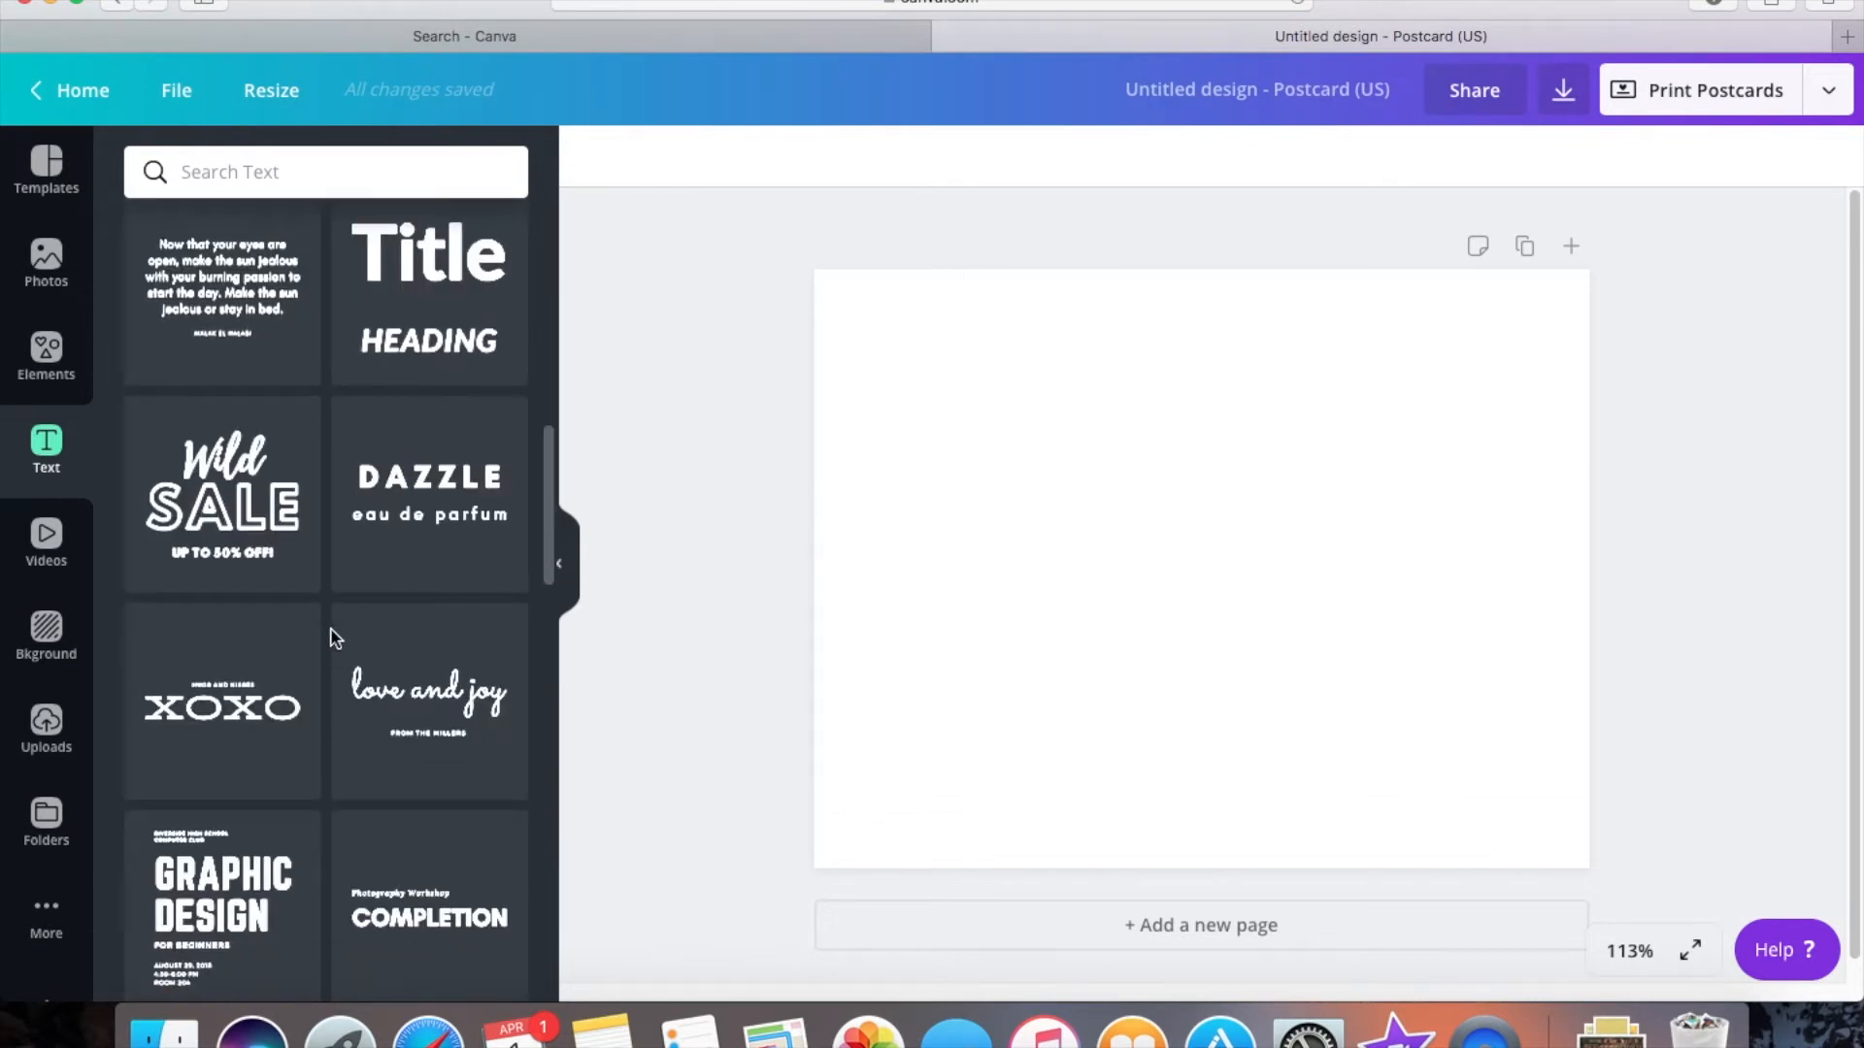
pyautogui.scroll(-5, 330, 637)
# - Add a heading text box to the blank postcard
pyautogui.scroll(18, 330, 637)
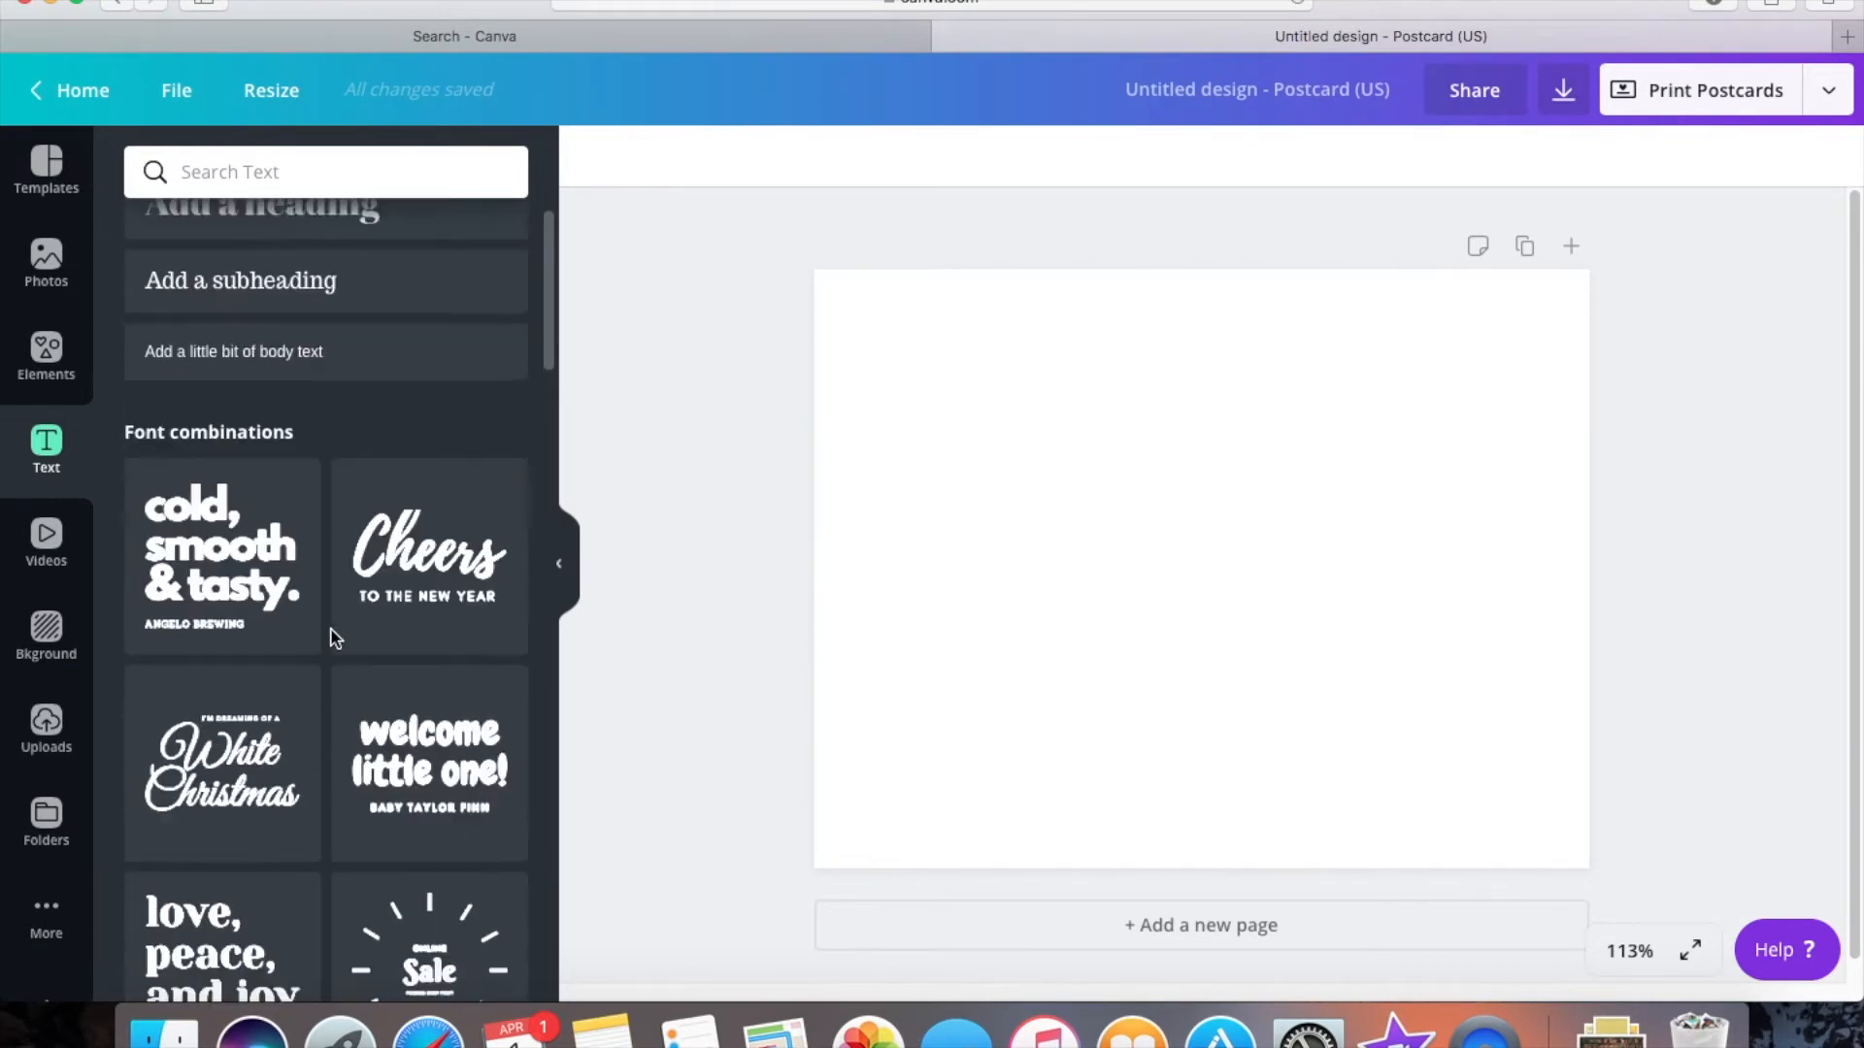
pyautogui.scroll(3, 330, 636)
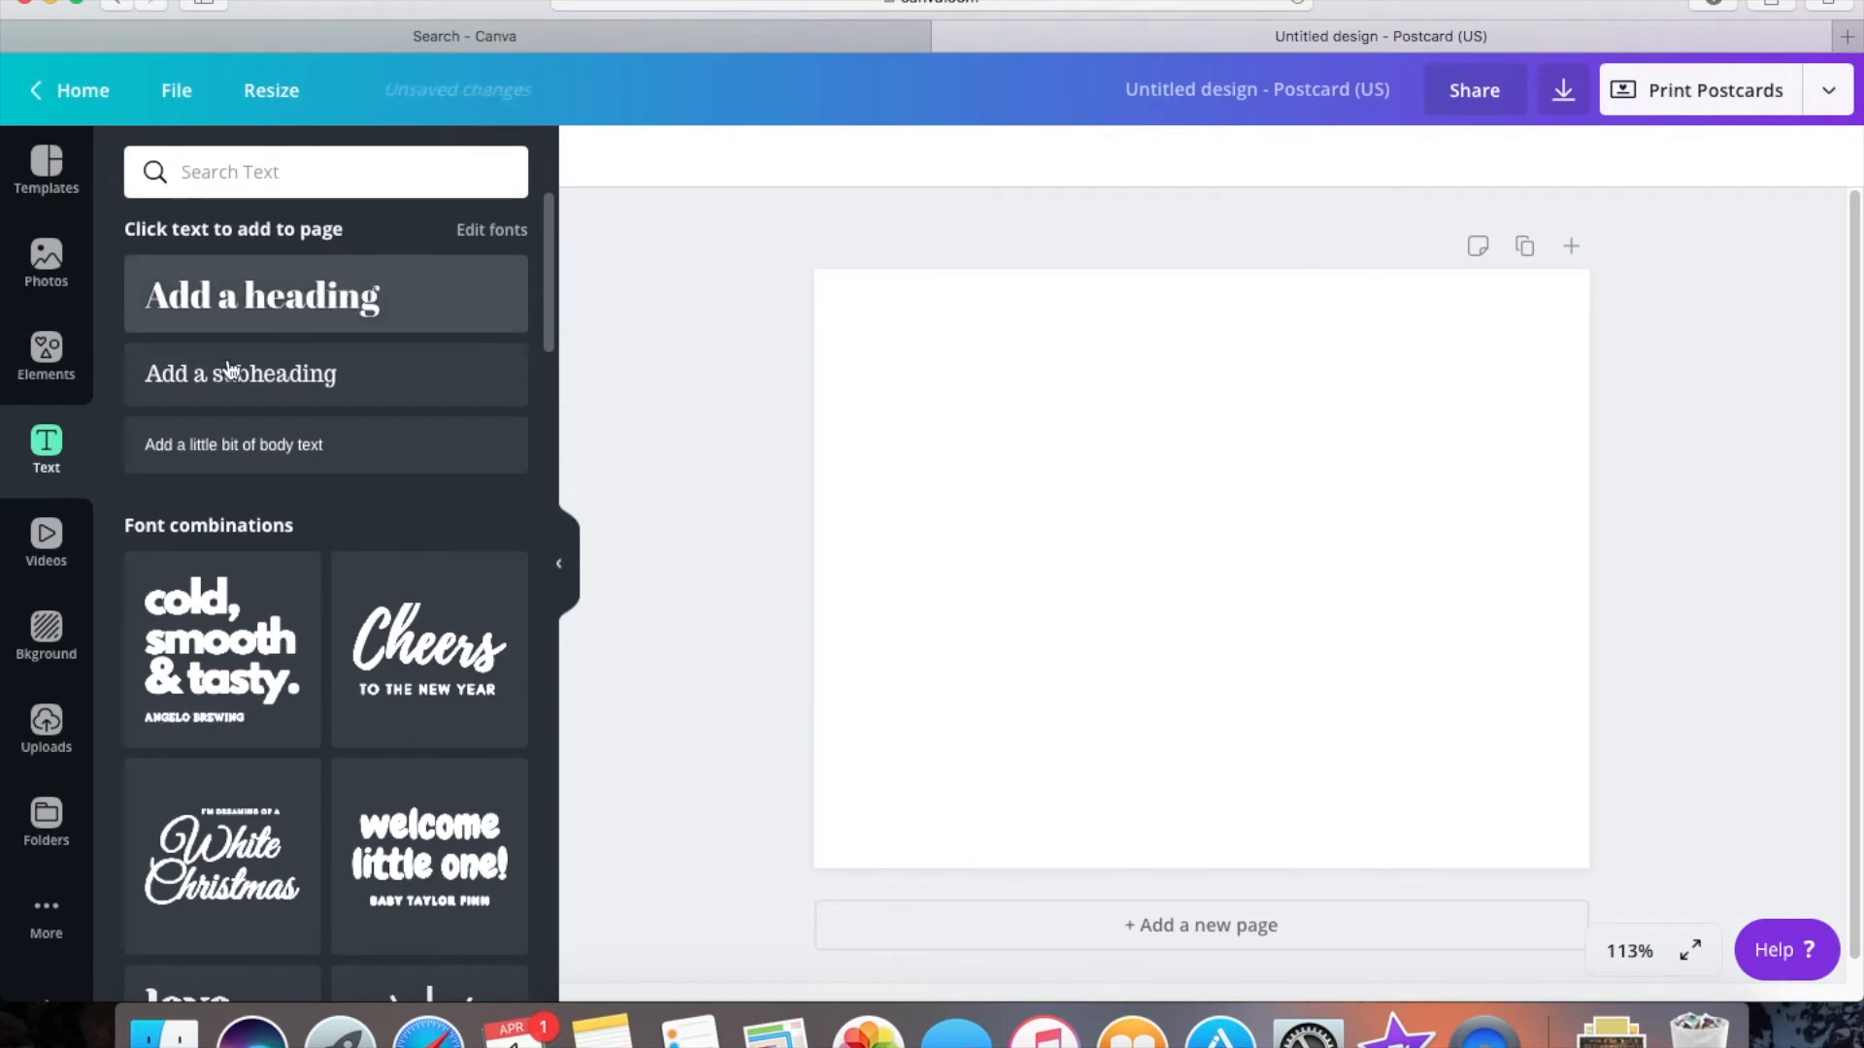
pyautogui.click(267, 302)
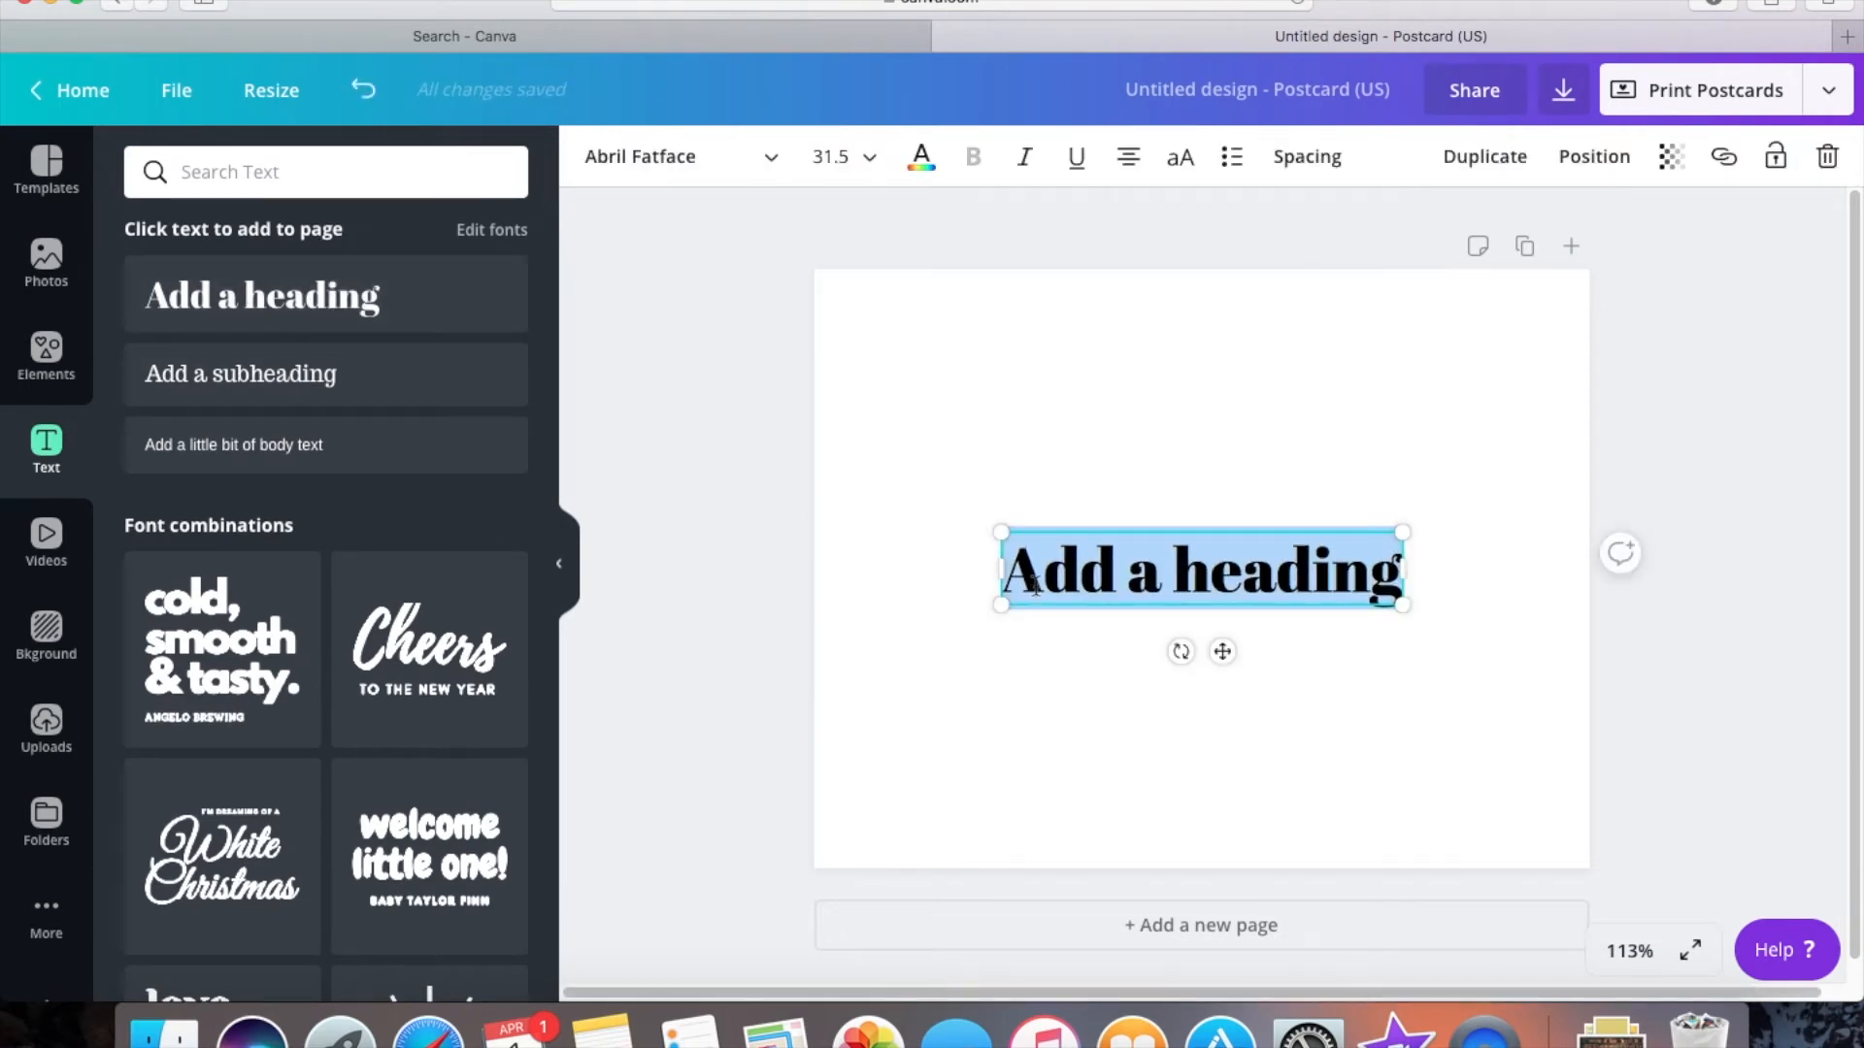
# - Look through the heading's font list and its spacing, position and transparency options
pyautogui.click(770, 160)
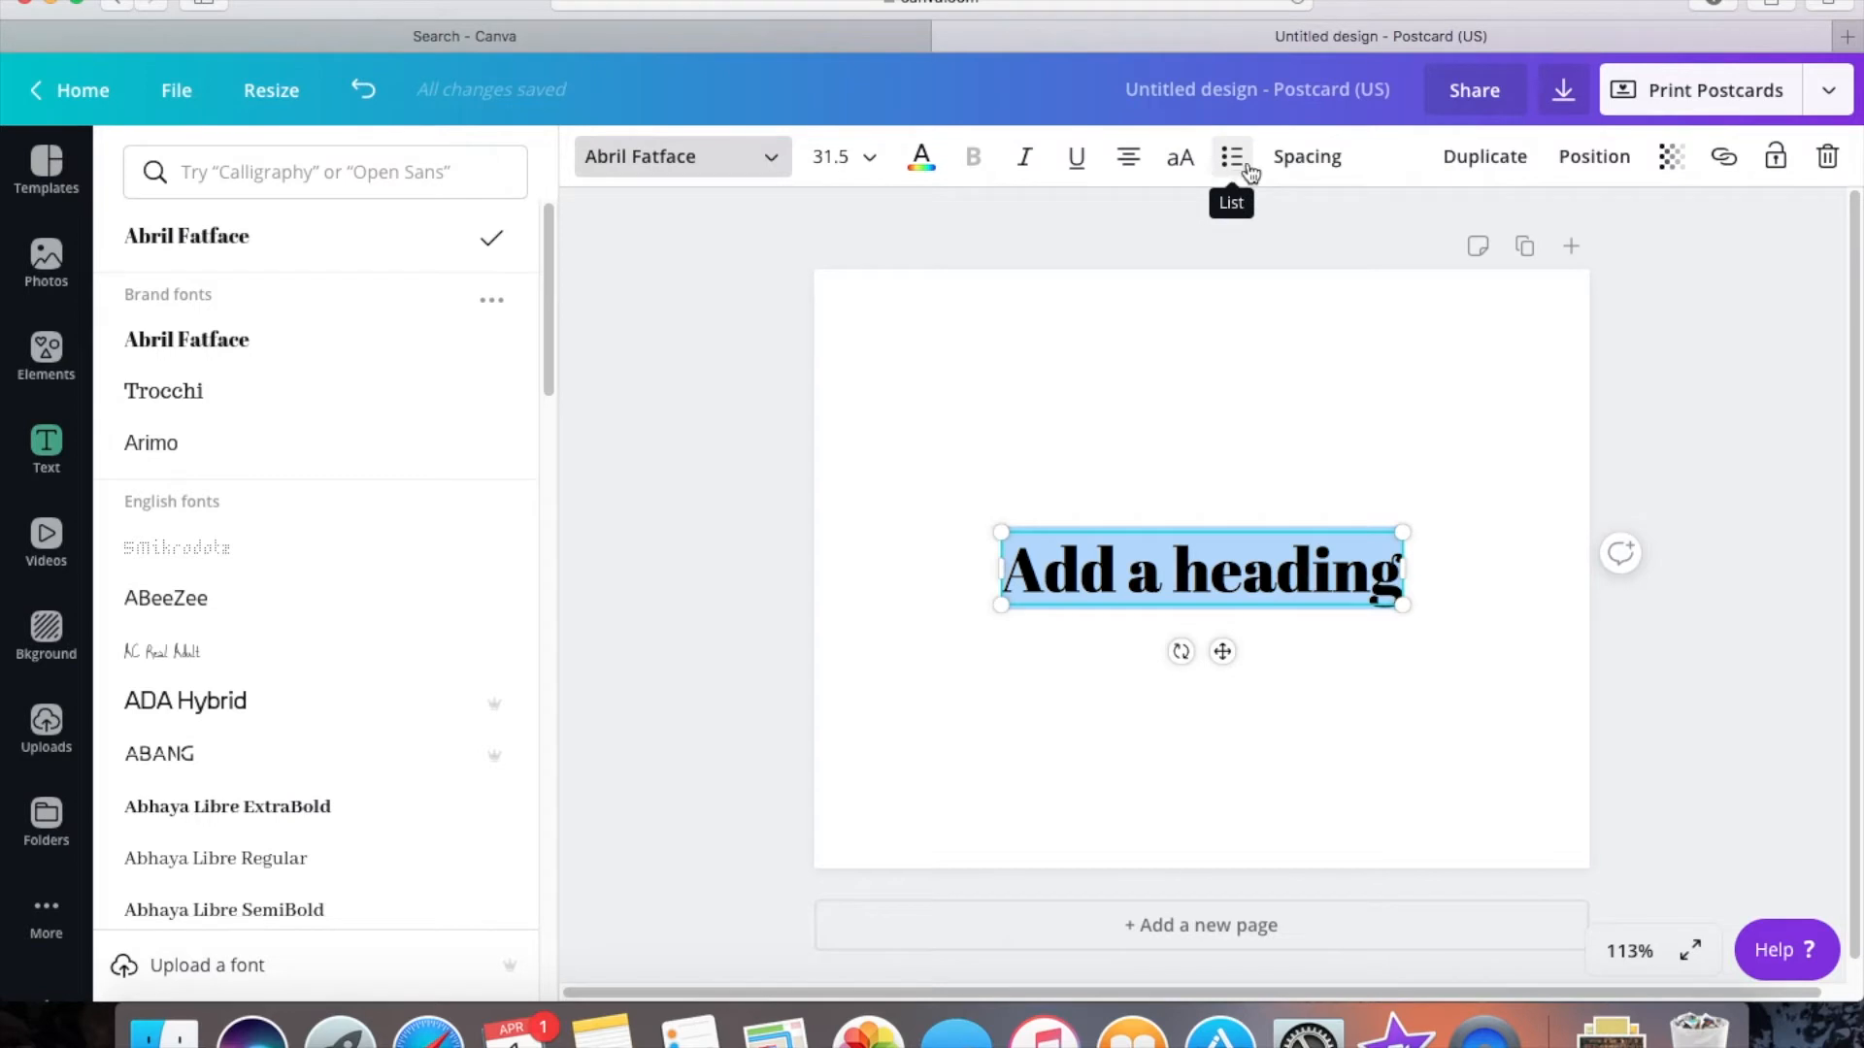
pyautogui.click(1300, 182)
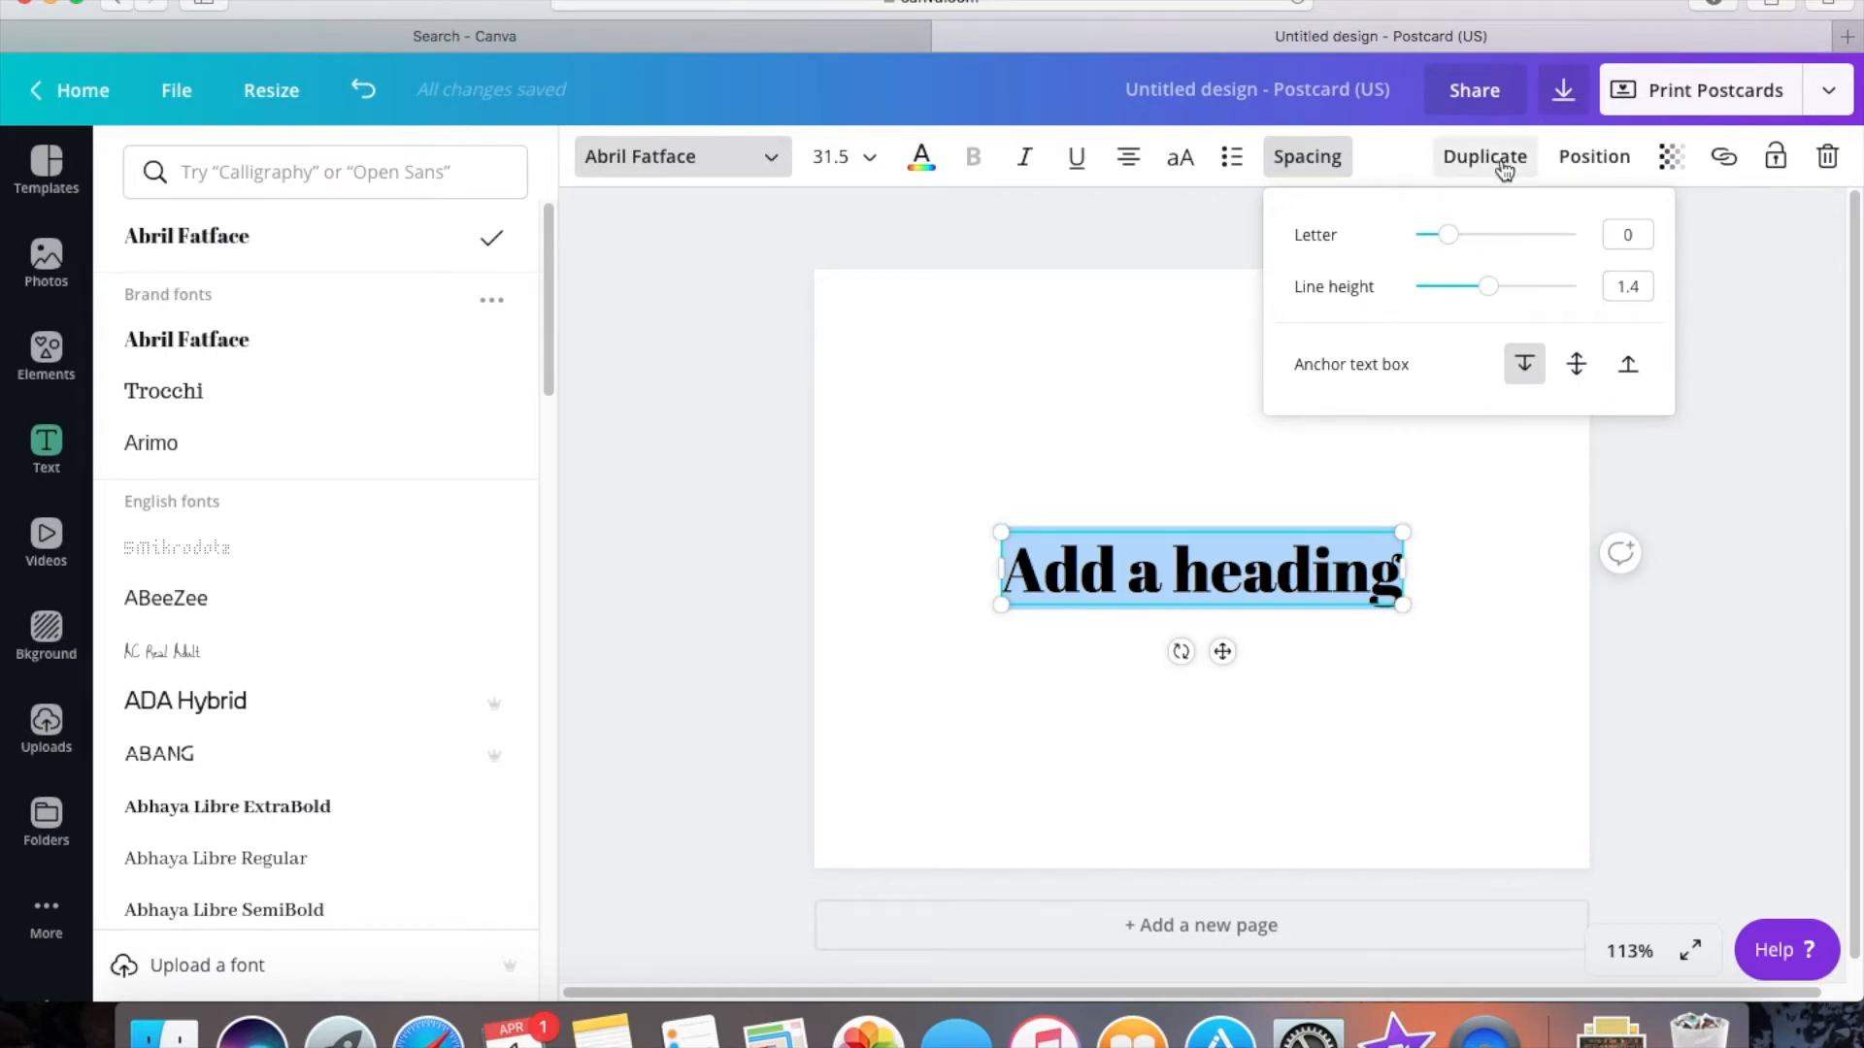
pyautogui.click(1579, 172)
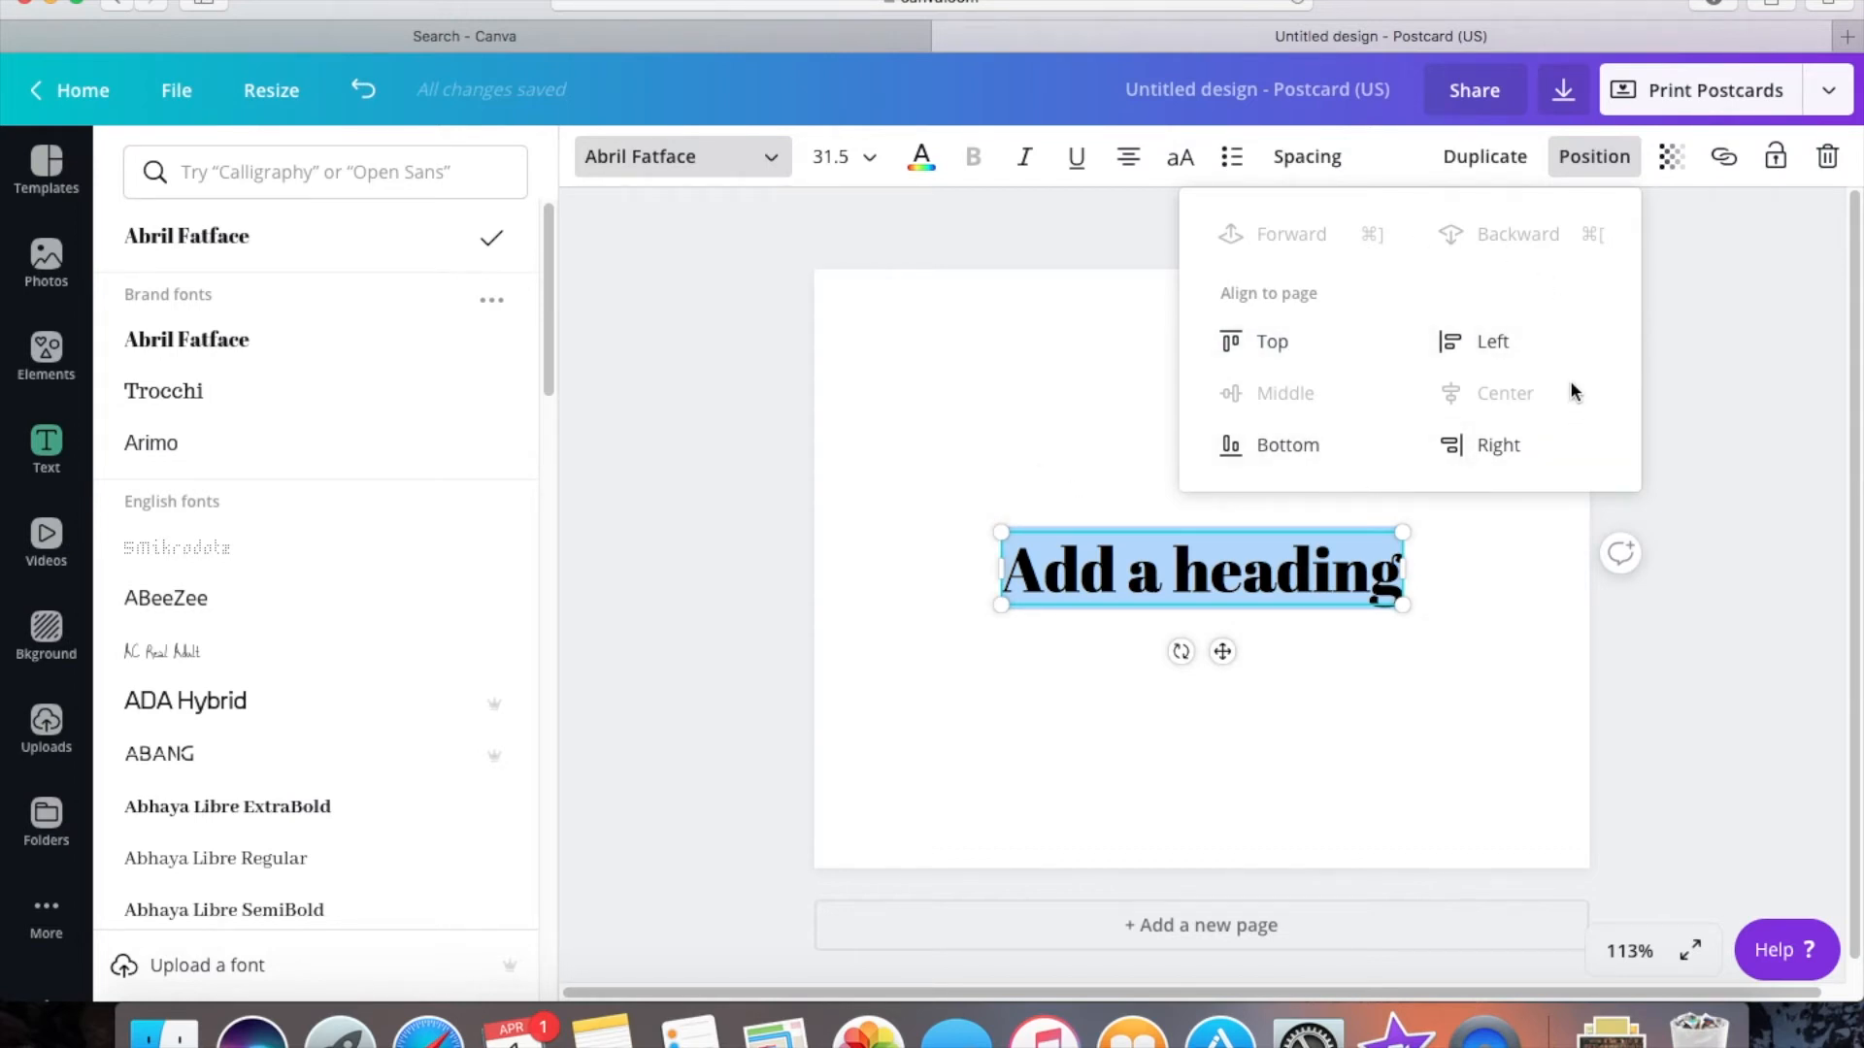
pyautogui.click(1680, 165)
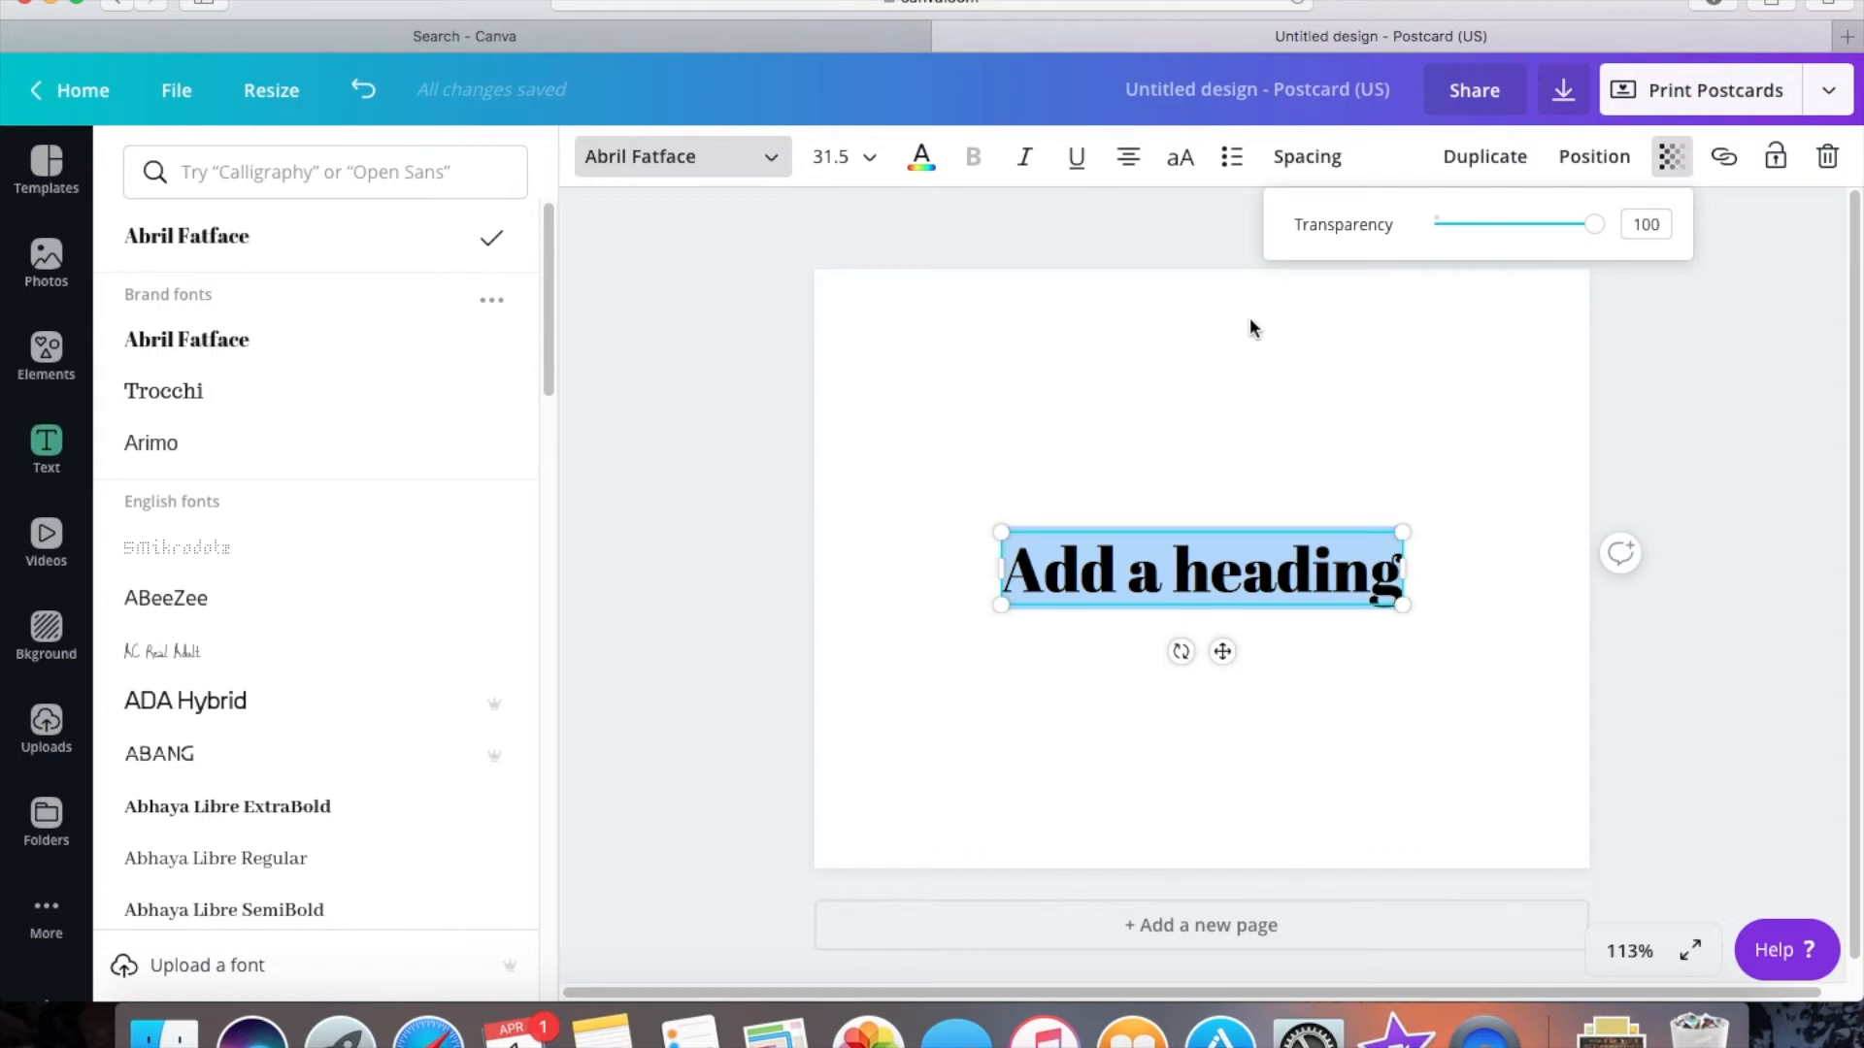
# - Search the video library for "home"
pyautogui.click(61, 537)
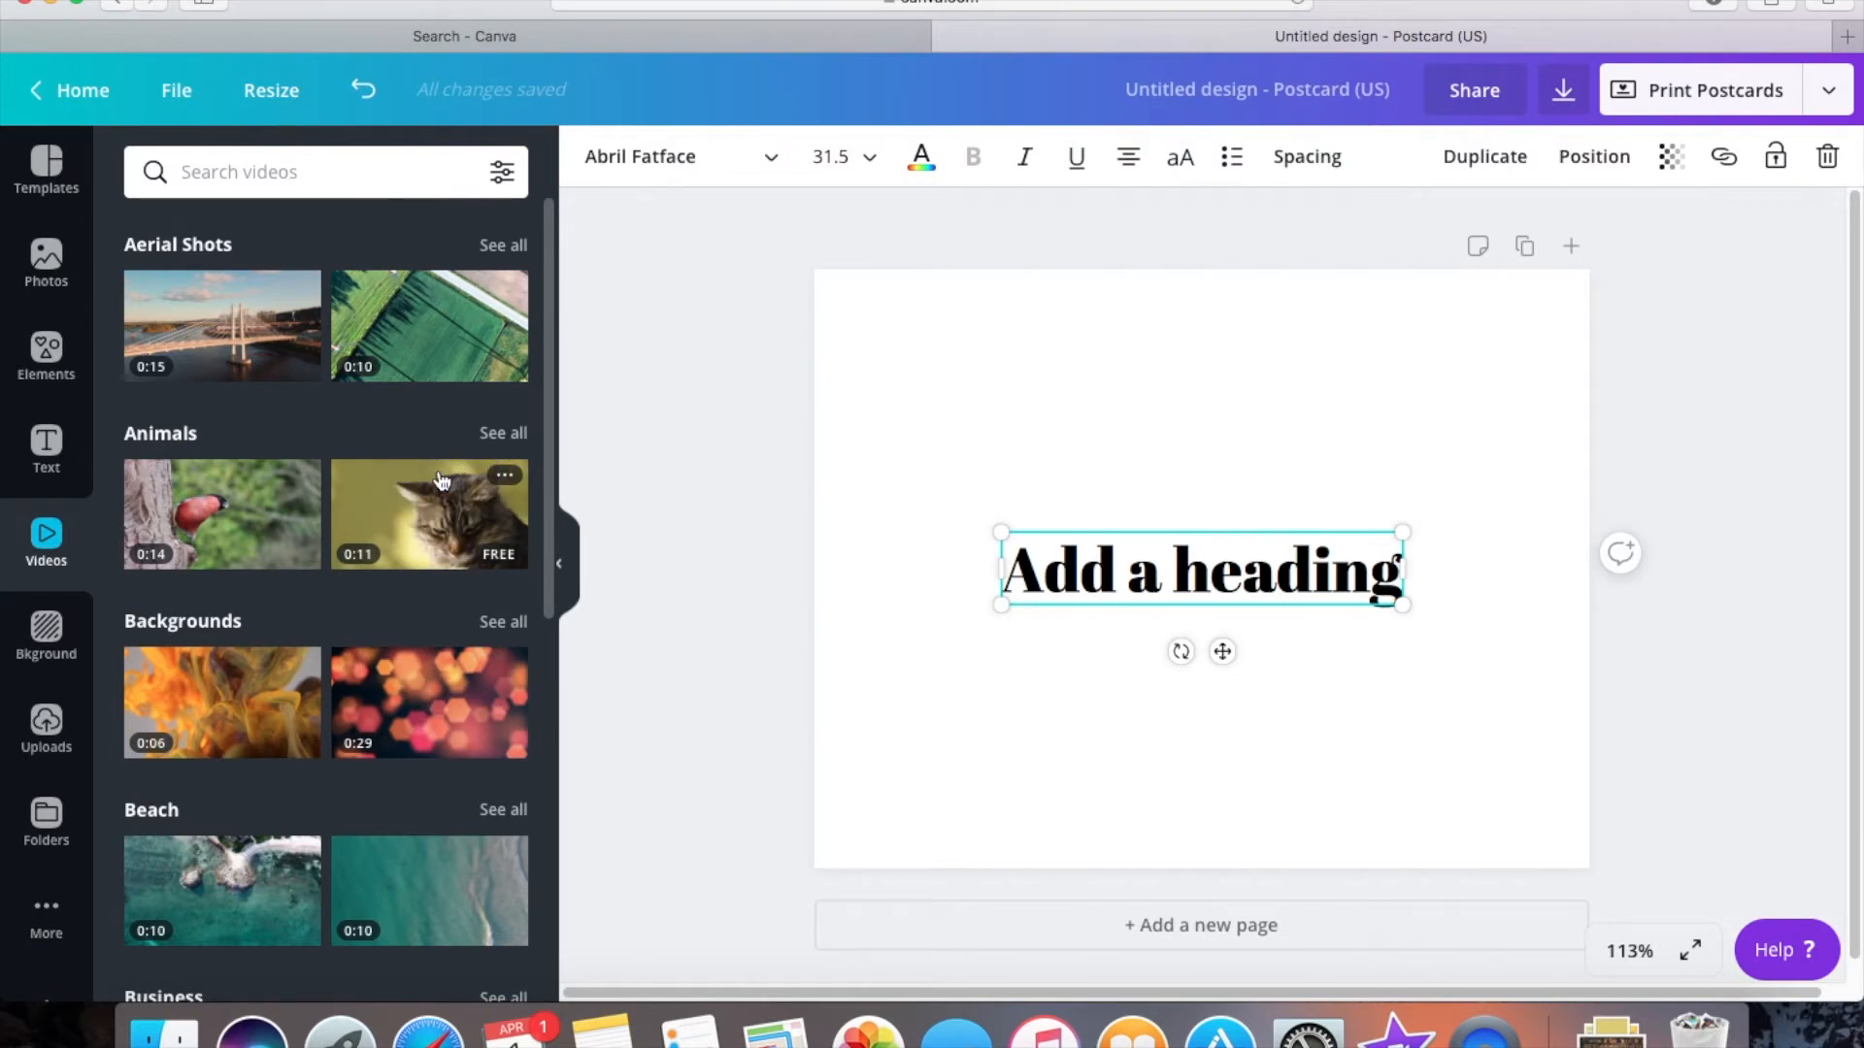
pyautogui.click(346, 177)
pyautogui.write('home')
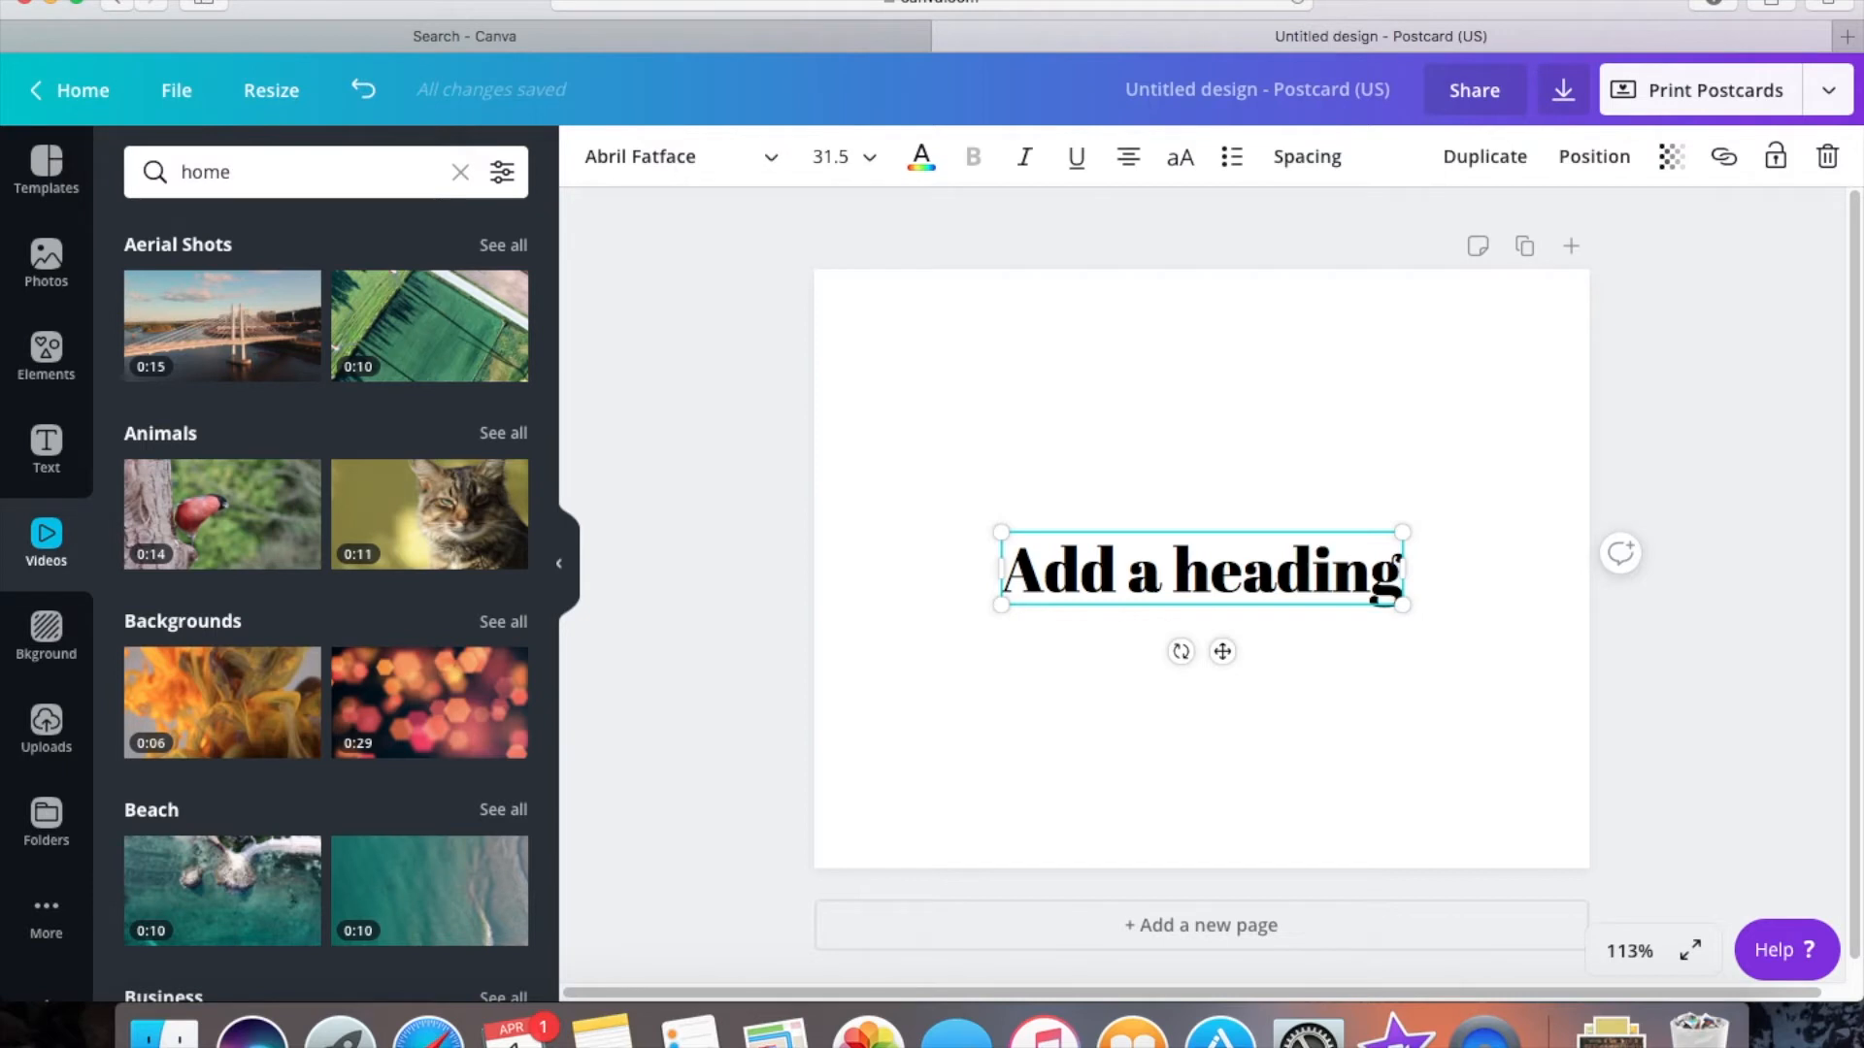
pyautogui.press('Return')
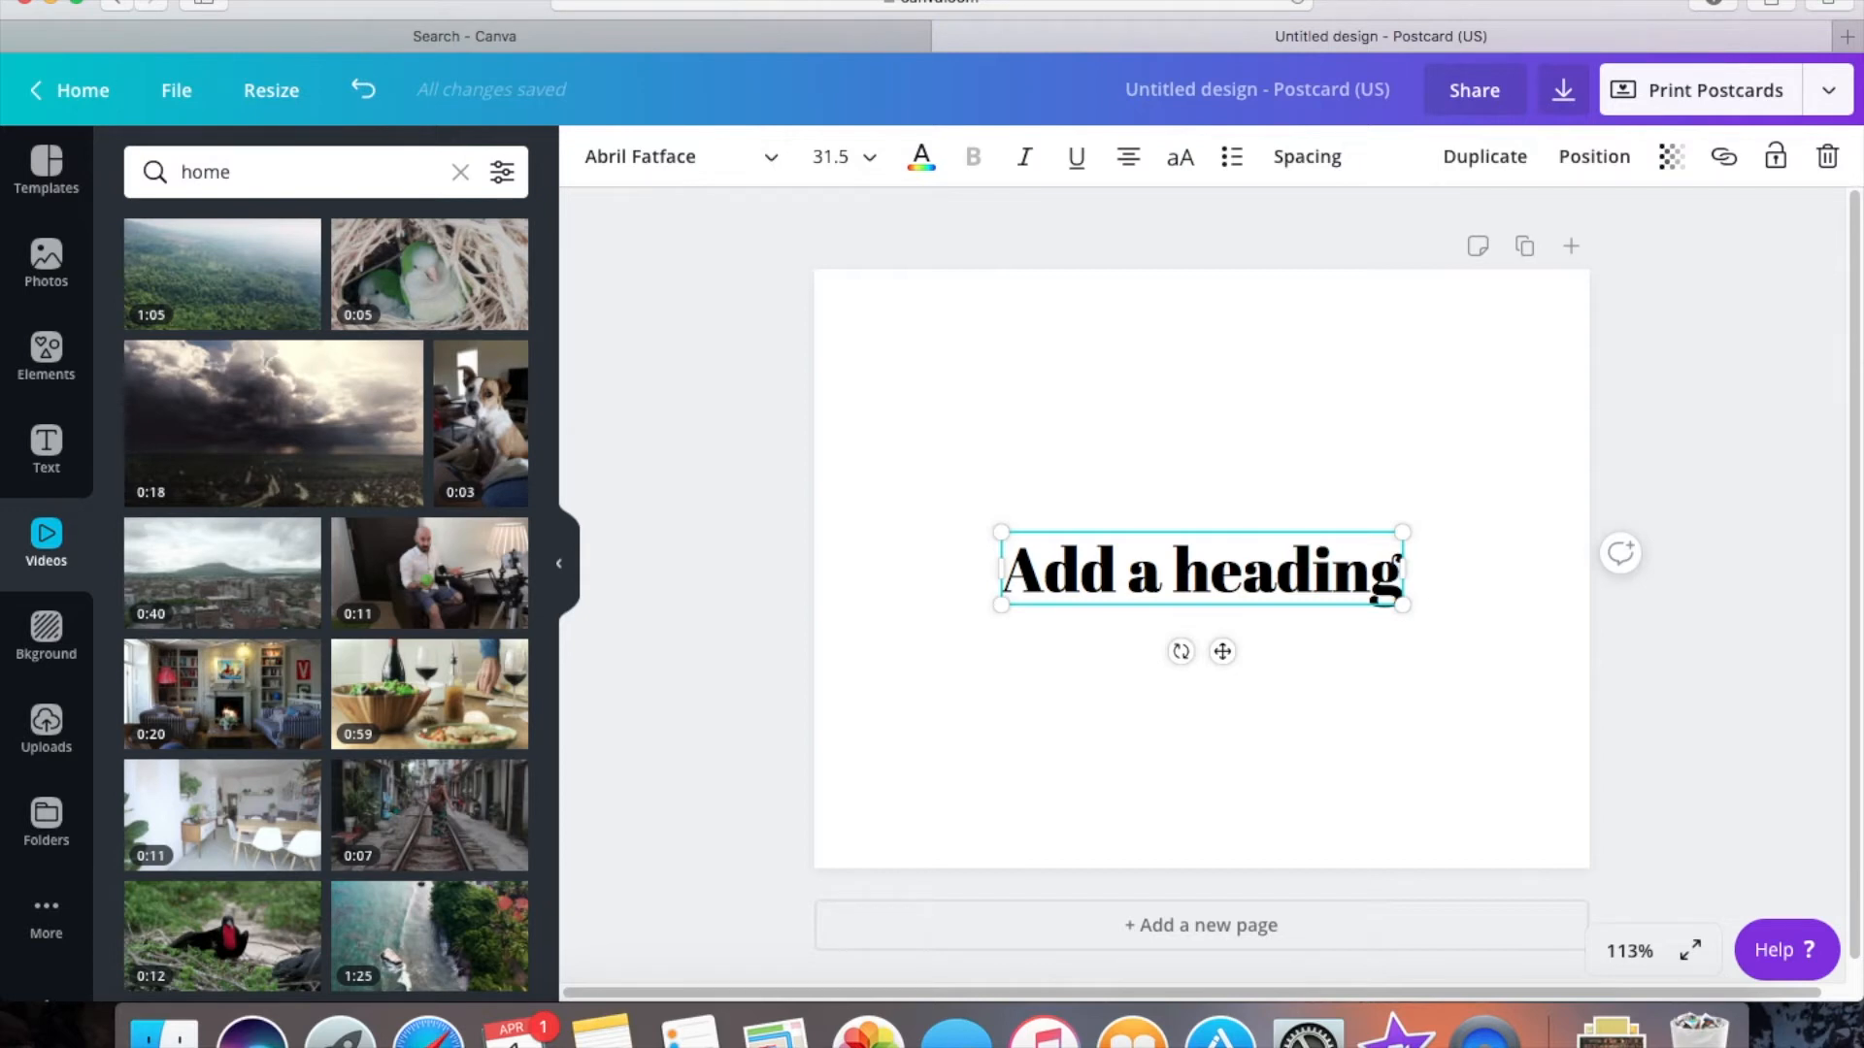
# - Look through the background colors and categories, from landscapes and patterns to nature, and view the uploaded images
pyautogui.click(47, 636)
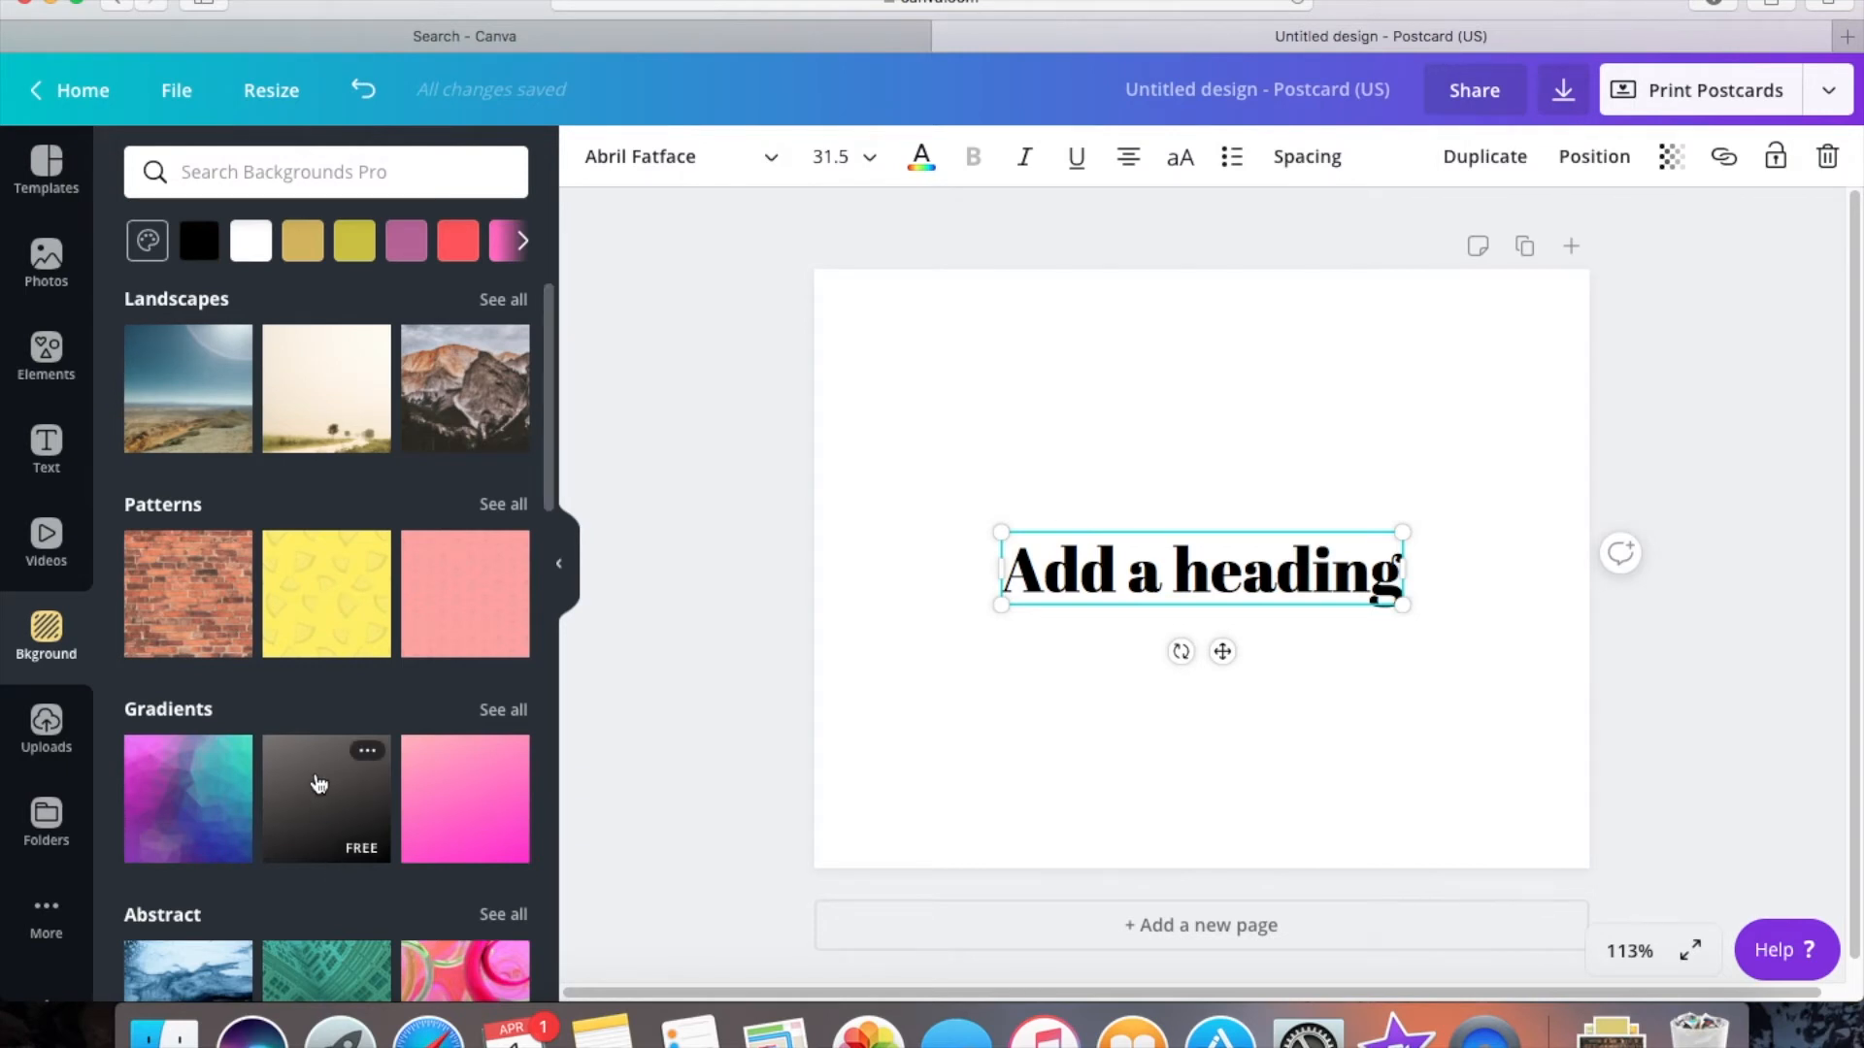
pyautogui.scroll(-4, 320, 782)
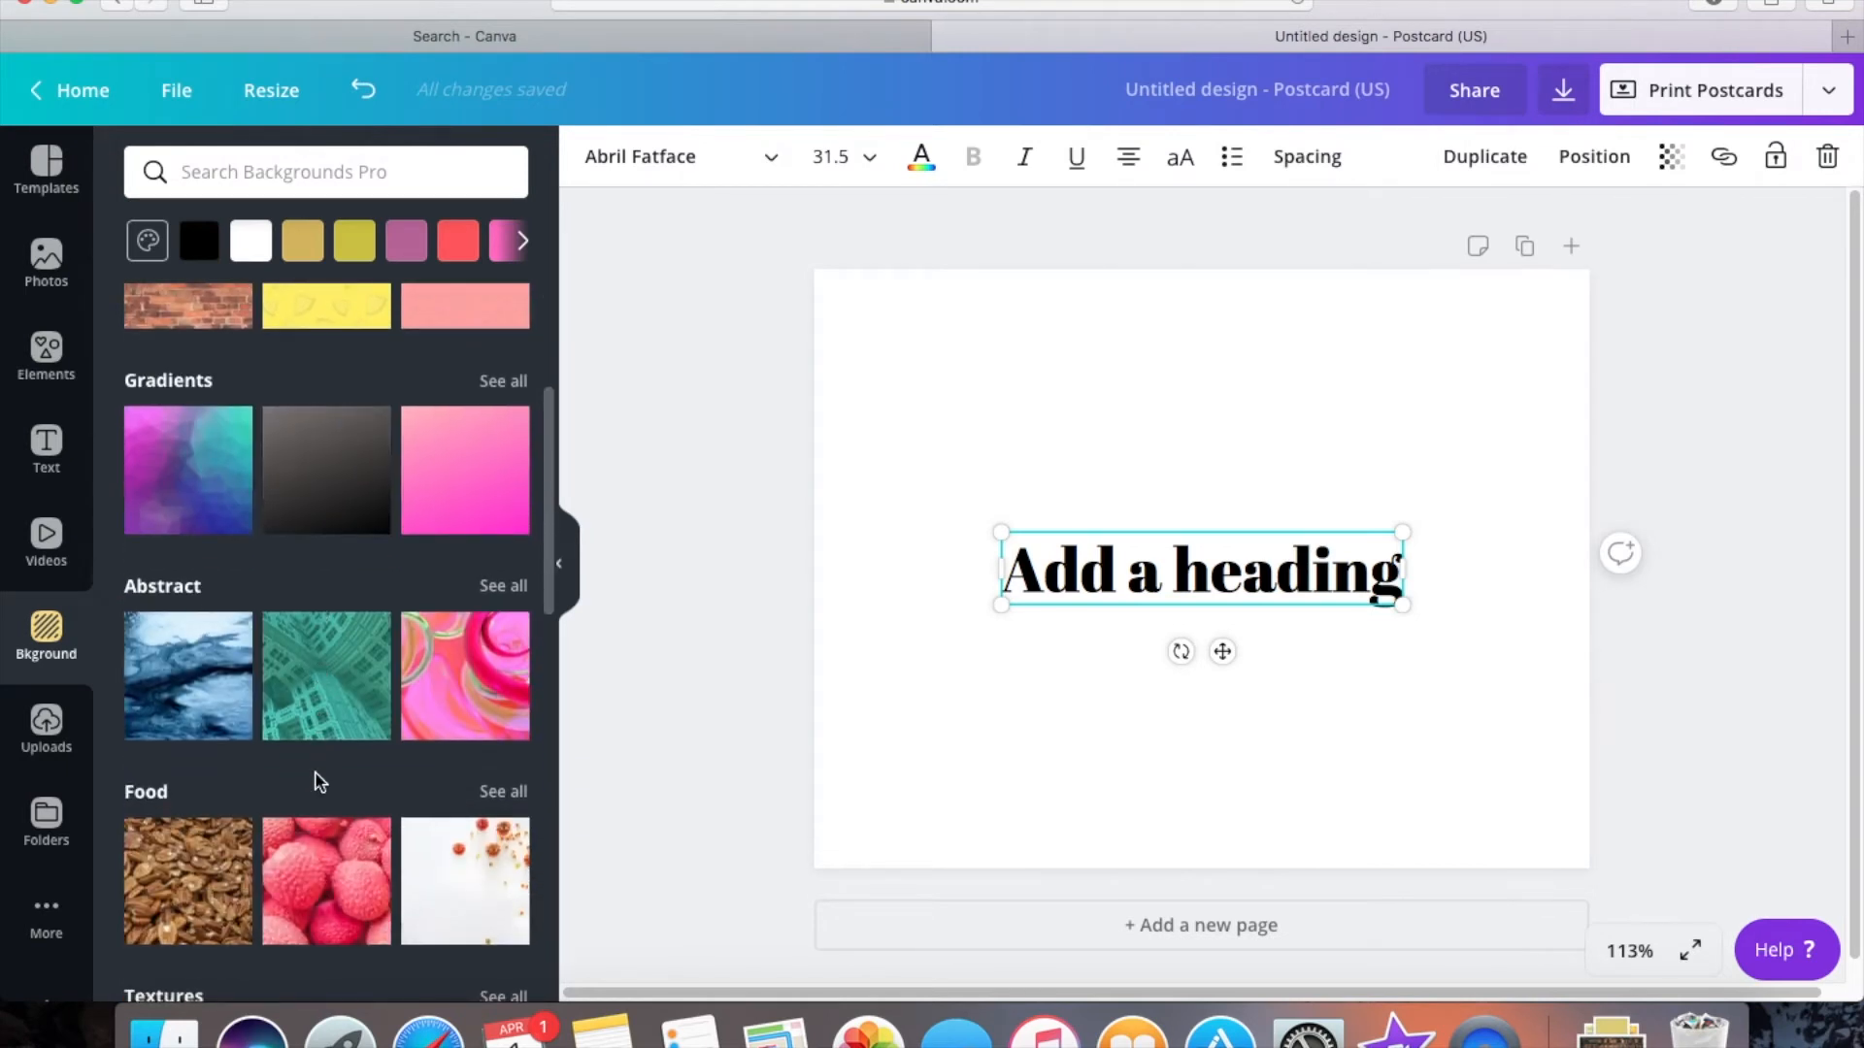
pyautogui.scroll(-3, 319, 783)
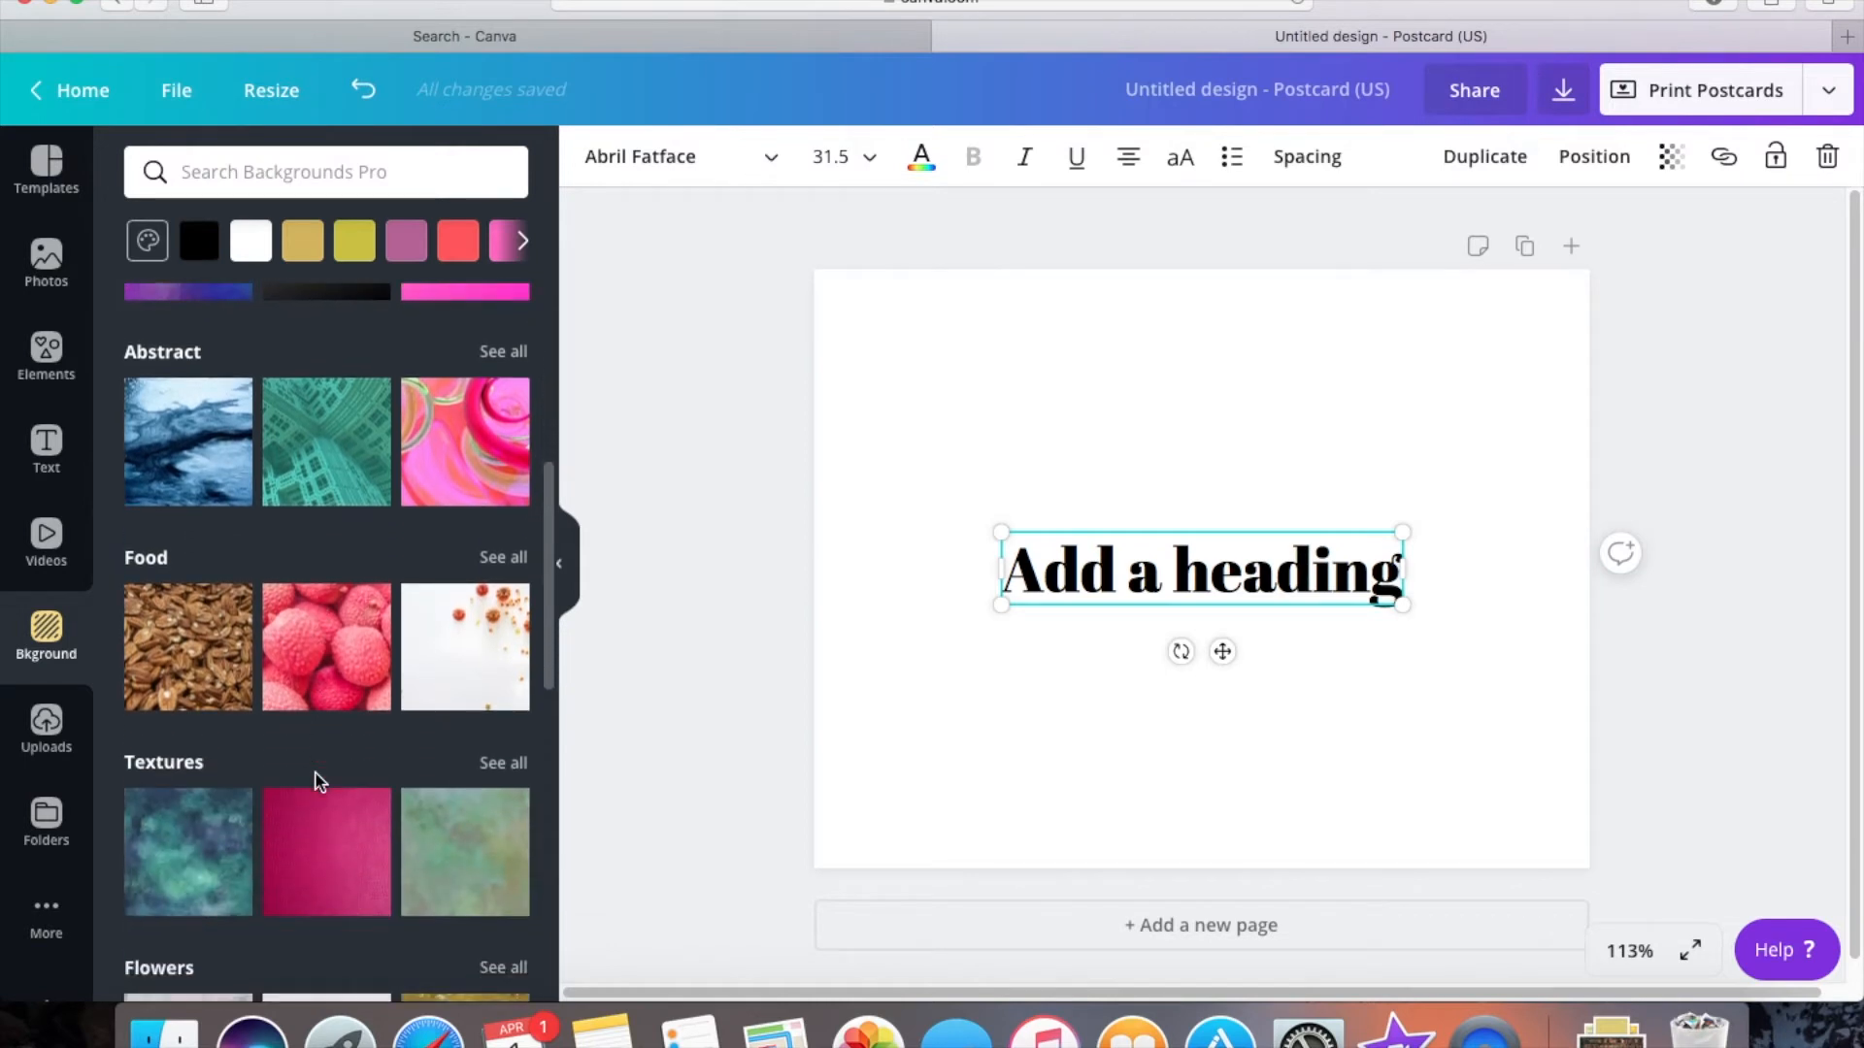
pyautogui.scroll(-3, 316, 774)
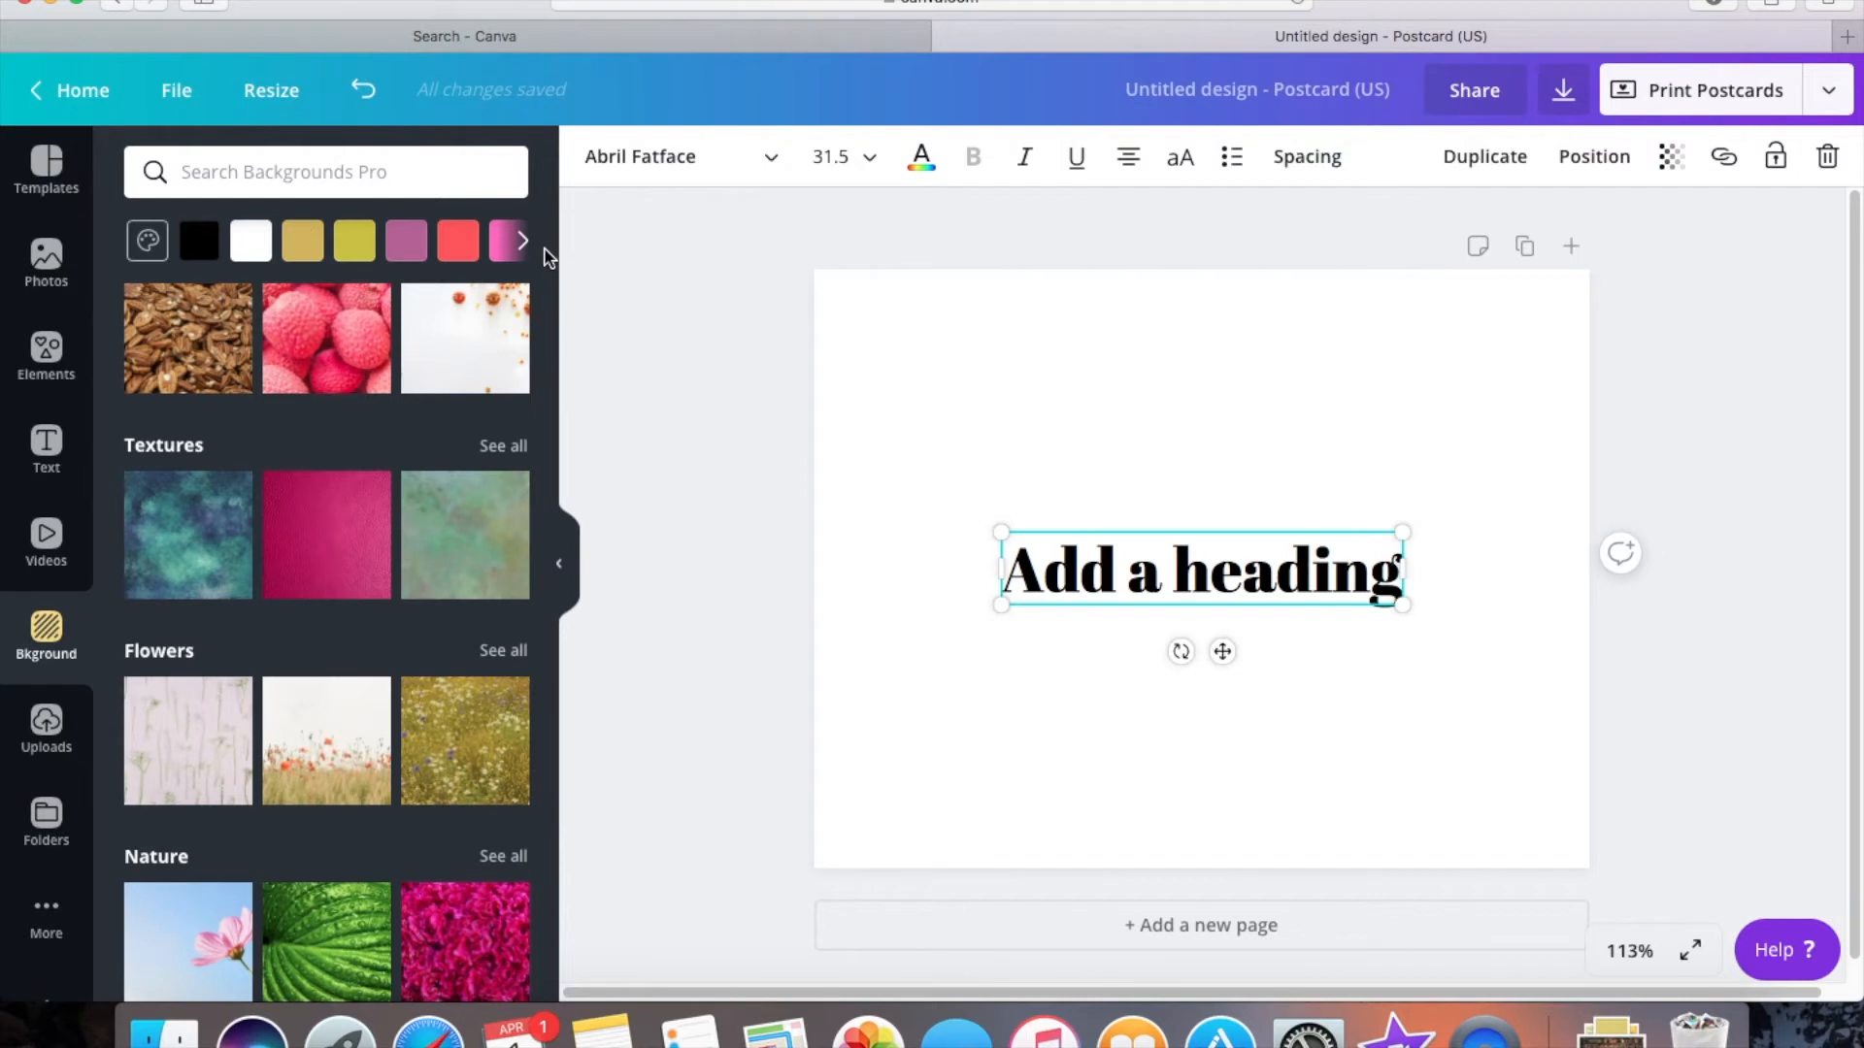
pyautogui.click(357, 245)
pyautogui.scroll(-3, 397, 515)
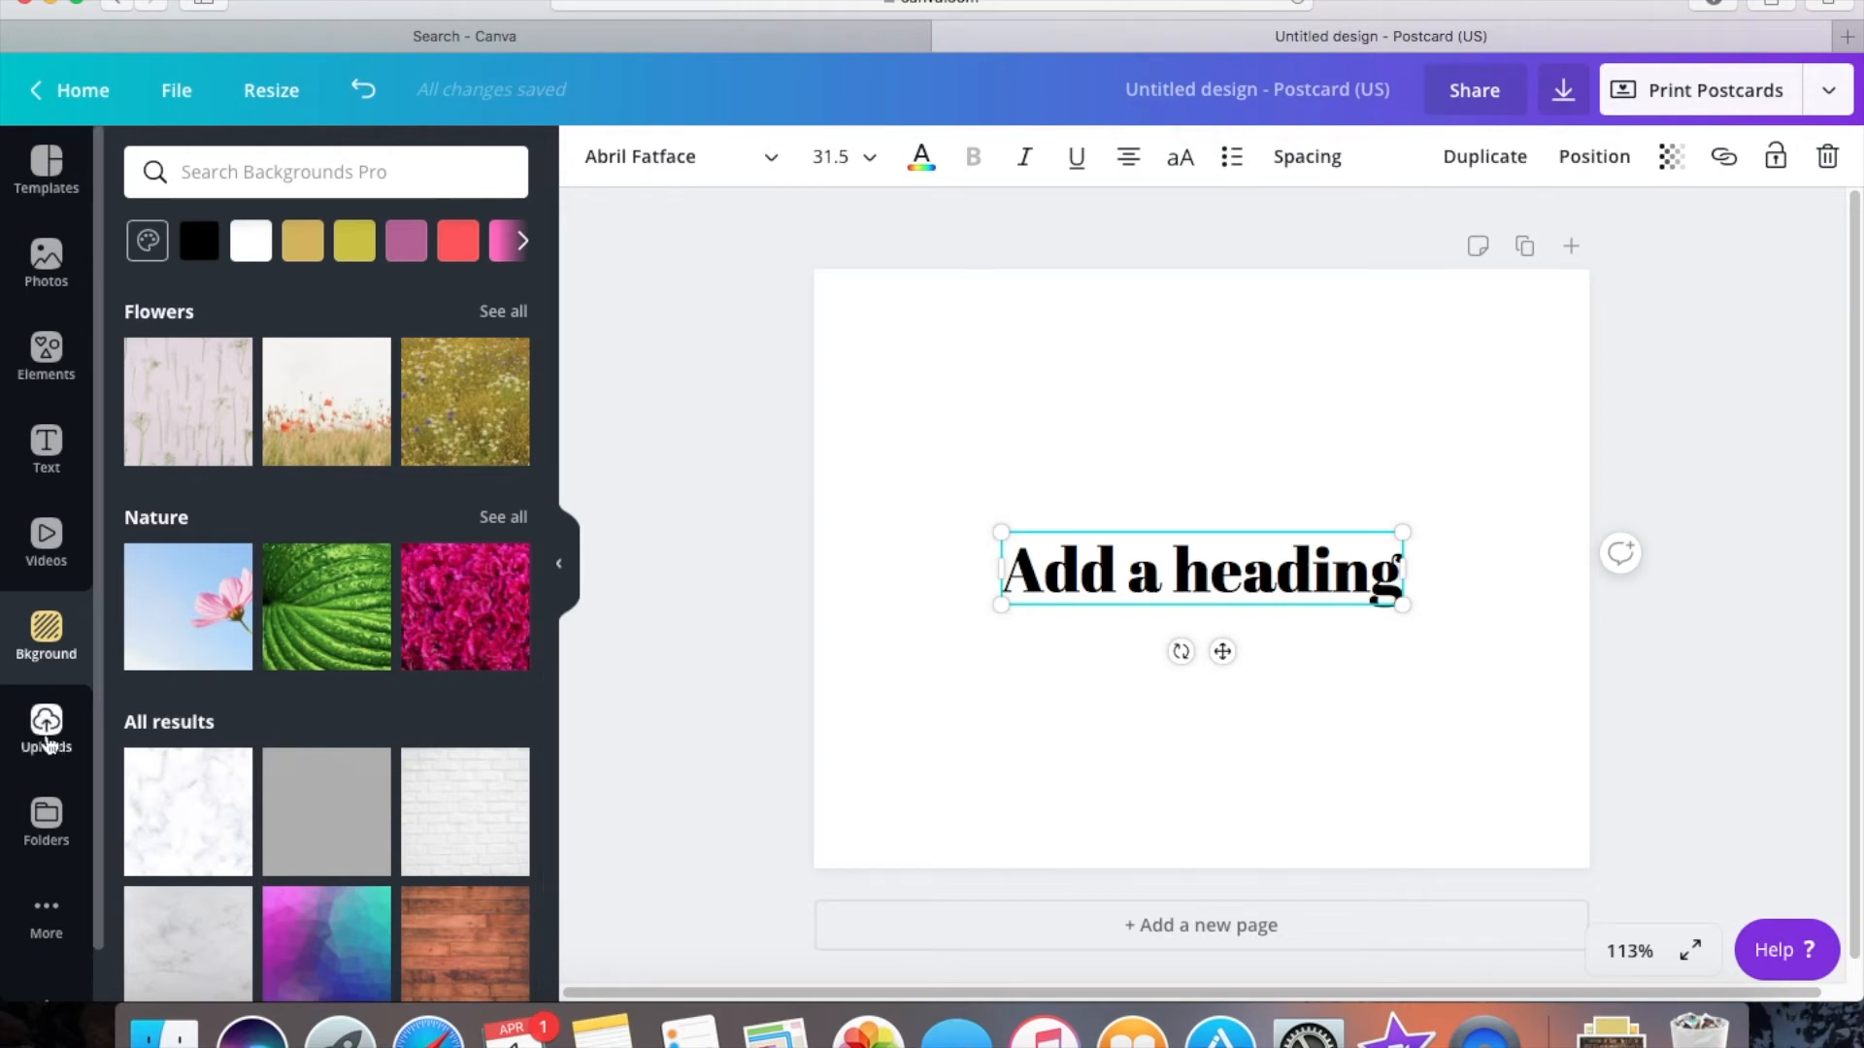
pyautogui.click(47, 743)
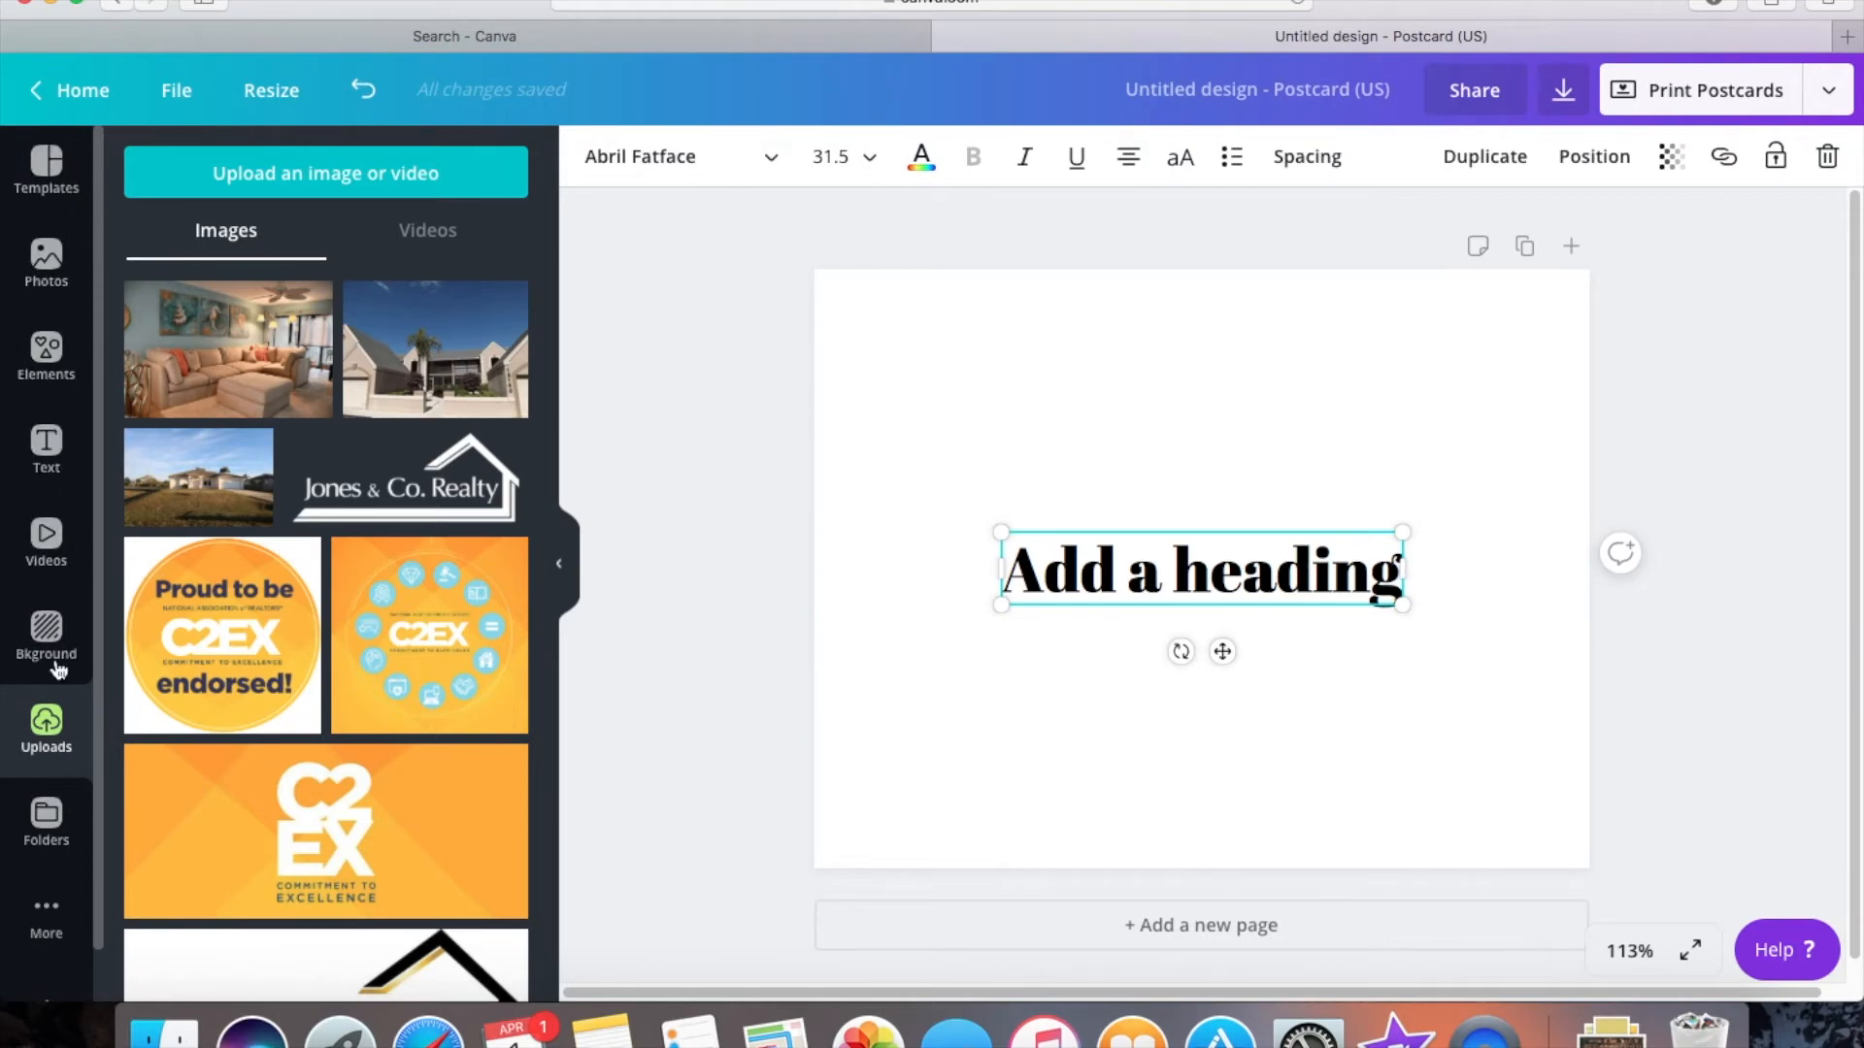
# - Bring back the Real Estate Postcard templates and delete the heading text box from the postcard
pyautogui.click(46, 170)
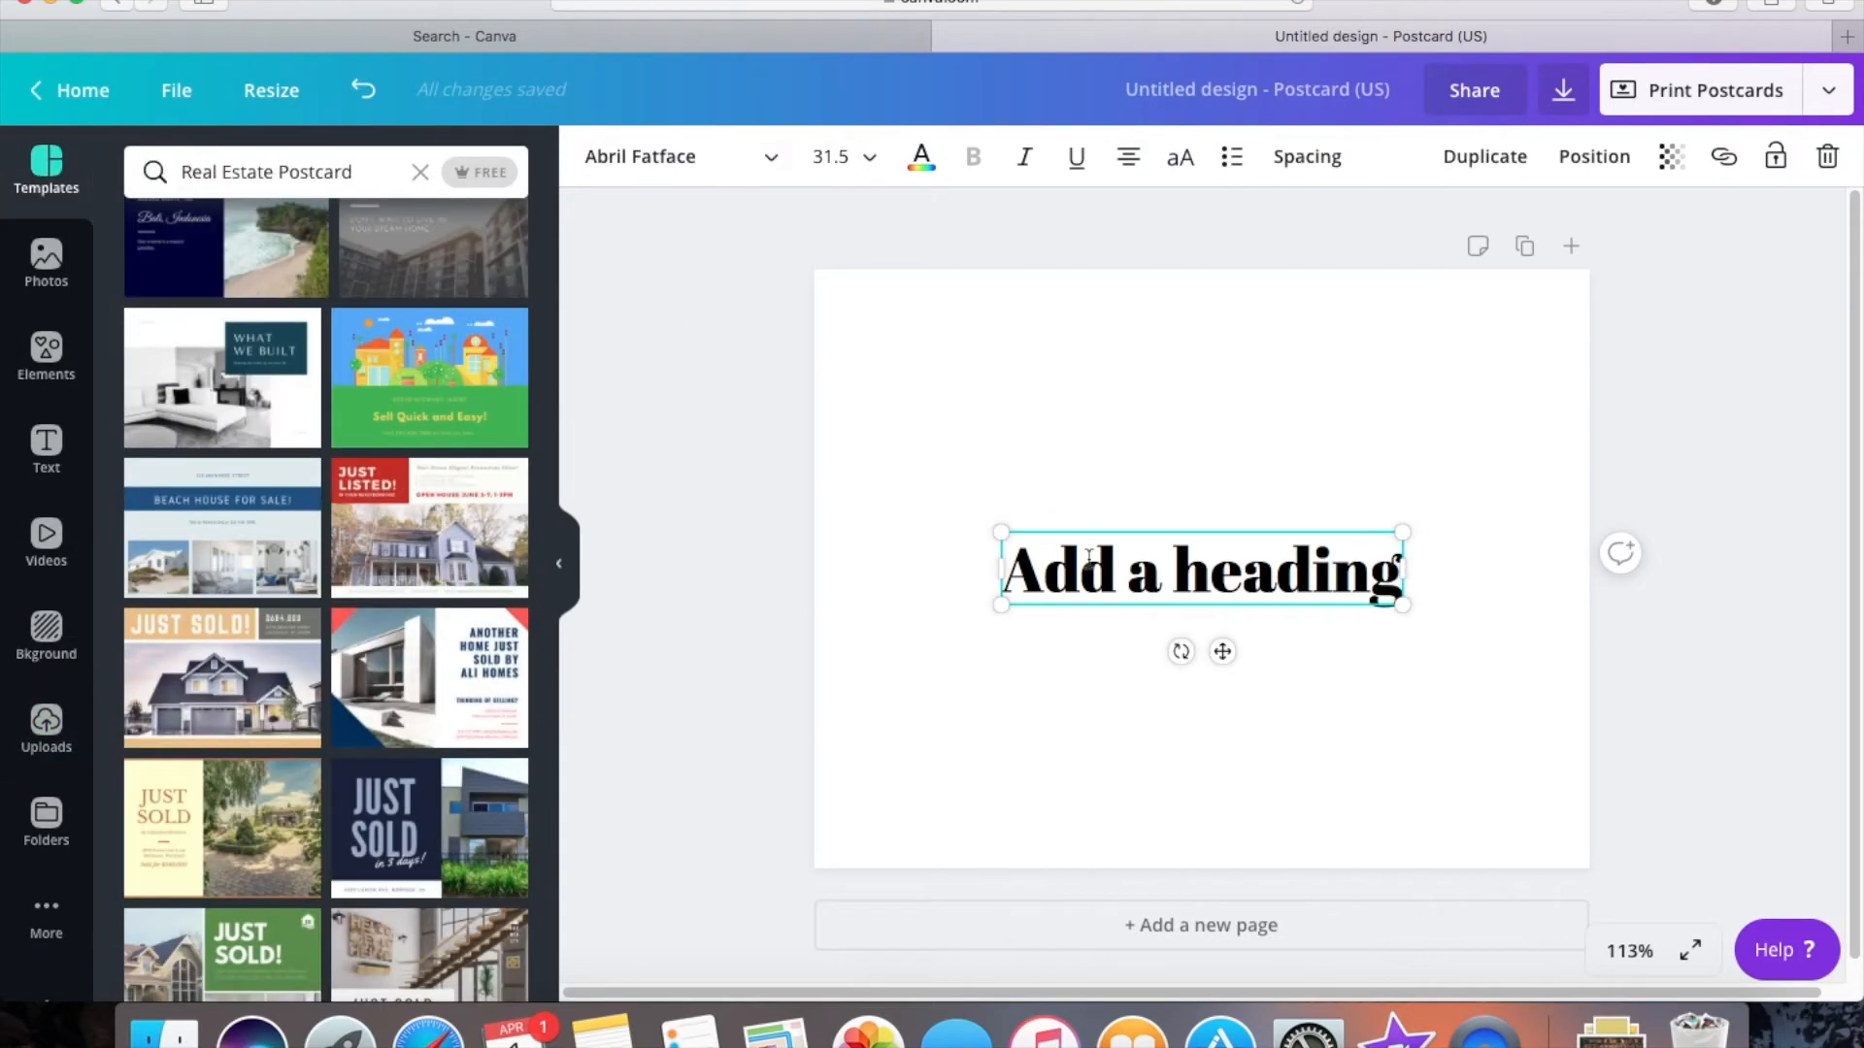
pyautogui.click(1080, 540)
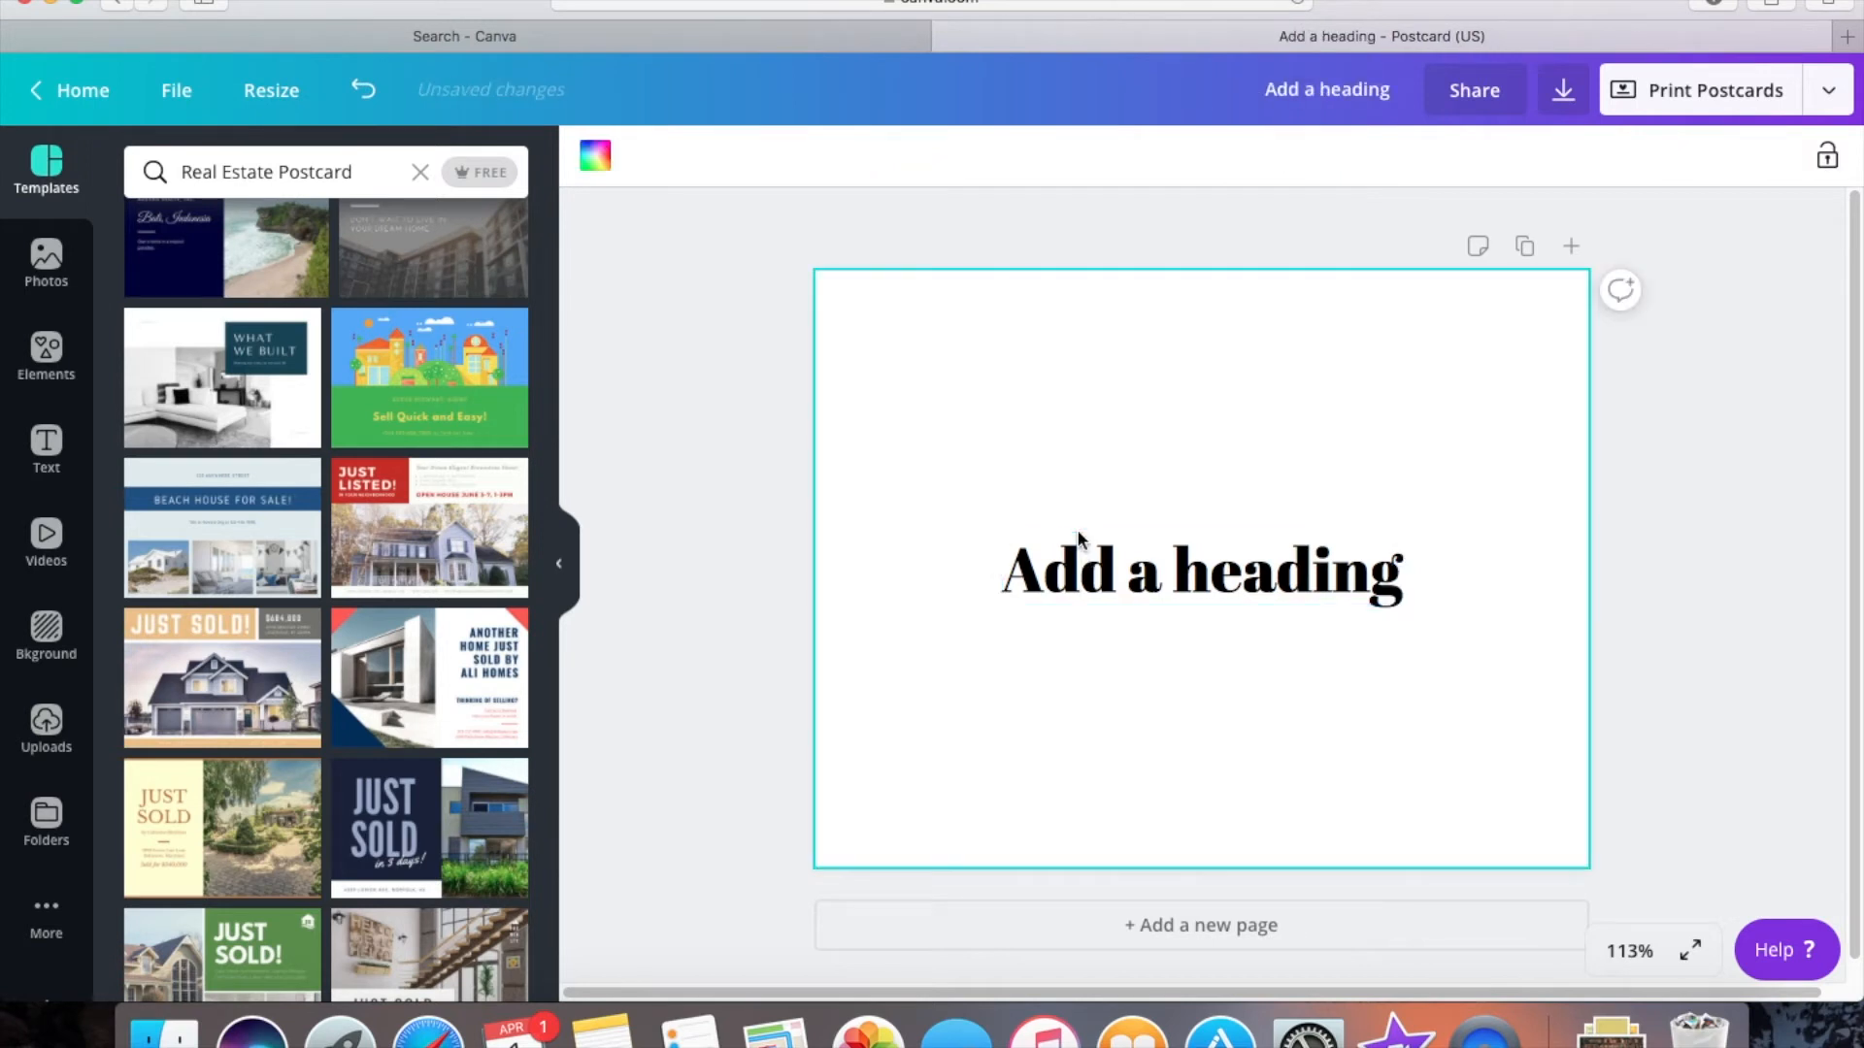
pyautogui.click(1322, 568)
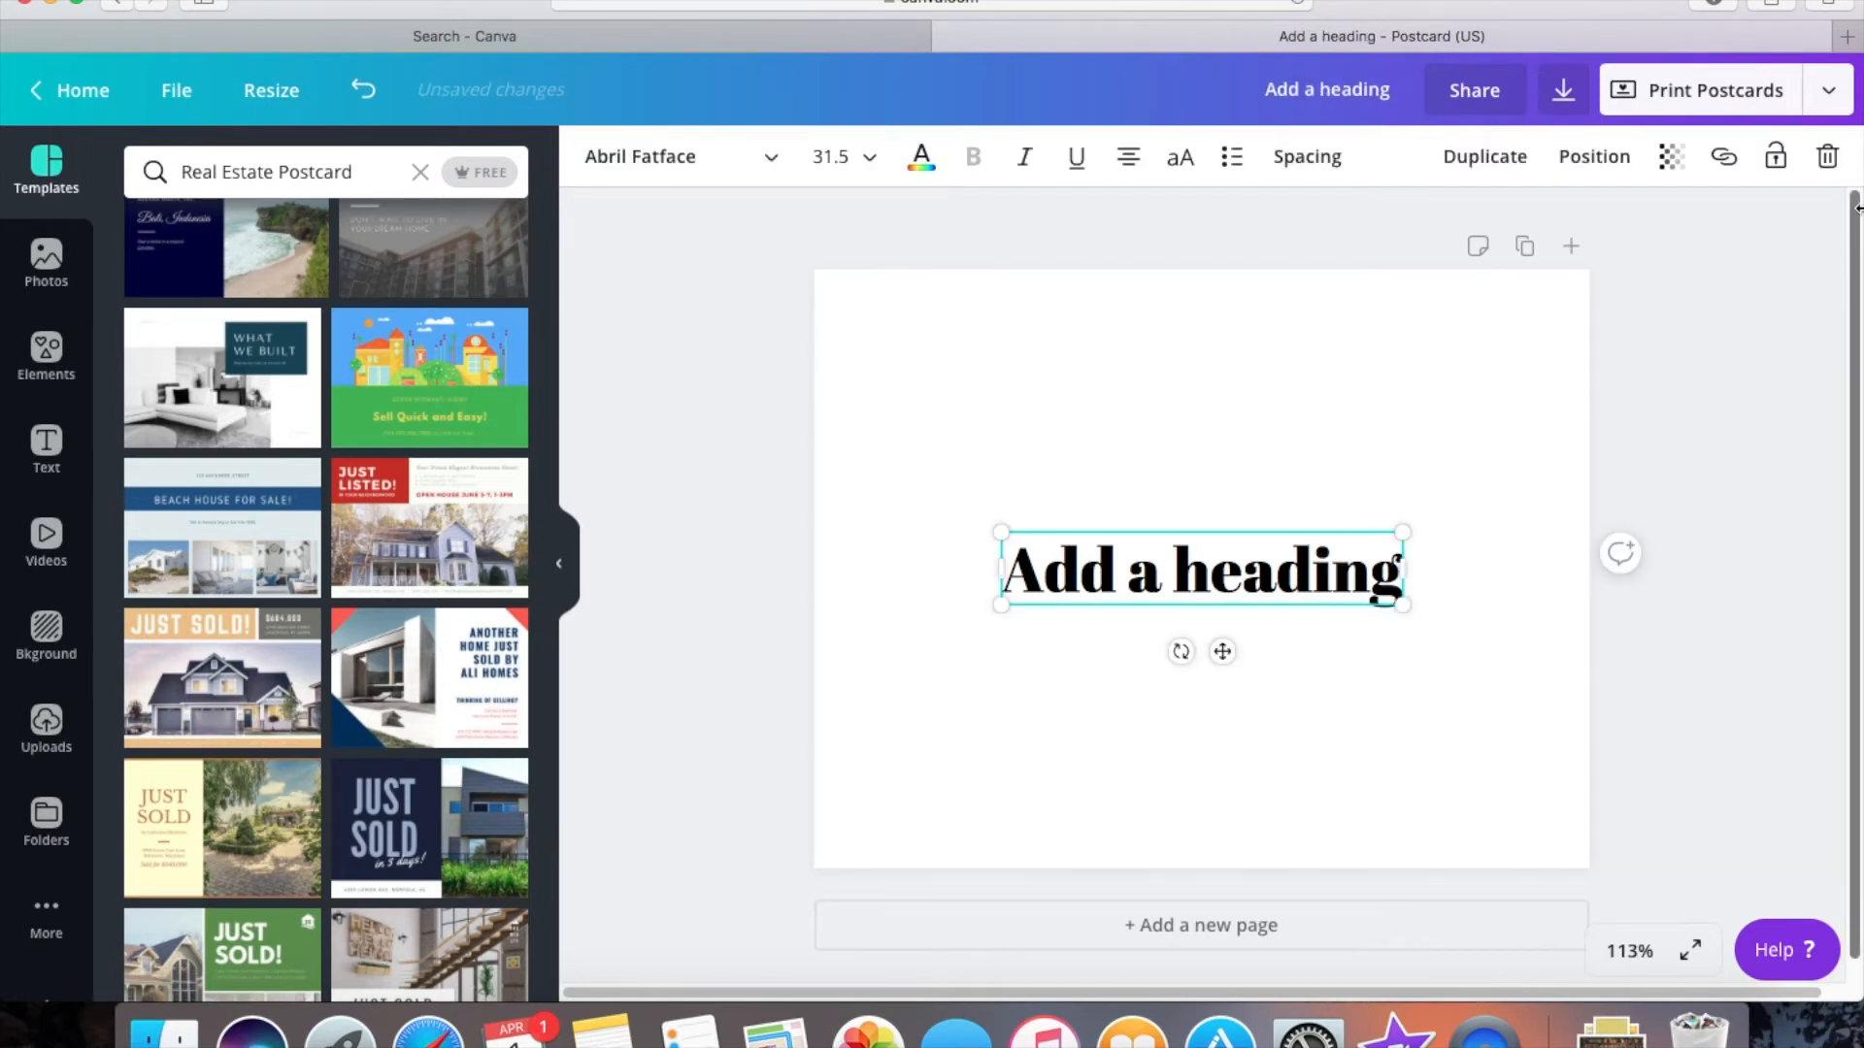
pyautogui.click(1827, 156)
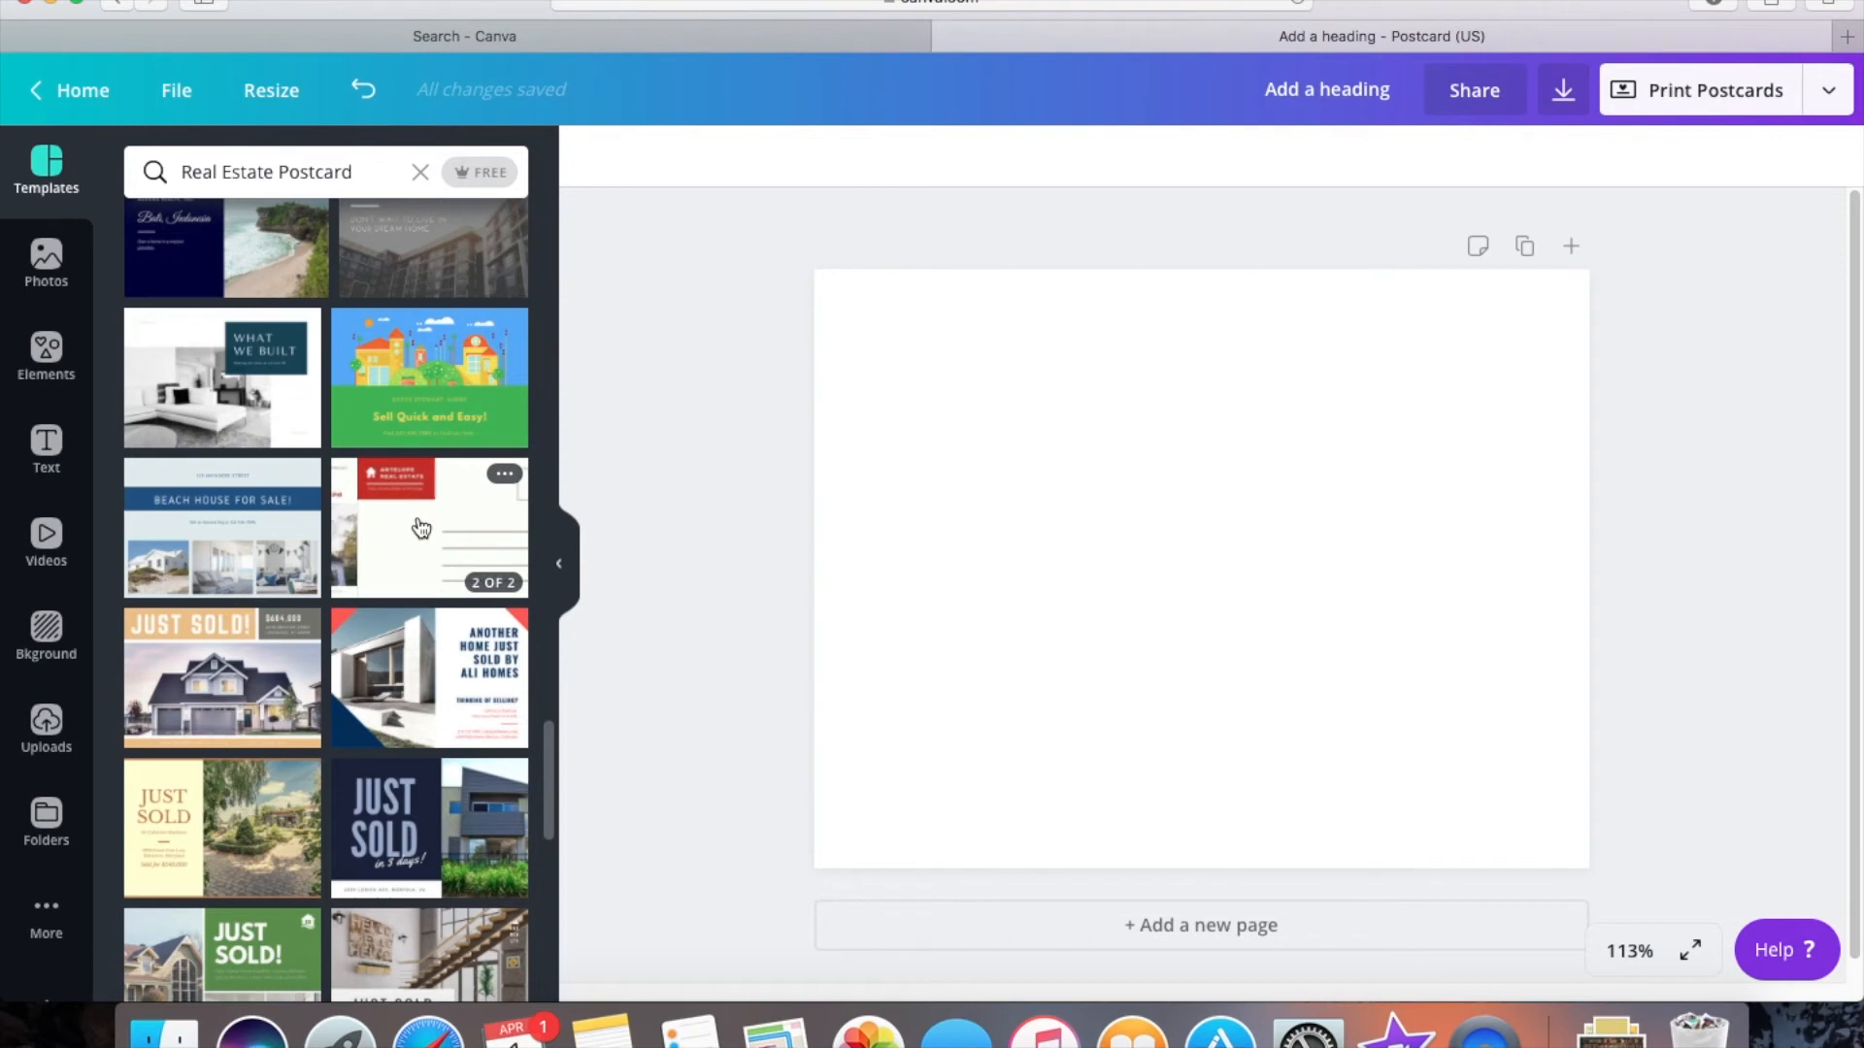
# - Apply the front page of the Dark Blue Beach Photo Paradise Real Estate Postcard template to the blank page
pyautogui.scroll(3, 420, 527)
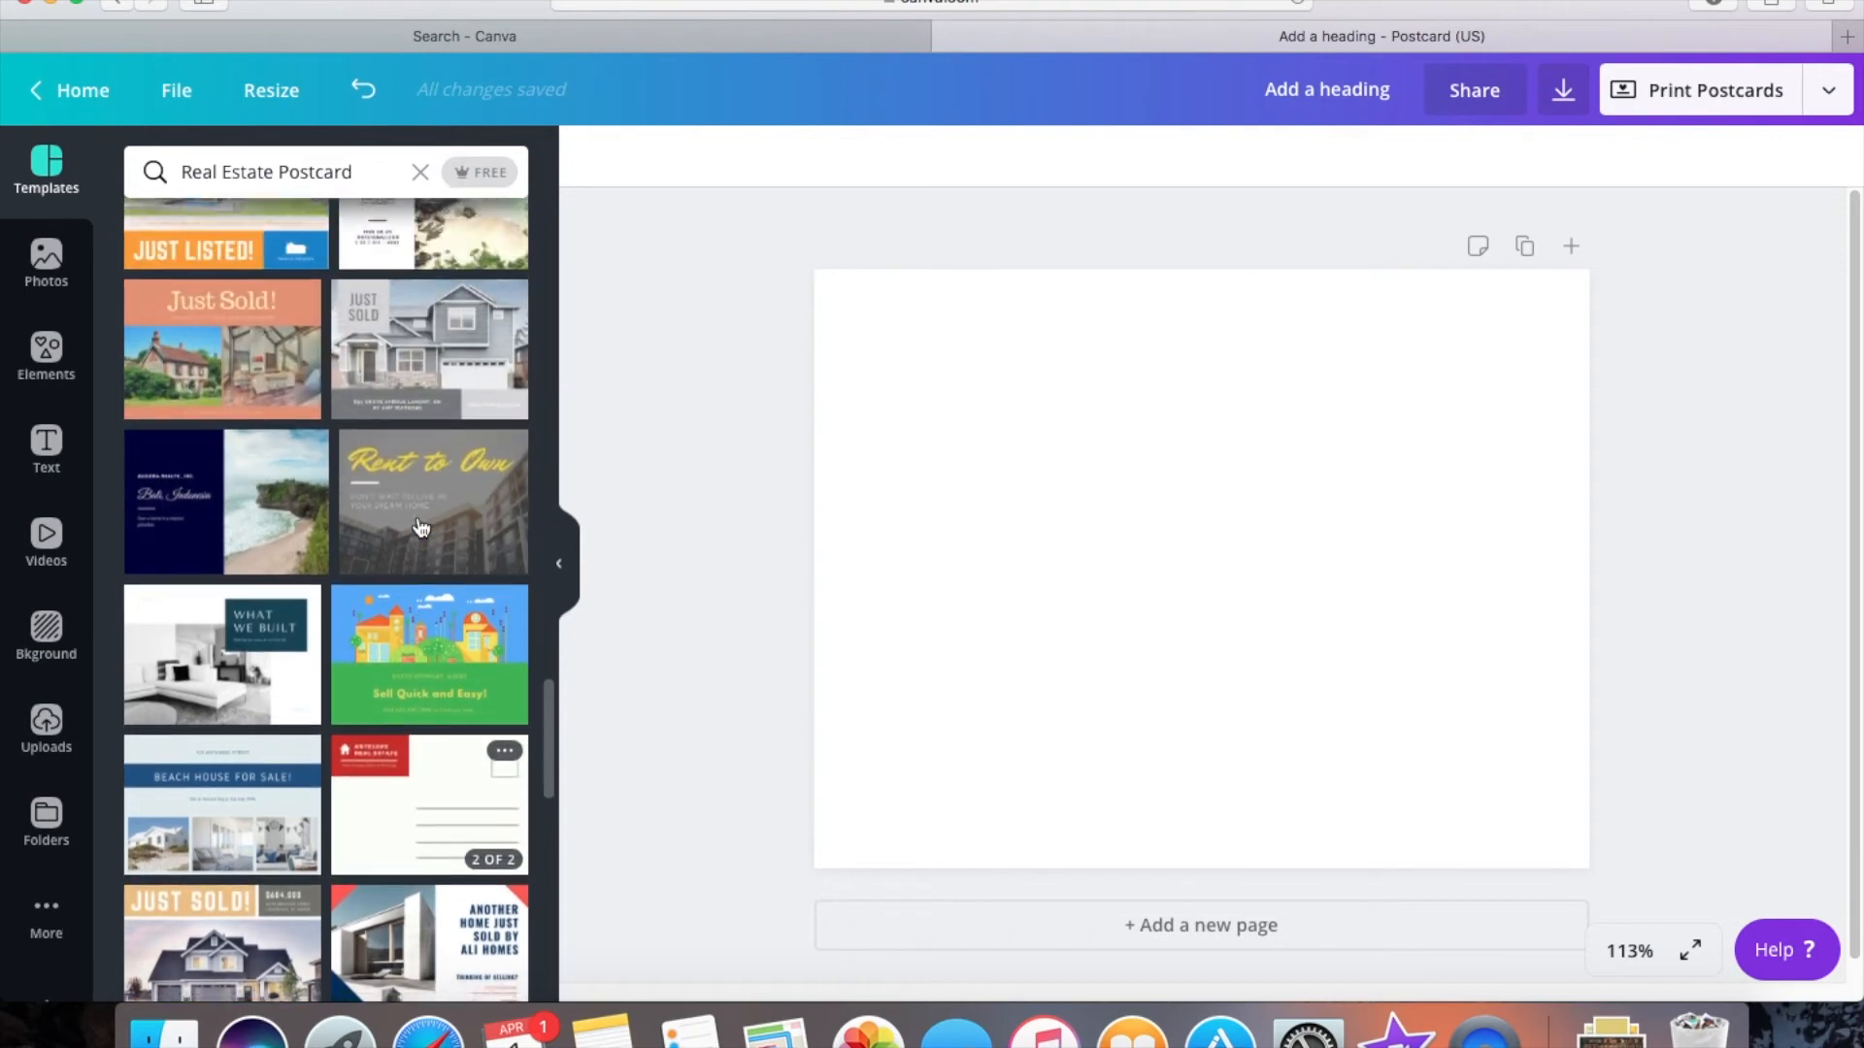
pyautogui.click(236, 520)
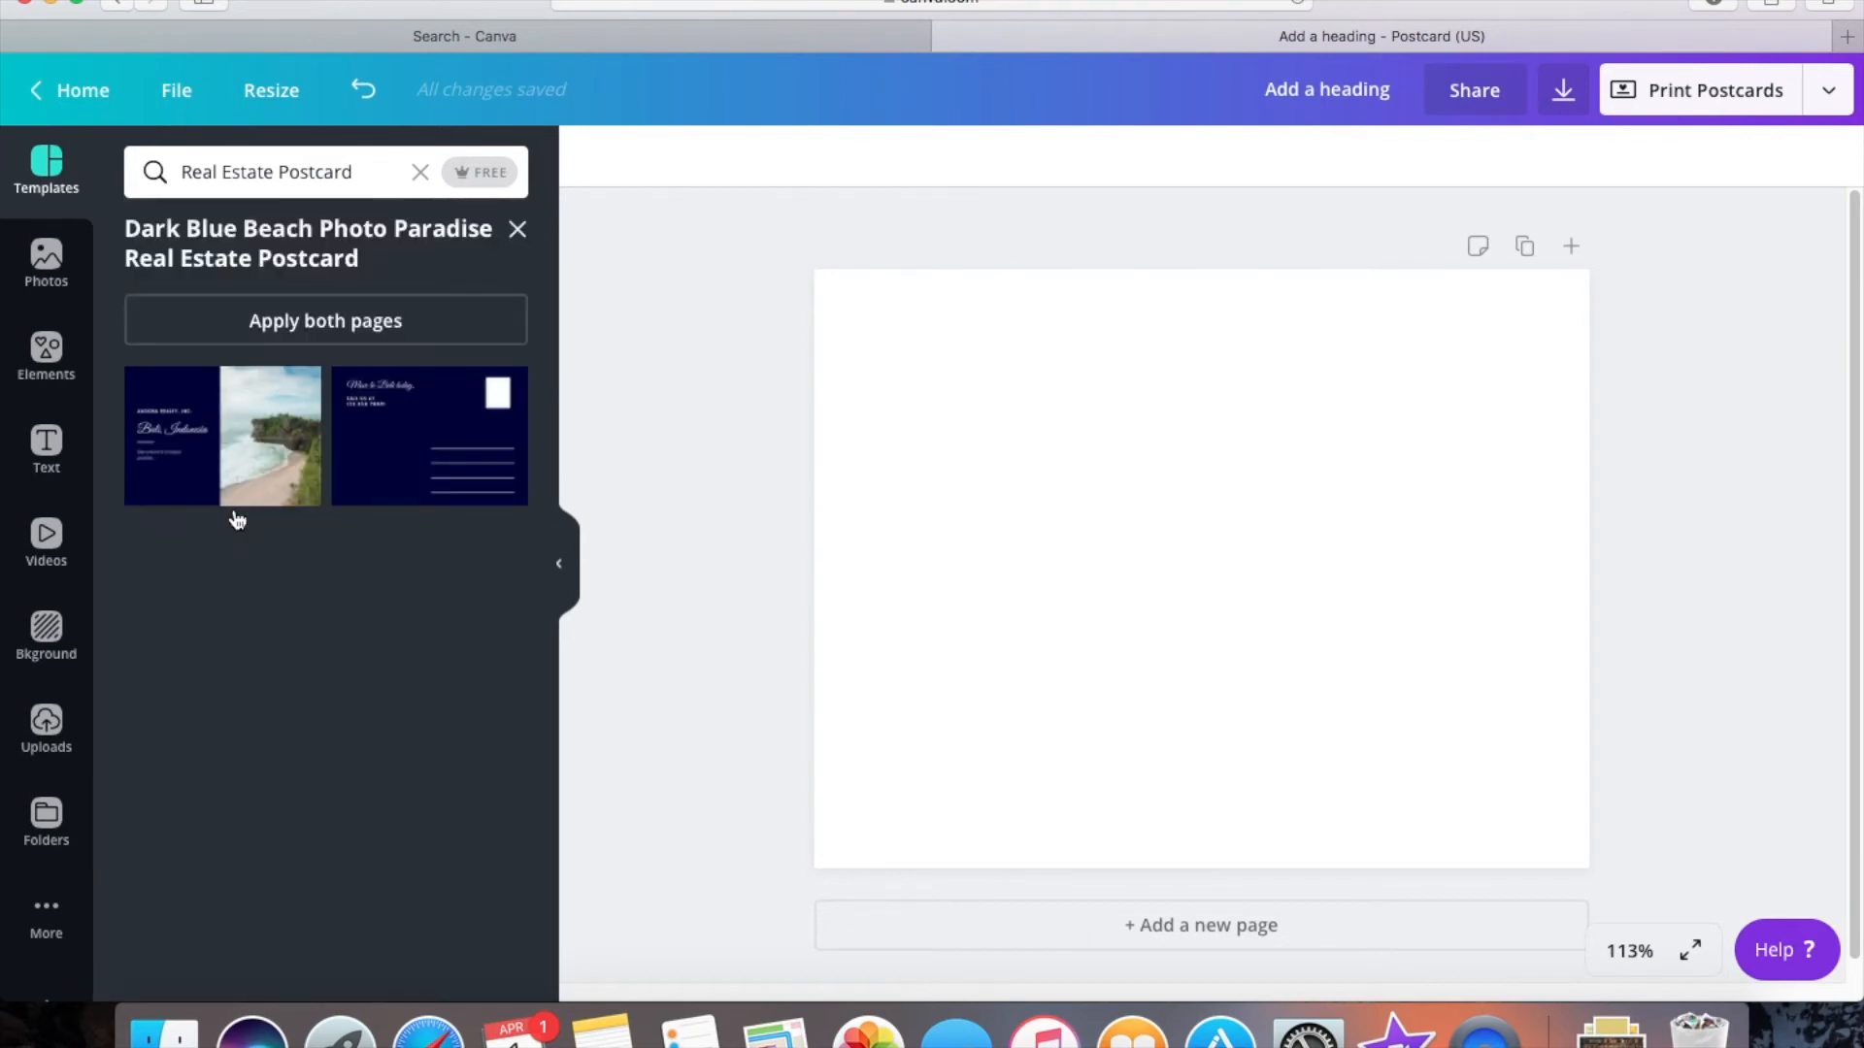
pyautogui.click(251, 461)
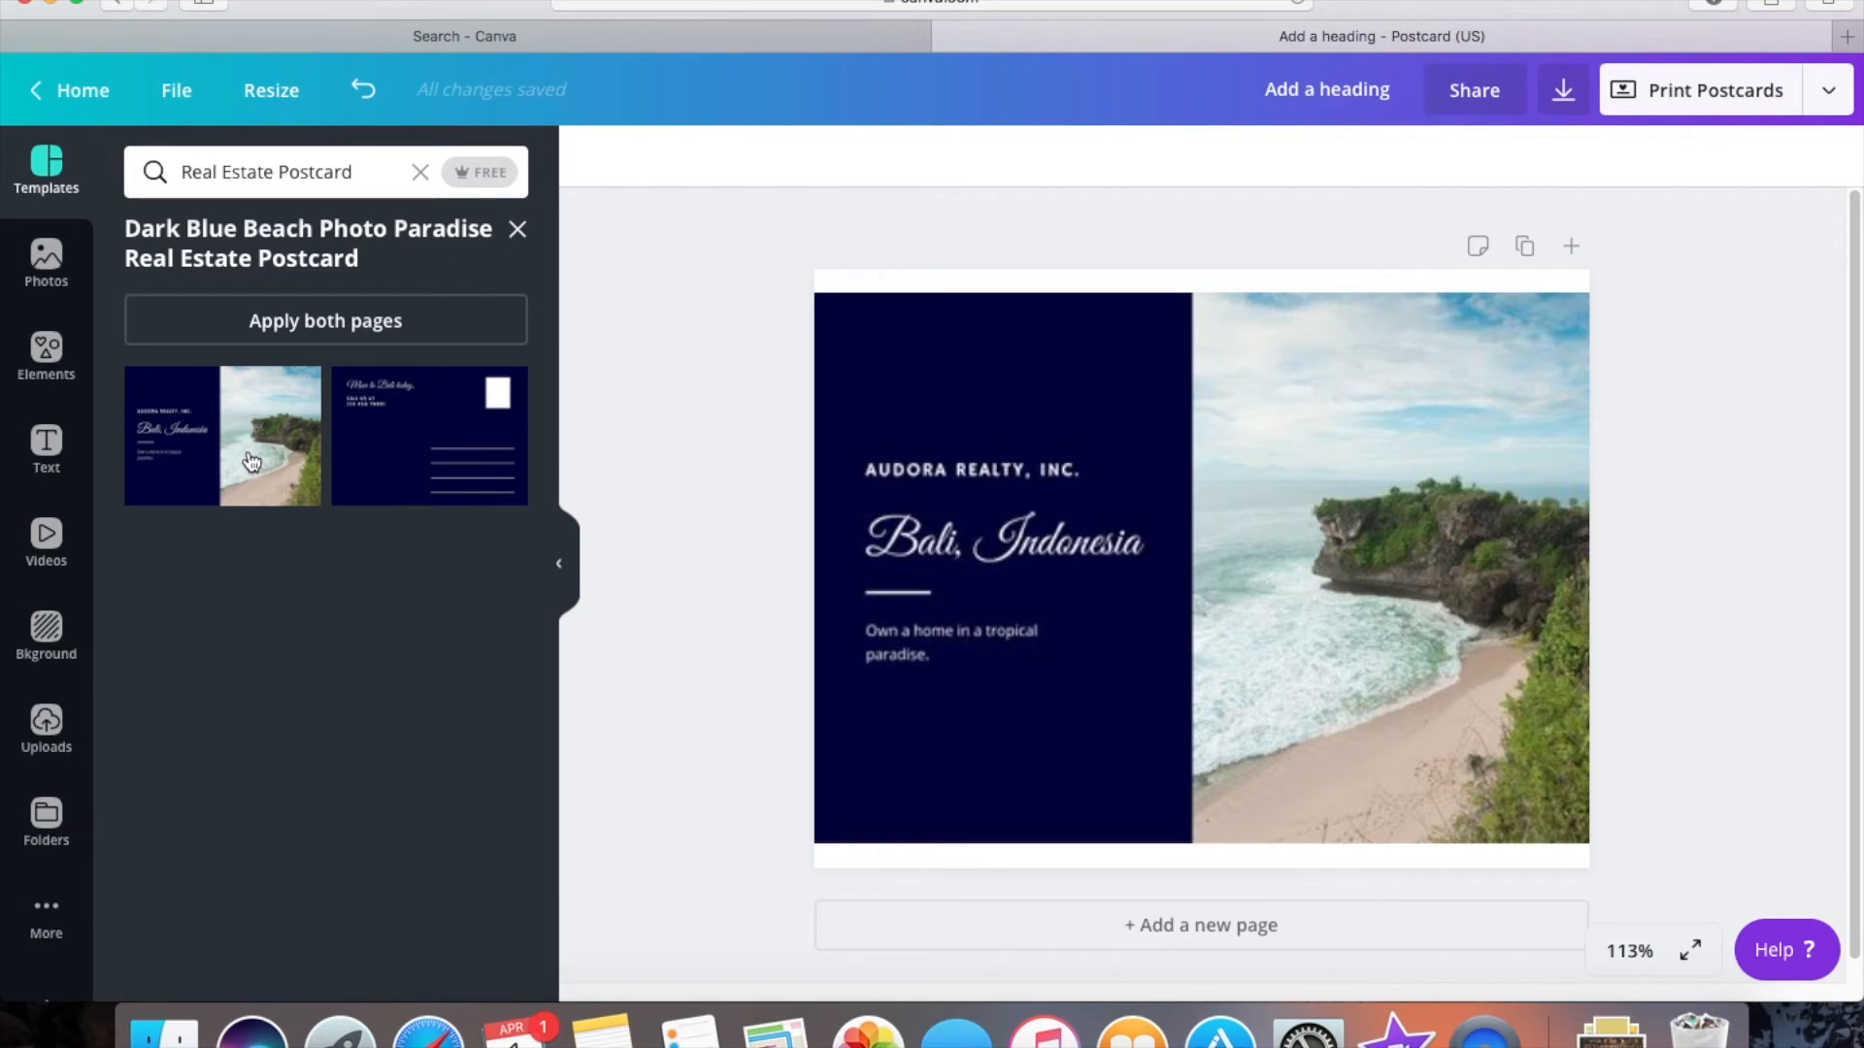
pyautogui.click(842, 494)
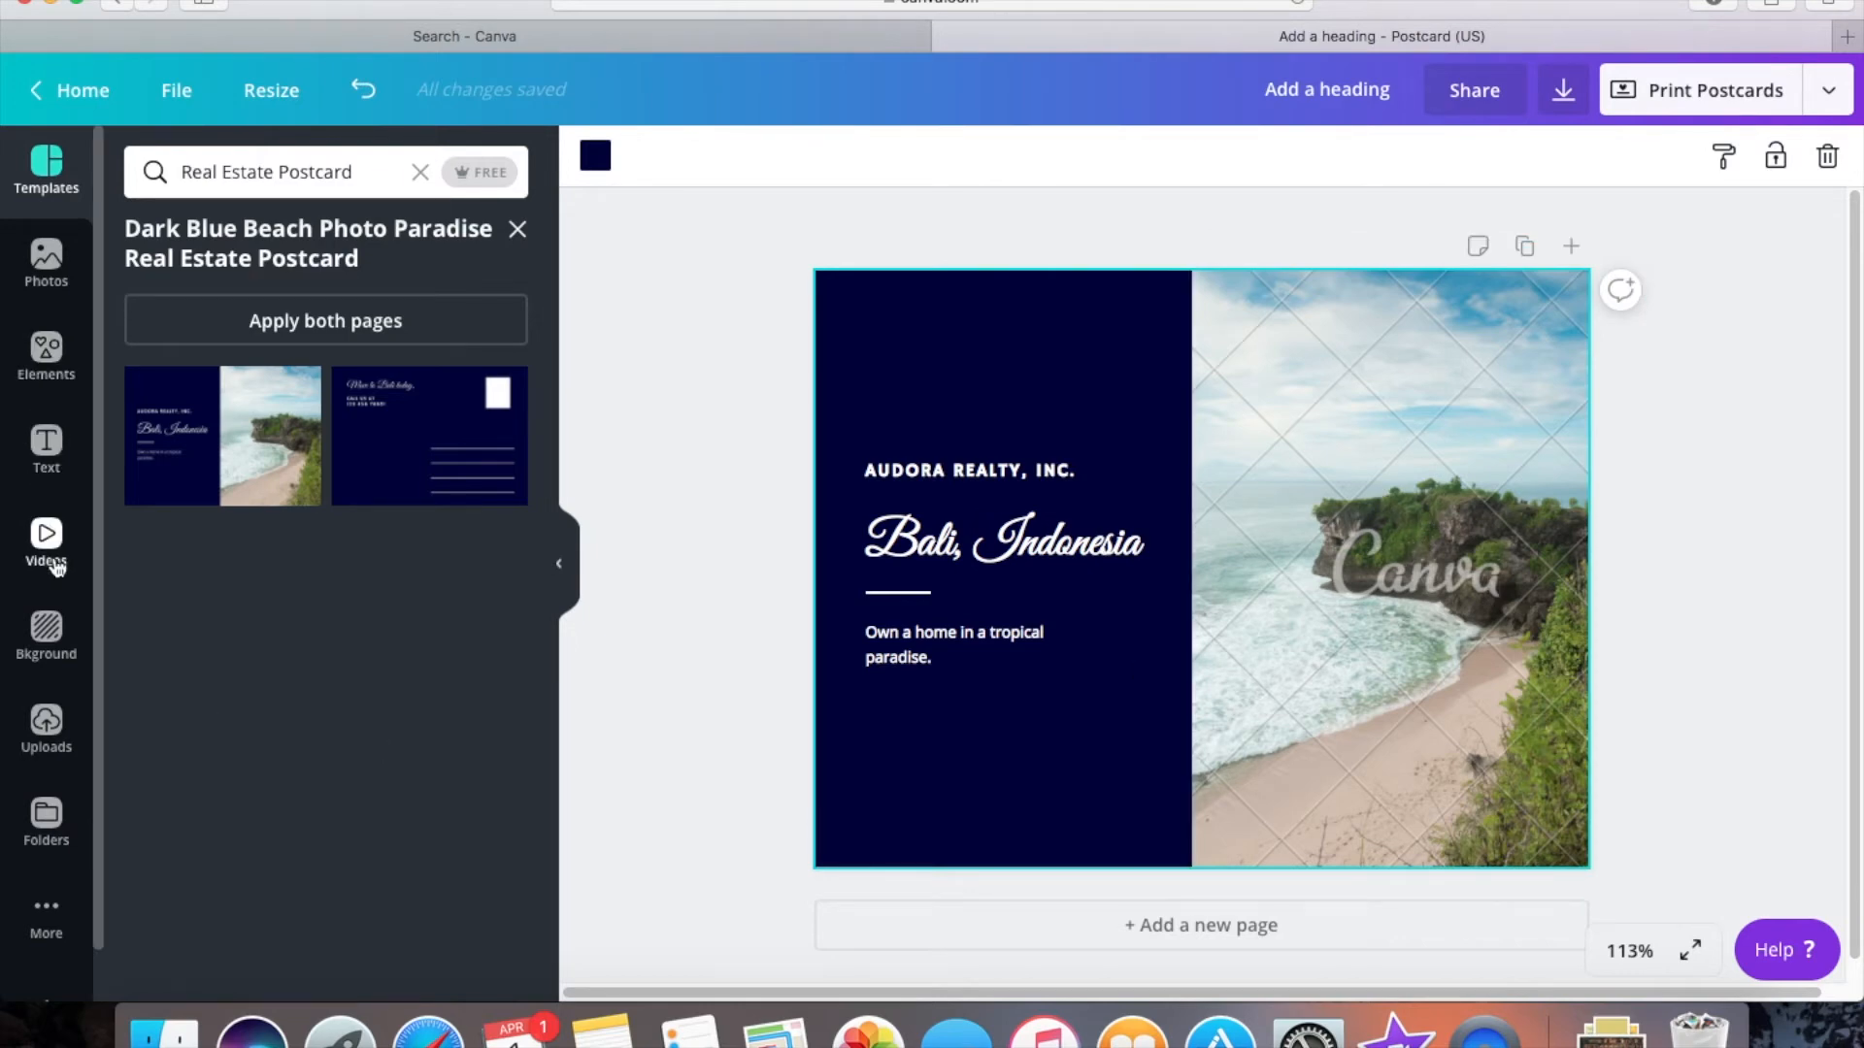
# - Replace the template's beach photo with the uploaded photo of the single-story house with a front lawn
pyautogui.click(53, 732)
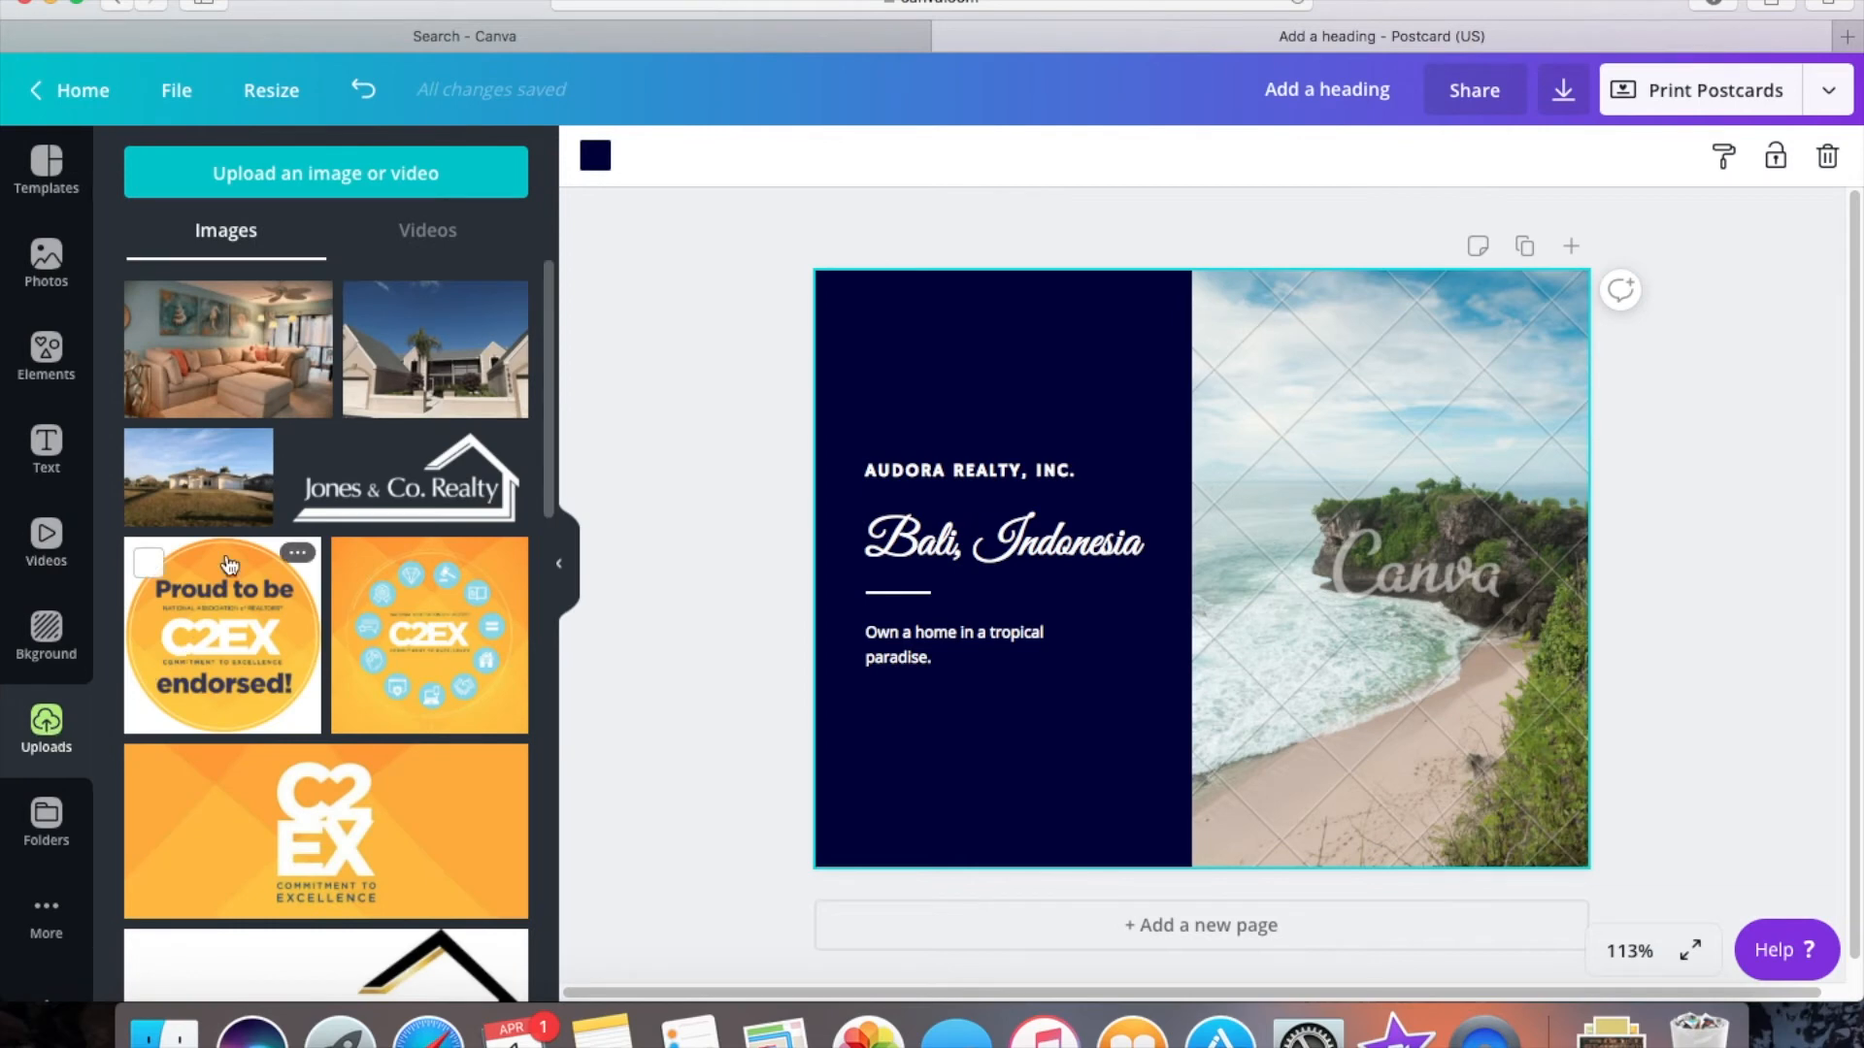
pyautogui.click(230, 489)
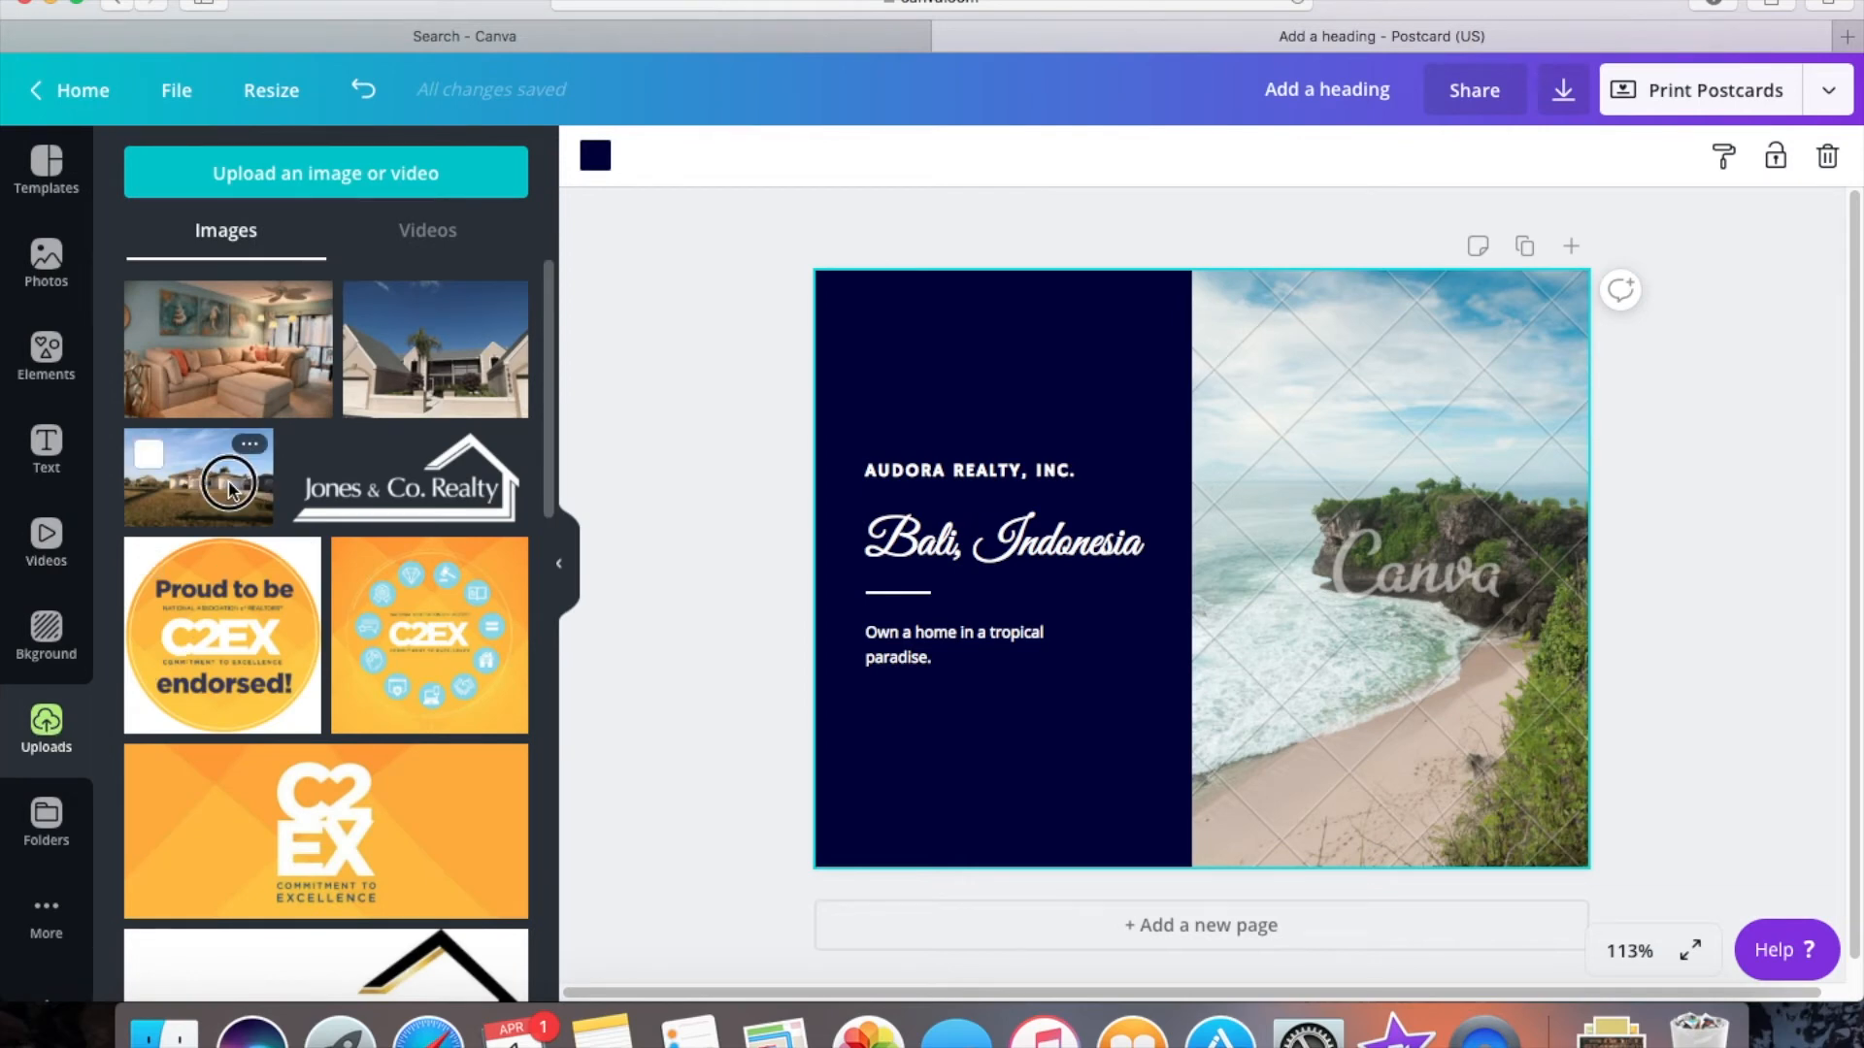
pyautogui.moveTo(230, 490); pyautogui.dragTo(1331, 403)
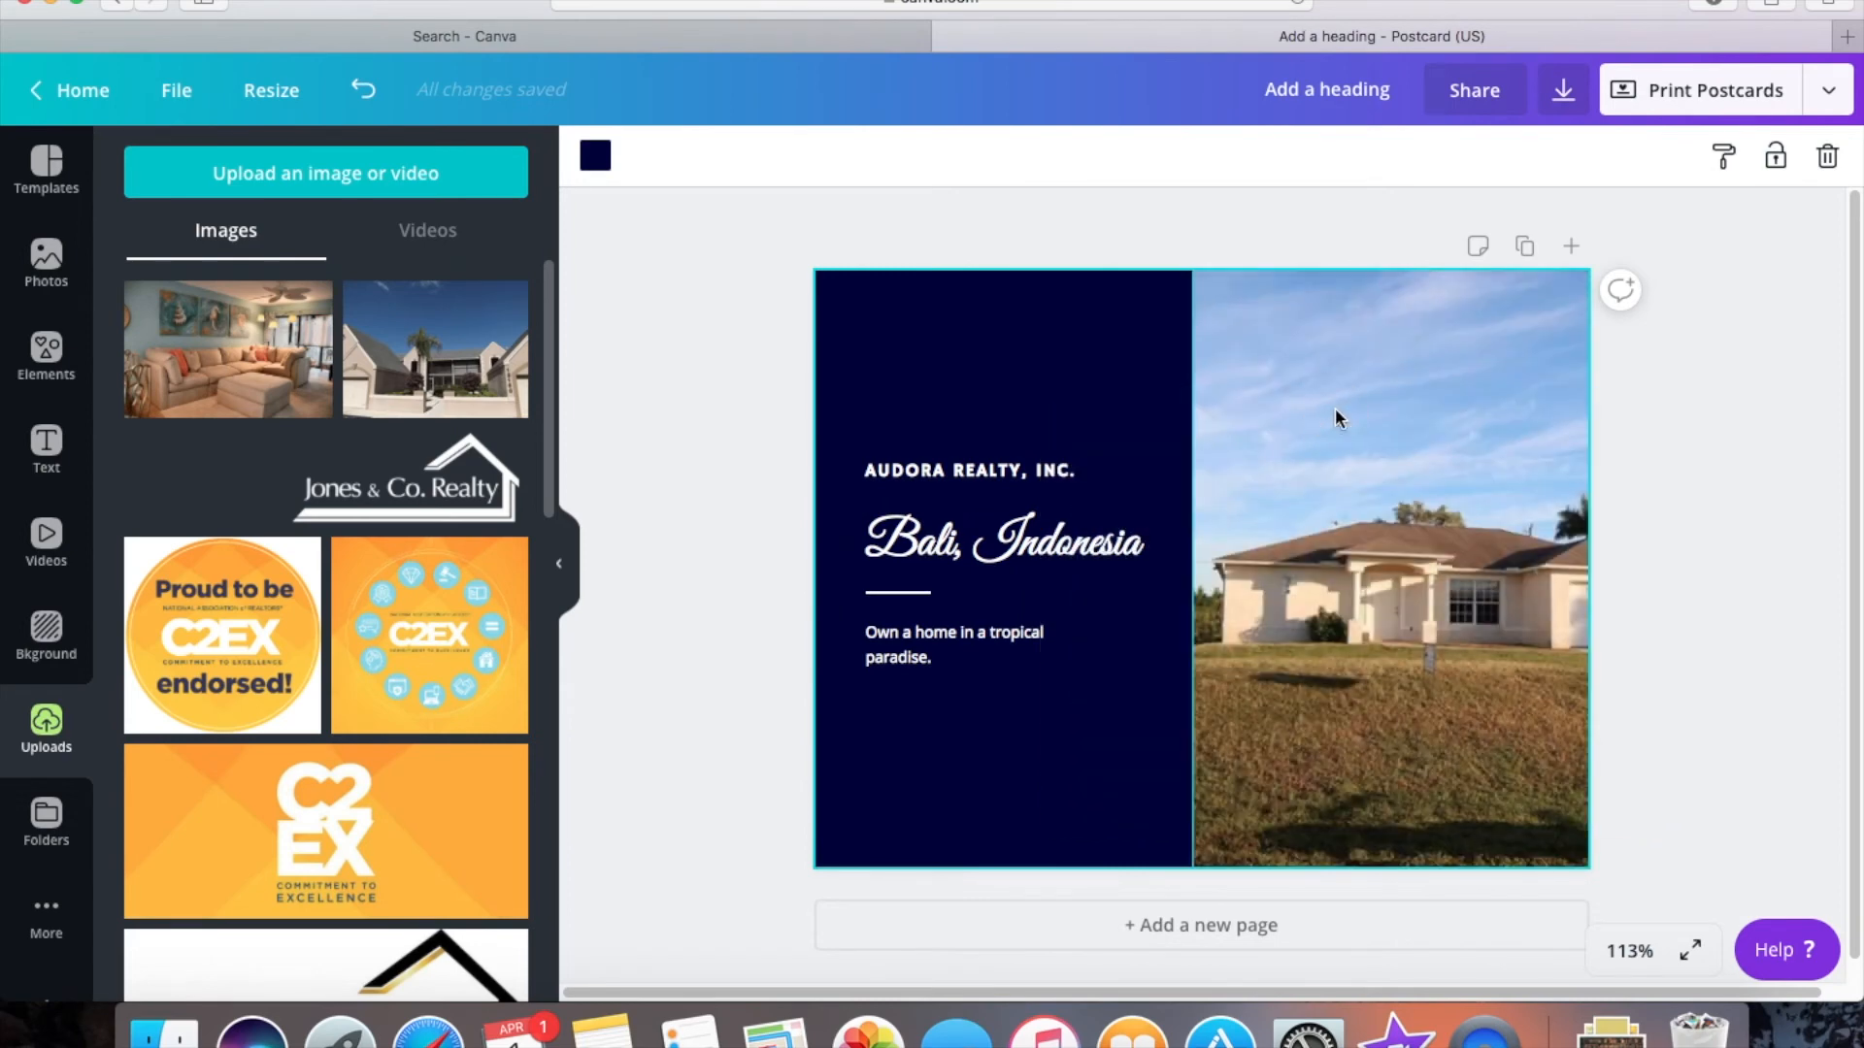
# - Reposition the house photo within its crop area so that more of the garage side shows
pyautogui.doubleClick(1352, 497)
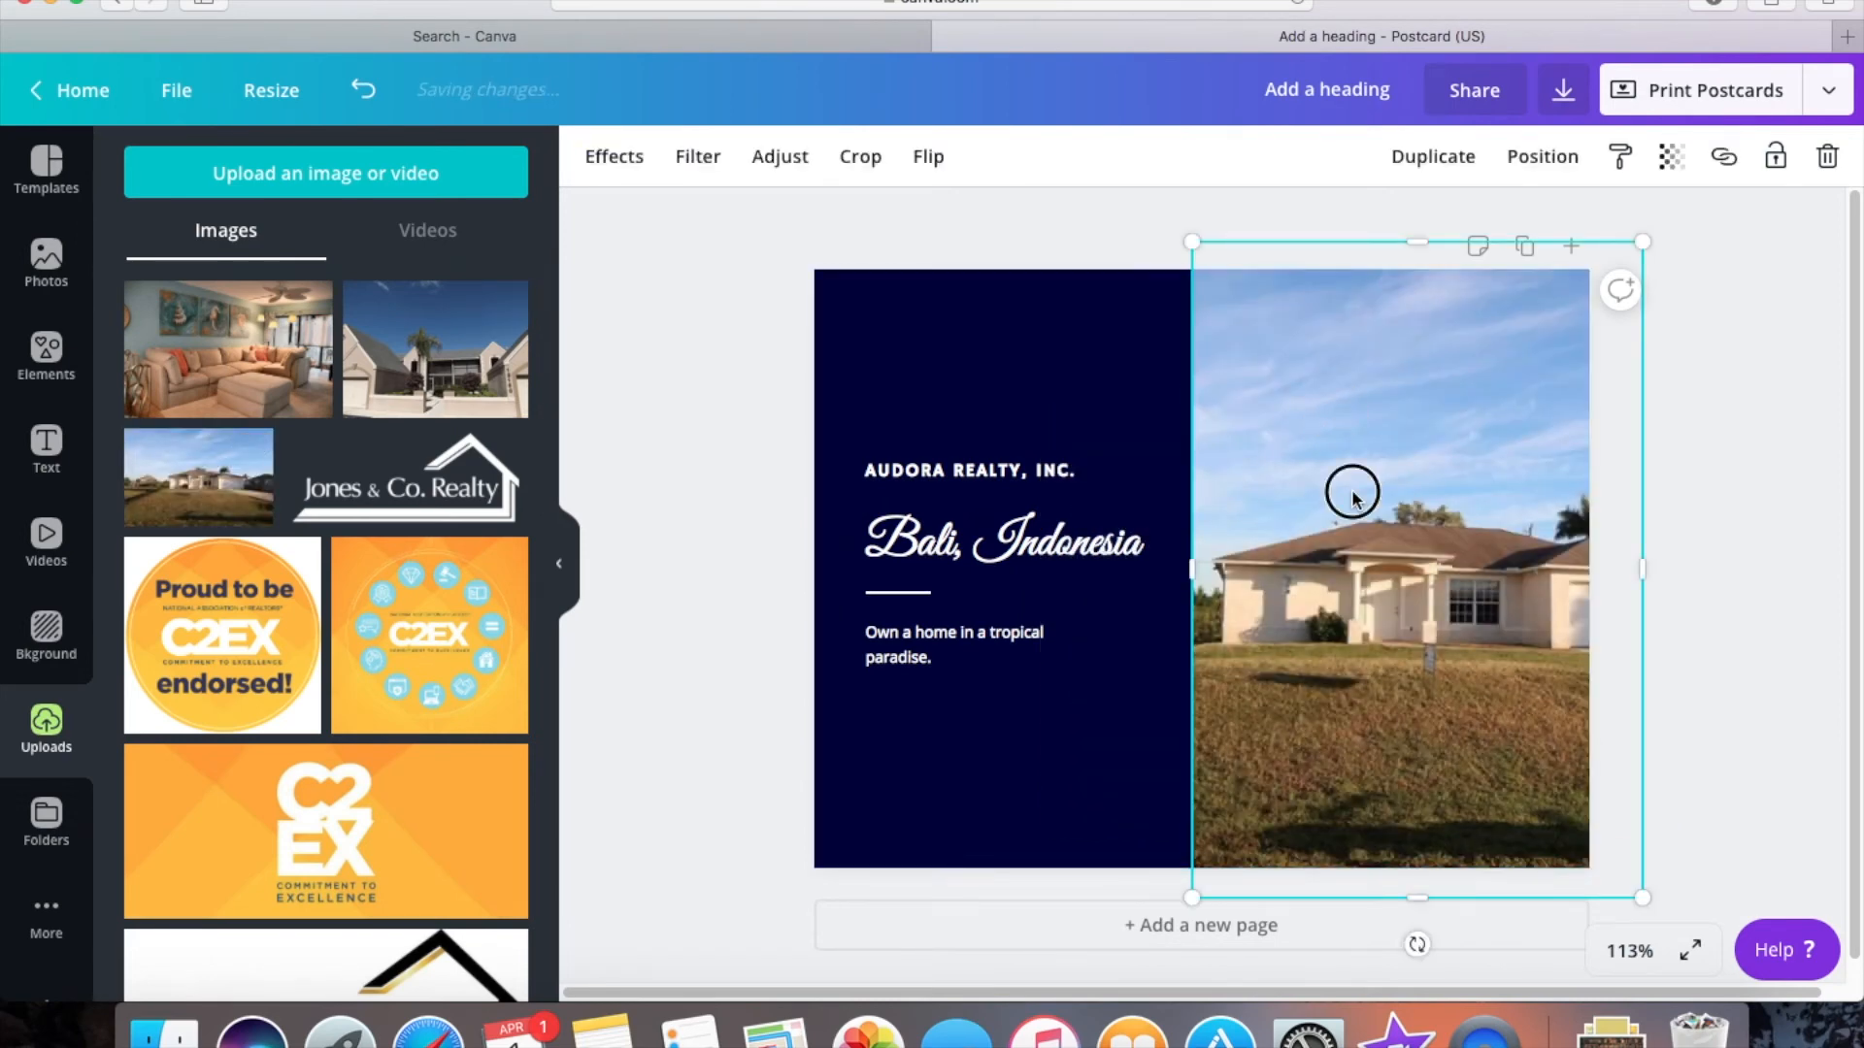
pyautogui.moveTo(1352, 491); pyautogui.dragTo(1275, 486)
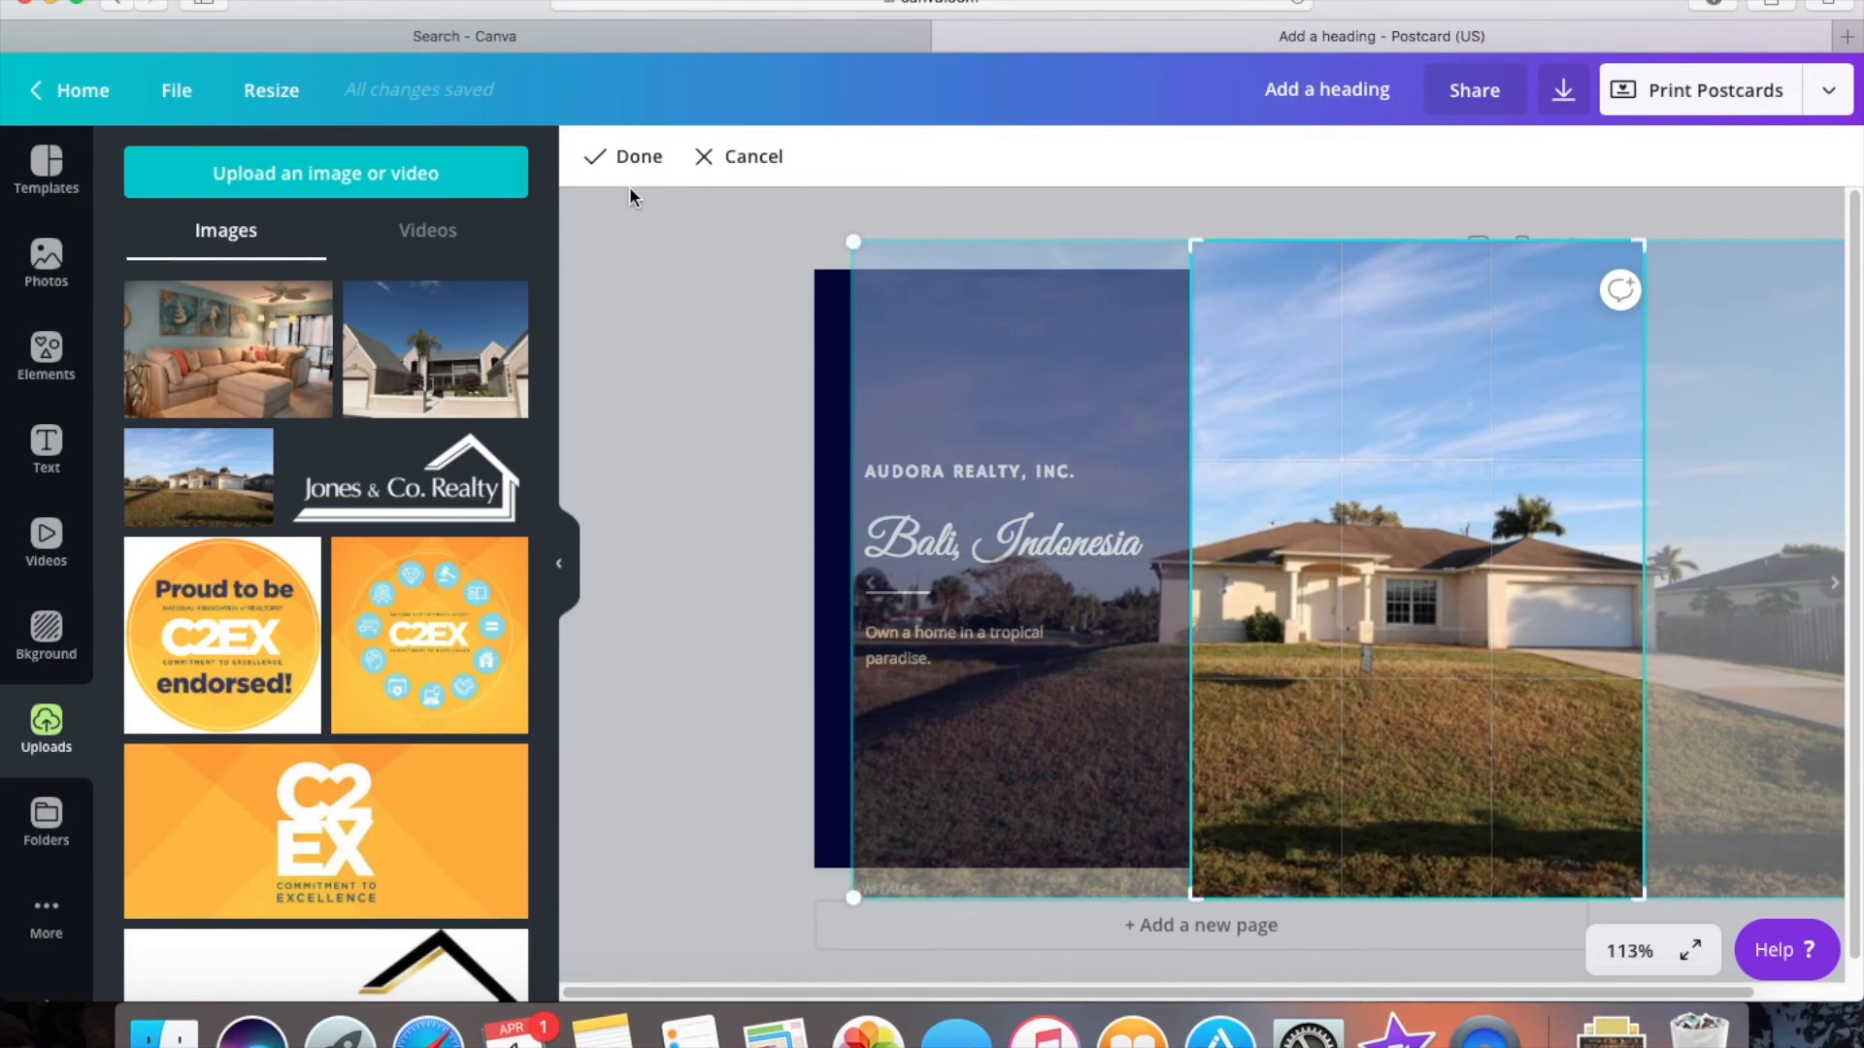
pyautogui.click(617, 158)
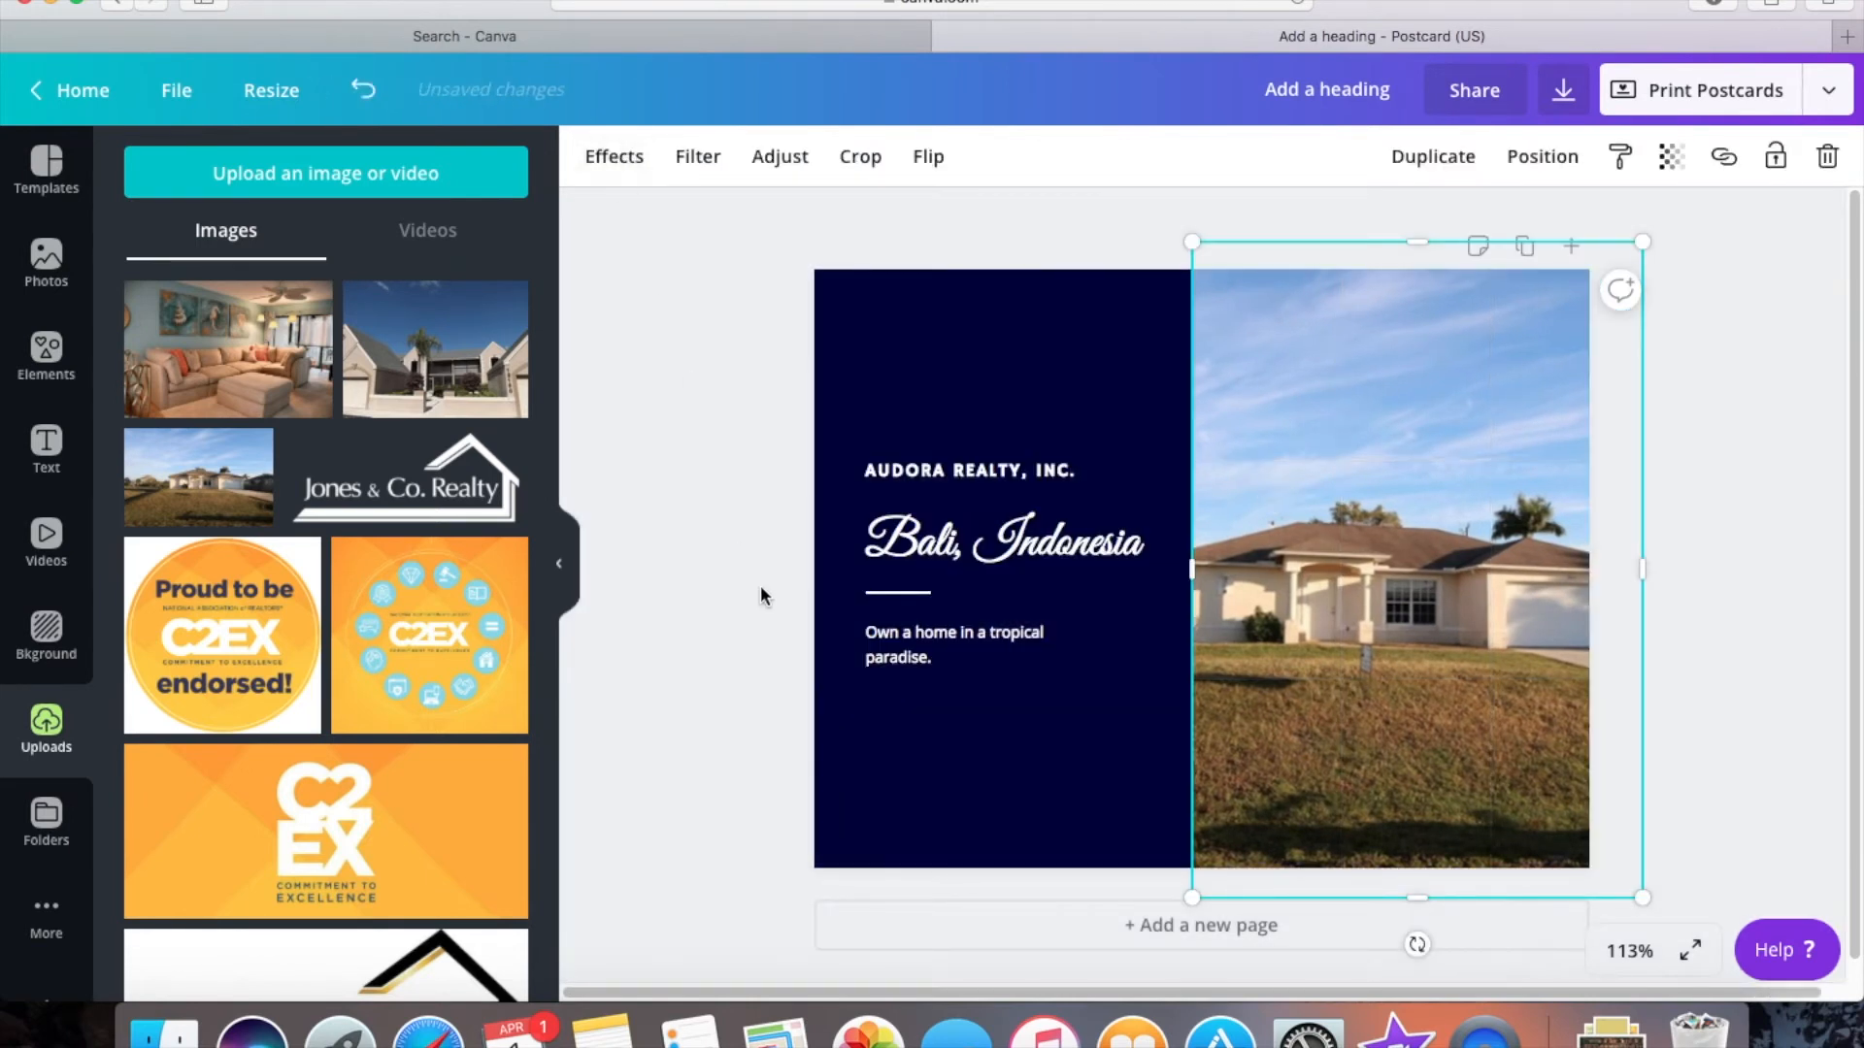
# - Examine the editable lines in the grouped text: the company name, the location title and the tagline
pyautogui.click(979, 489)
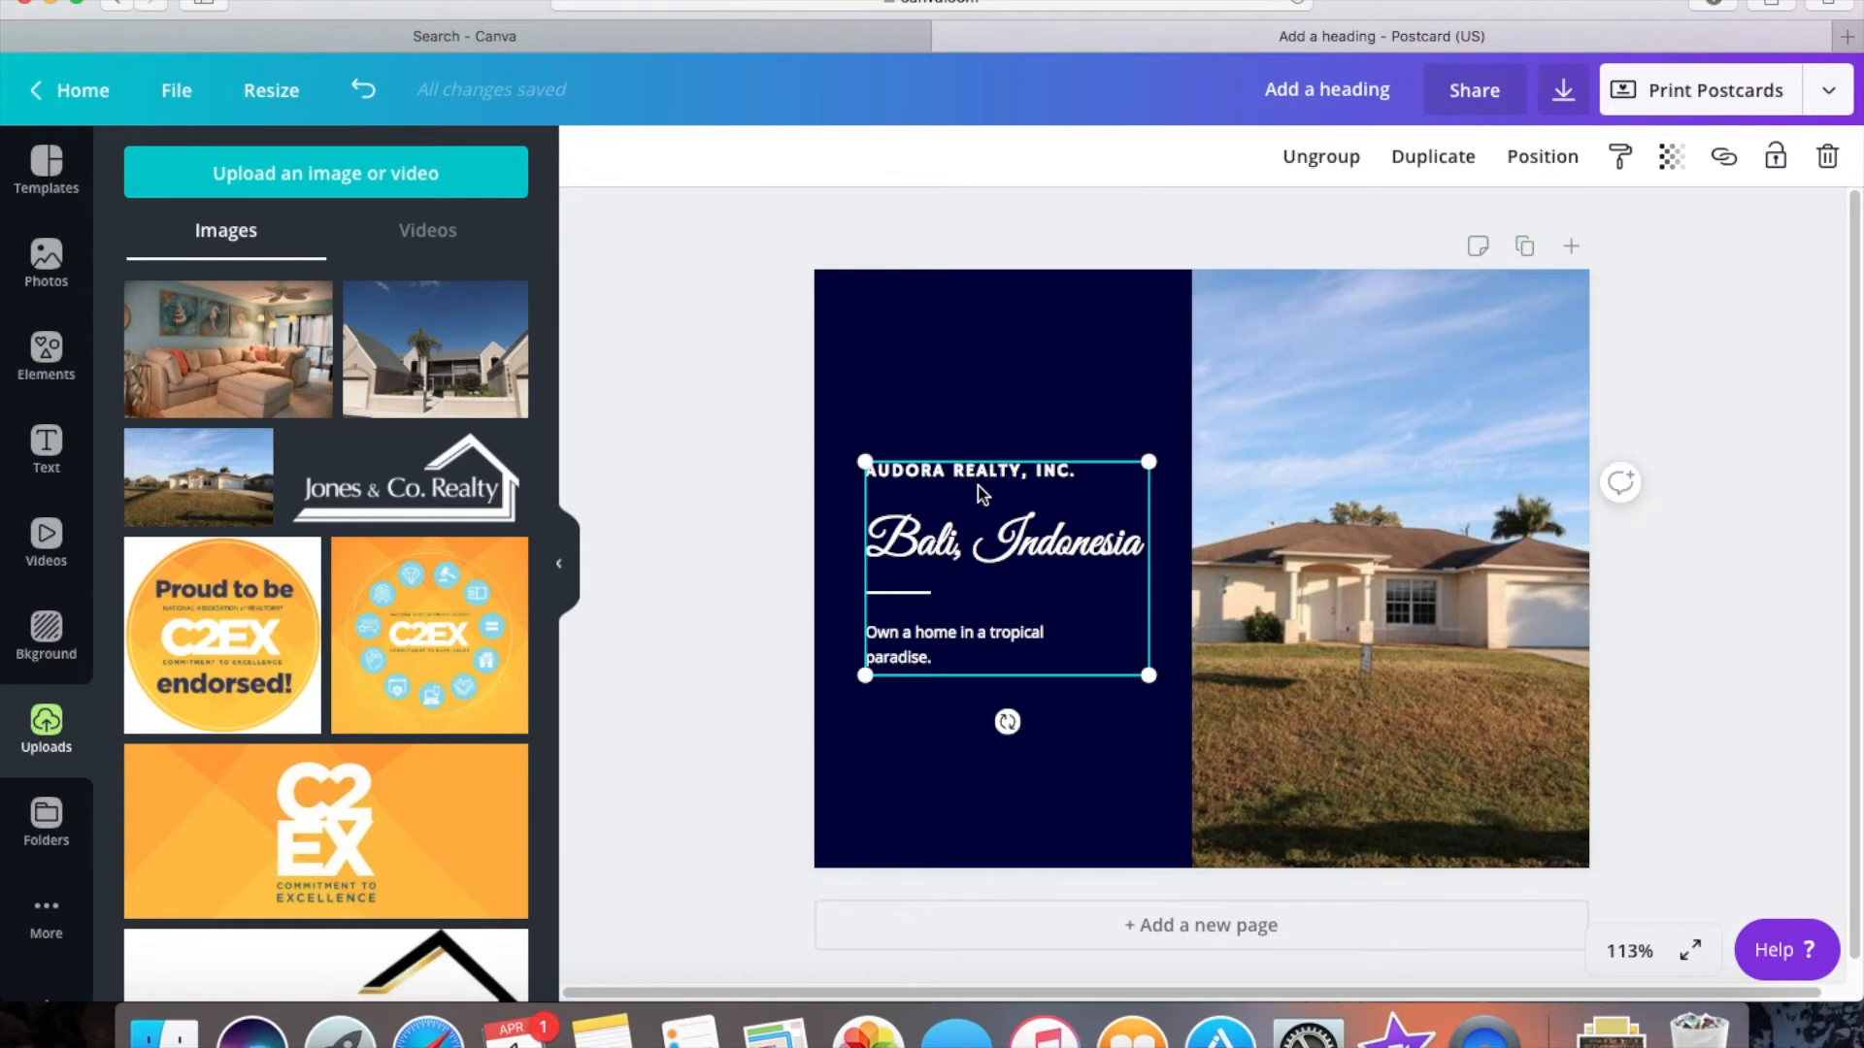
pyautogui.click(972, 472)
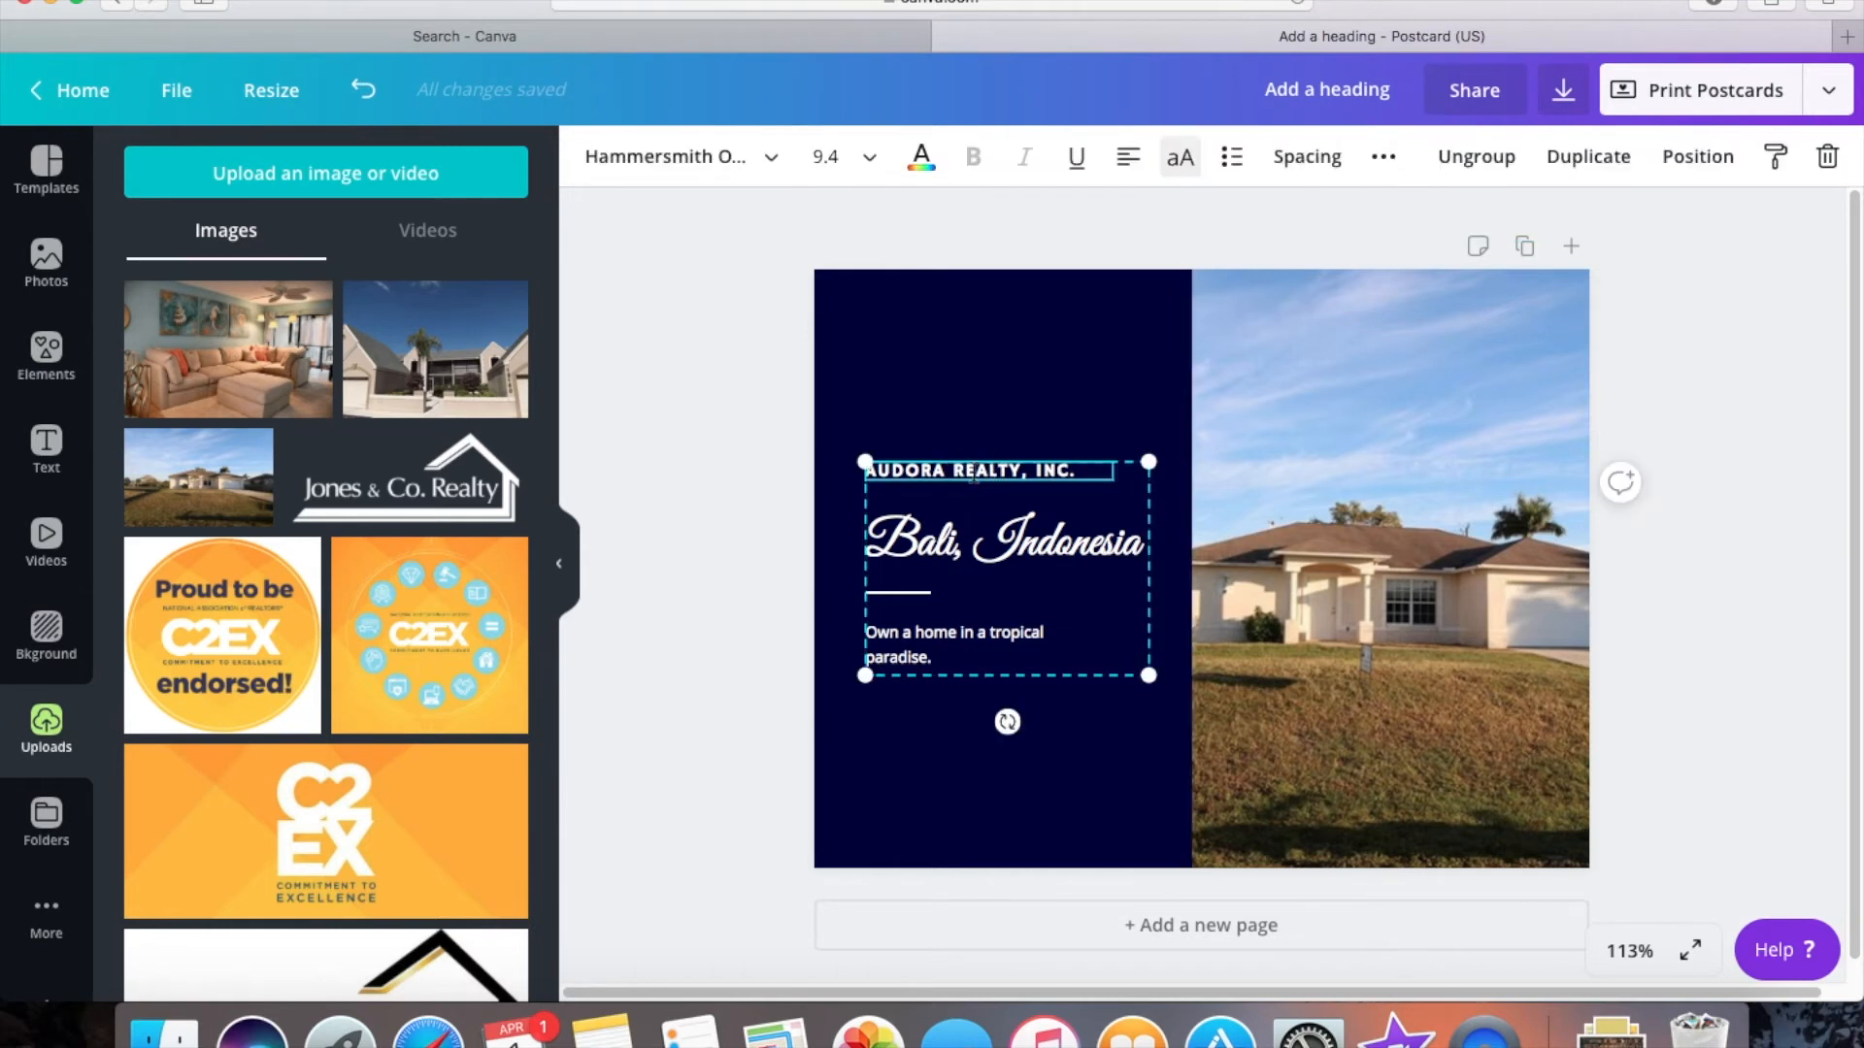
pyautogui.click(987, 556)
pyautogui.click(955, 643)
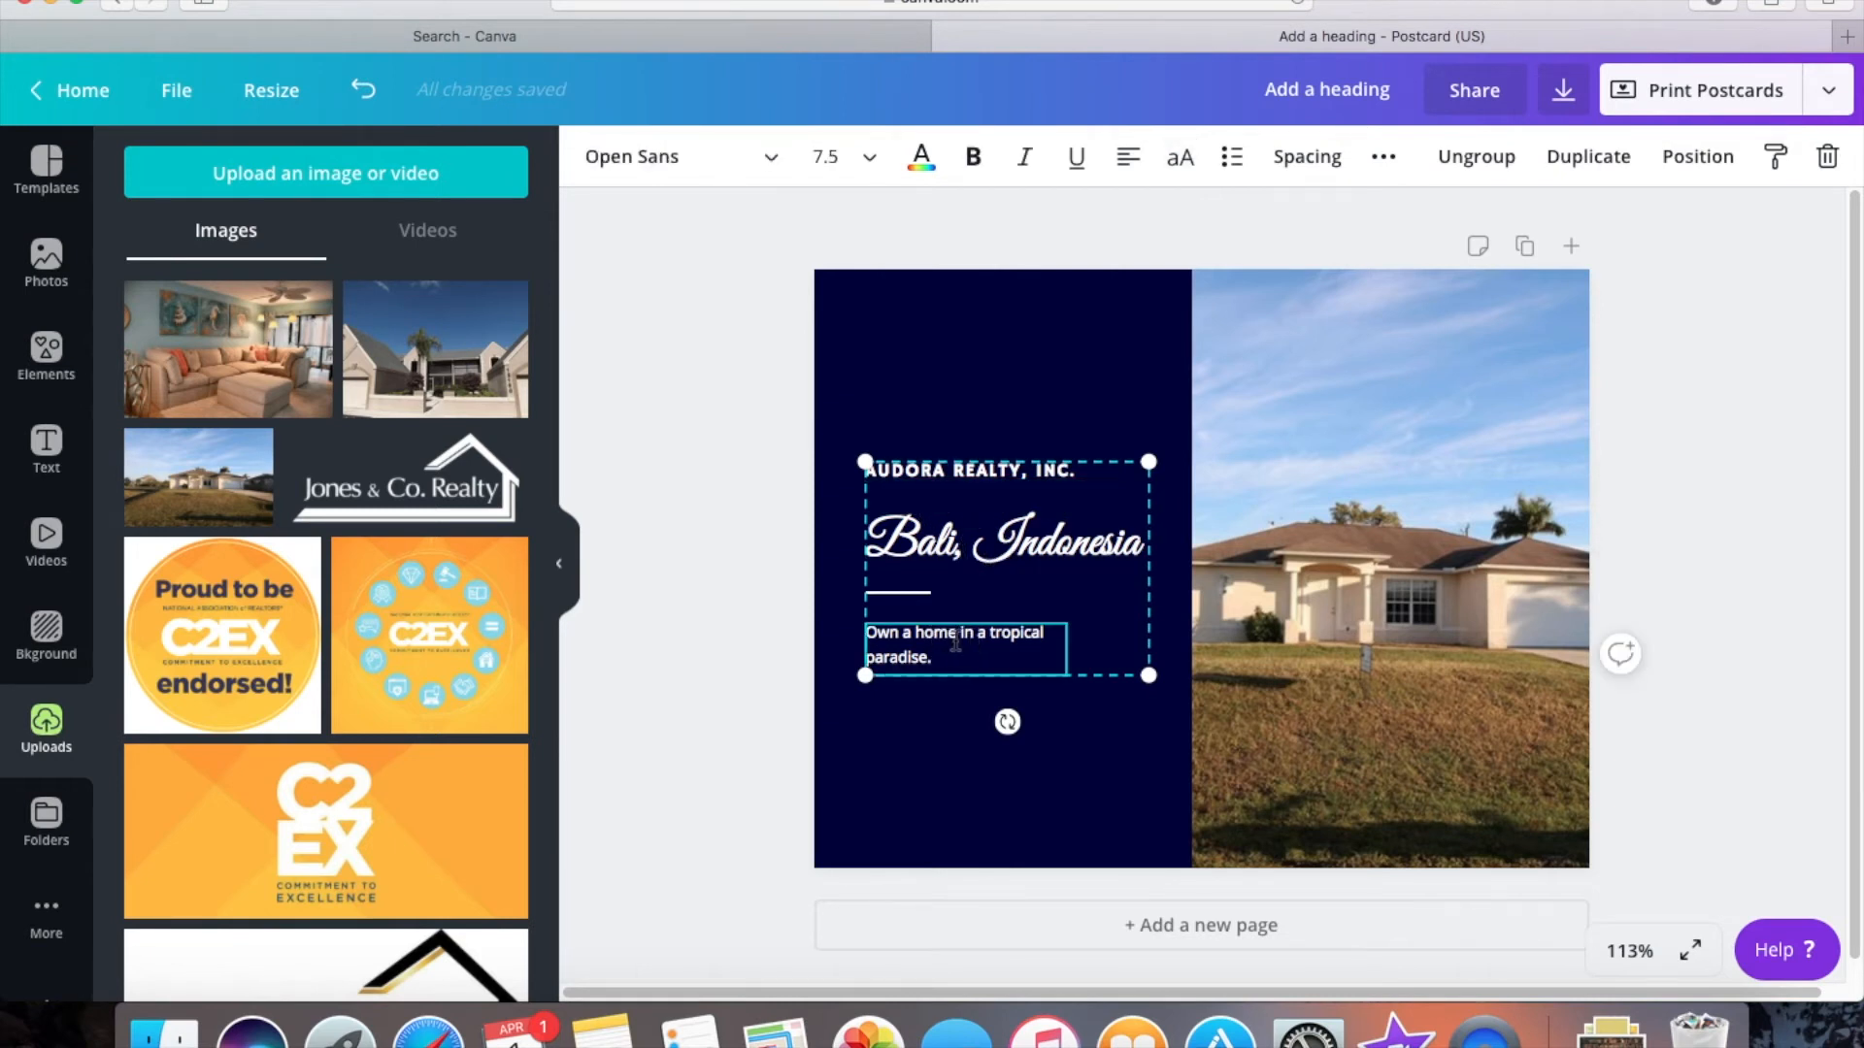
pyautogui.click(713, 604)
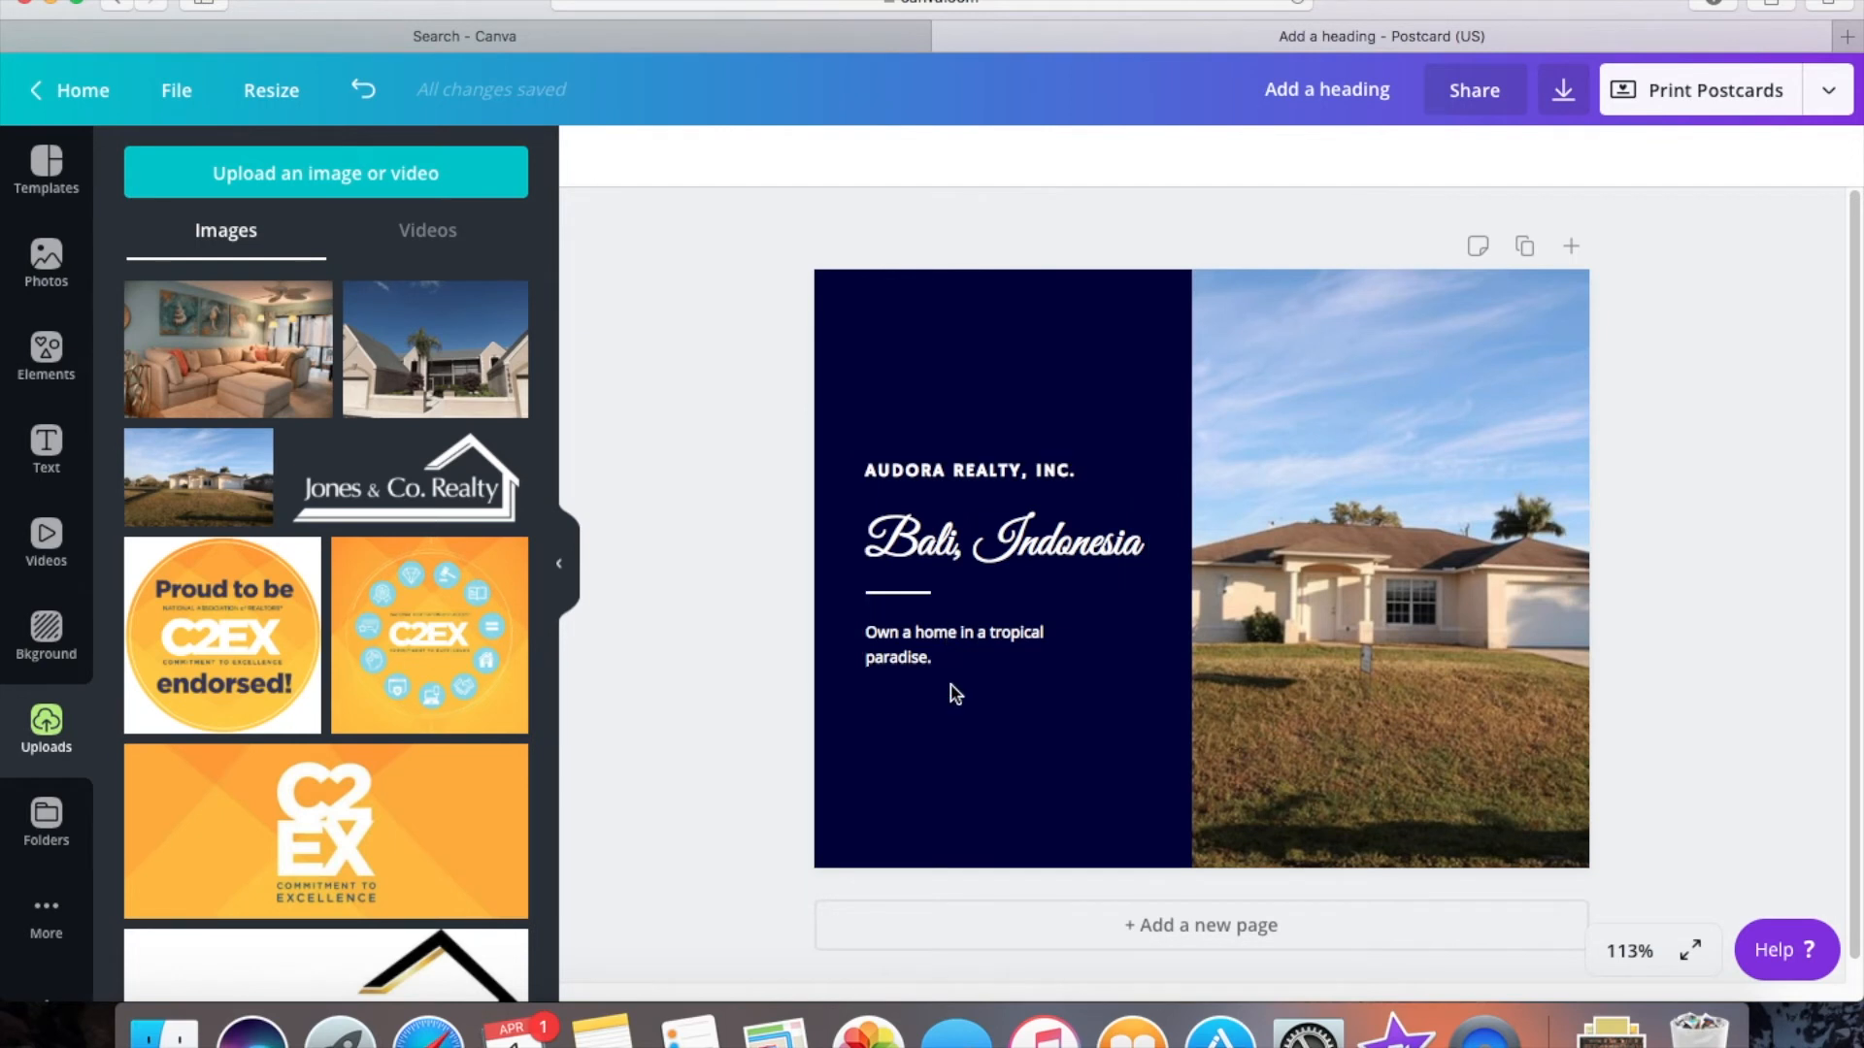
# - Try the text group near the top of the dark blue panel, and return it to the panel's middle
pyautogui.moveTo(937, 620); pyautogui.dragTo(927, 483)
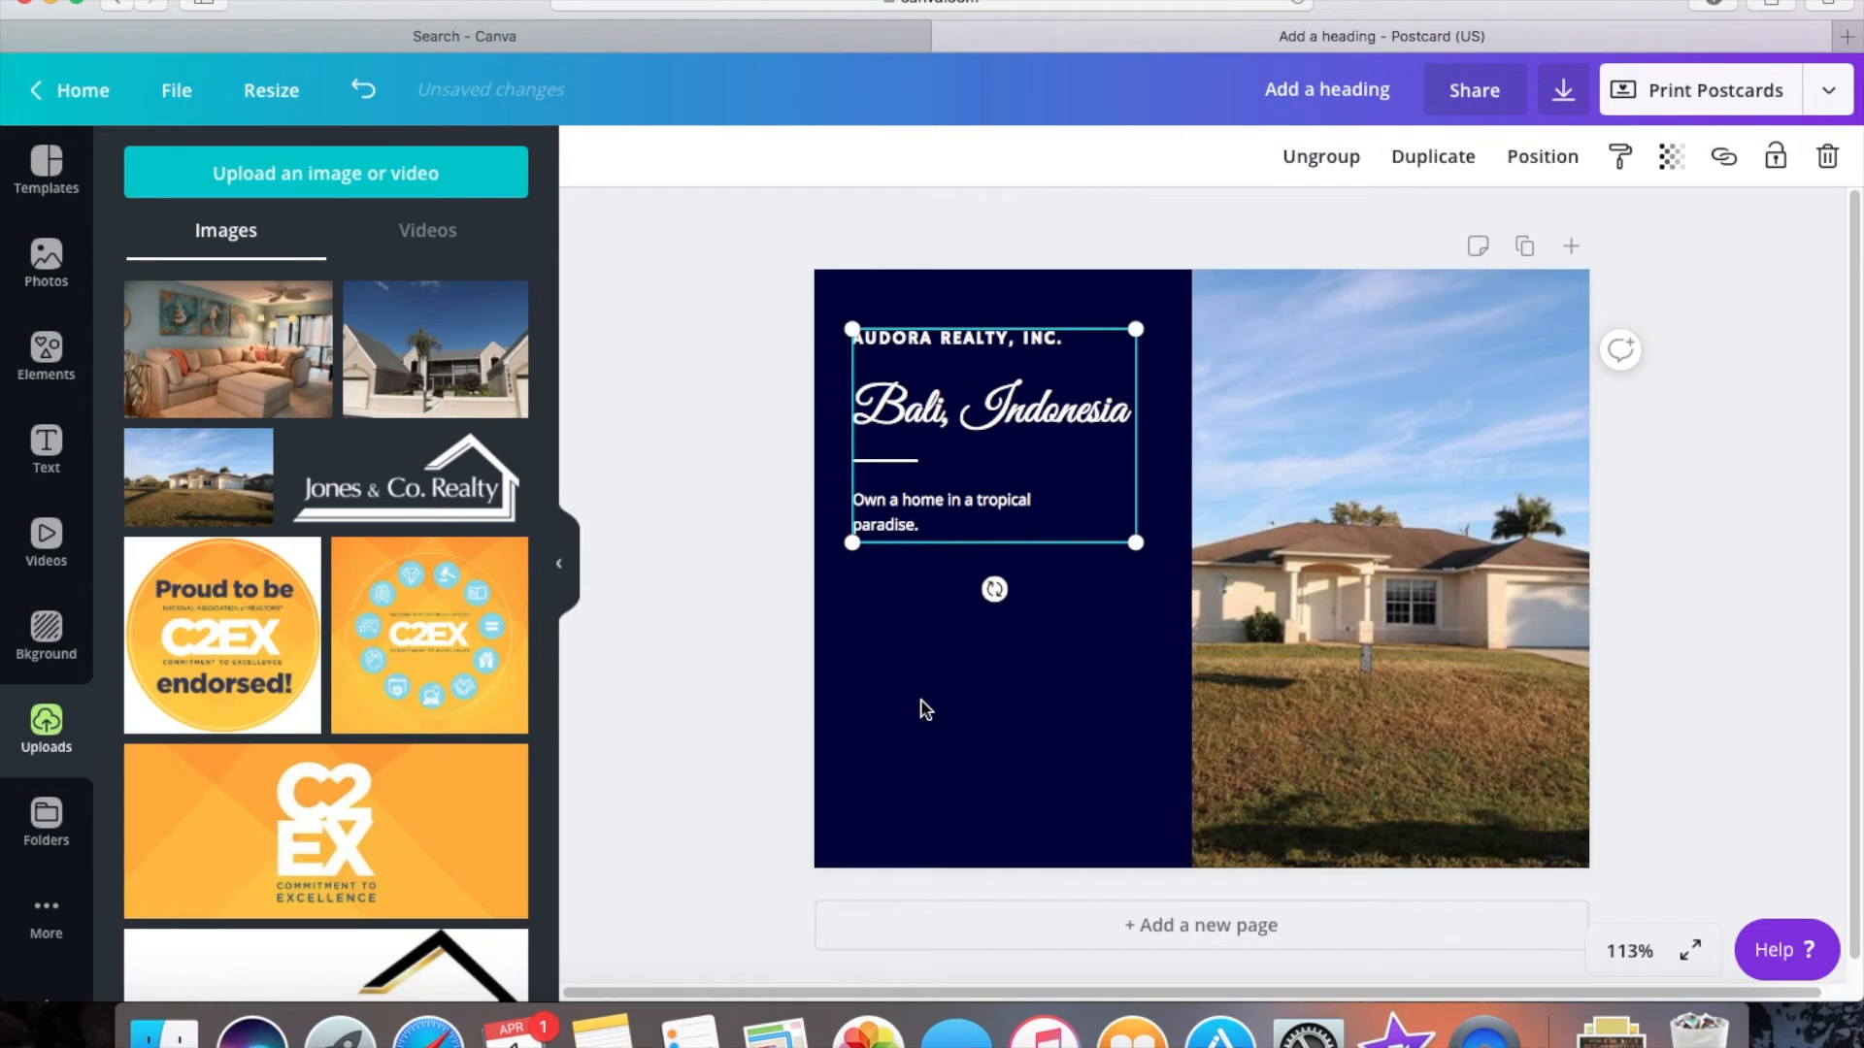
pyautogui.moveTo(1008, 443); pyautogui.dragTo(1026, 575)
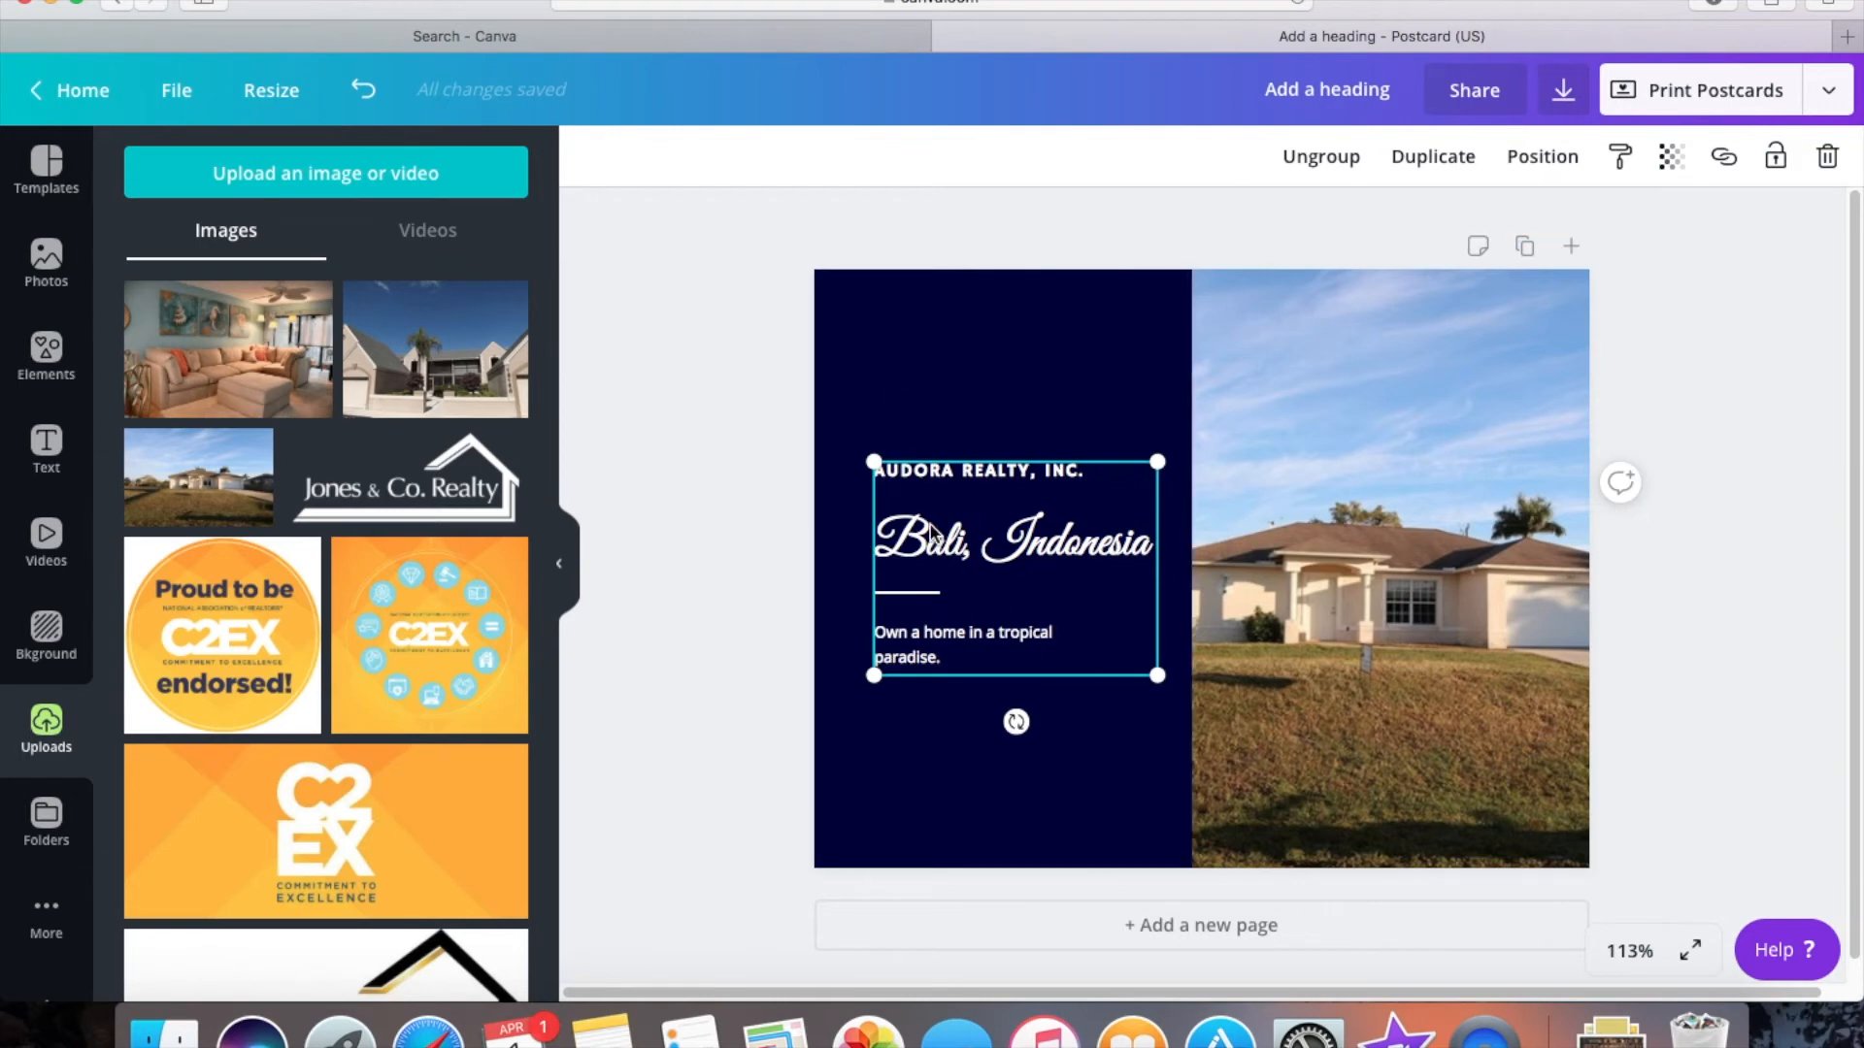
# - Replace the postcard design with the Just Sold! front page of the Orange and Yellow Striped Just Sold Postcard template
pyautogui.click(34, 187)
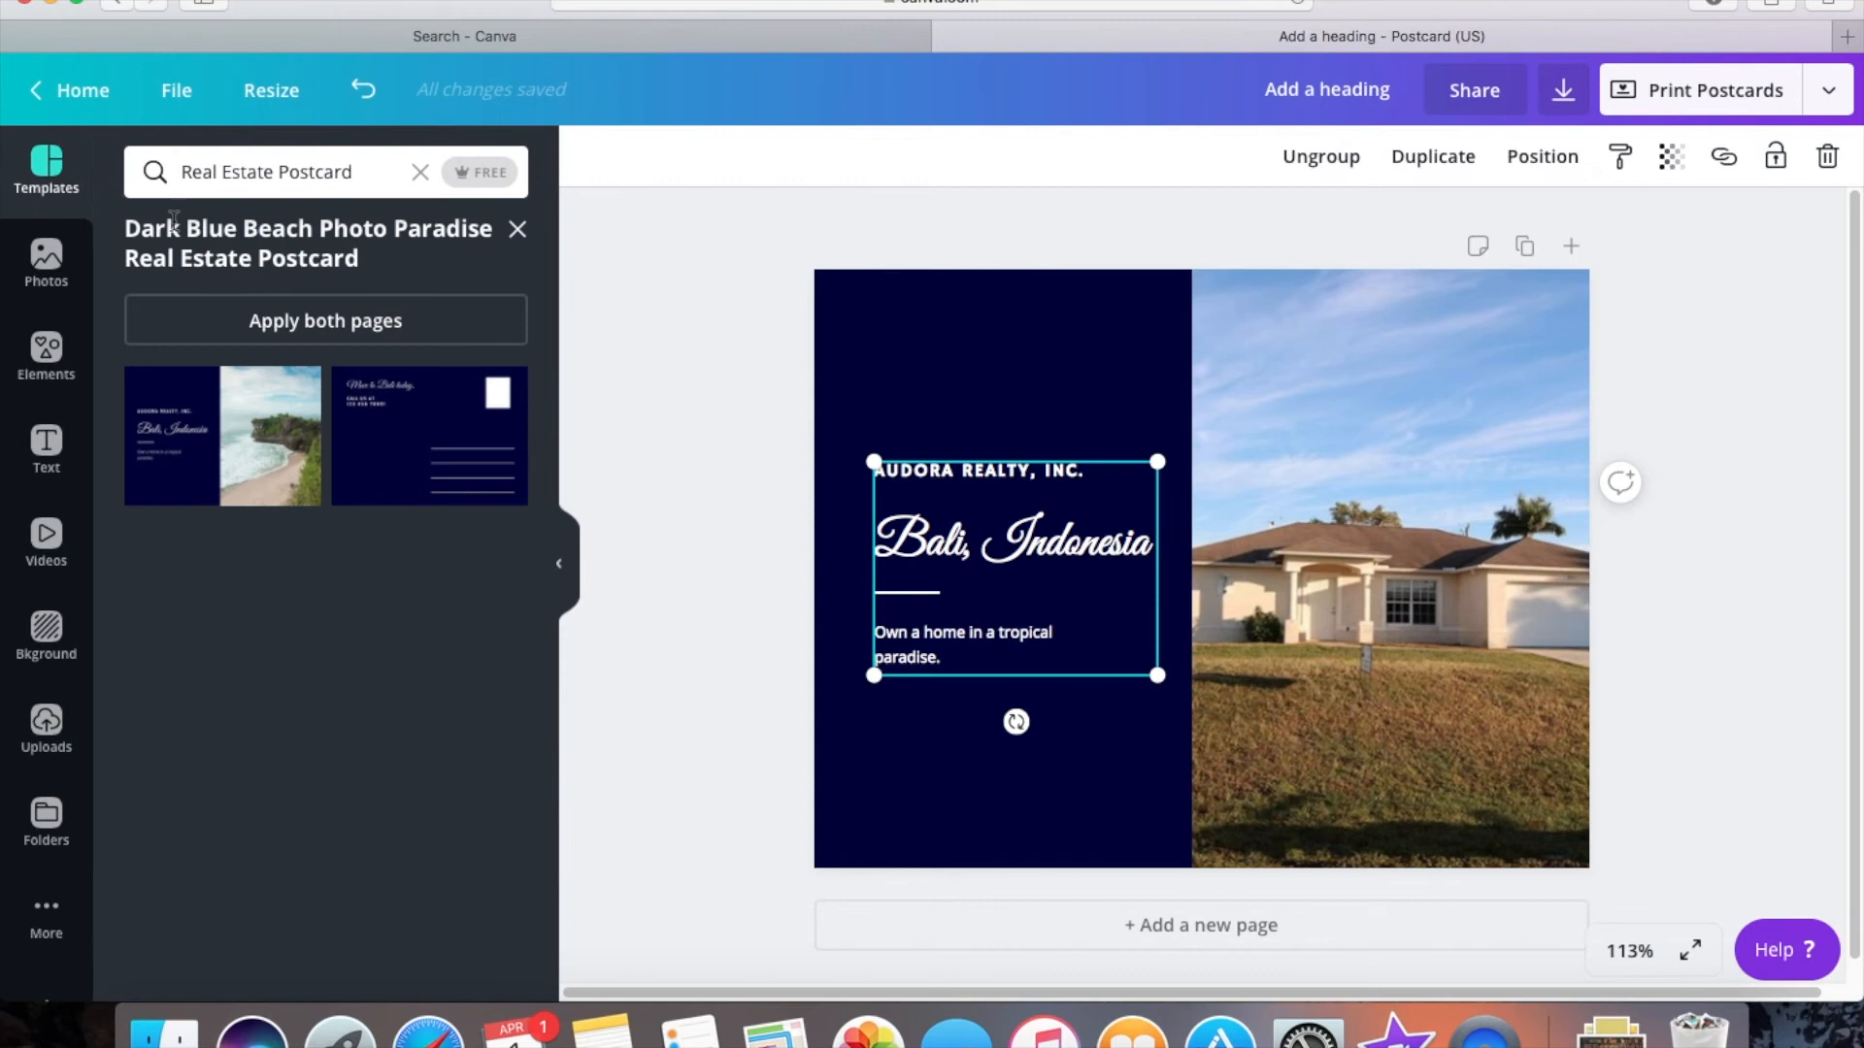
pyautogui.click(518, 232)
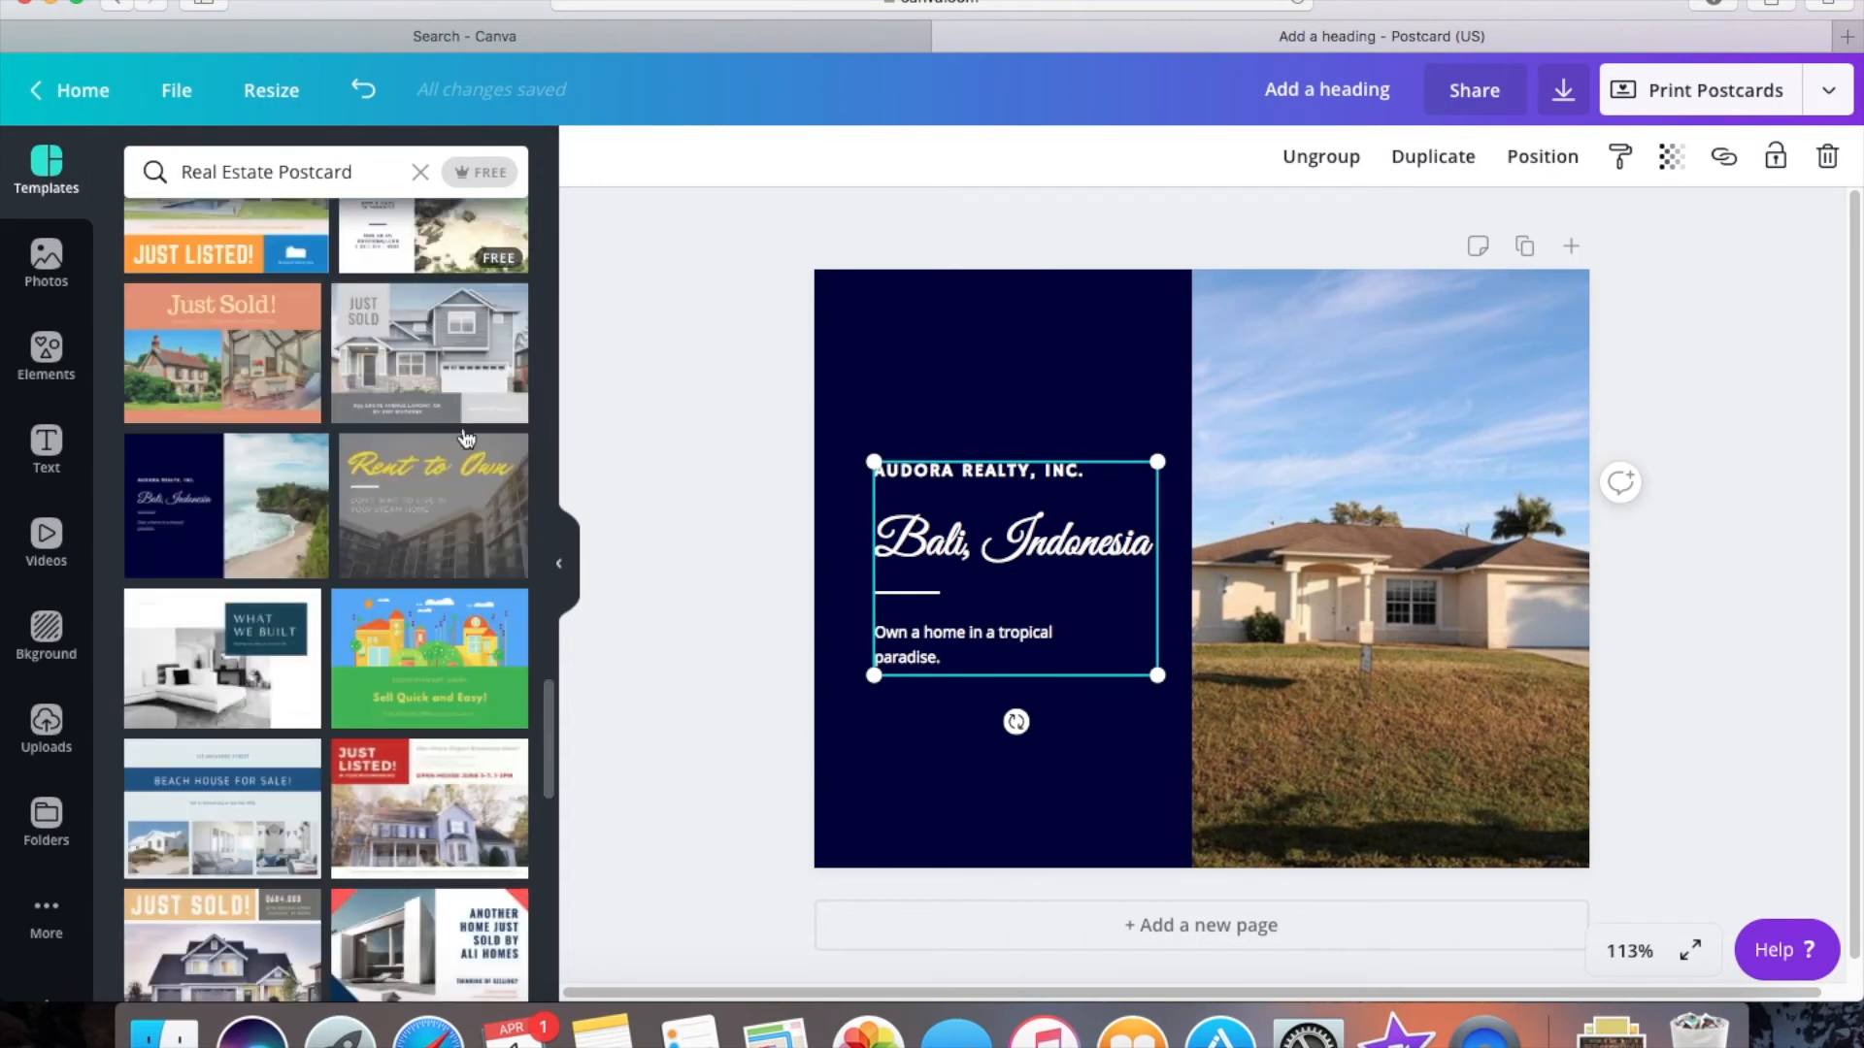
pyautogui.click(206, 349)
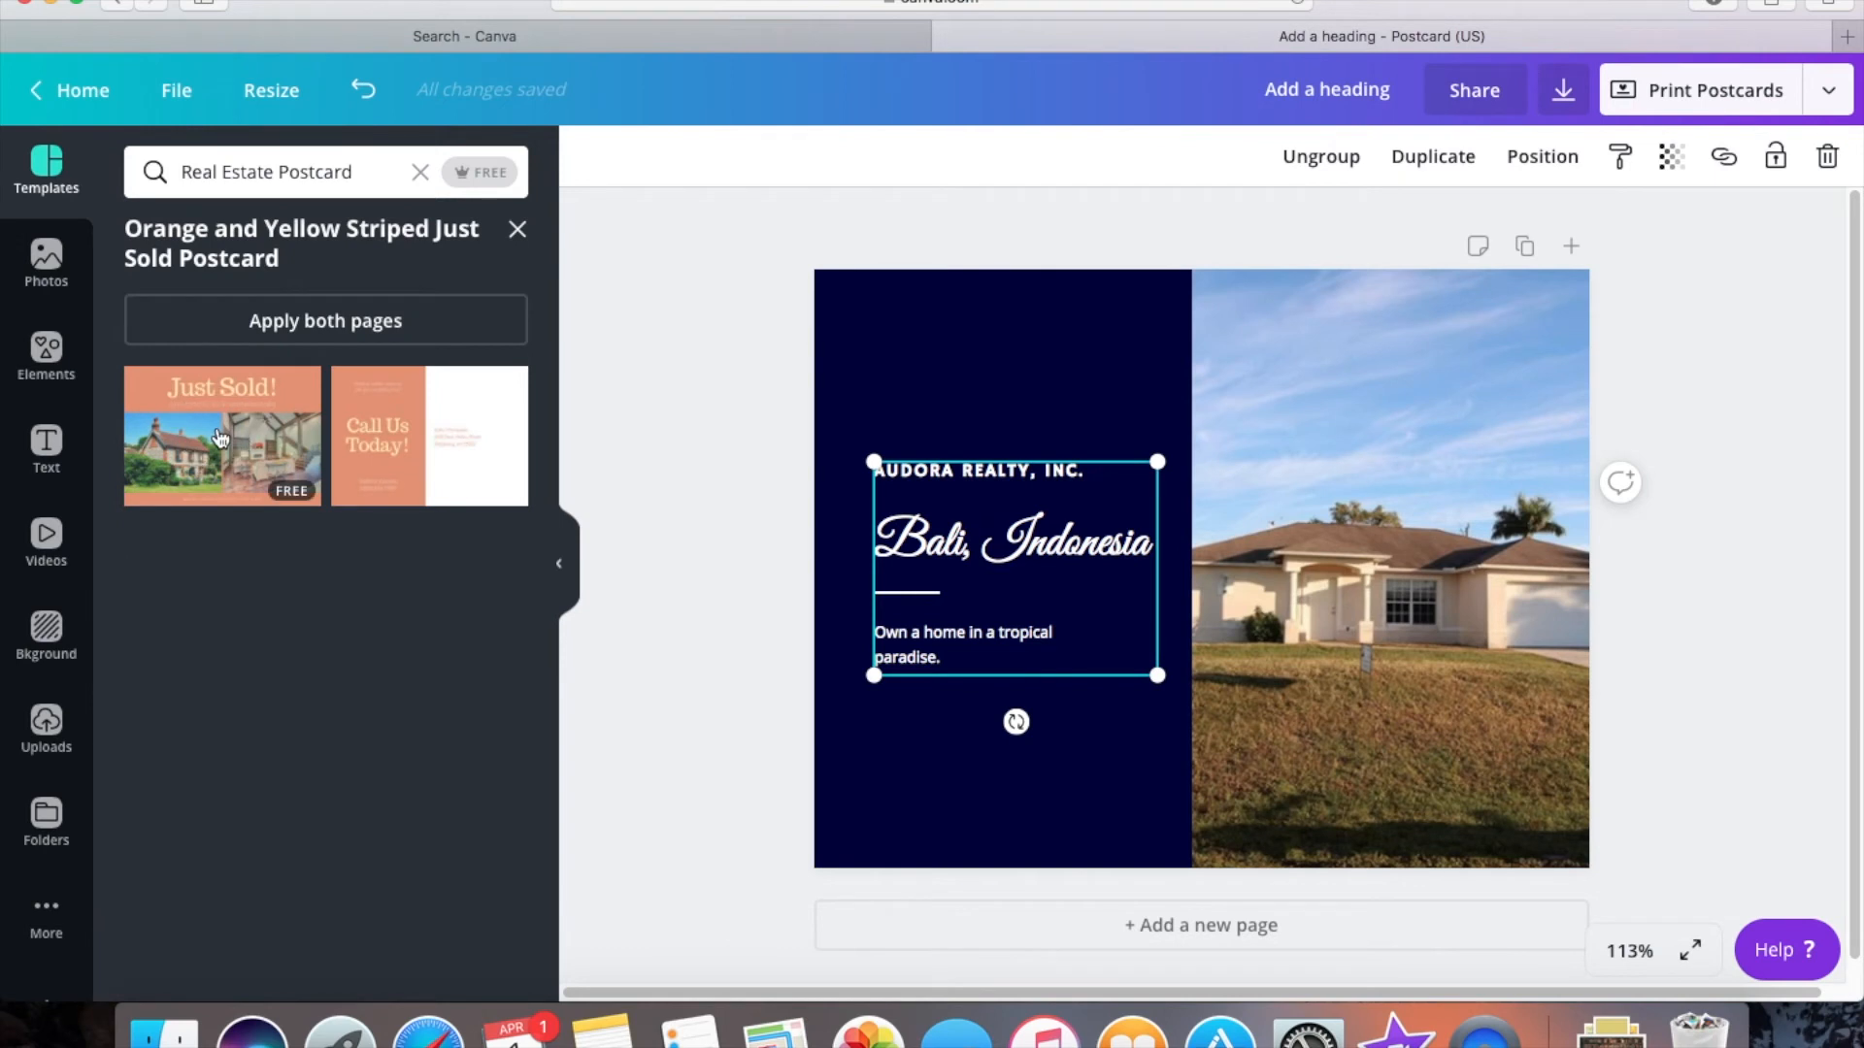
pyautogui.click(220, 439)
pyautogui.click(1046, 371)
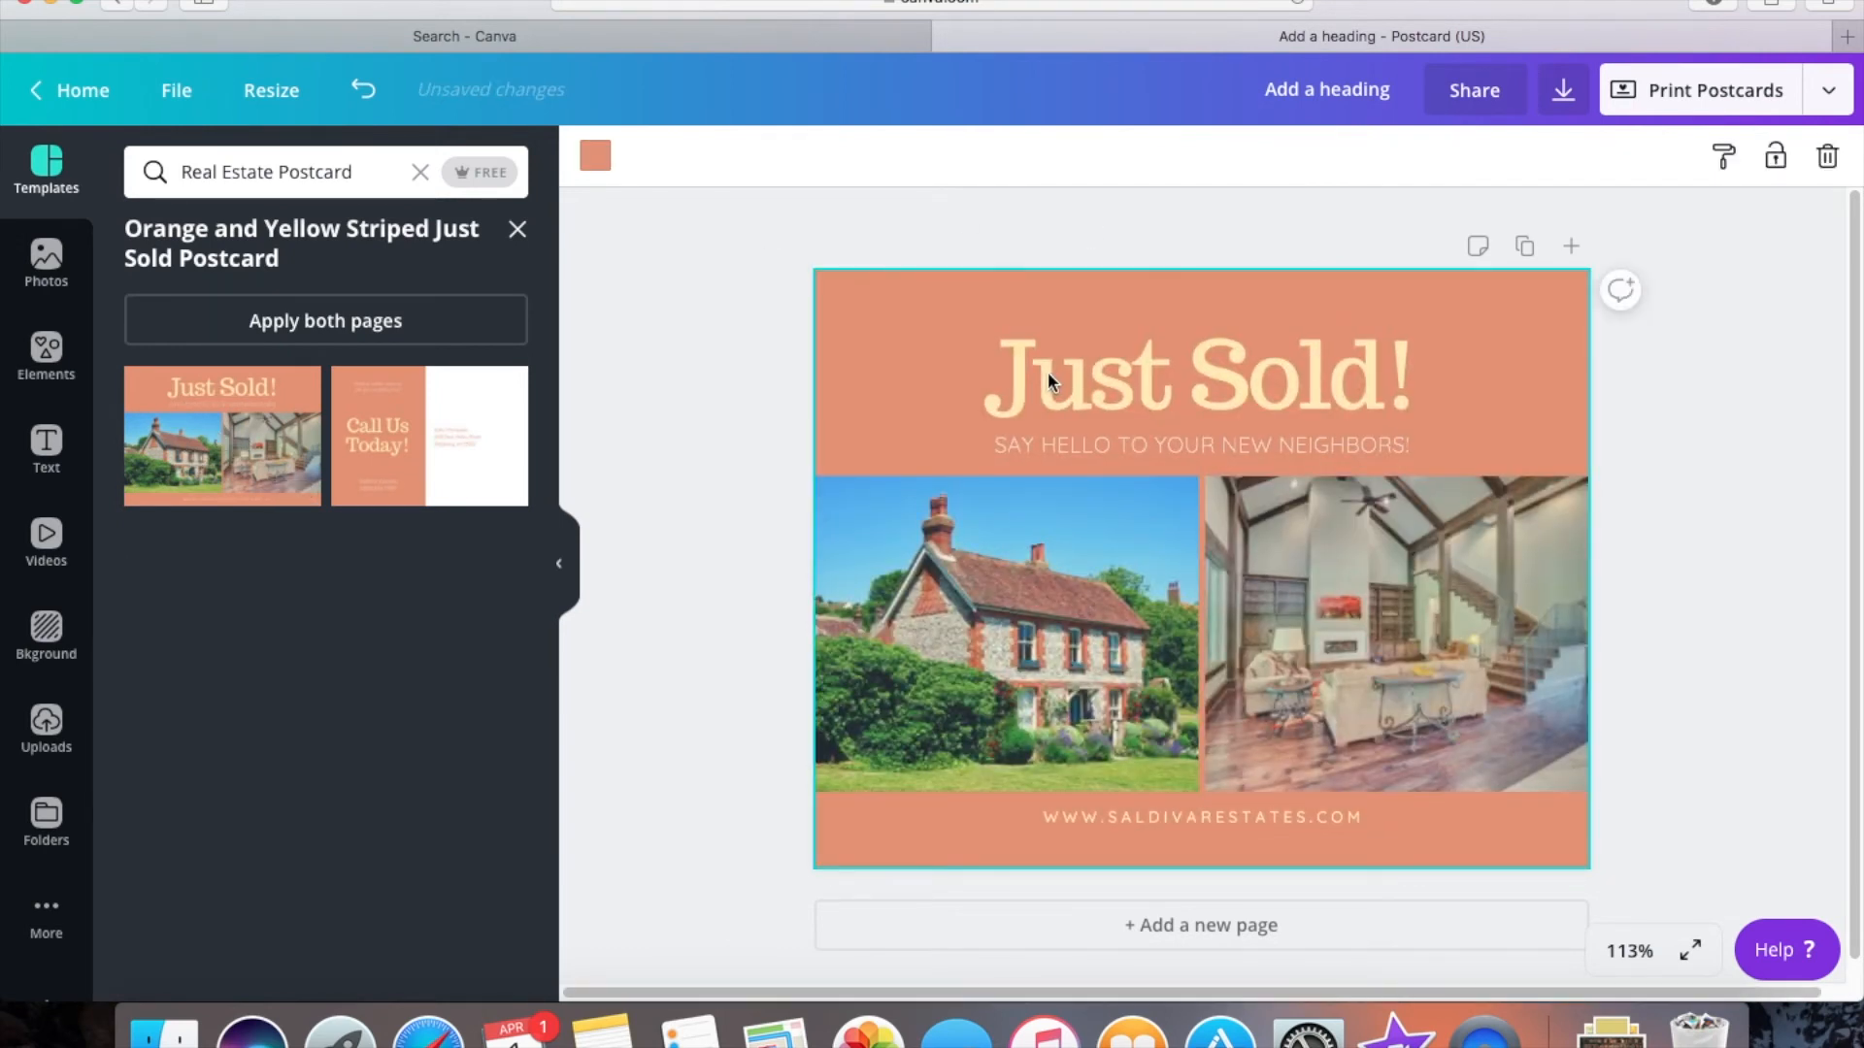
pyautogui.click(683, 544)
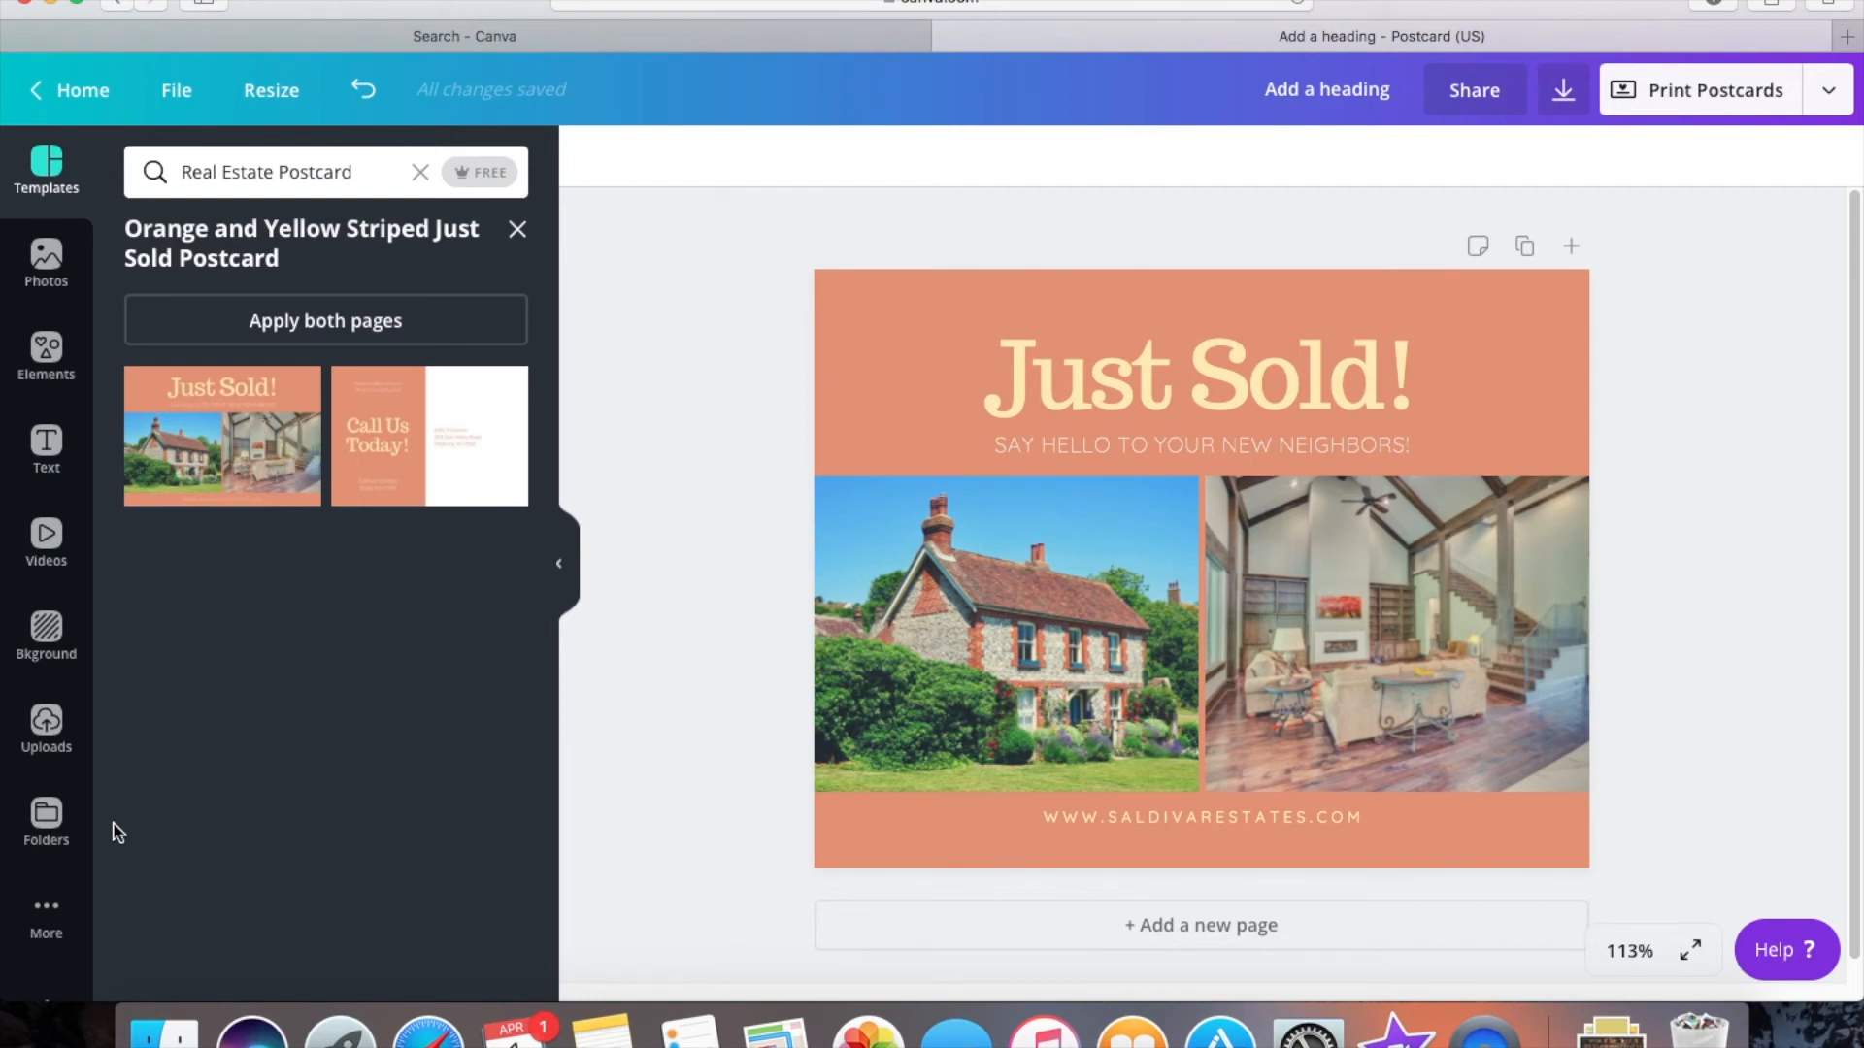
# - Move the grouped Just Sold! heading and its subtitle slightly higher in the orange band above the photos
pyautogui.click(1165, 365)
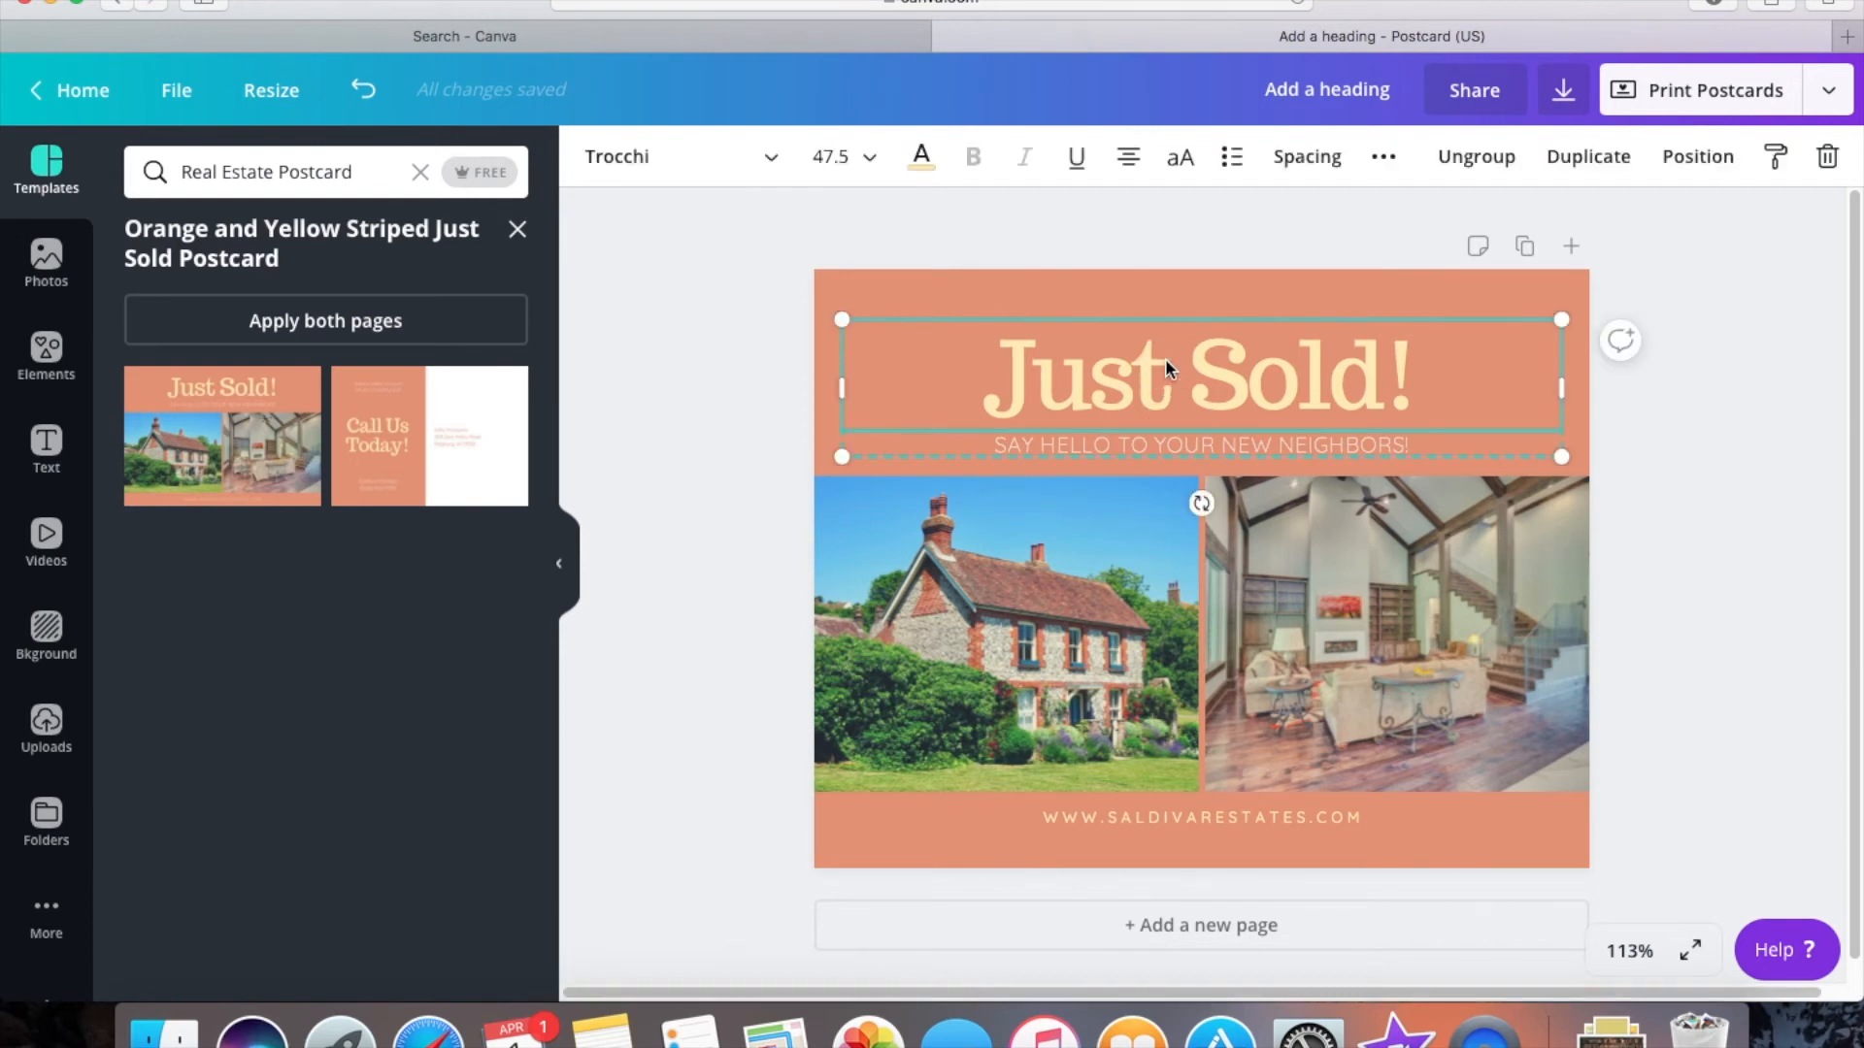
pyautogui.moveTo(1164, 362)
pyautogui.mouseDown()
pyautogui.moveTo(1165, 321)
pyautogui.moveTo(1165, 350)
pyautogui.mouseUp()
pyautogui.click(722, 493)
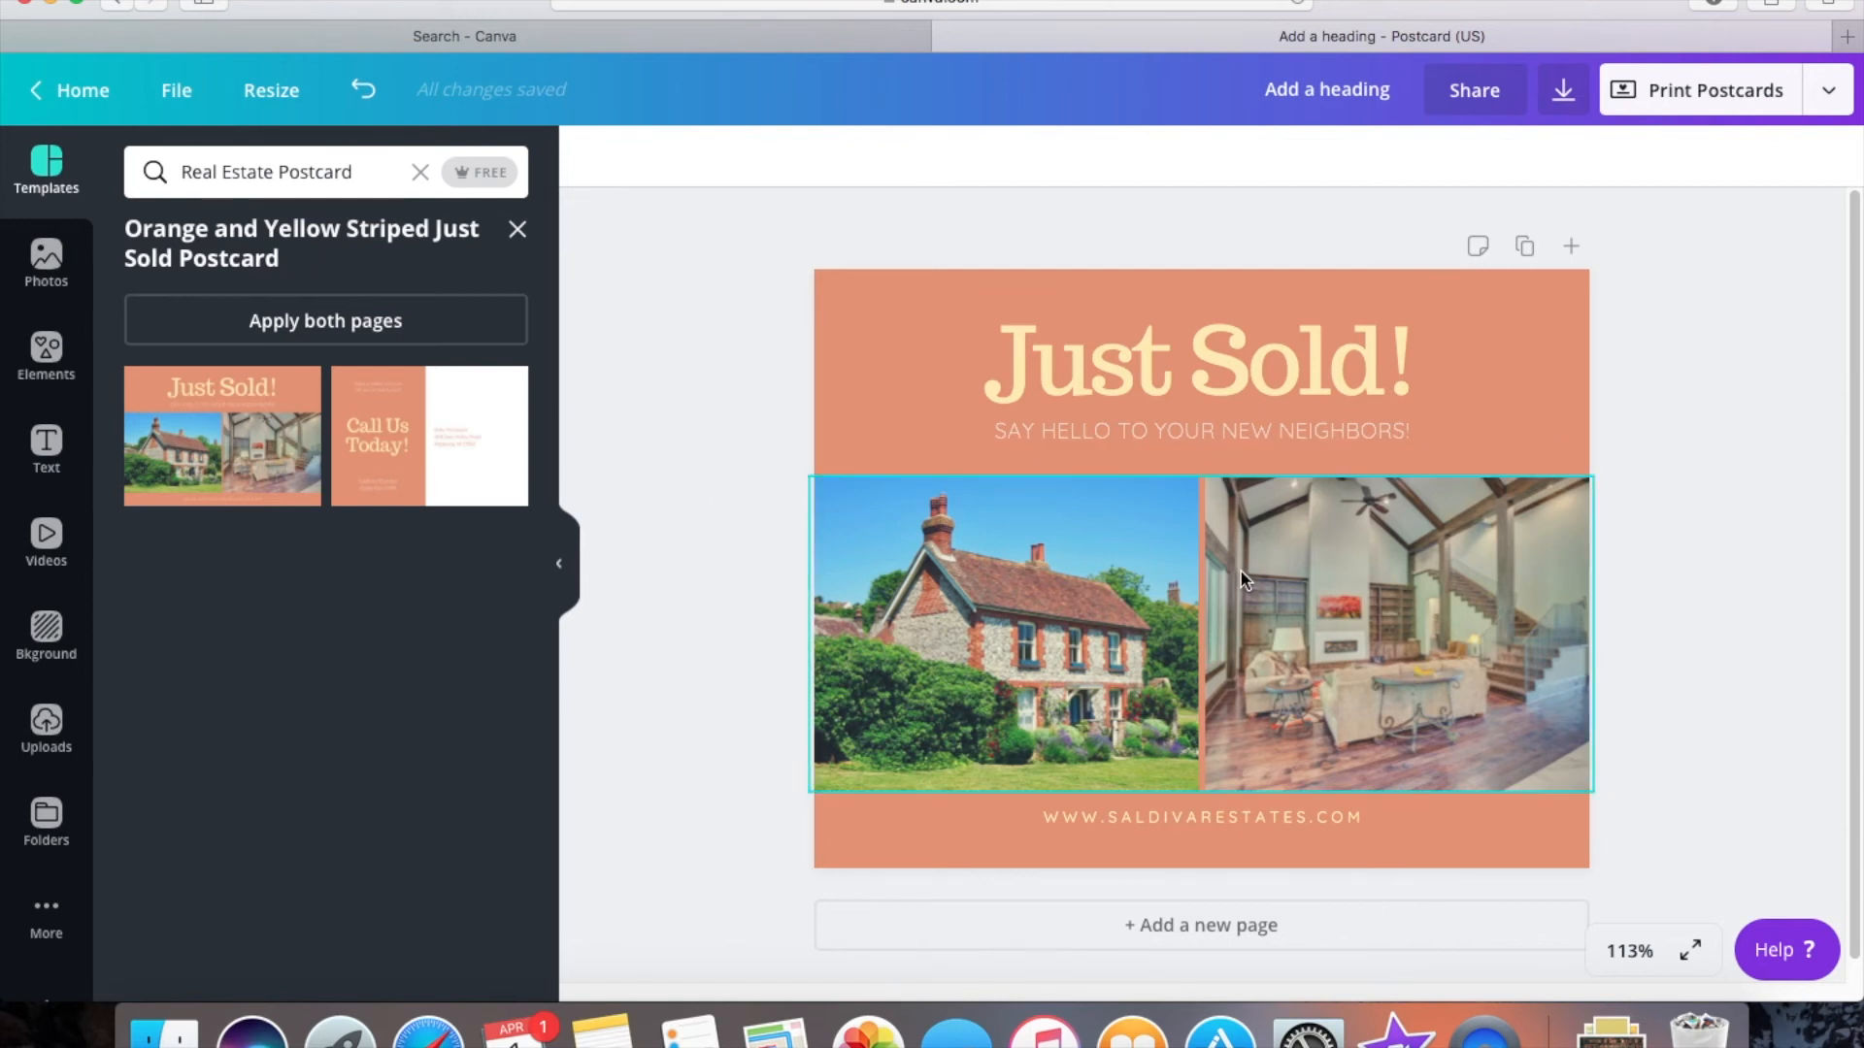
# - Add a second page and apply the template's Call Us Today! back design to it
pyautogui.click(1206, 924)
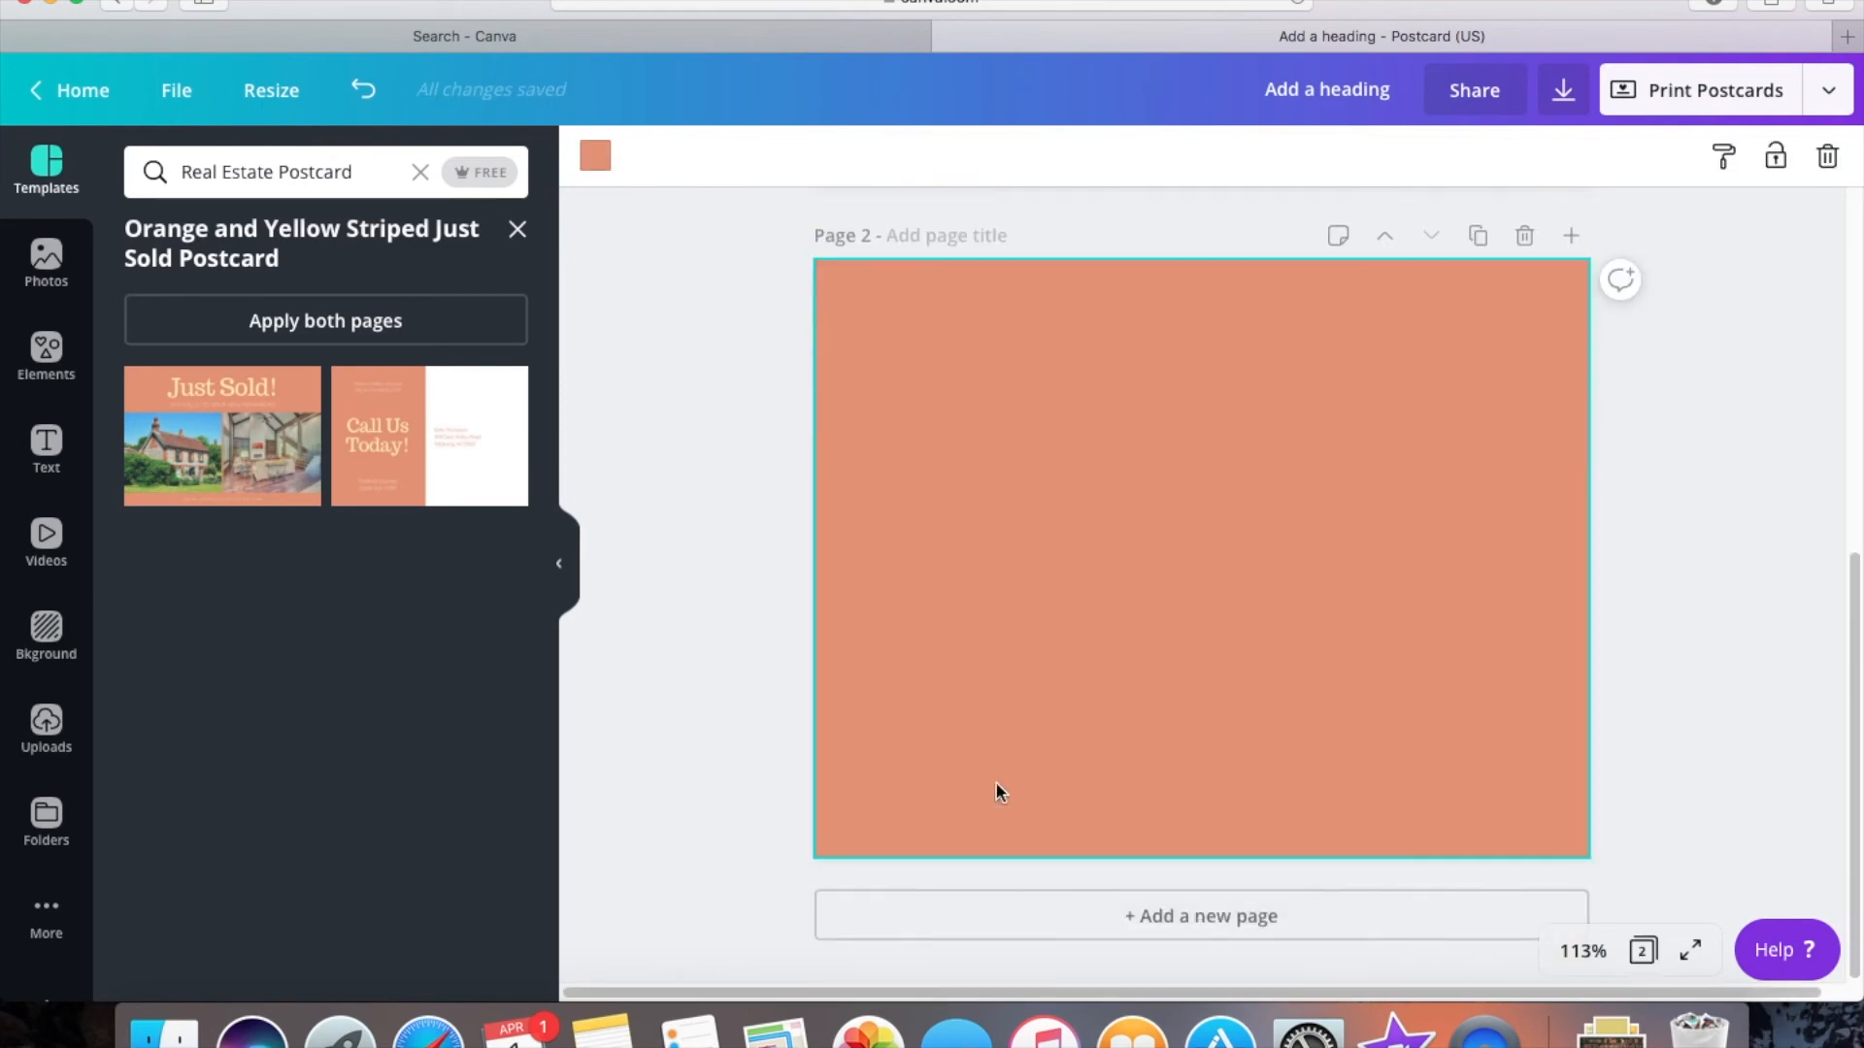
pyautogui.click(433, 498)
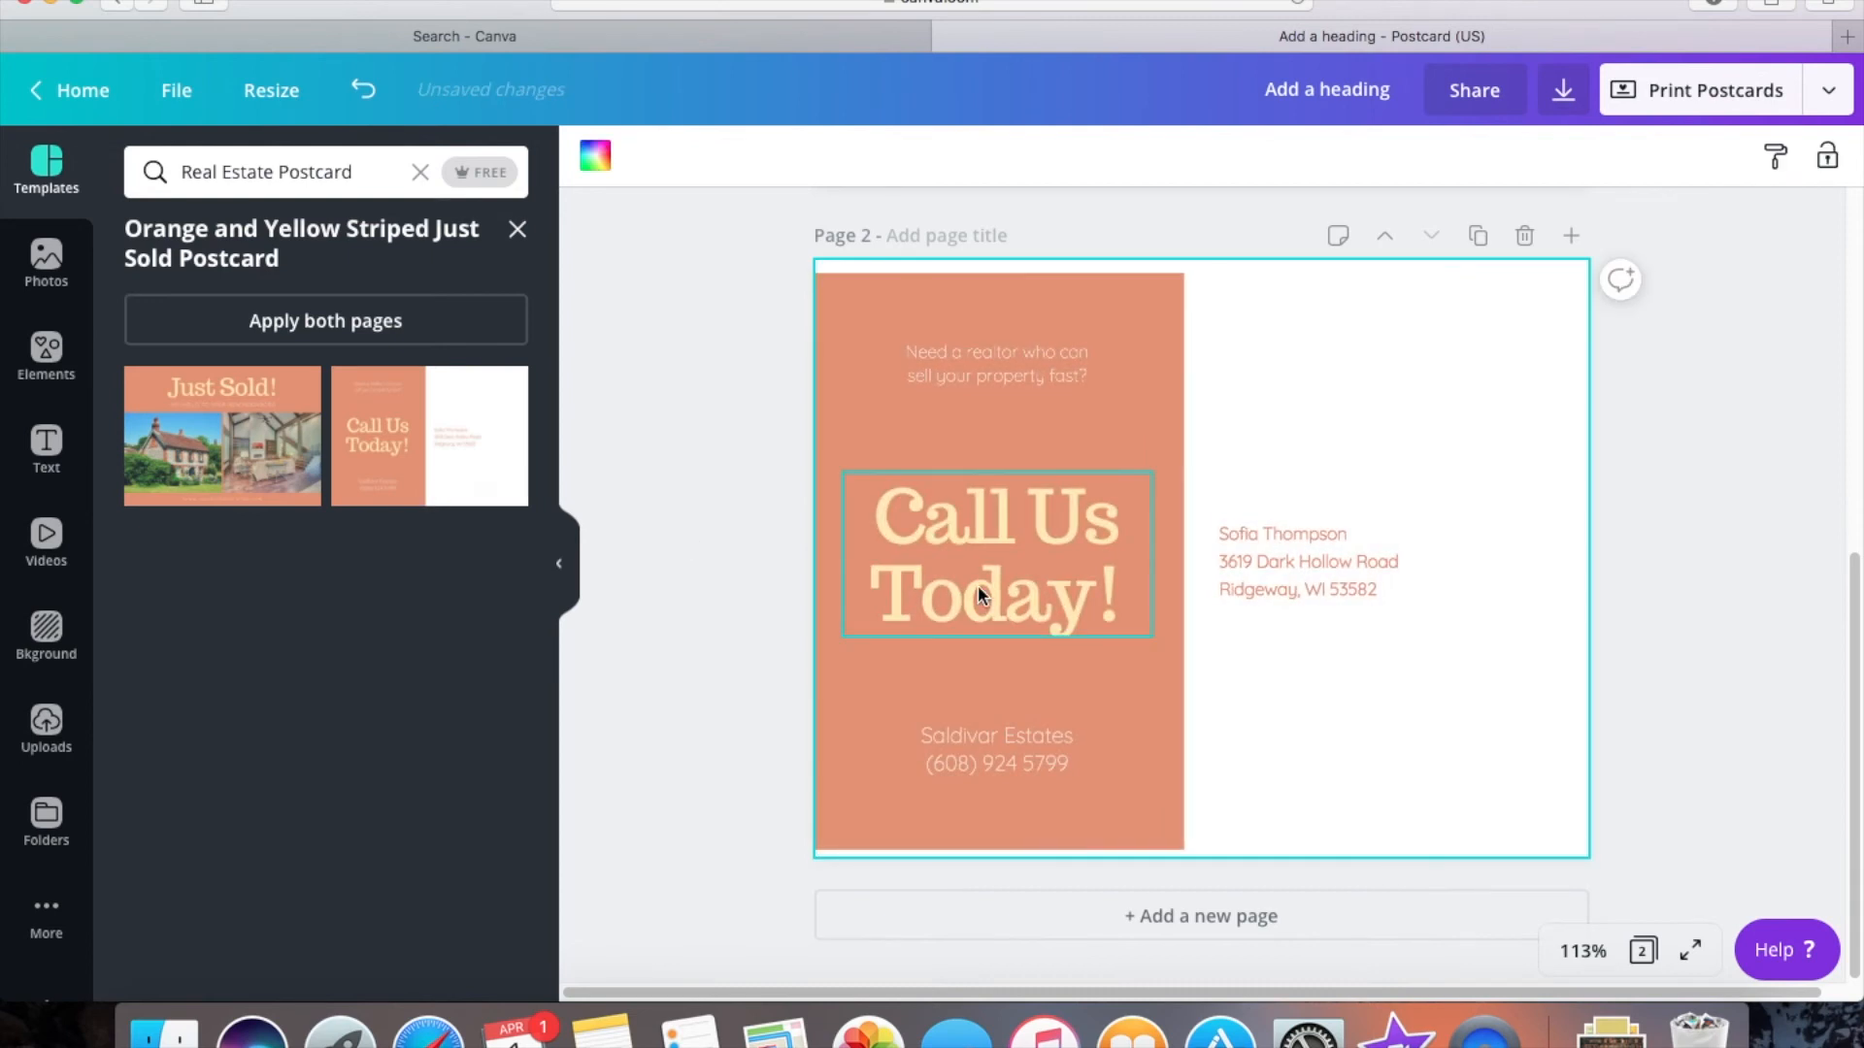
pyautogui.scroll(7, 981, 594)
pyautogui.scroll(-5, 980, 593)
pyautogui.scroll(-2, 978, 594)
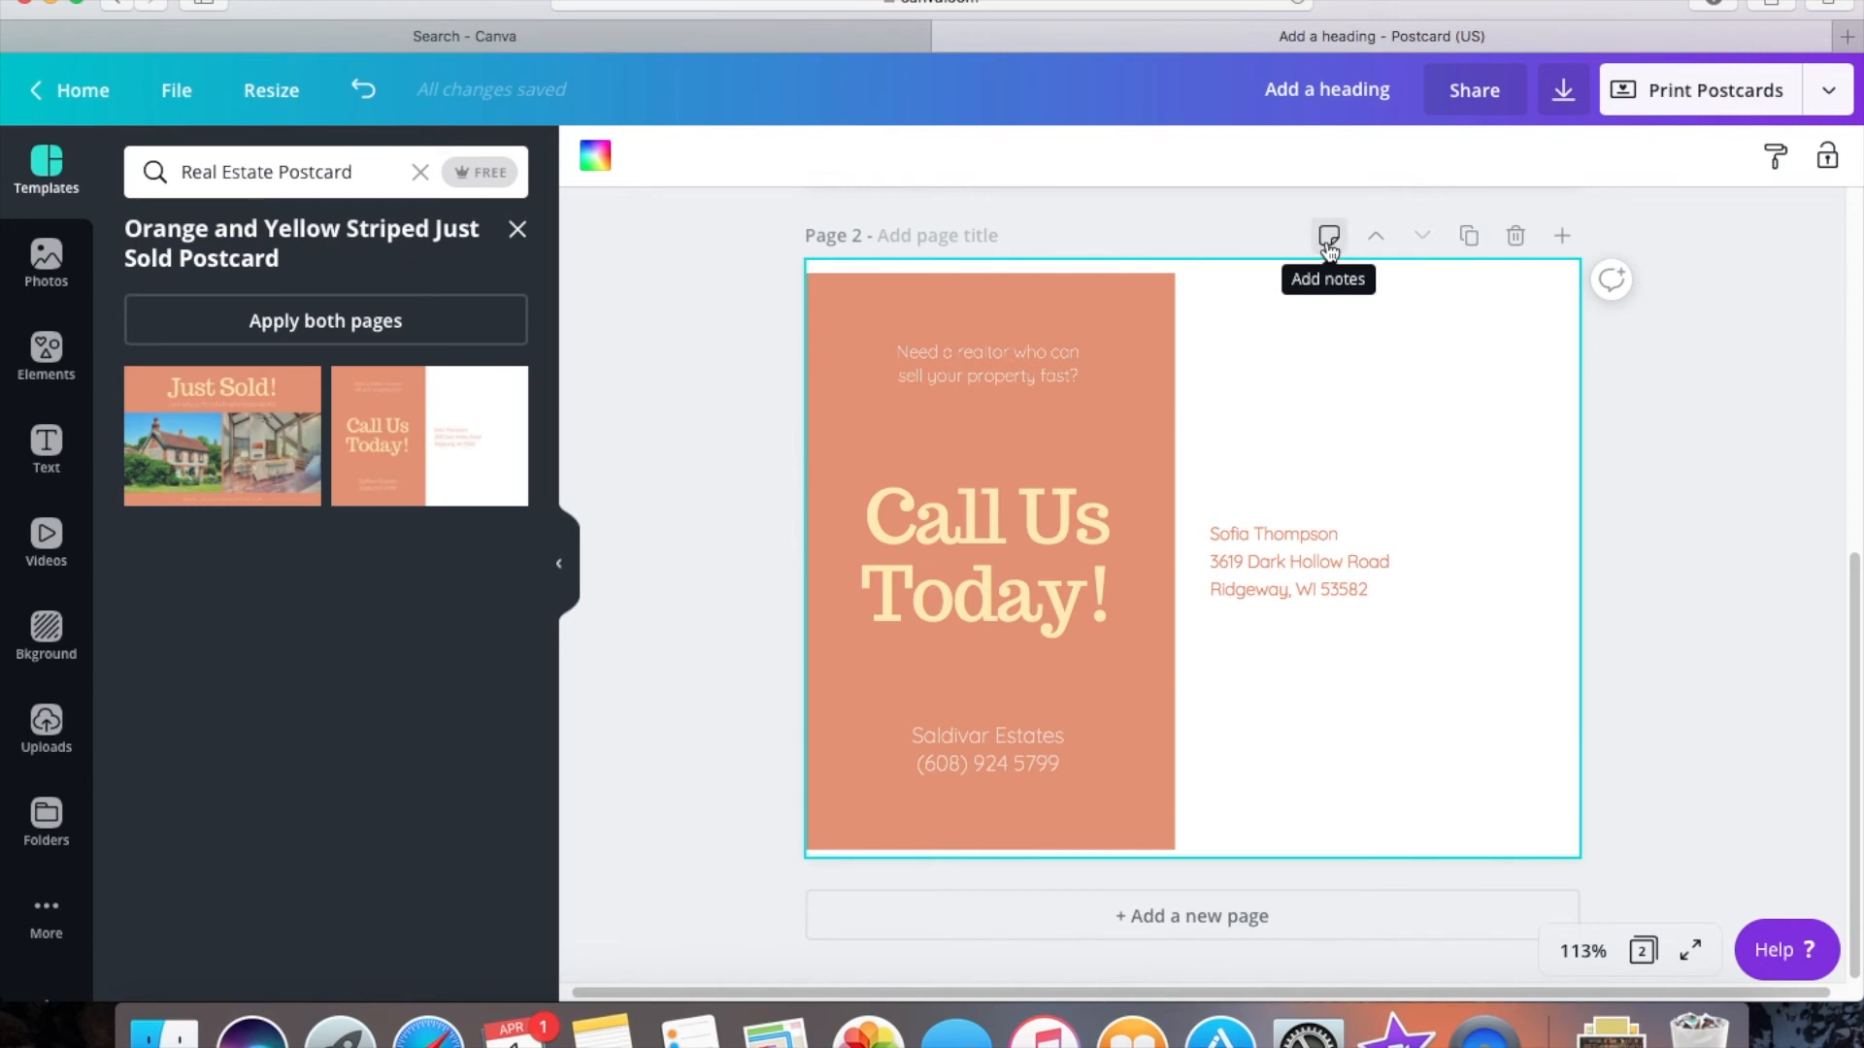
pyautogui.scroll(10, 932, 258)
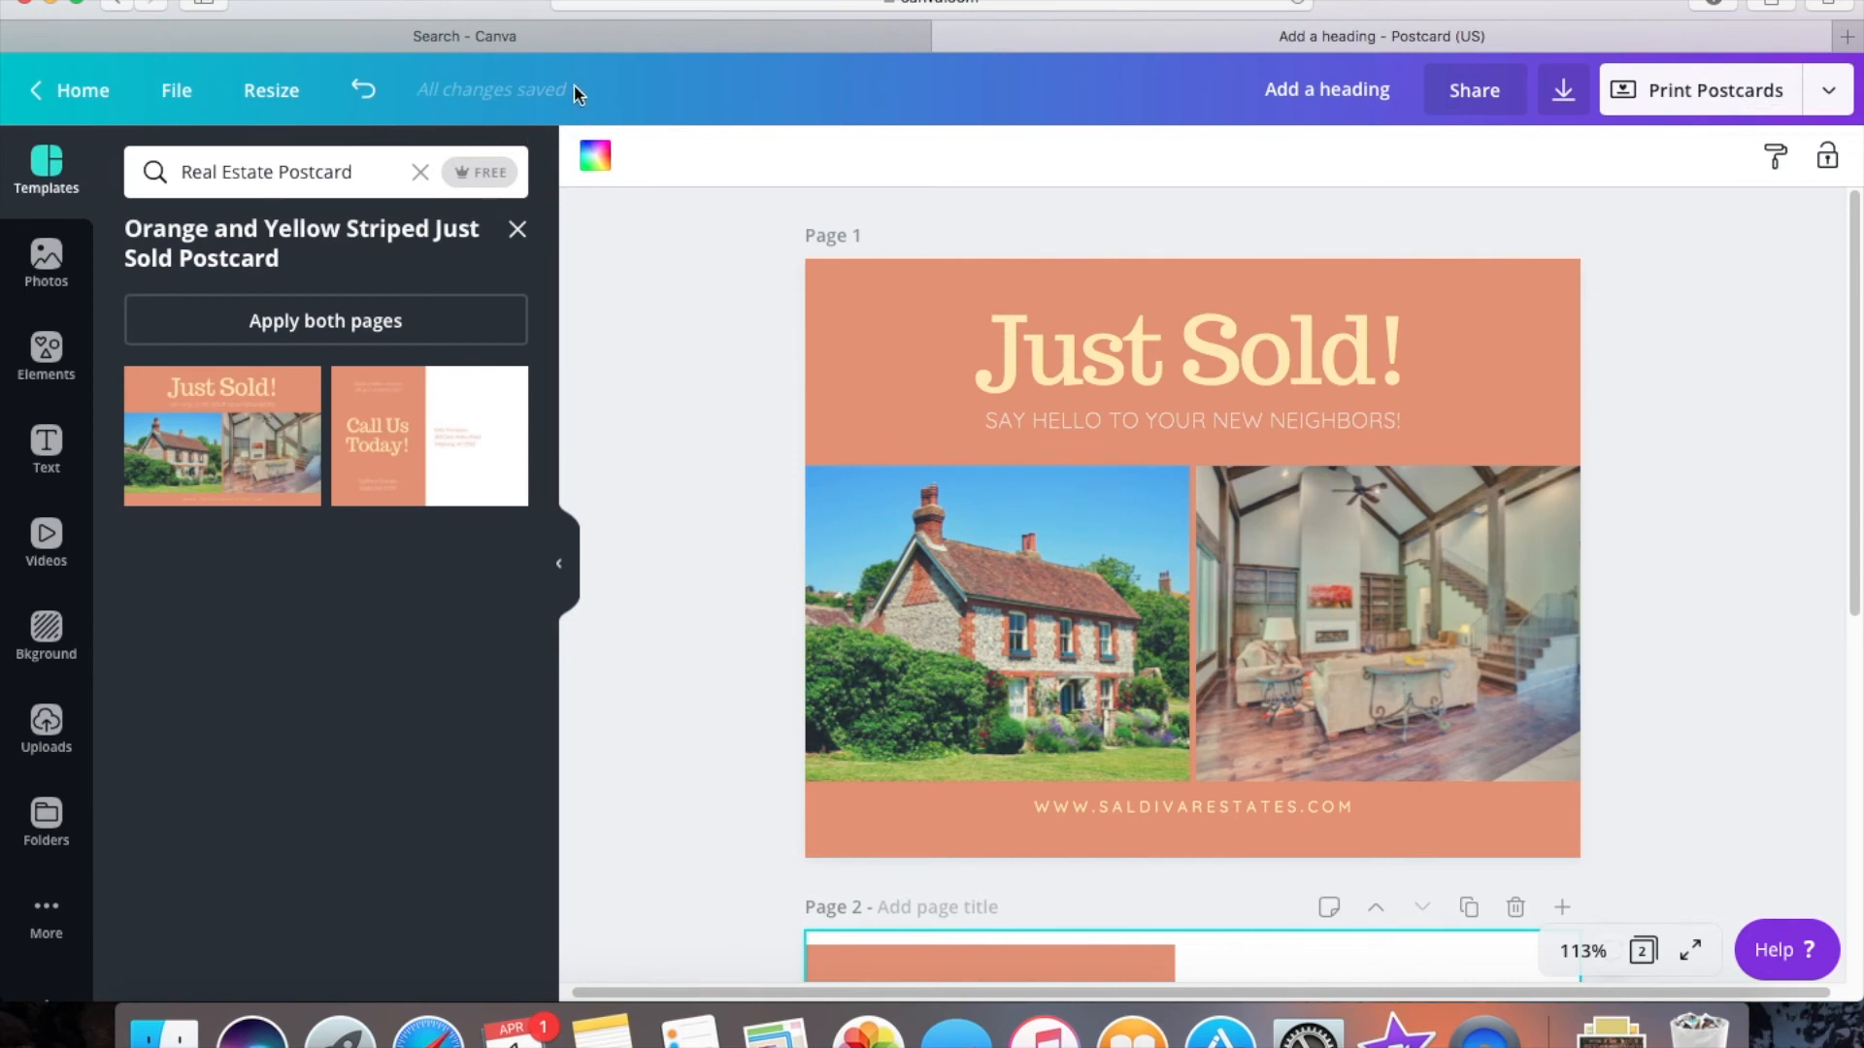
# - Rename the design as Just Sold
pyautogui.click(172, 97)
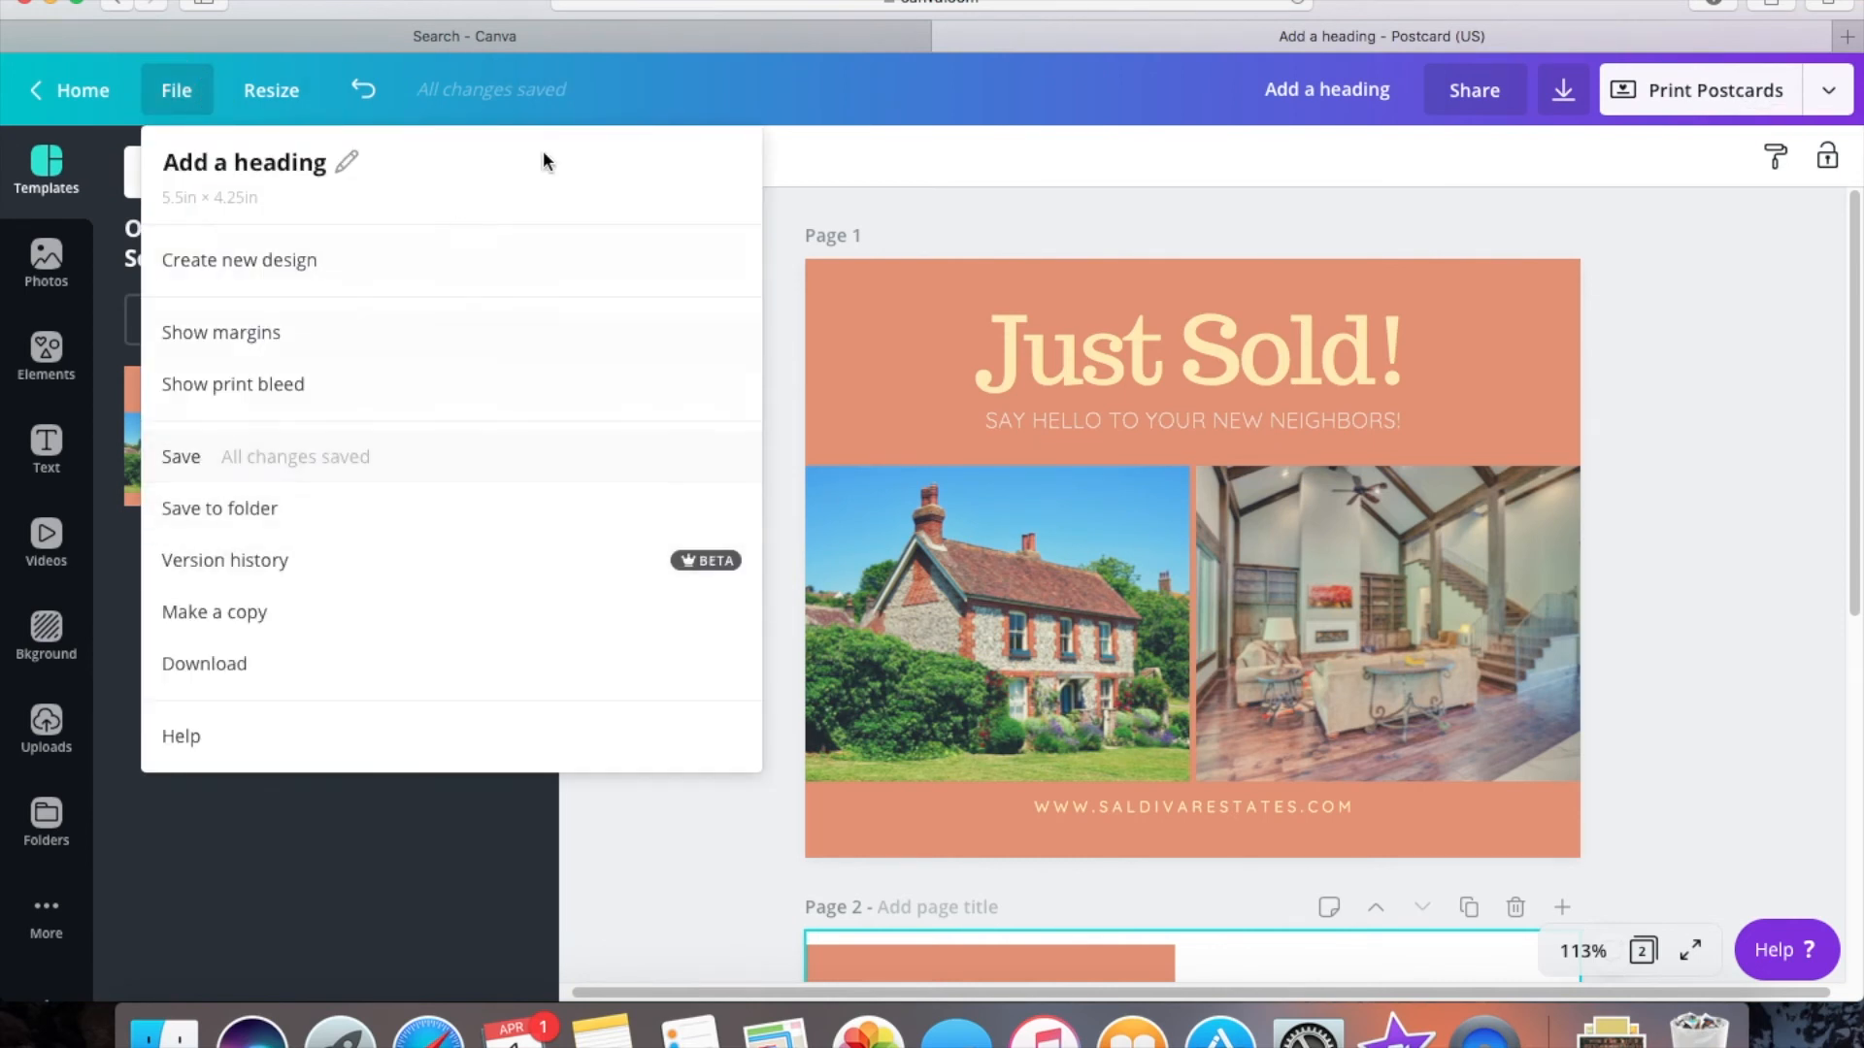
pyautogui.click(678, 97)
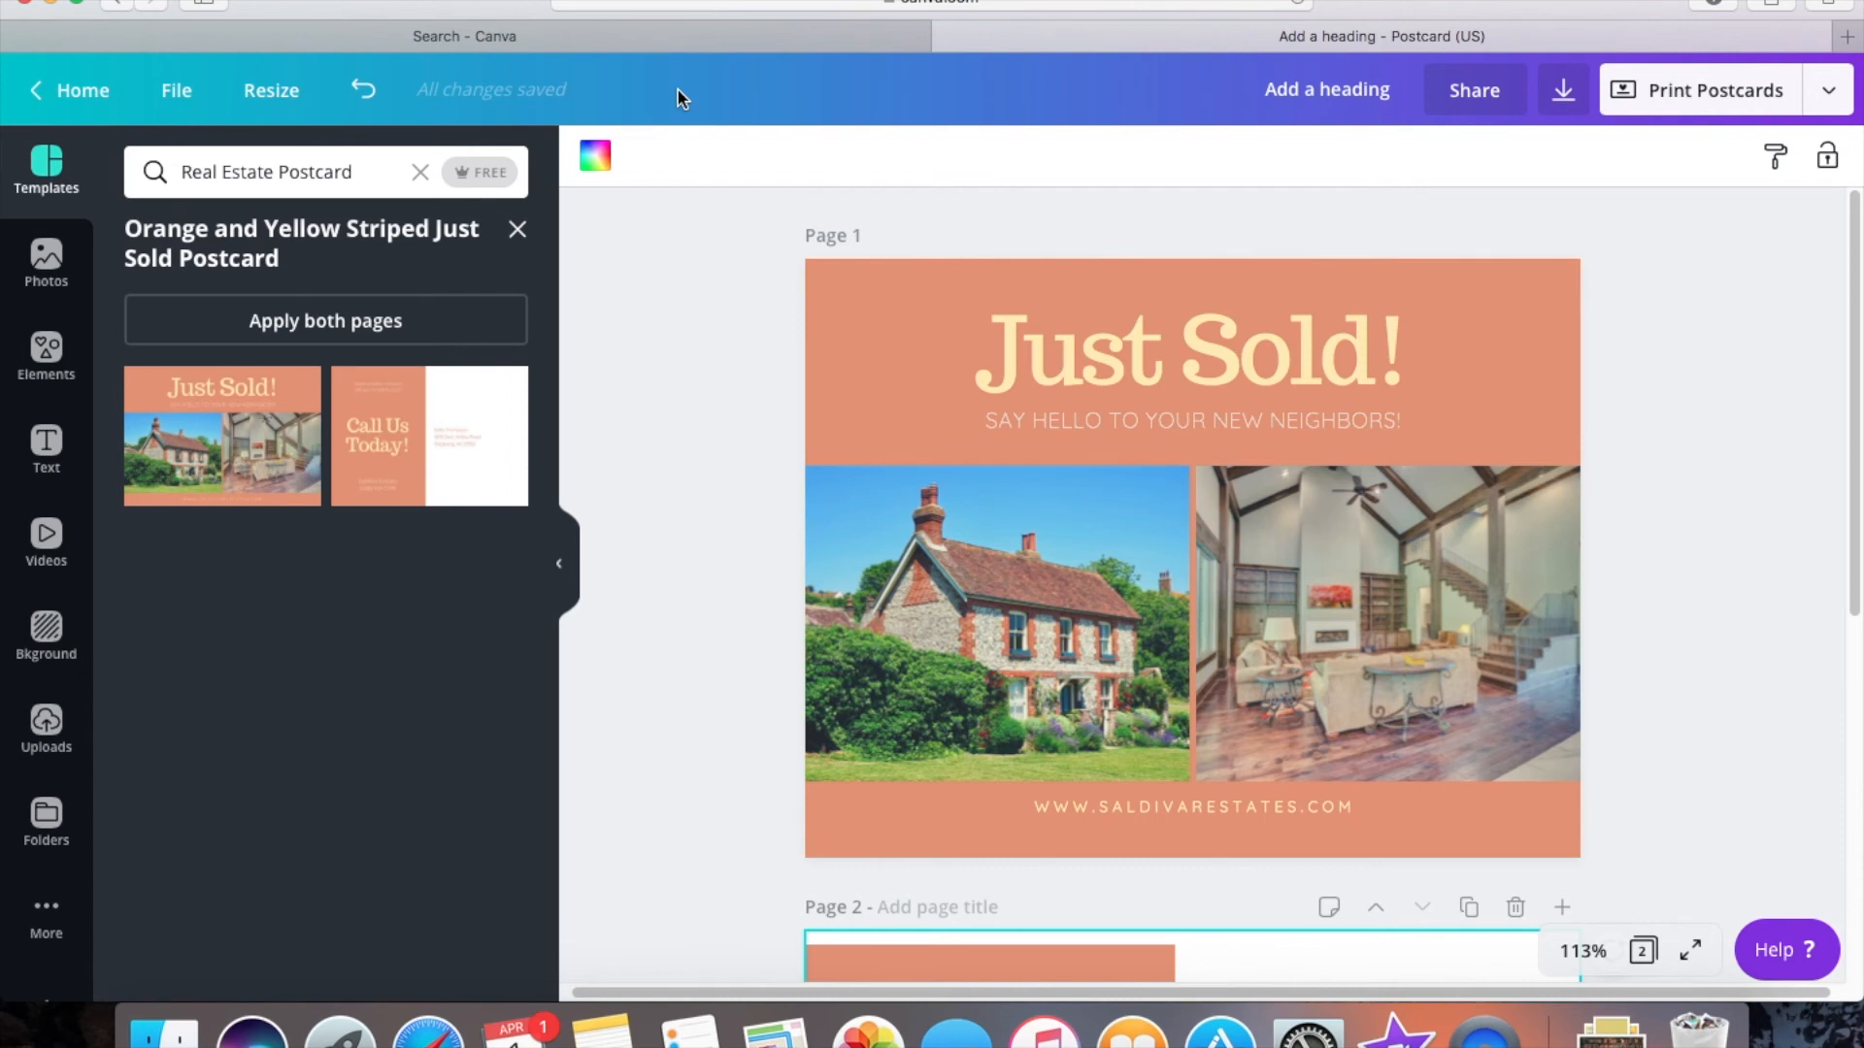
pyautogui.doubleClick(1343, 82)
pyautogui.press('BackSpace')
pyautogui.press('BackSpace')
pyautogui.press('BackSpace')
pyautogui.press('BackSpace')
pyautogui.press('BackSpace')
pyautogui.press('BackSpace')
pyautogui.press('BackSpace')
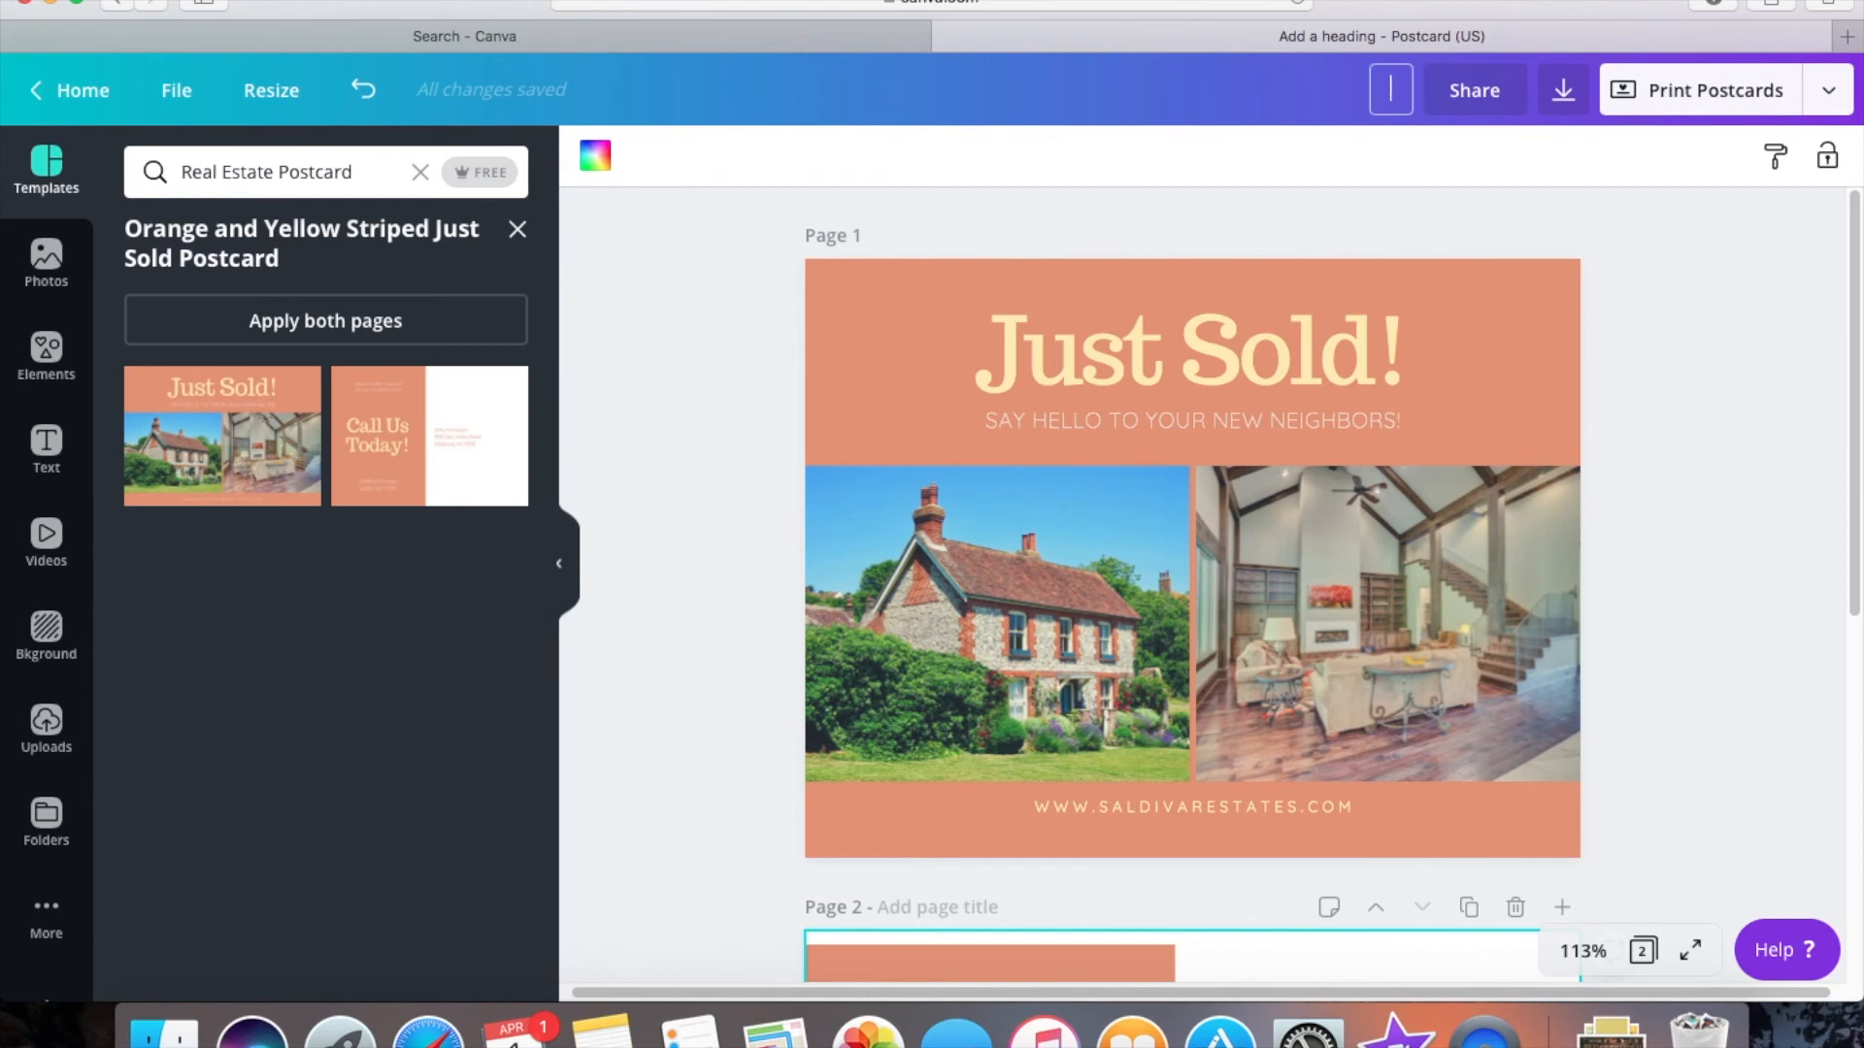
pyautogui.write('Jus SOld')
pyautogui.press('Left')
pyautogui.press('Left')
pyautogui.press('Left')
pyautogui.press('Left')
pyautogui.press('Left')
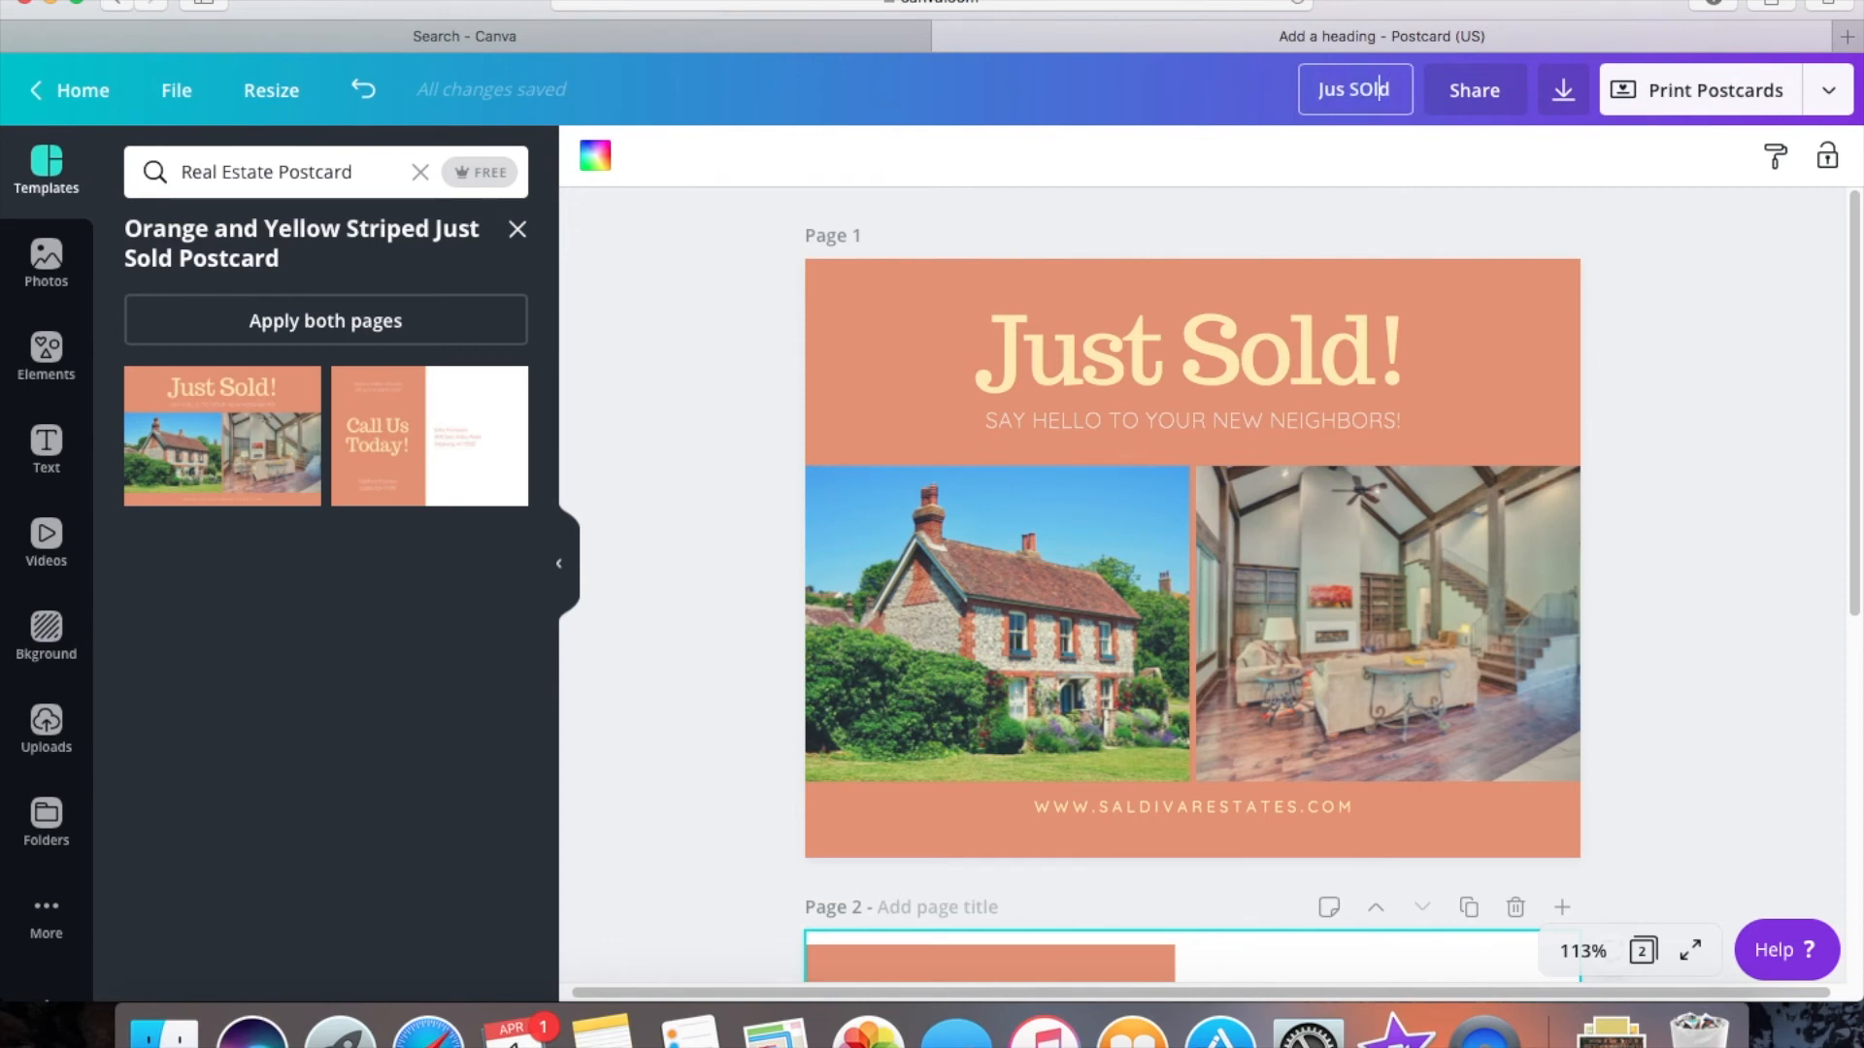
pyautogui.write('t')
pyautogui.press('Right')
pyautogui.press('Right')
pyautogui.press('Right')
pyautogui.press('BackSpace')
pyautogui.write('o')
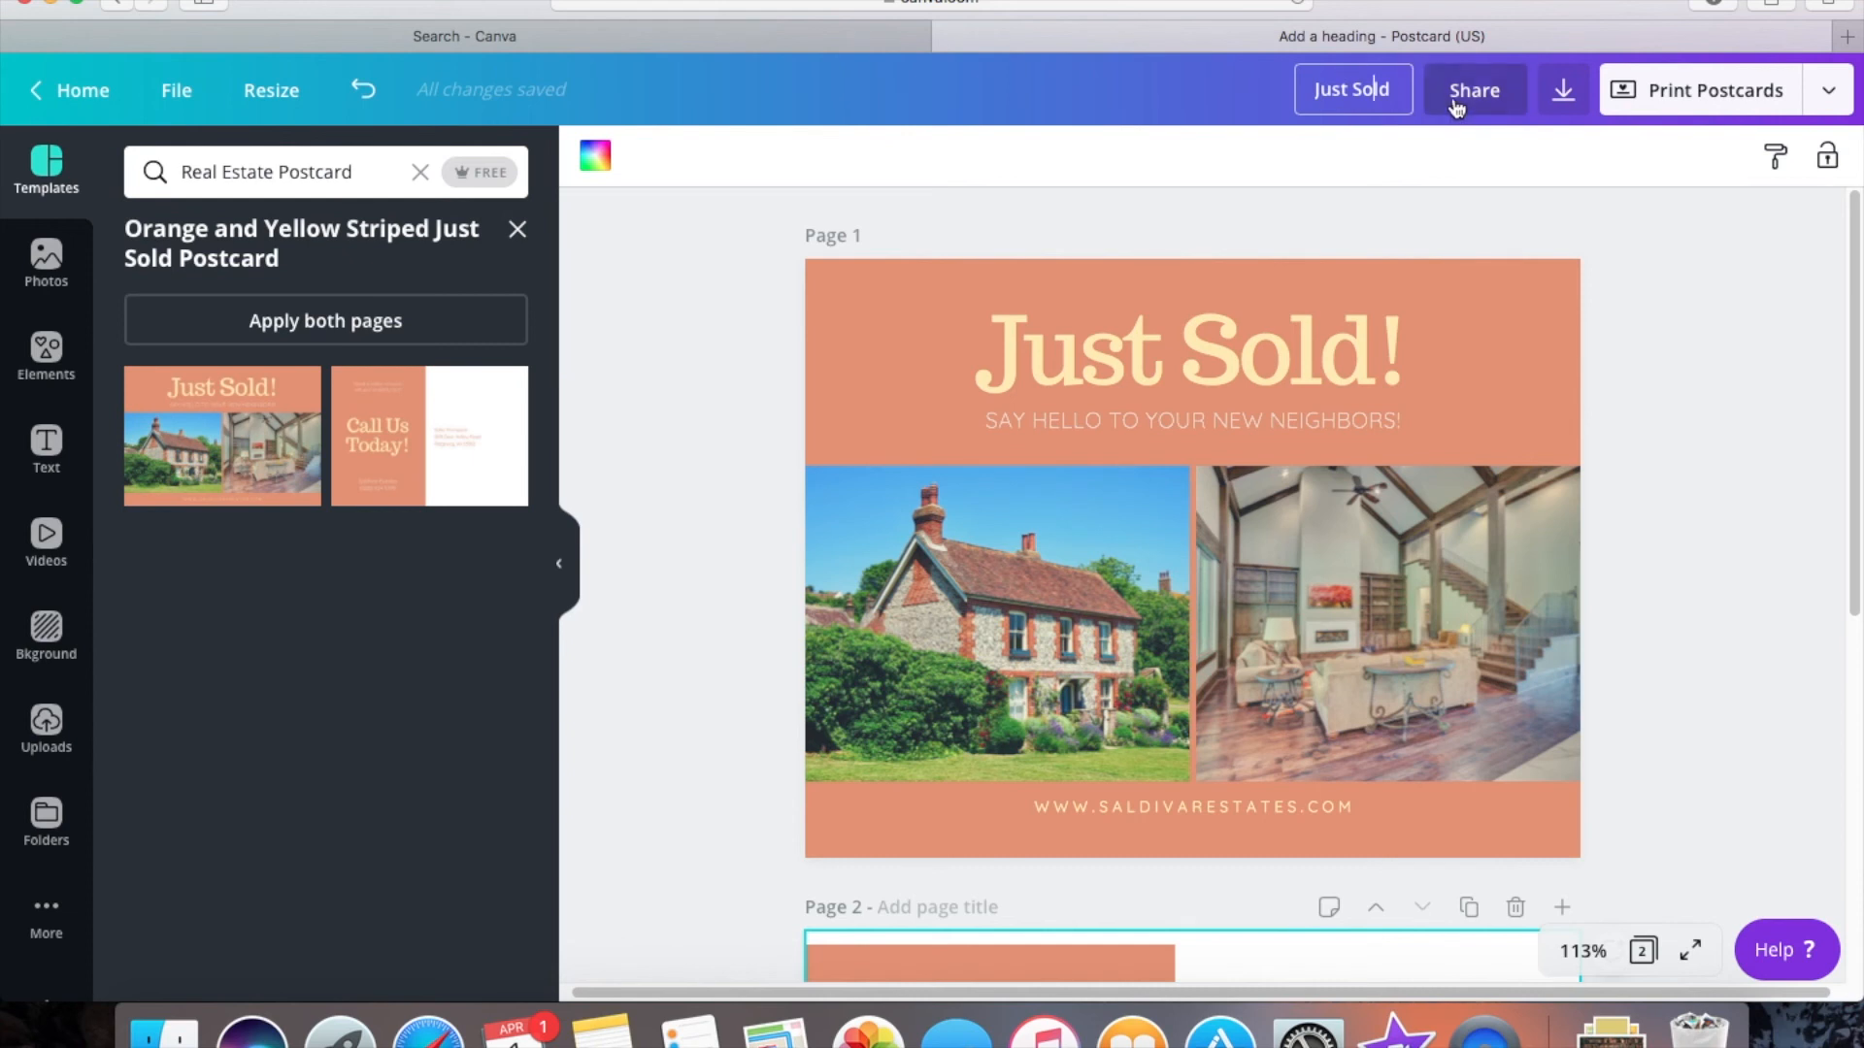
# - Look over the options for sharing the design with others, and close them
pyautogui.click(1461, 103)
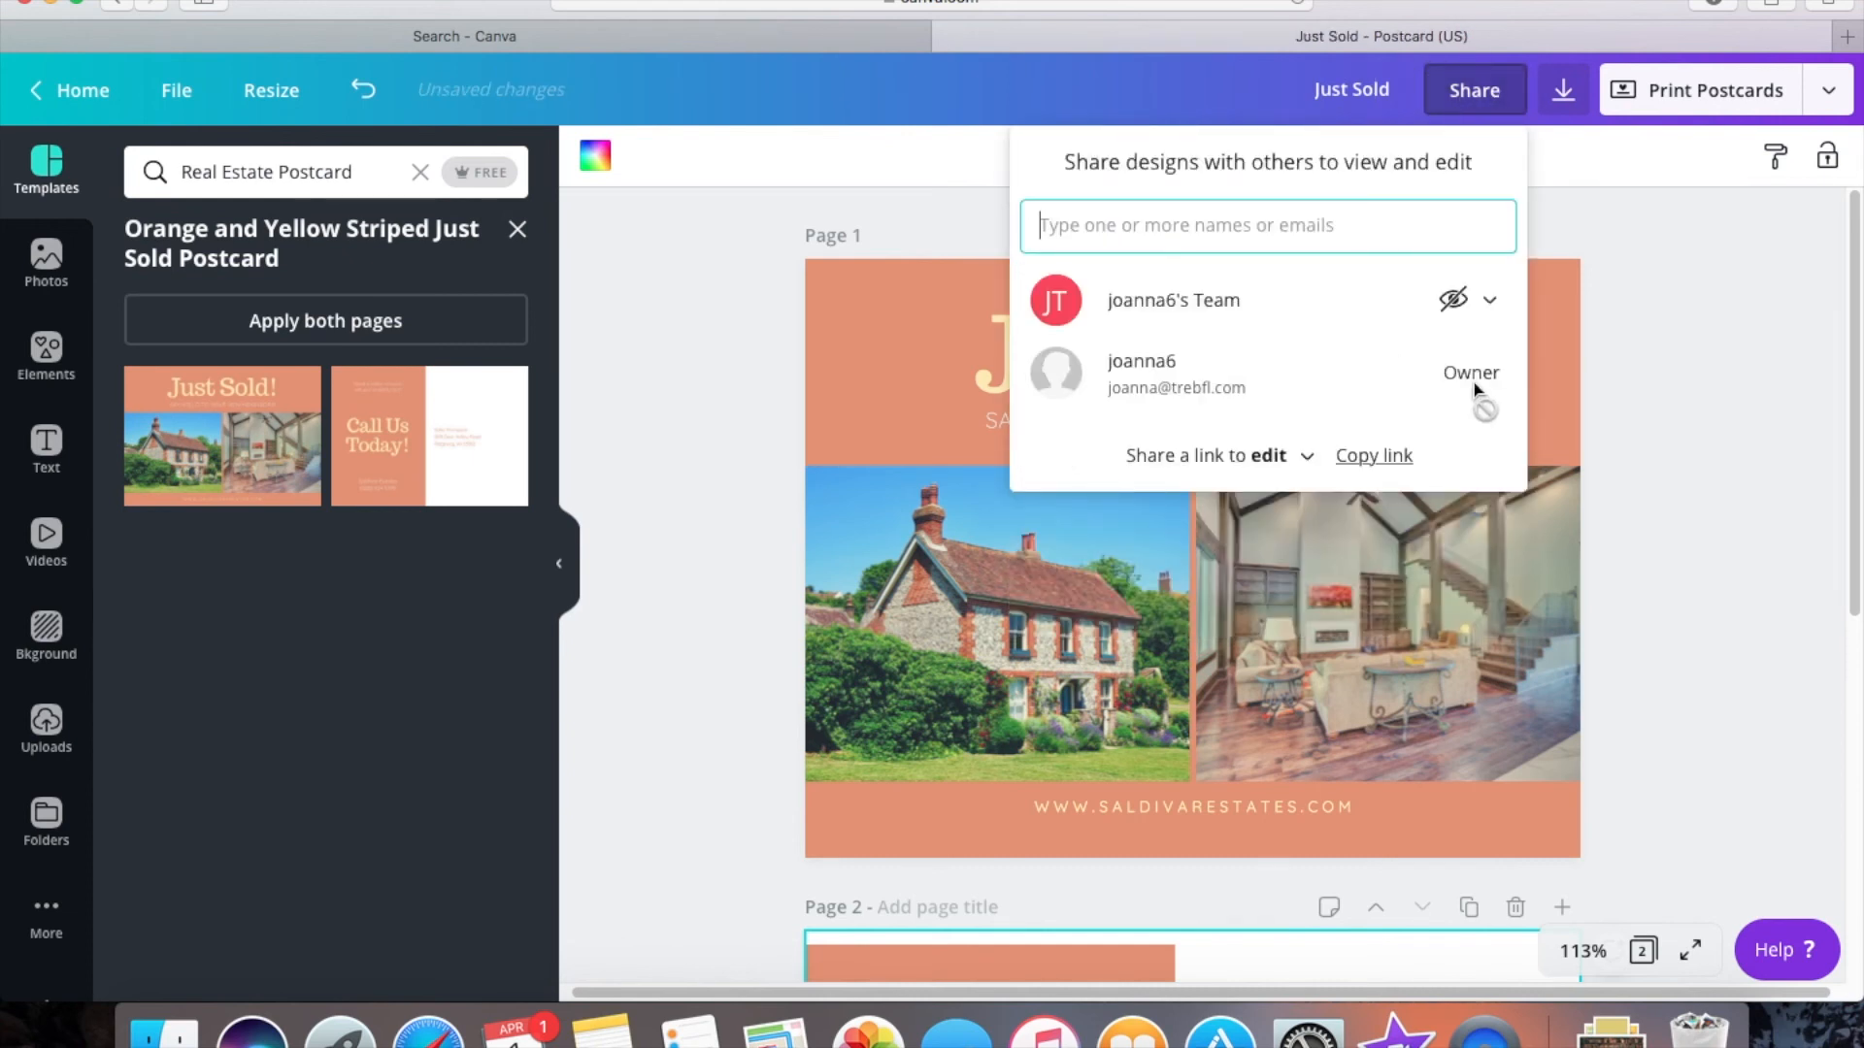
pyautogui.click(1617, 262)
# - Download all pages of the postcard as a PDF Print file, and close the print offer and the opened PDF
pyautogui.click(1564, 101)
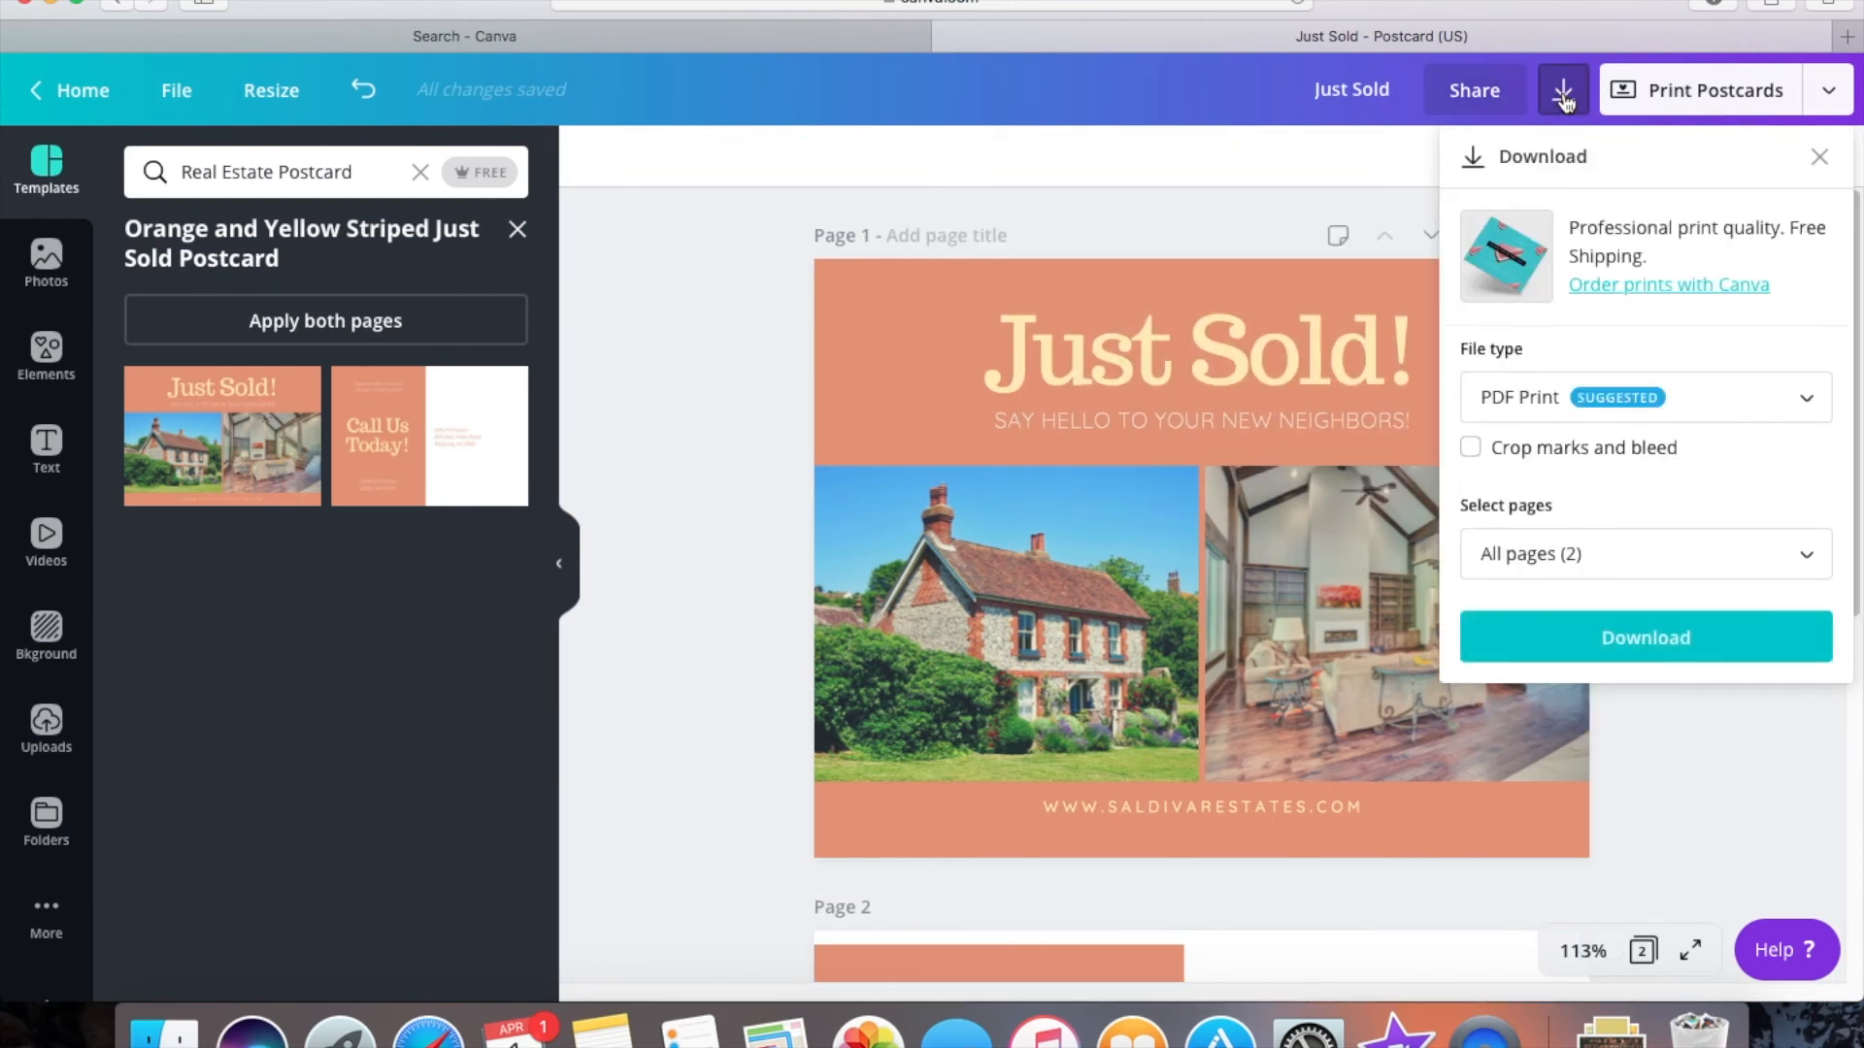
pyautogui.click(1684, 400)
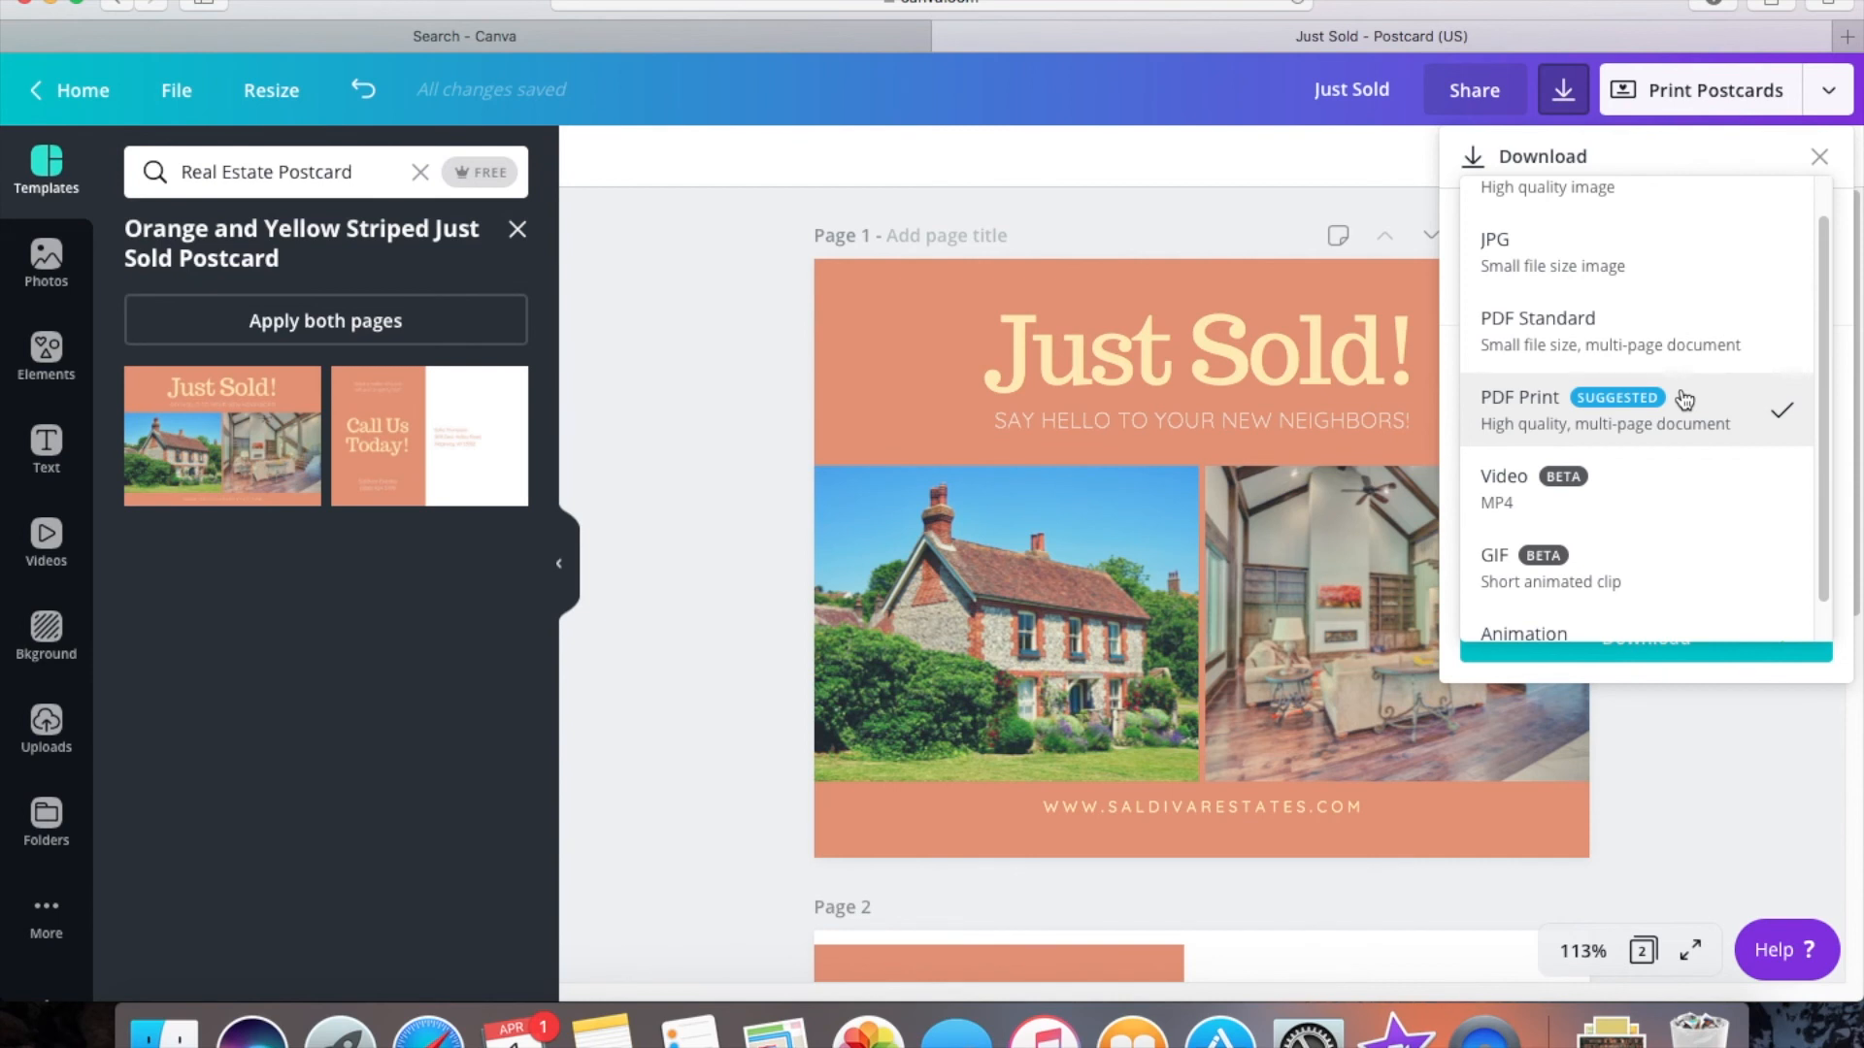
pyautogui.scroll(-1, 1680, 395)
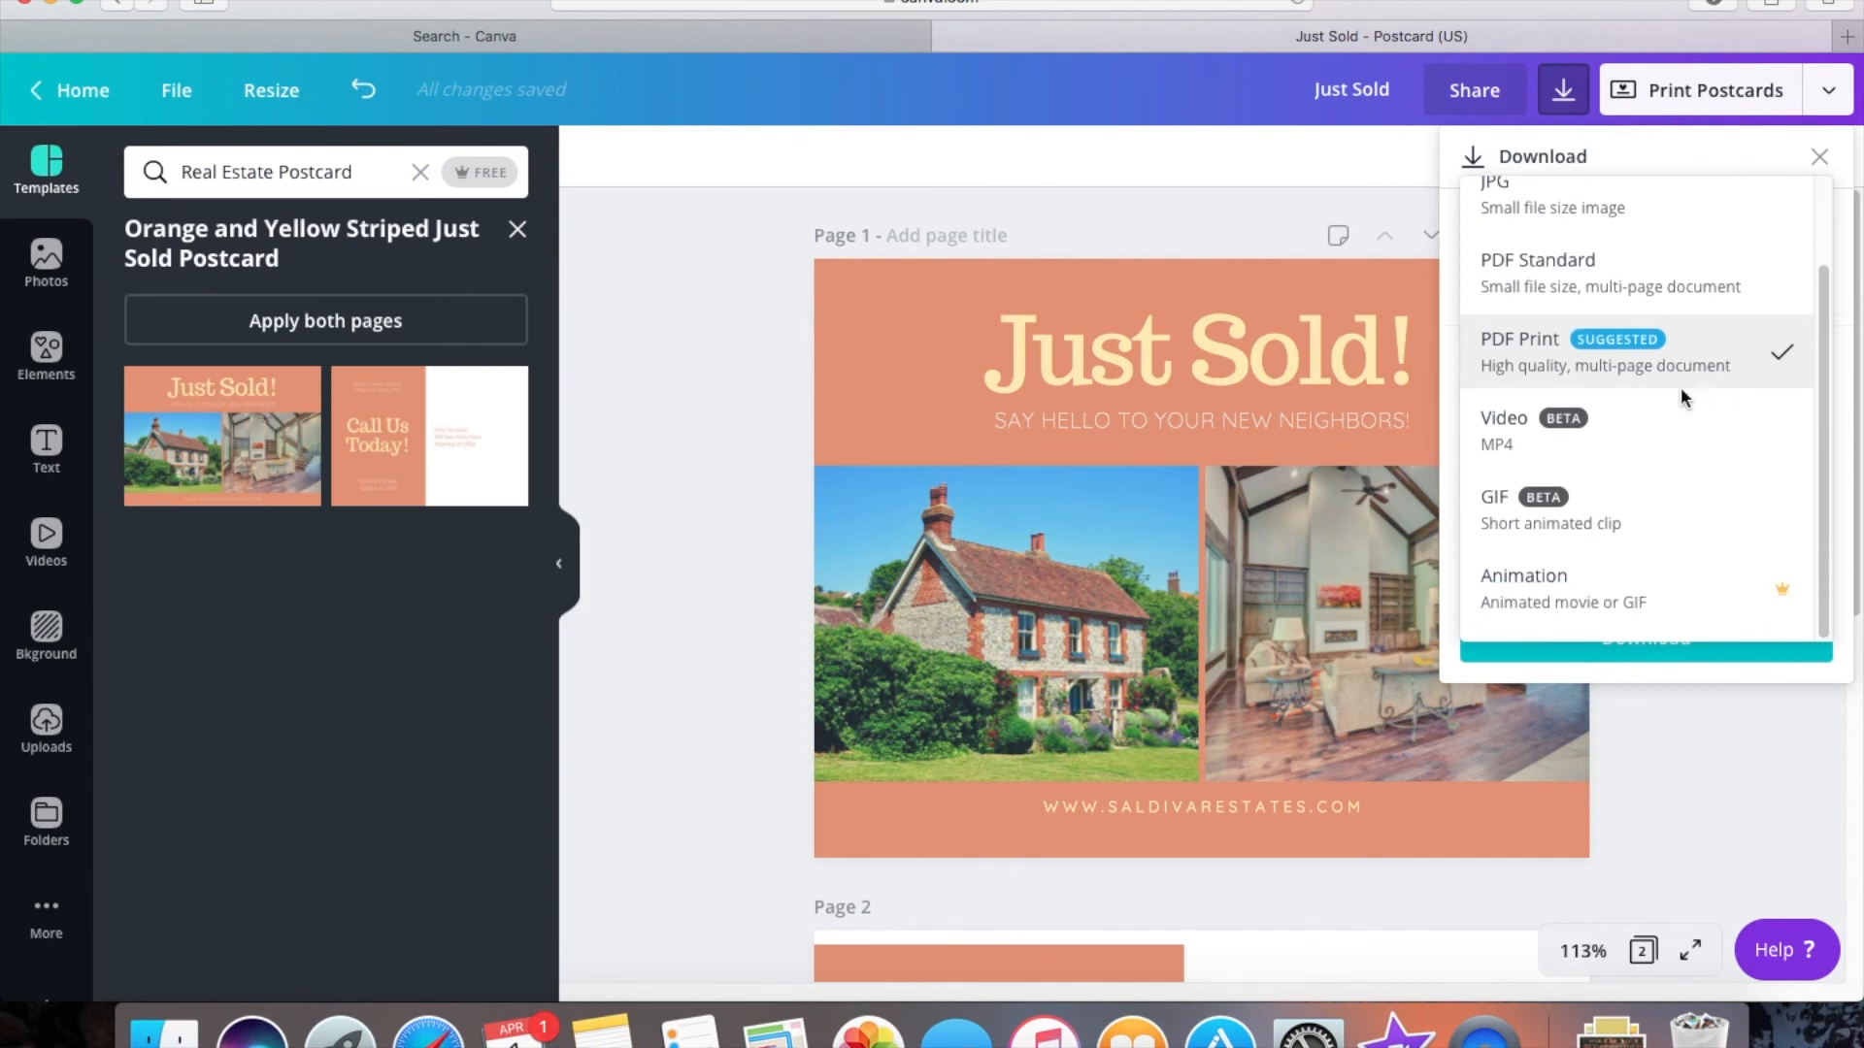
pyautogui.scroll(2, 1681, 387)
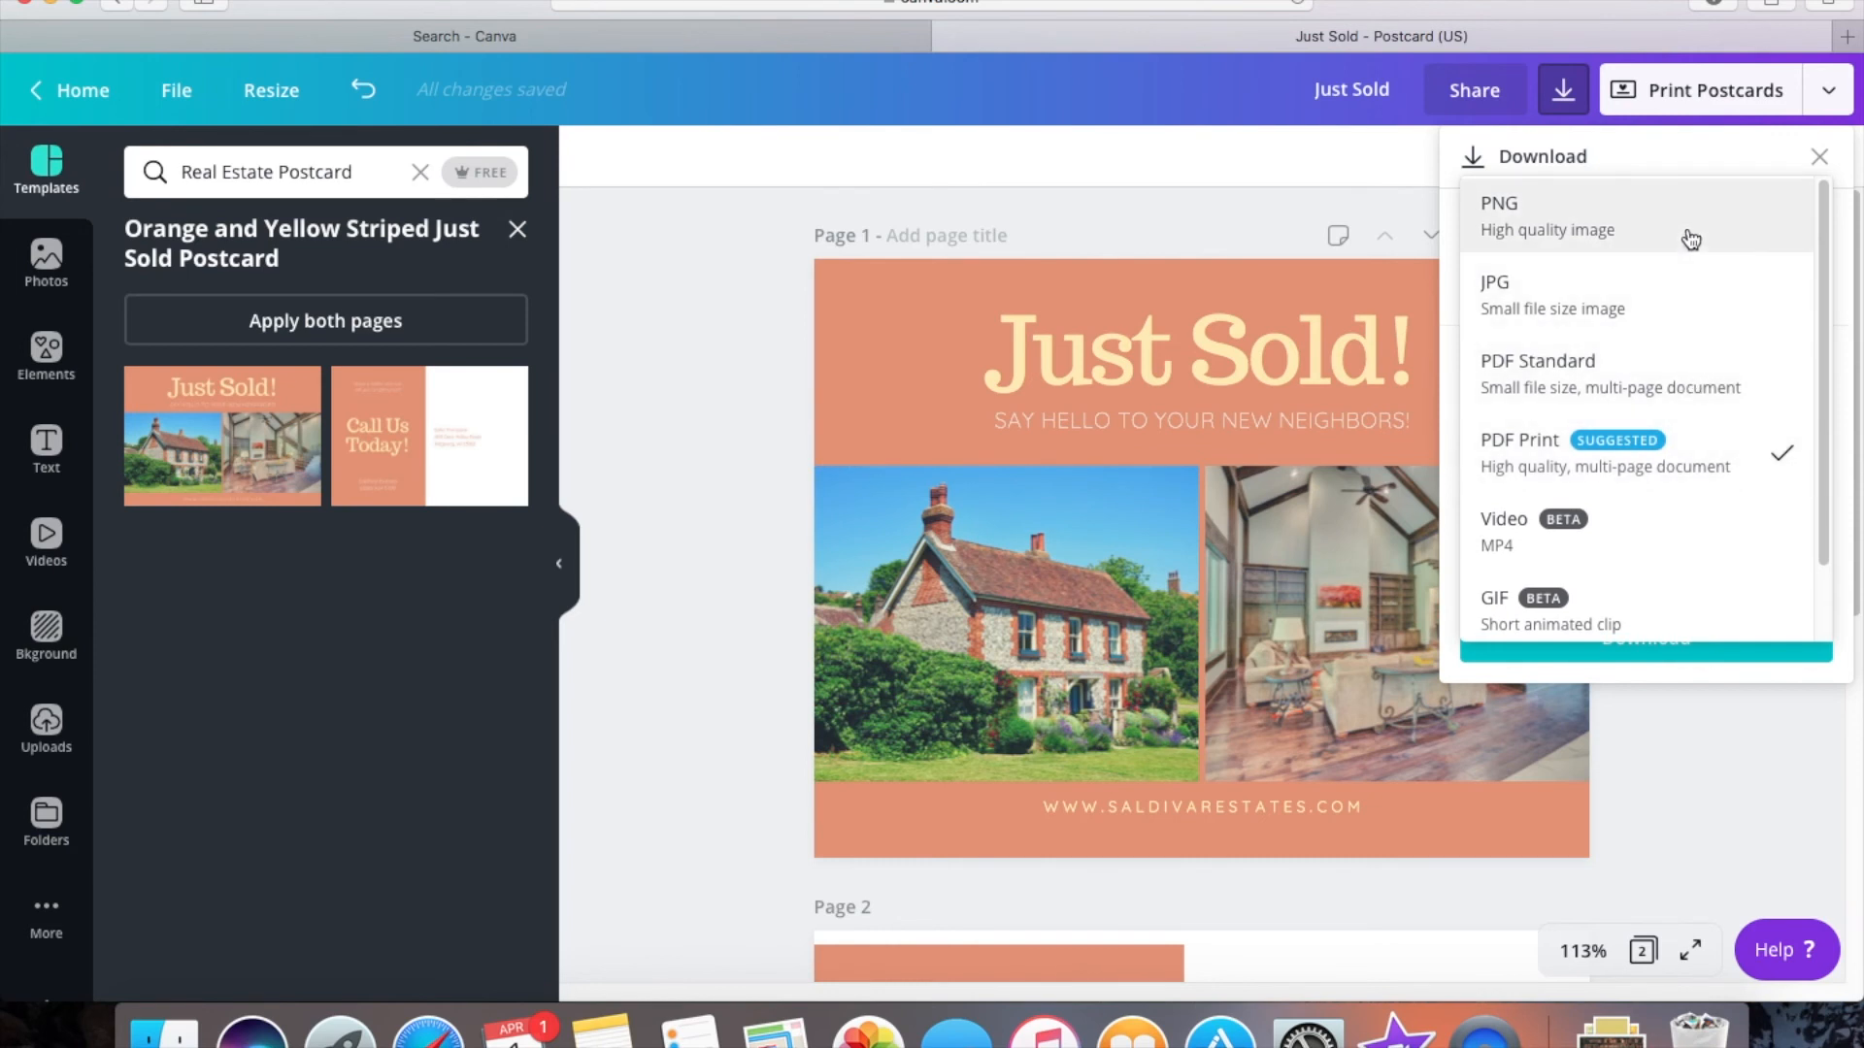
pyautogui.click(1649, 463)
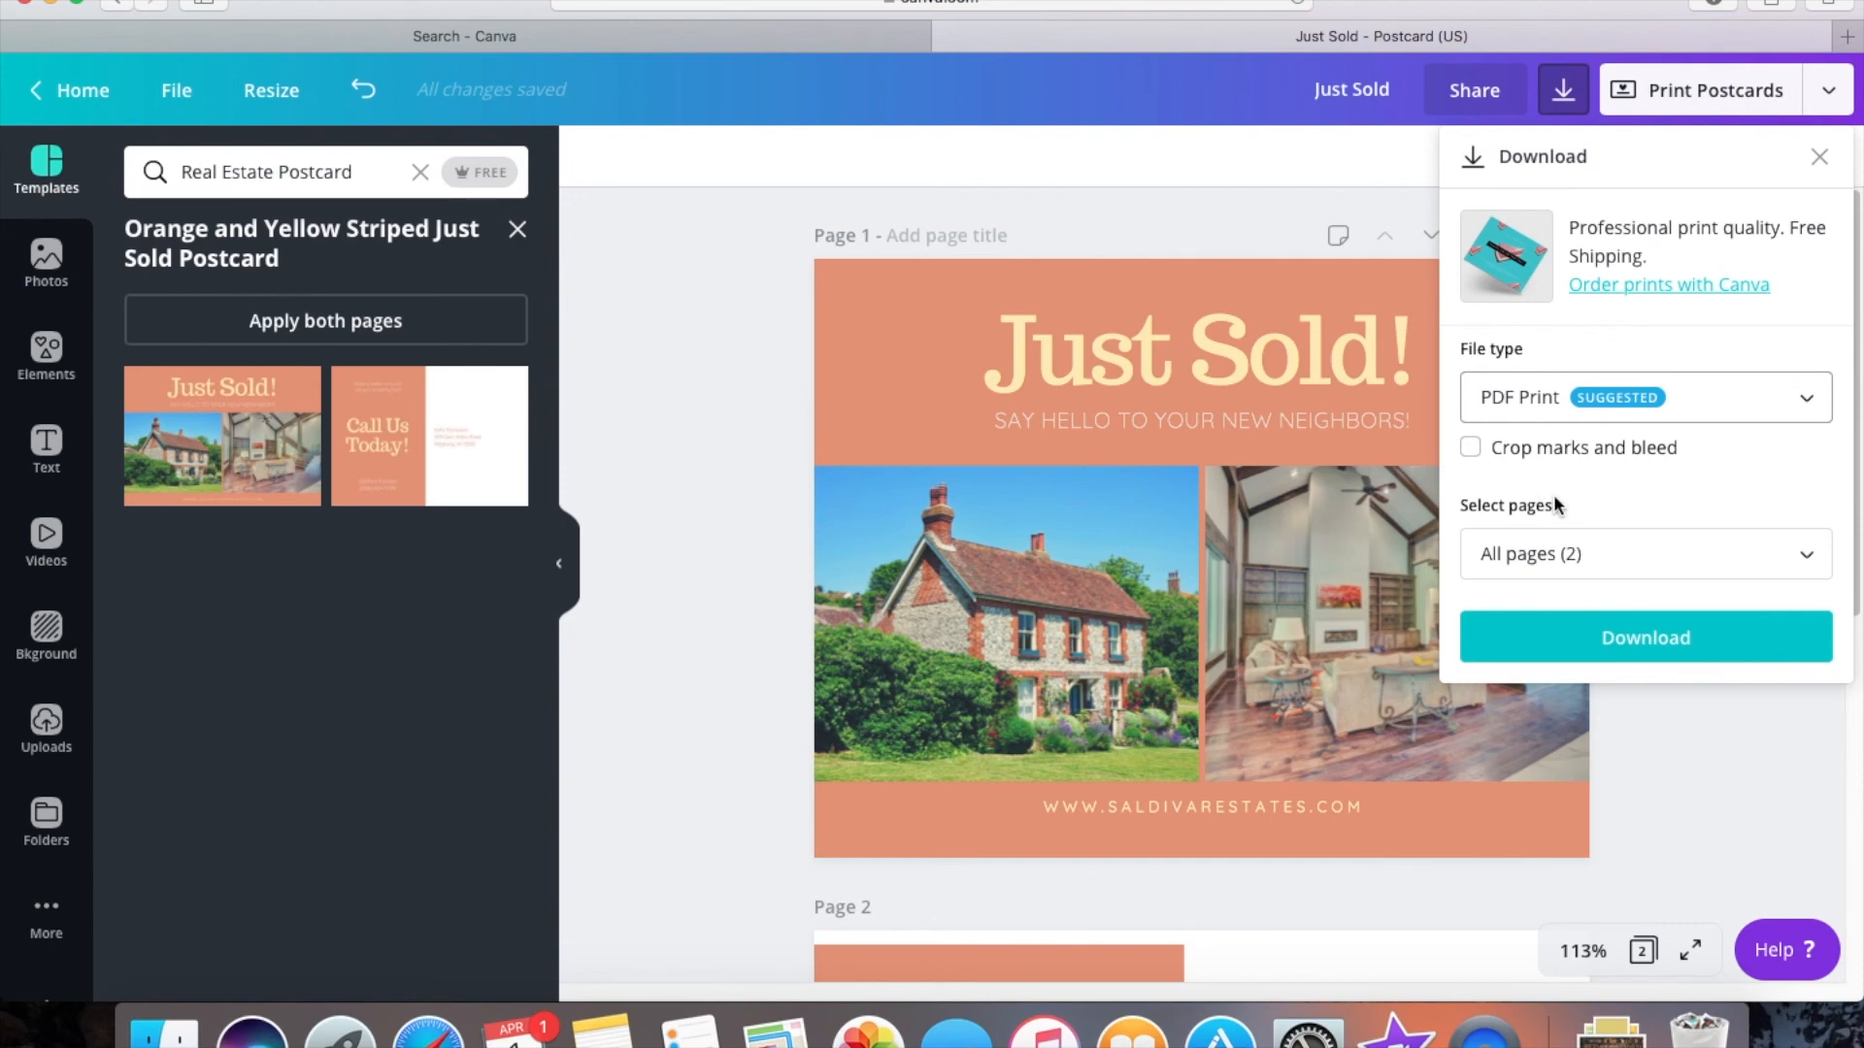
pyautogui.click(1664, 656)
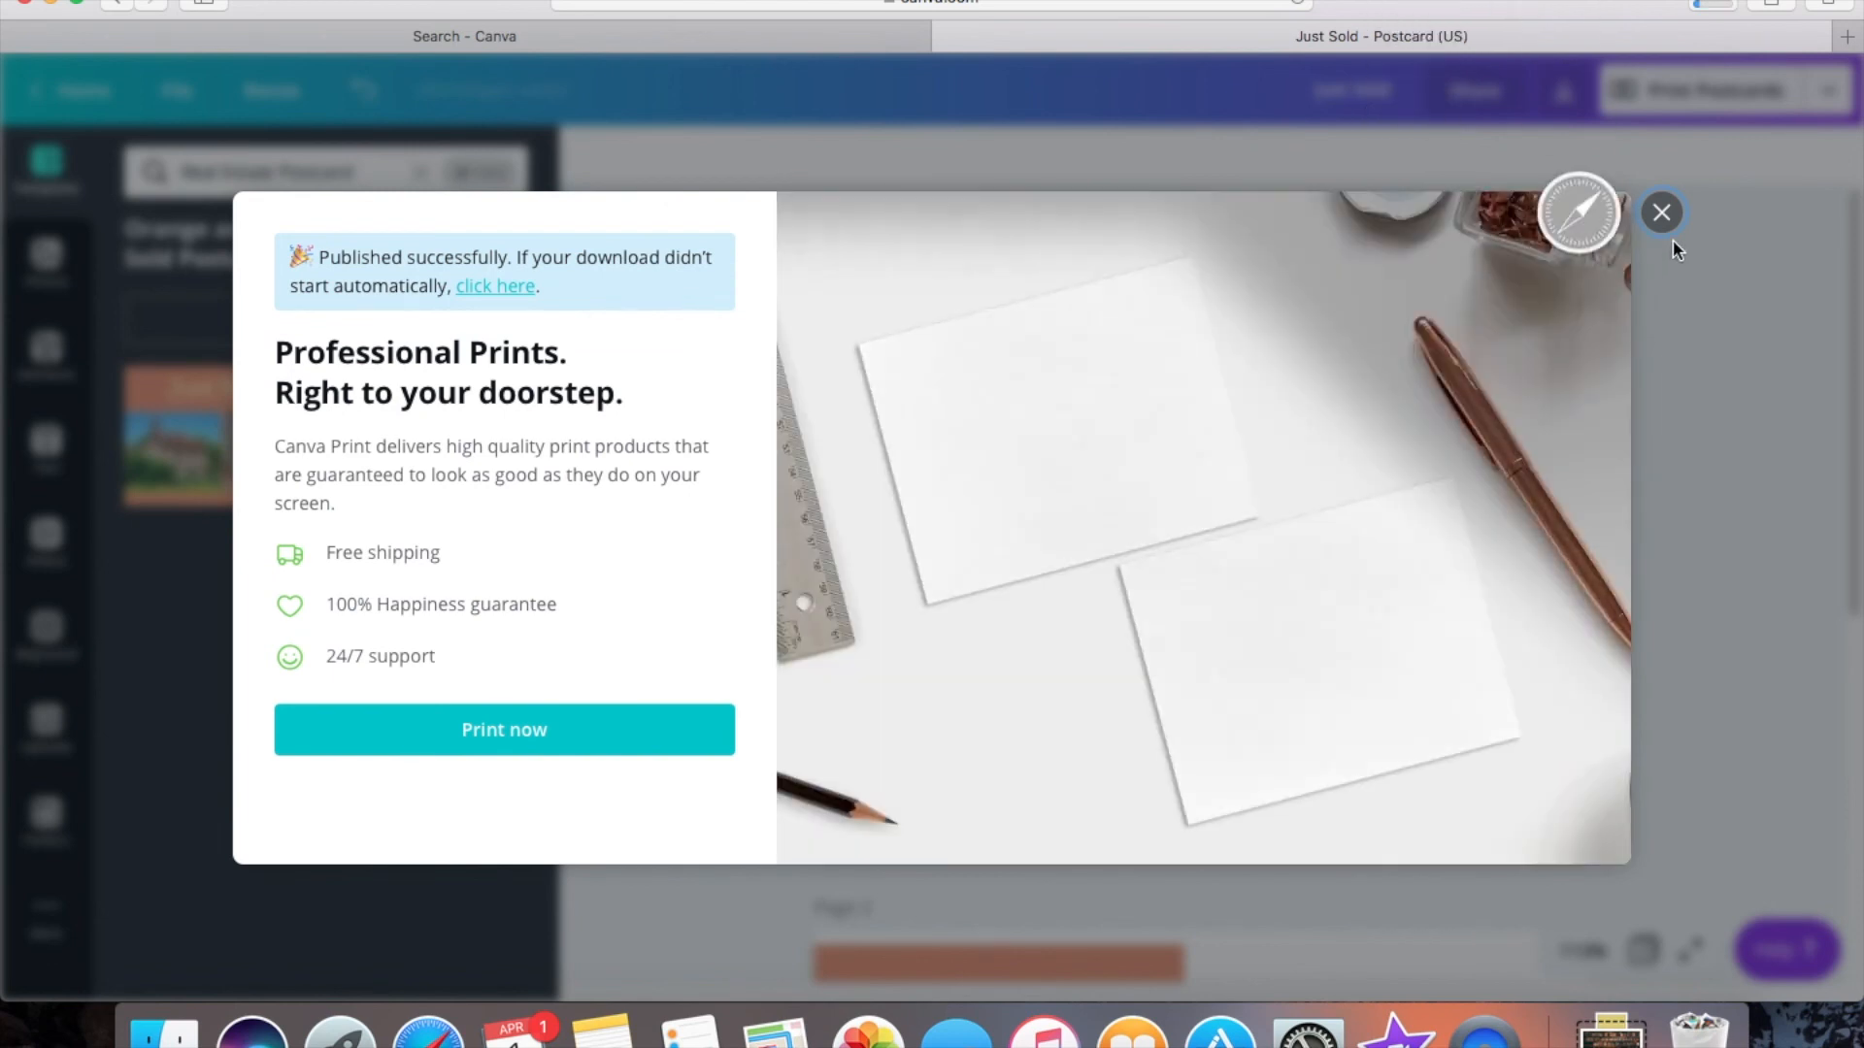
pyautogui.click(1661, 210)
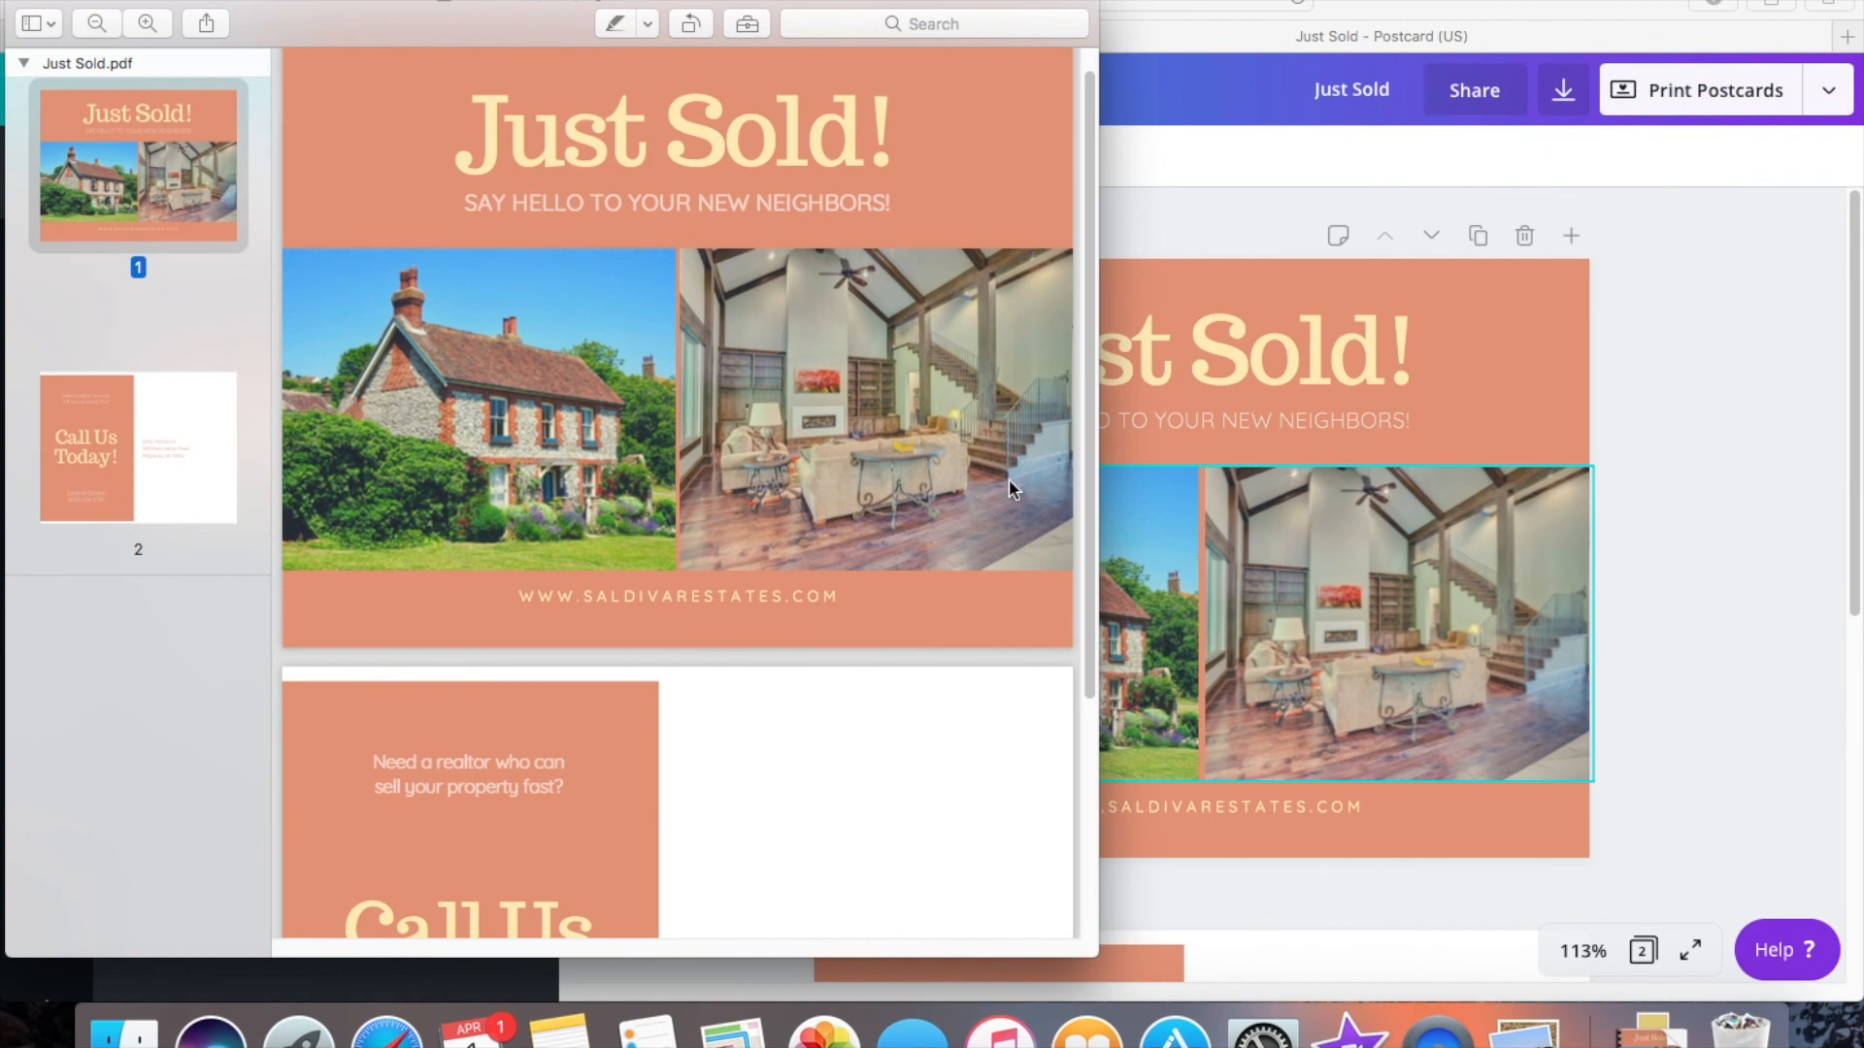
pyautogui.click(22, 5)
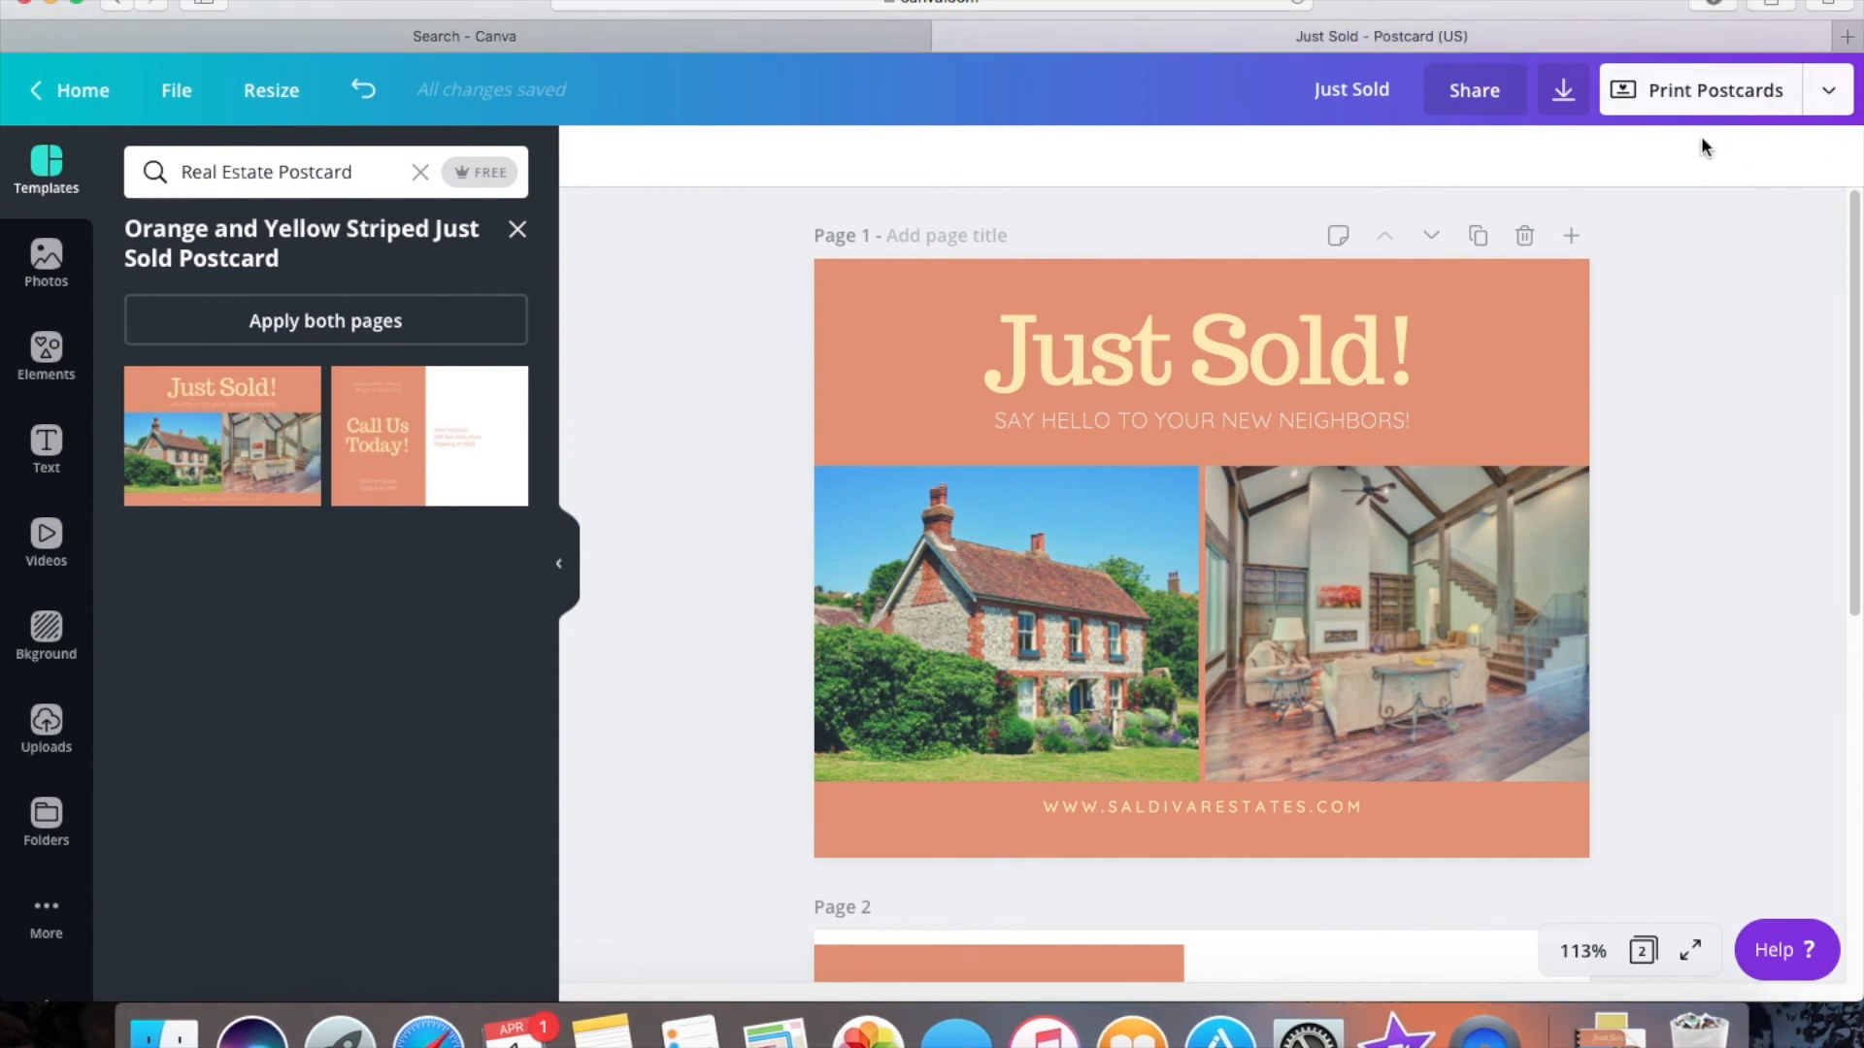
# - Look over the available ways to publish the postcard, and close the list
pyautogui.click(1828, 90)
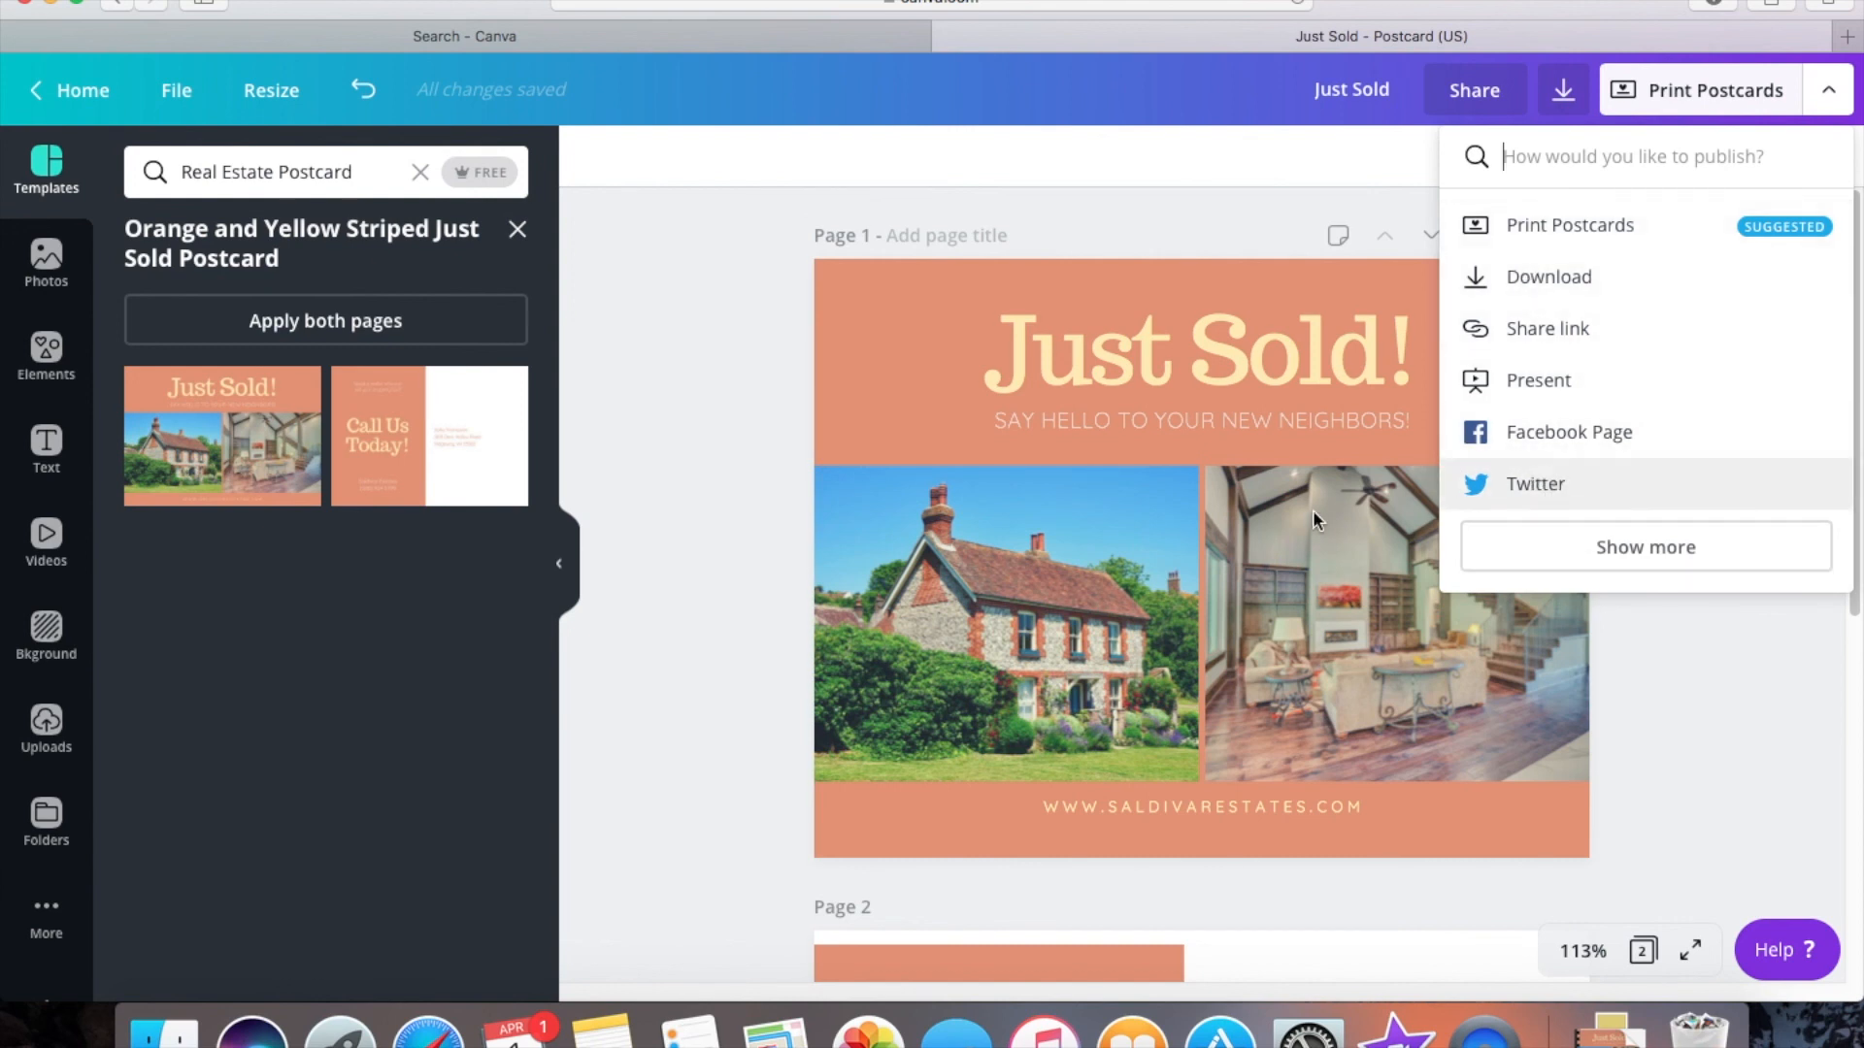
pyautogui.click(753, 416)
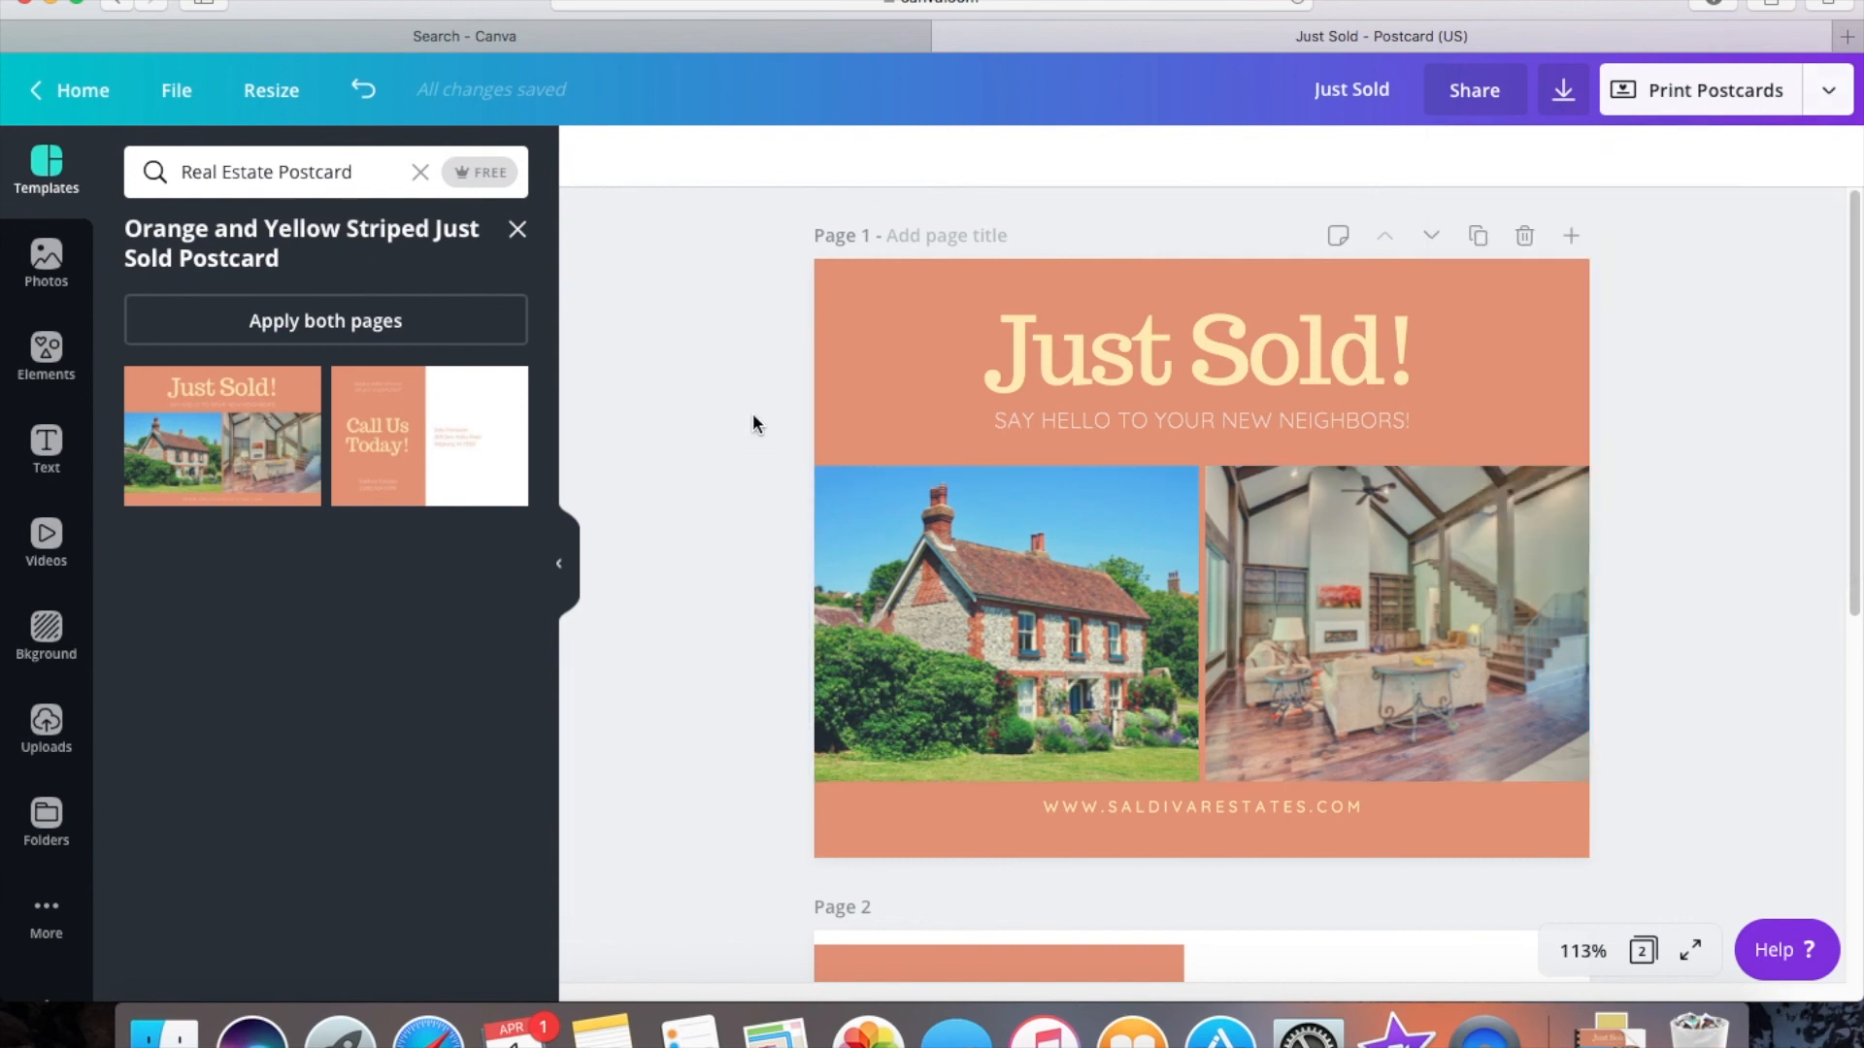
# - Switch to the browser tab with the template search, return to Canva's home page, and browse its template categories and design types
pyautogui.click(689, 33)
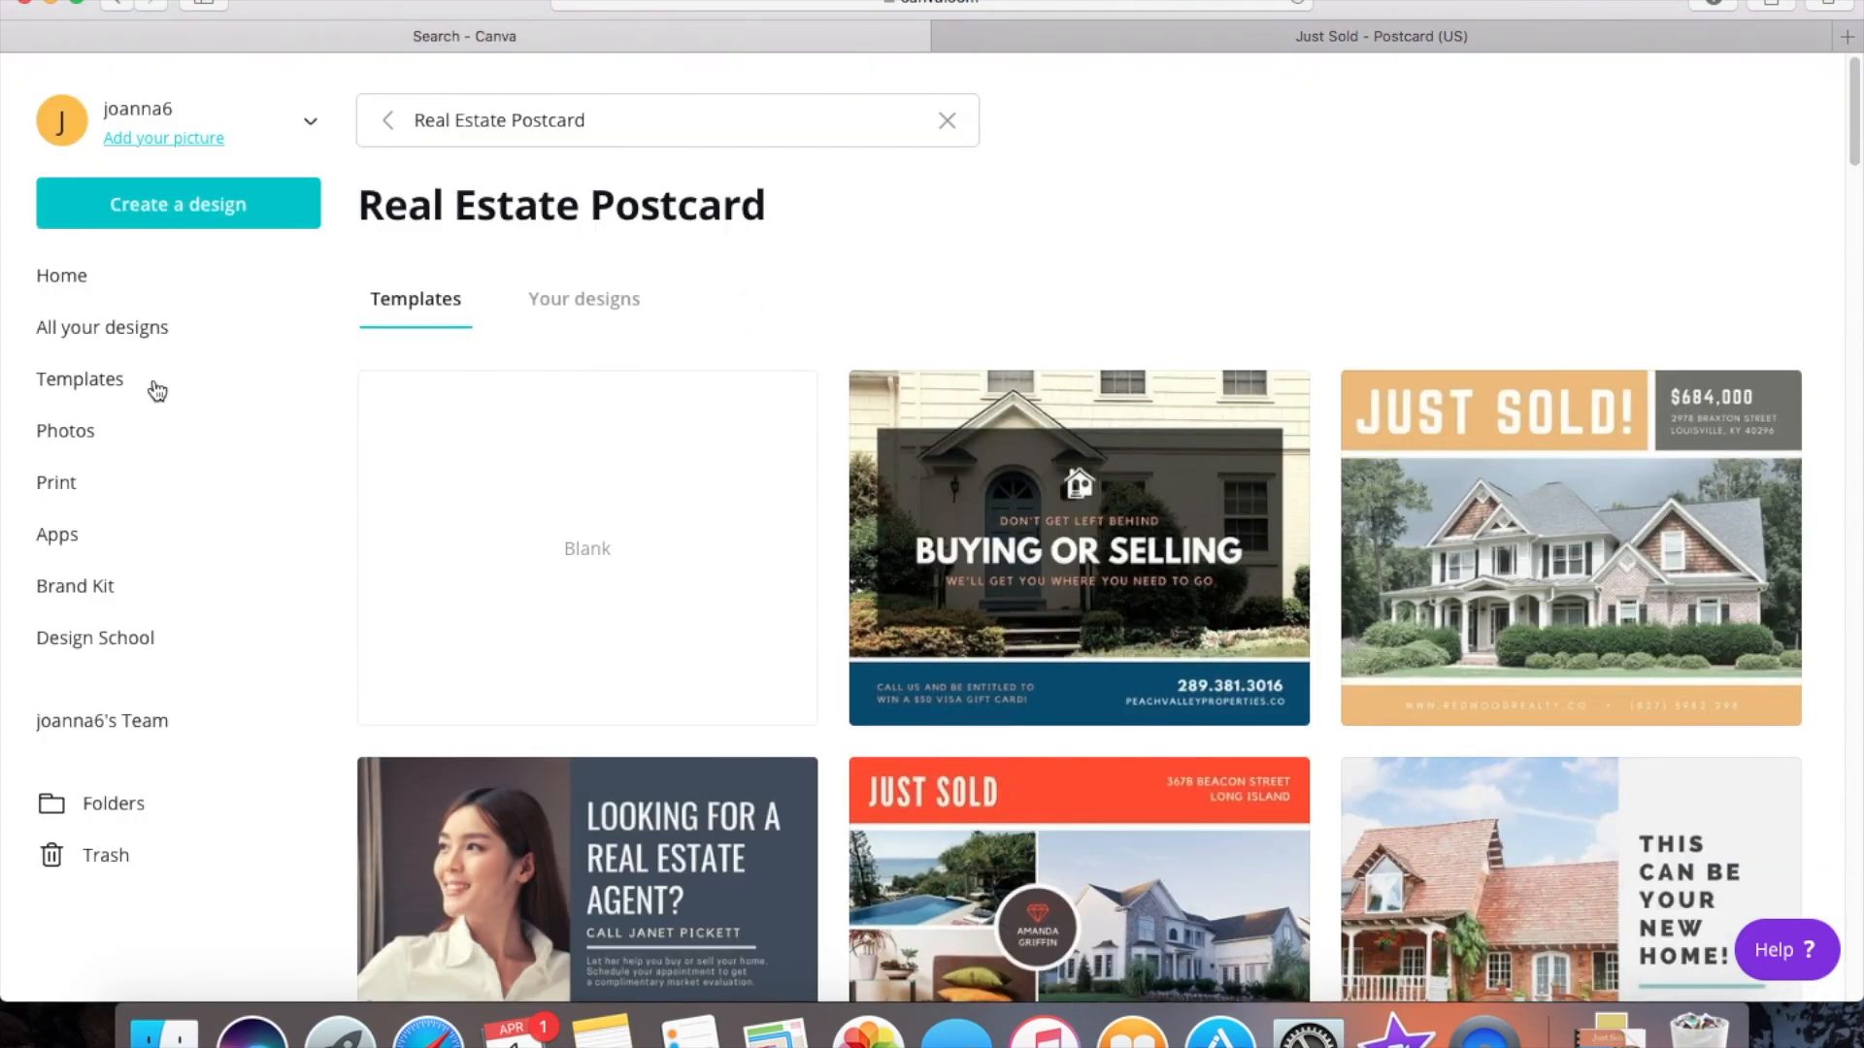
pyautogui.click(87, 274)
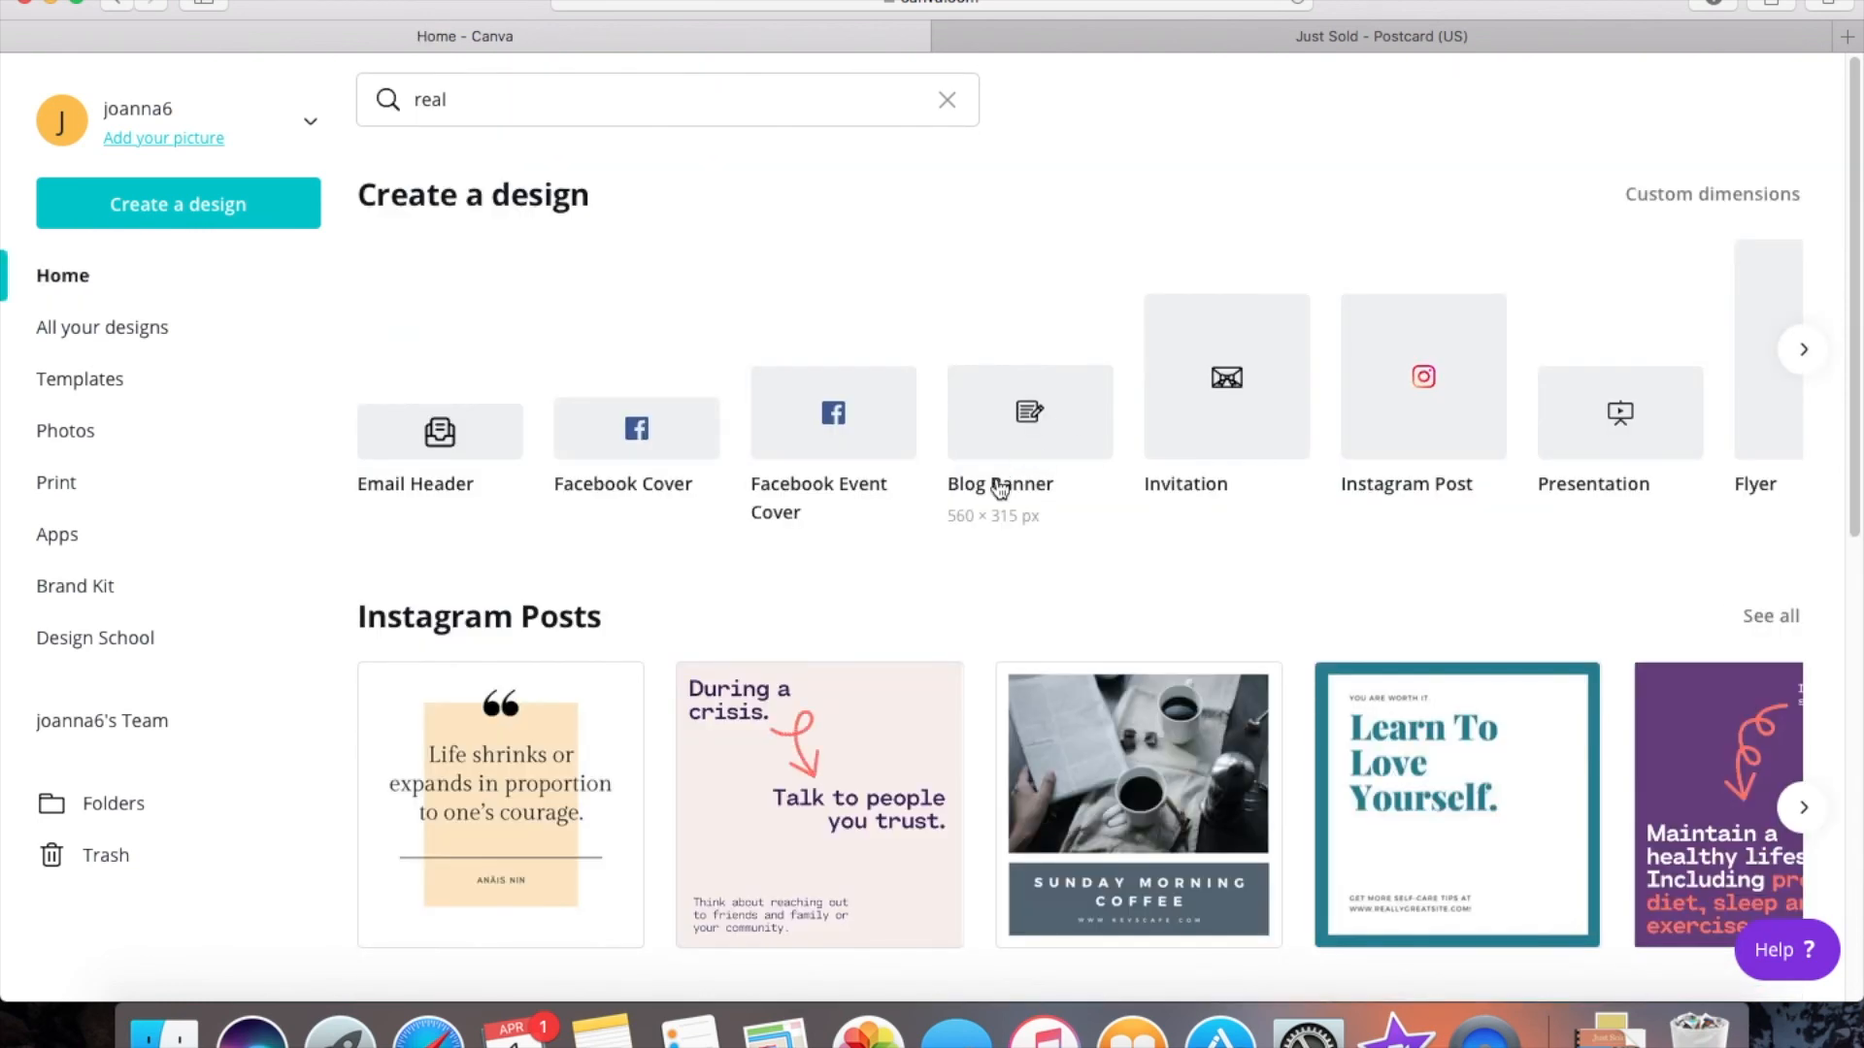
pyautogui.scroll(-5, 999, 488)
pyautogui.scroll(-4, 1000, 488)
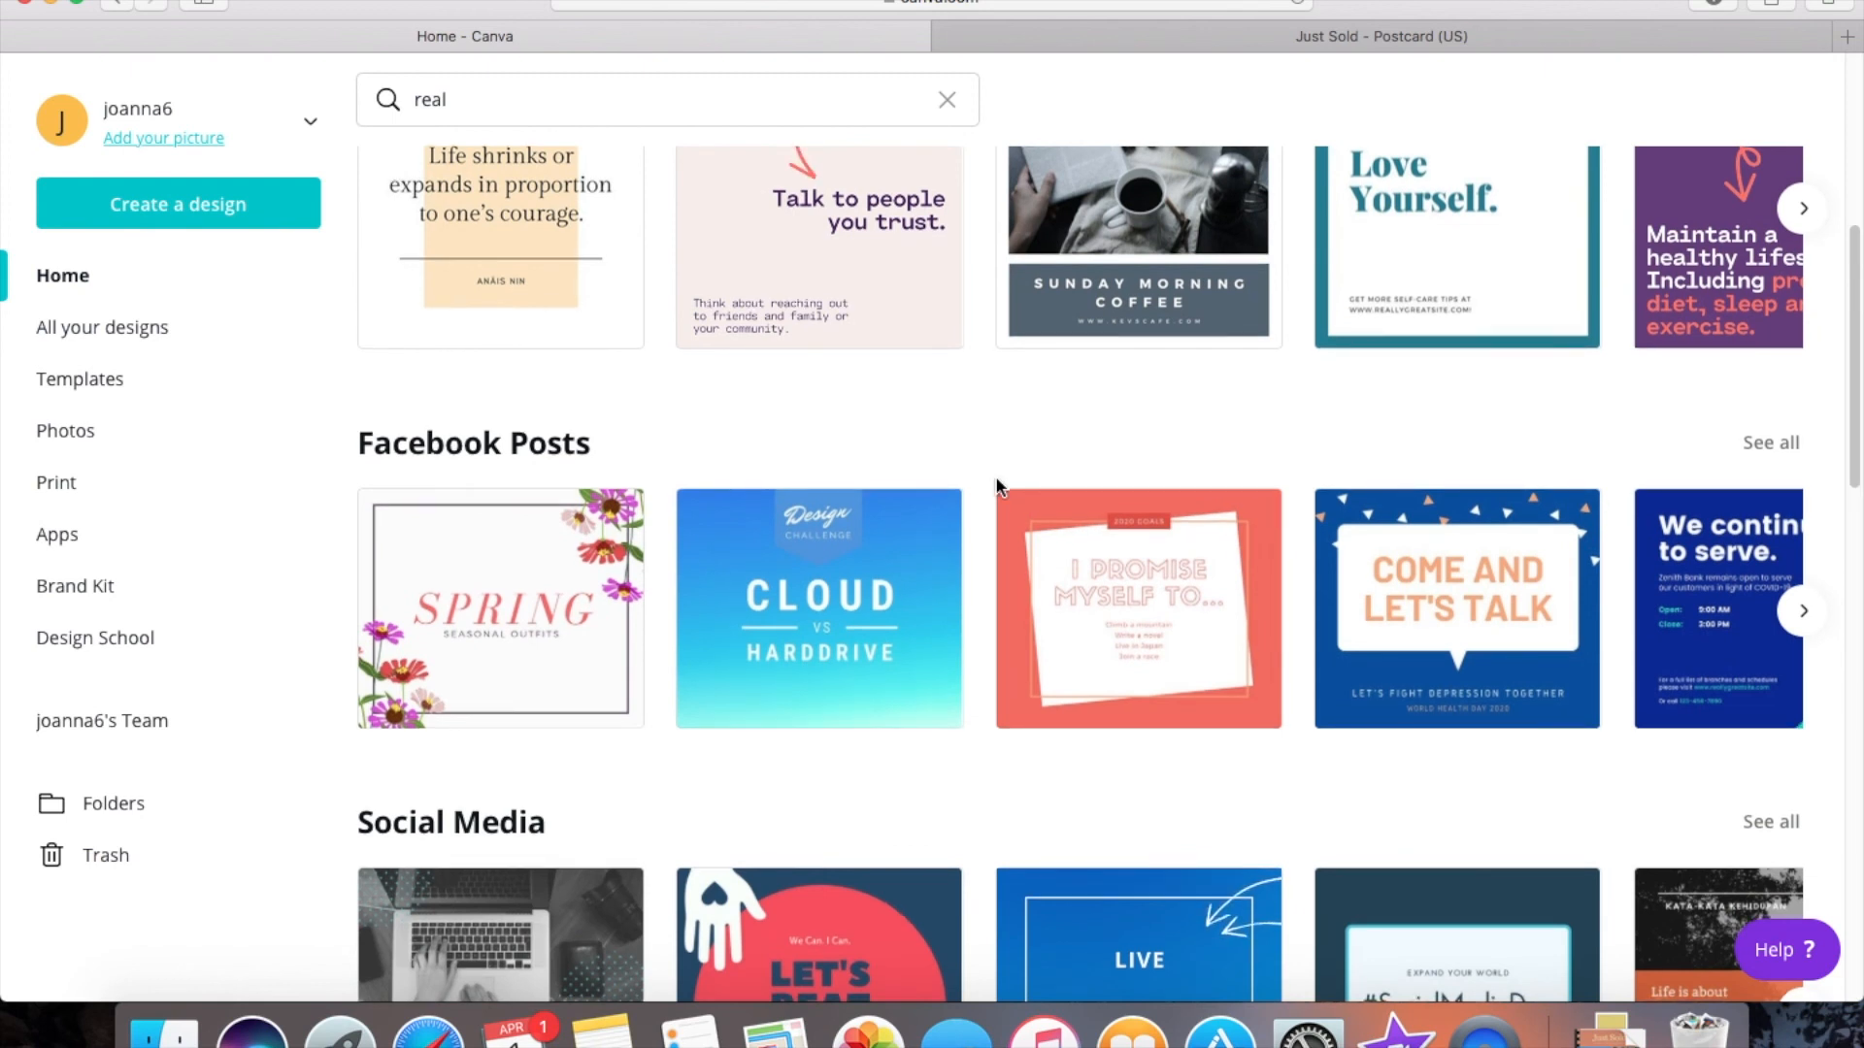
pyautogui.scroll(-5, 999, 489)
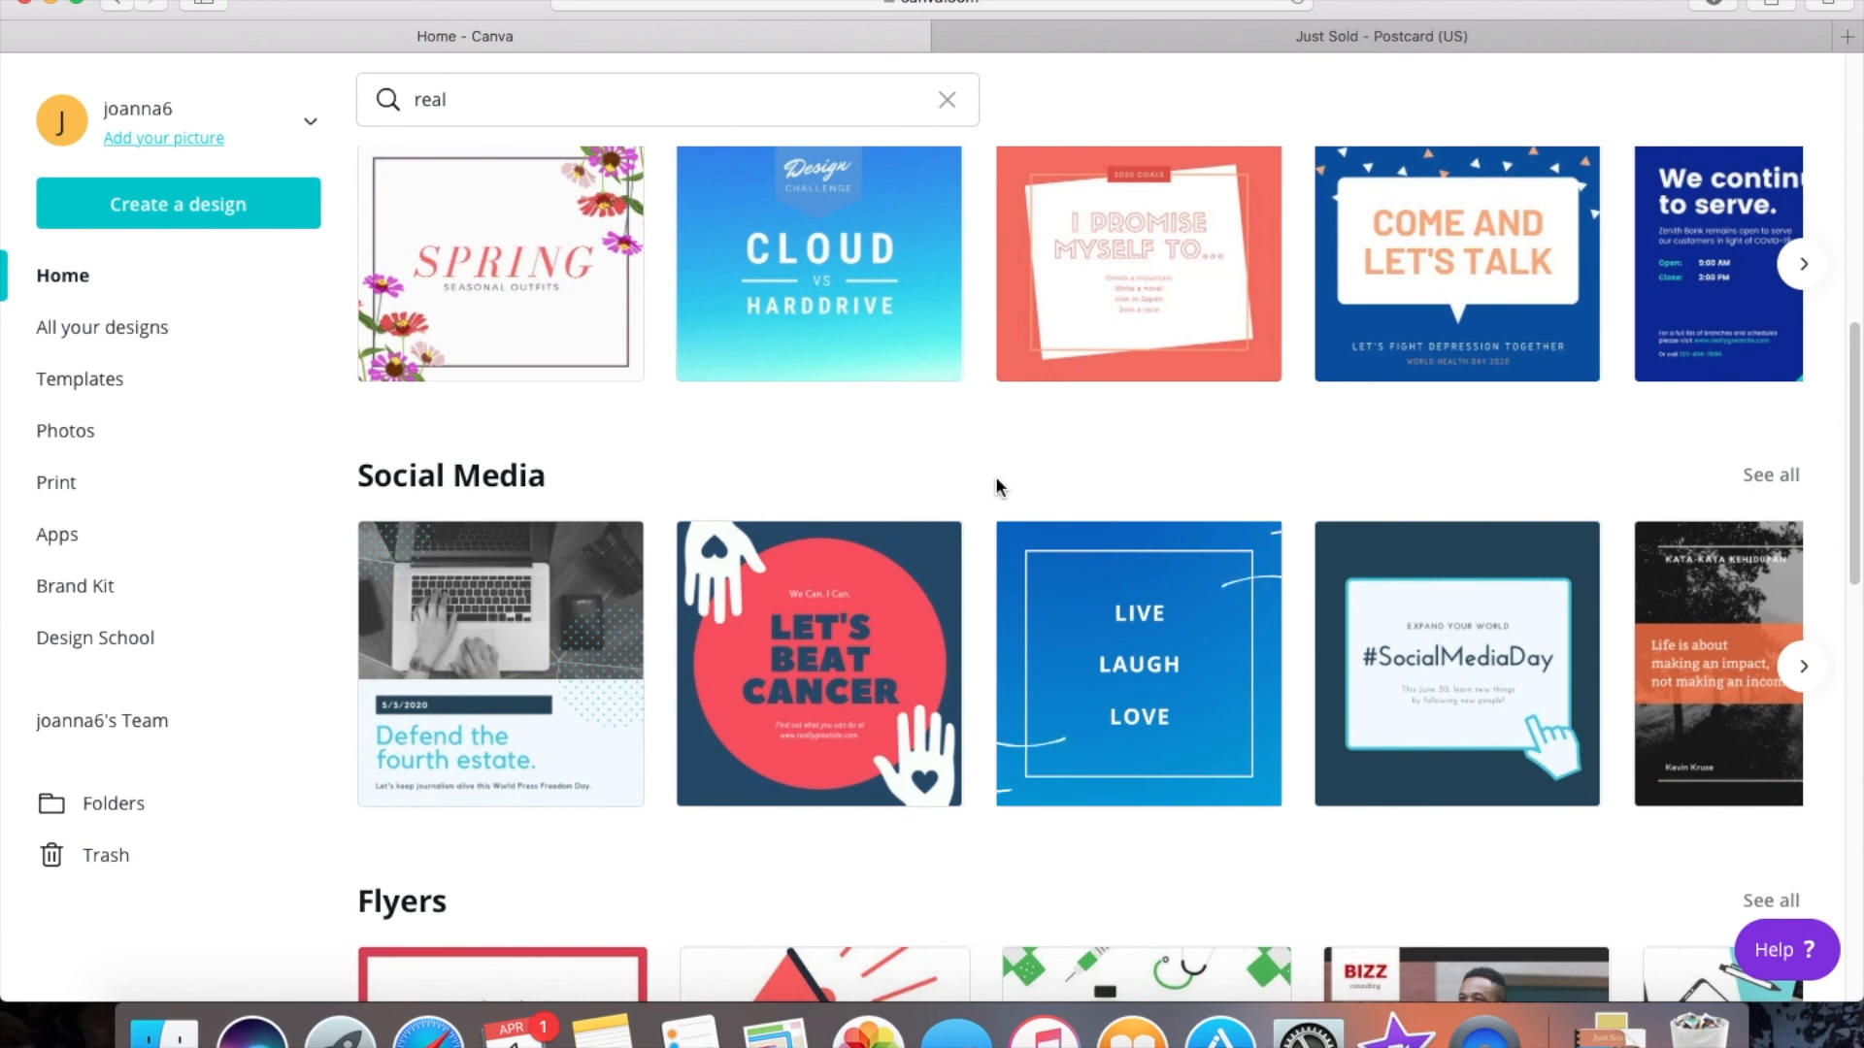
pyautogui.scroll(9, 996, 485)
pyautogui.scroll(5, 997, 486)
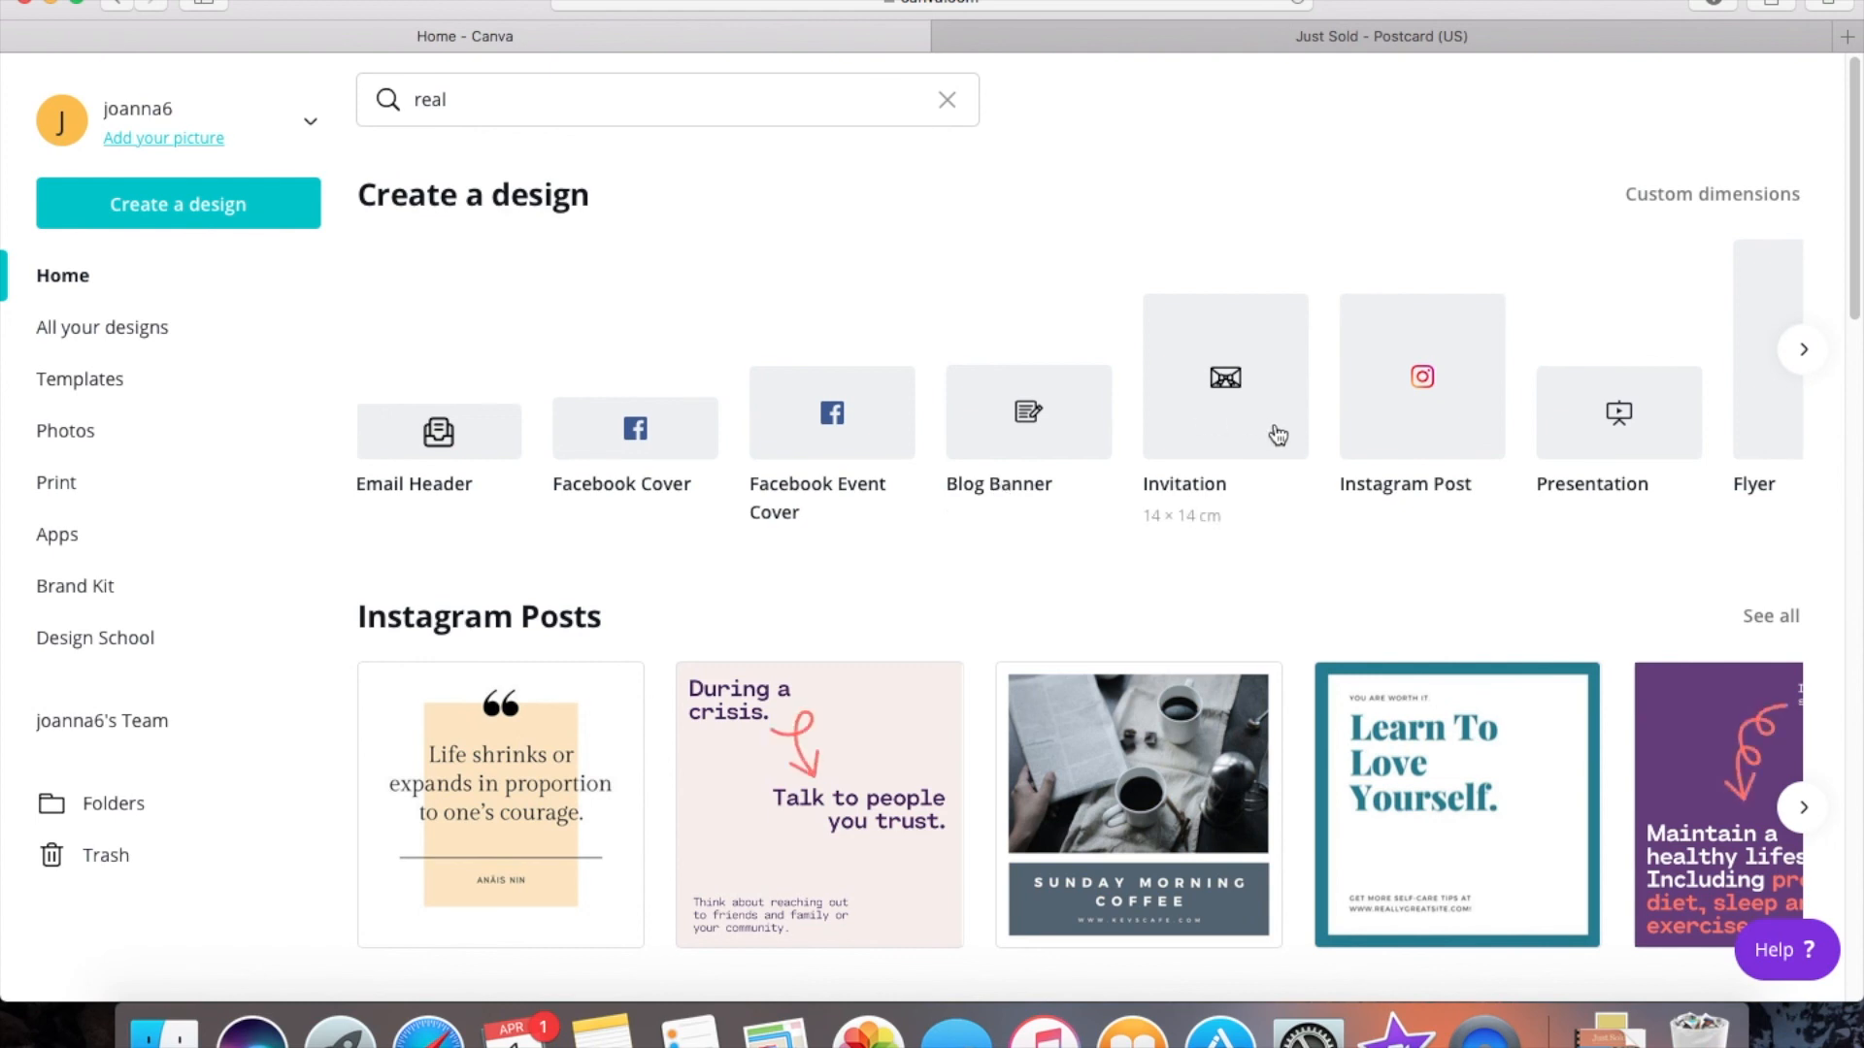
pyautogui.click(1804, 351)
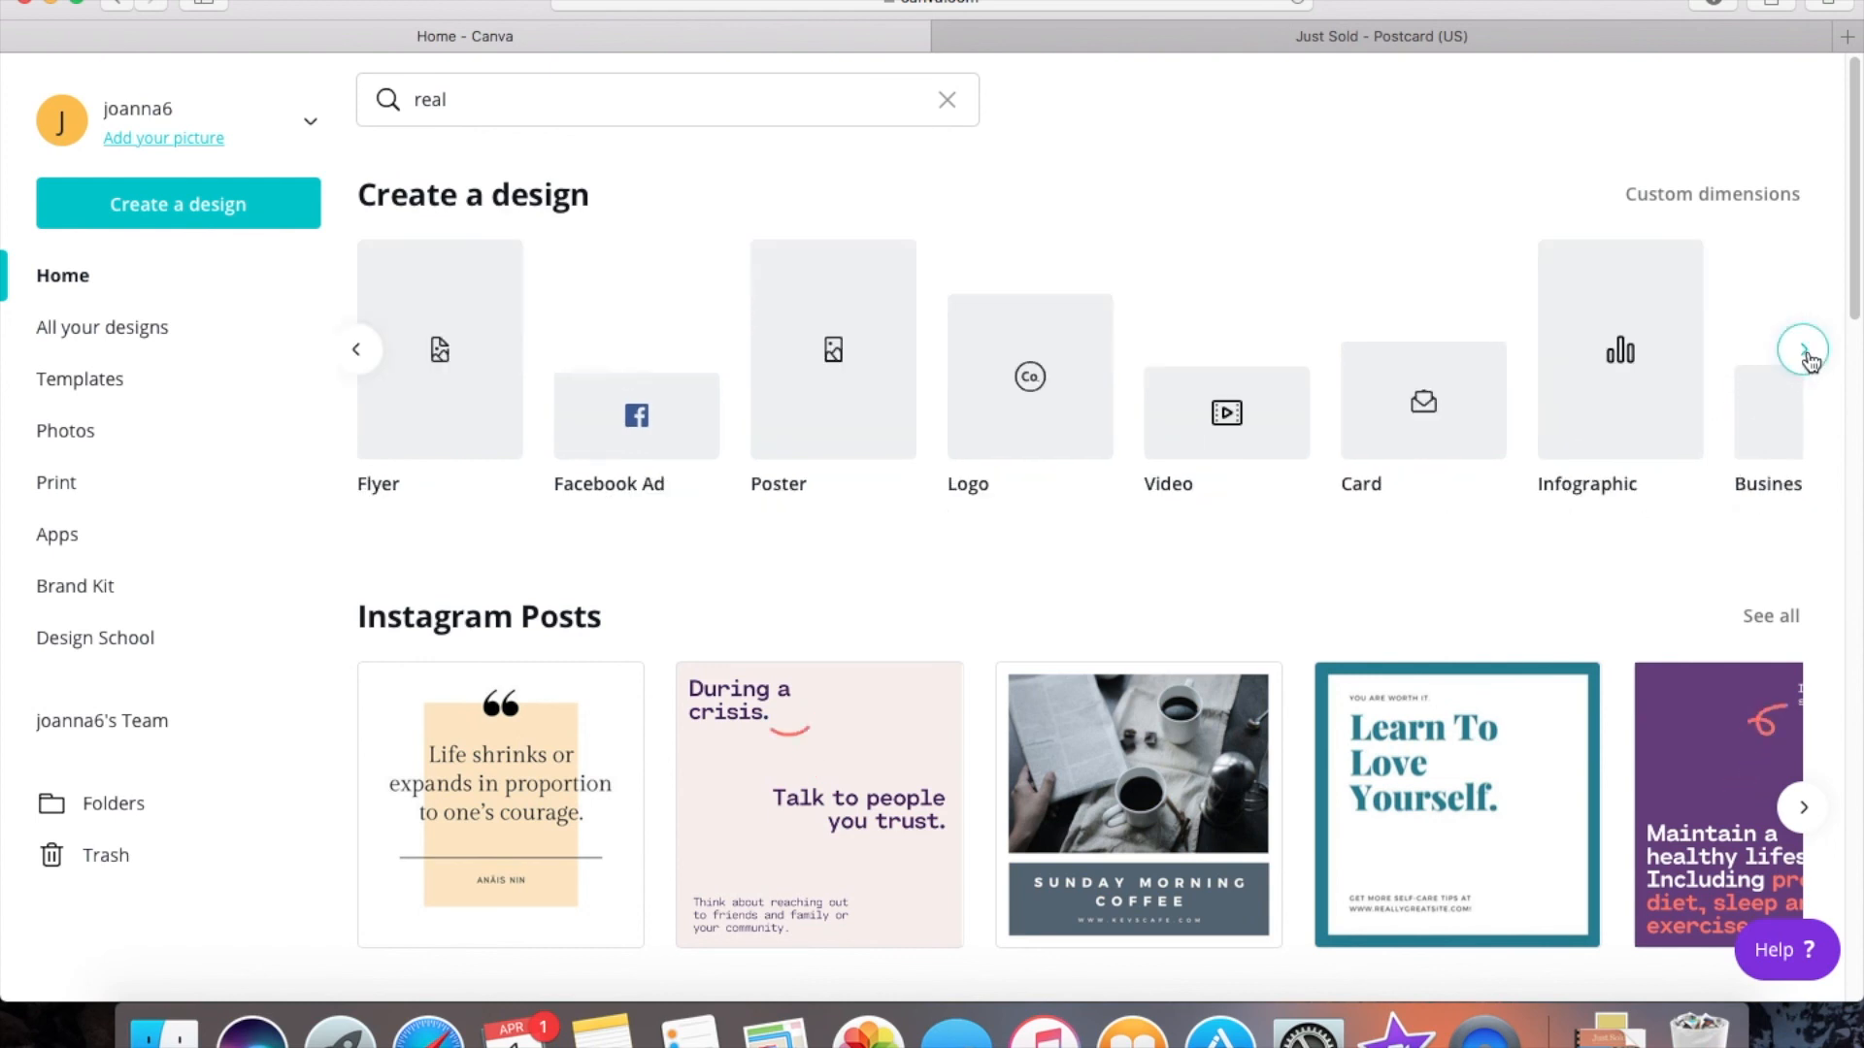